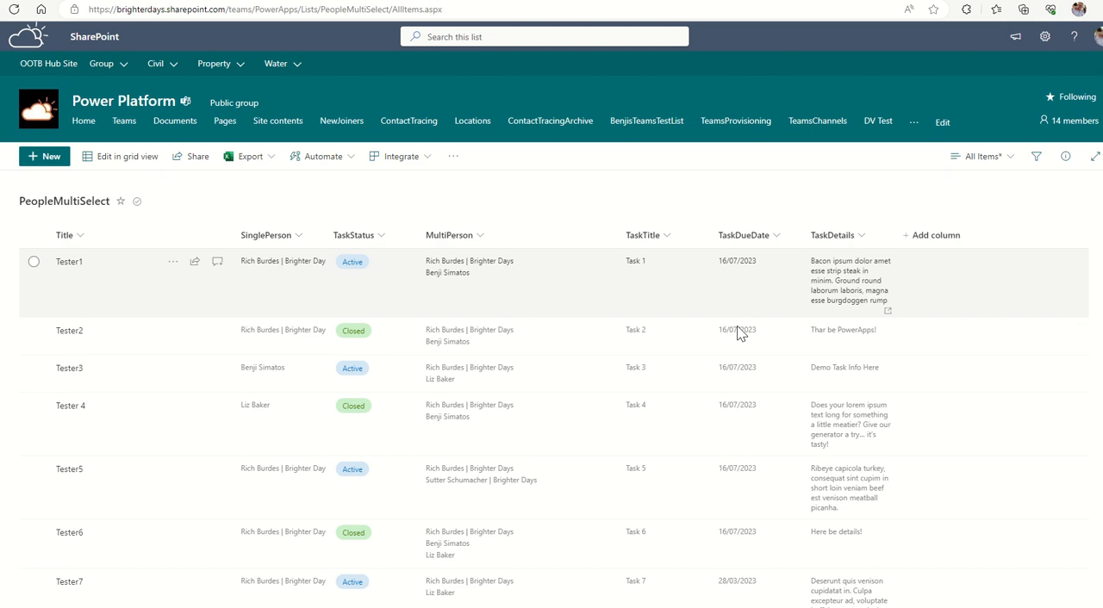
Review the task items, people columns, statuses and due dates in the PeopleMultiSelect list.
scroll(723, 465, "down", 1)
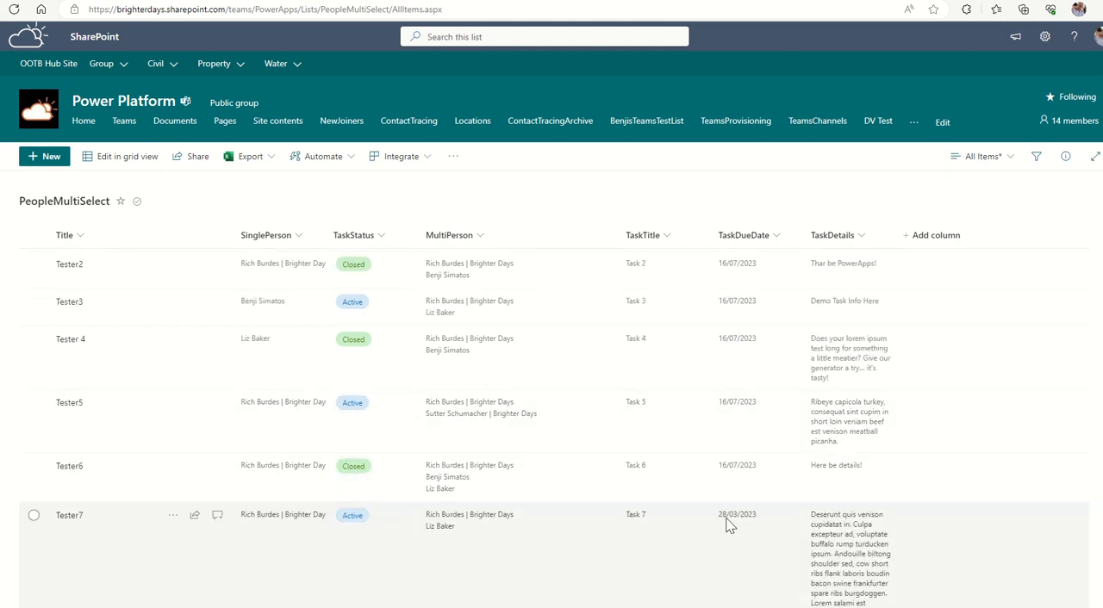
scroll(710, 276, "up", 1)
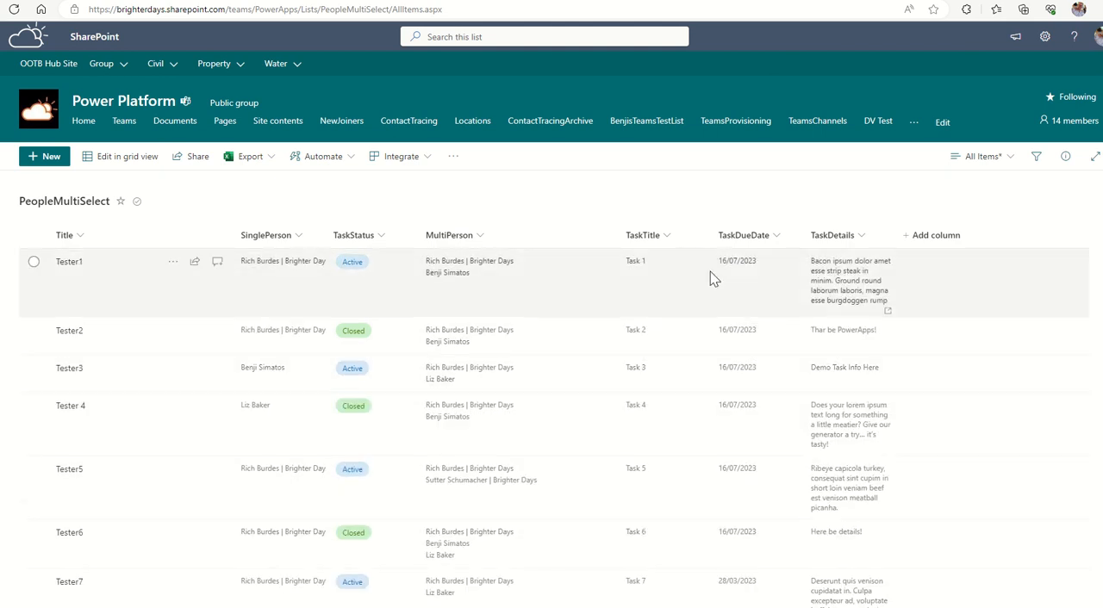
scroll(729, 371, "down", 1)
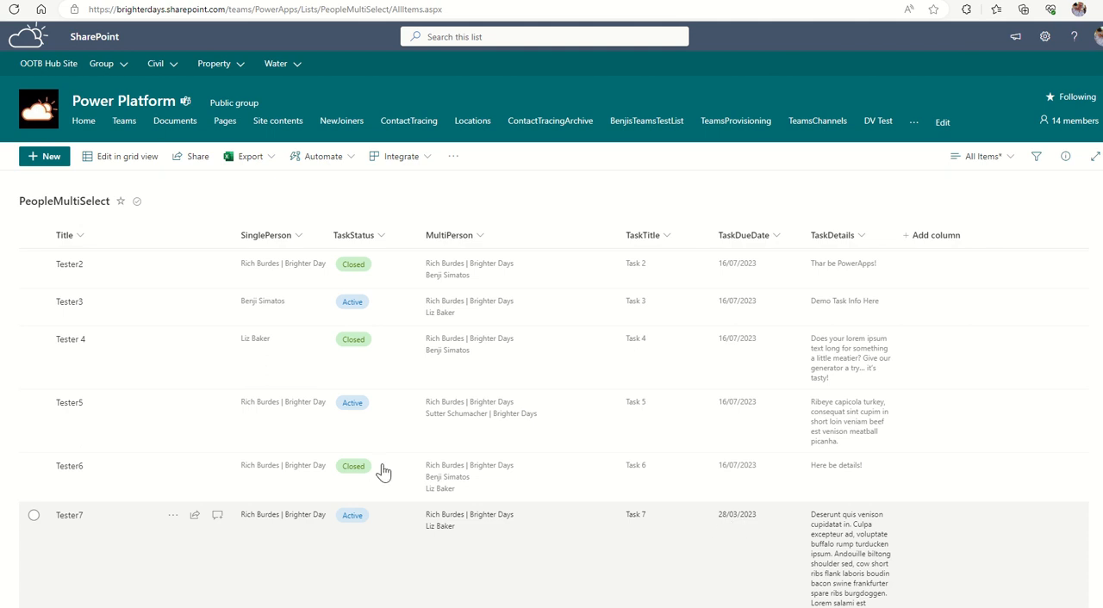
scroll(319, 353, "up", 1)
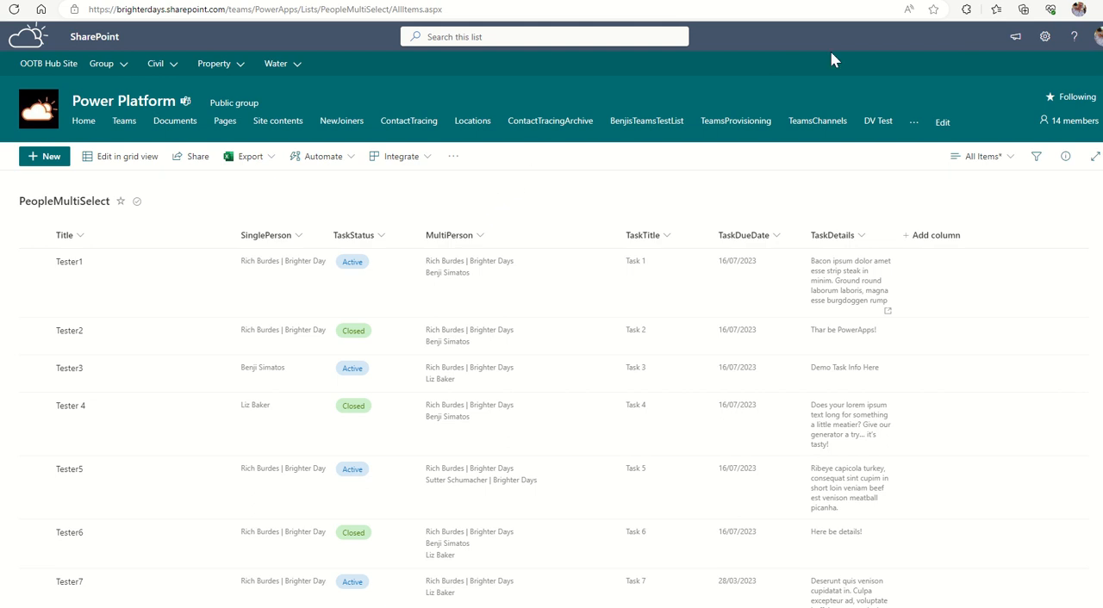
Check the MultiPerson column's internal name in the list settings and return to the settings page.
left_click(1045, 36)
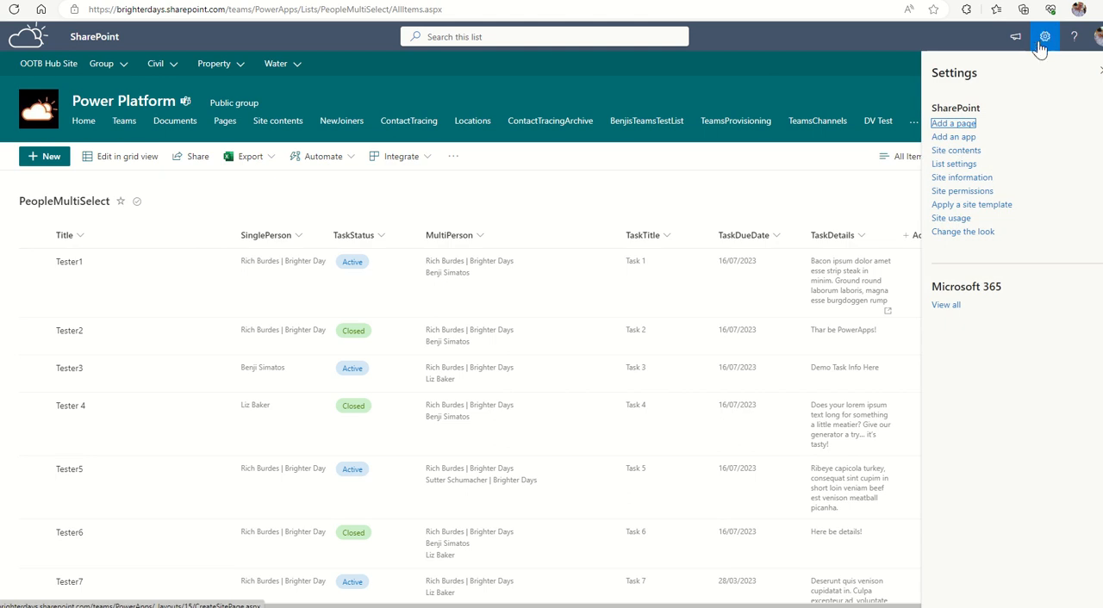
left_click(952, 169)
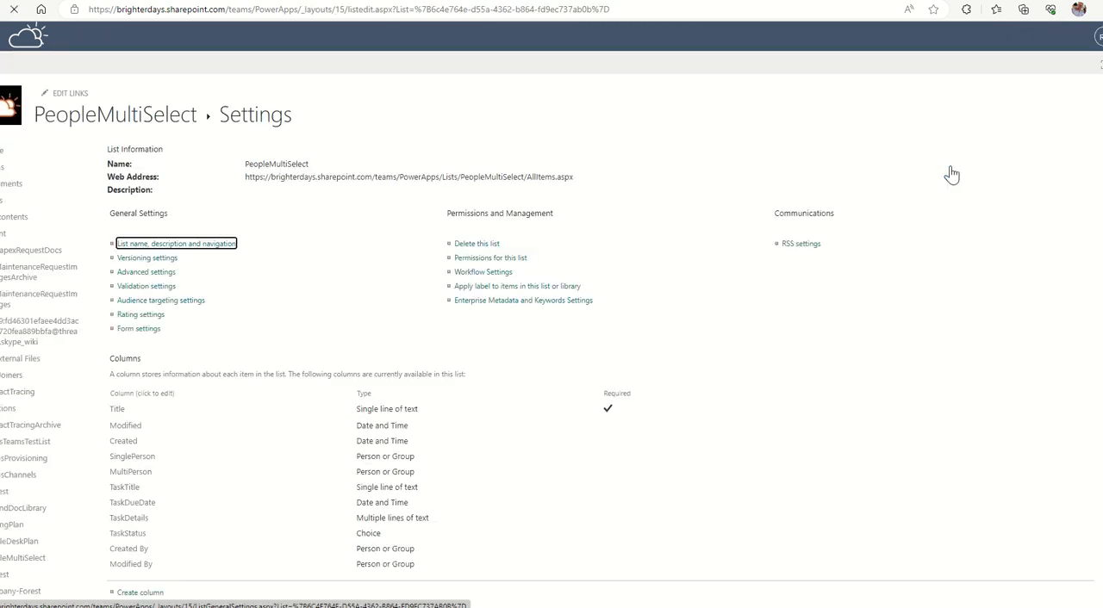
left_click(132, 473)
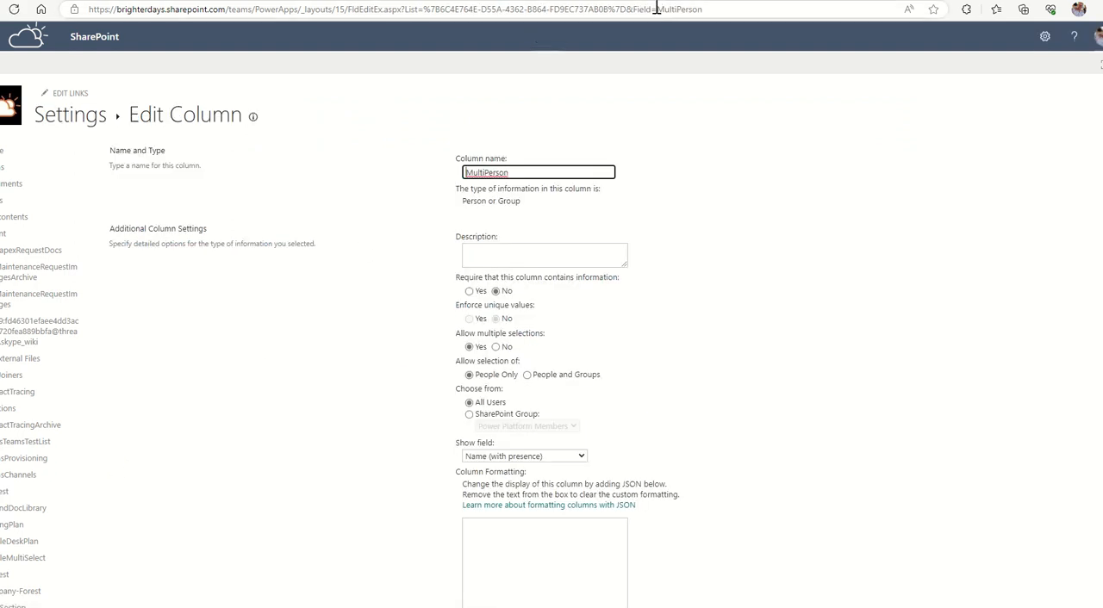
left_click_drag(657, 8, 709, 14)
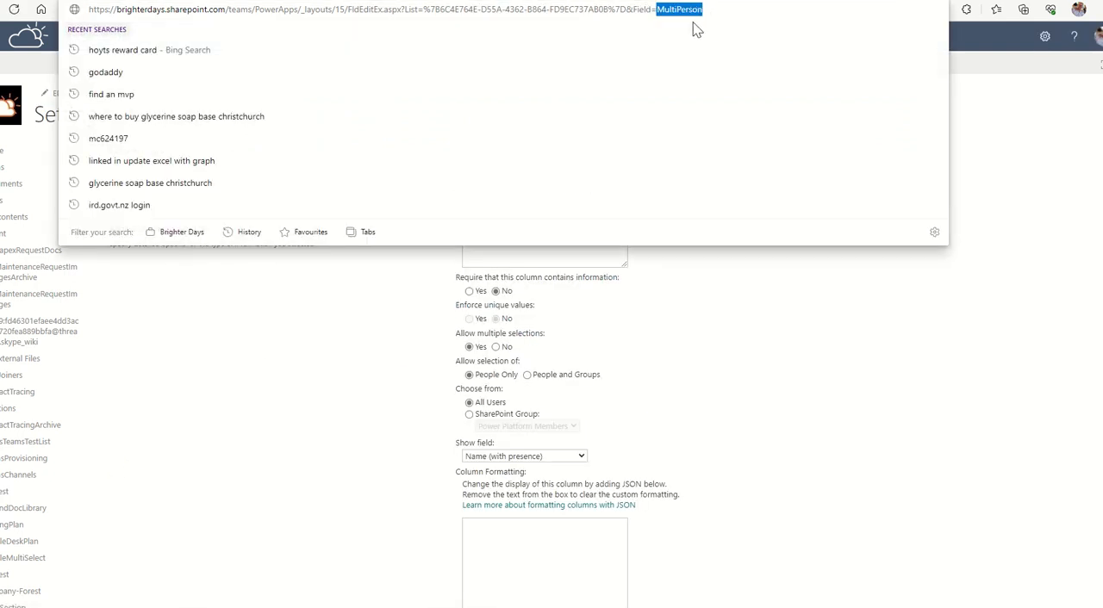
left_click(1007, 109)
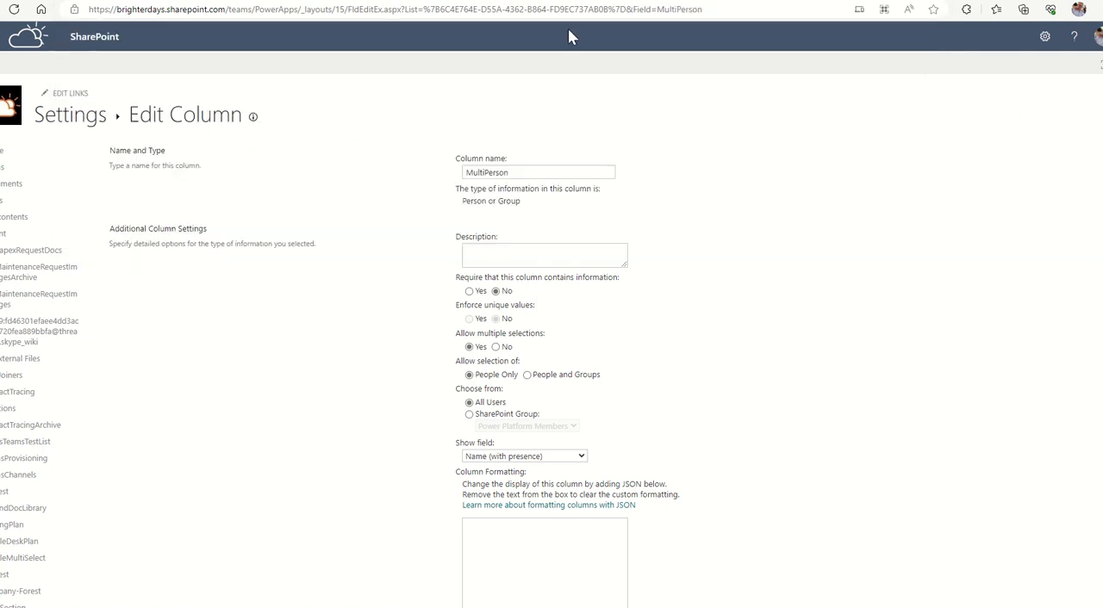
left_click_drag(681, 9, 694, 11)
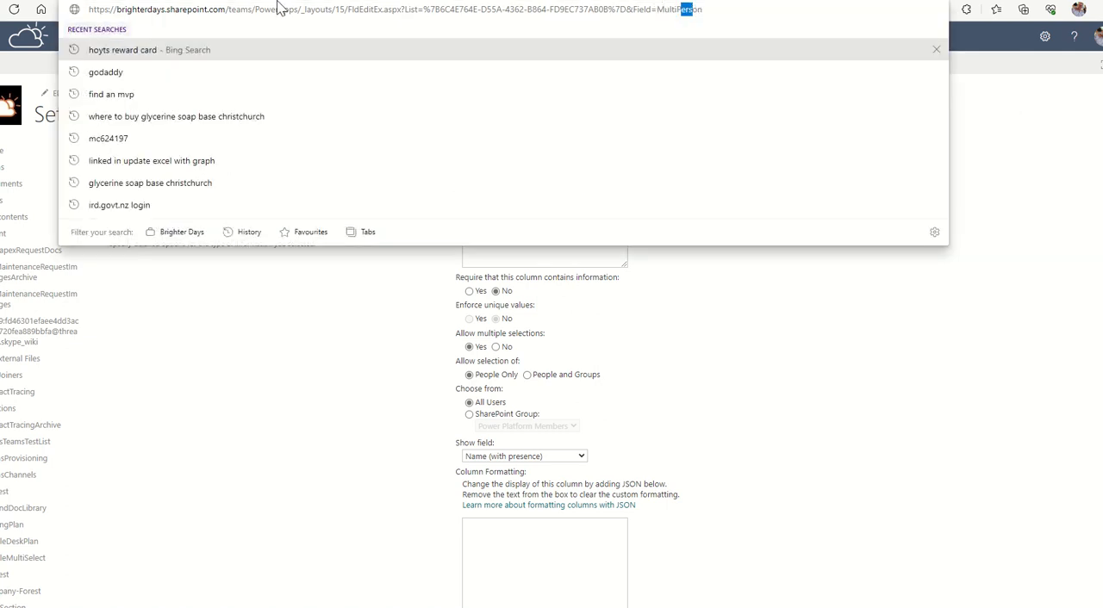
left_click(1026, 117)
left_click(0, 10)
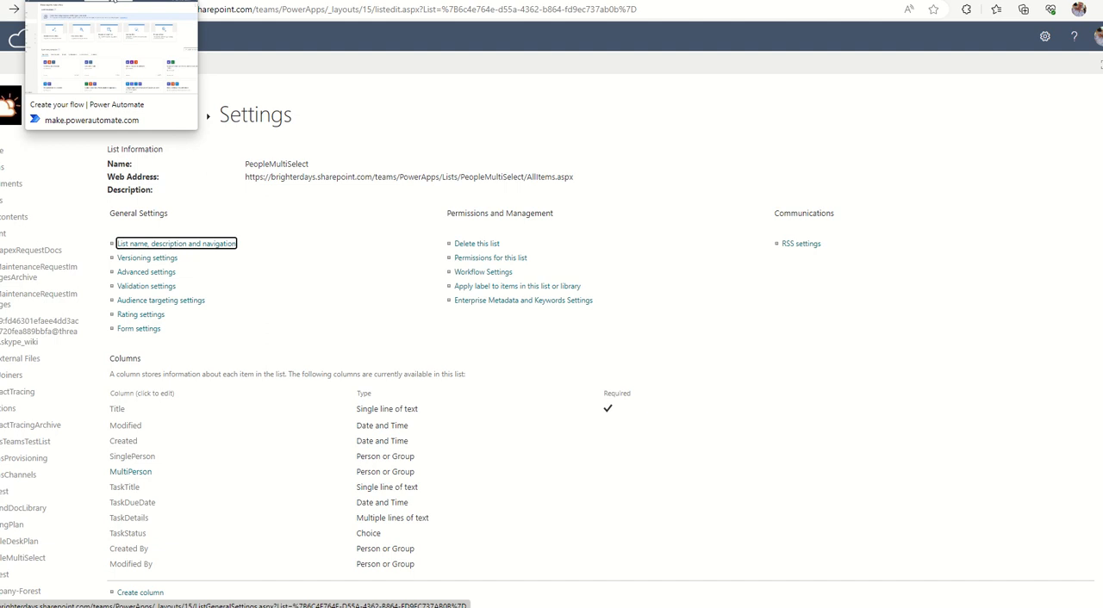
Switch to Power Automate and start a scheduled cloud flow named "Send Summary Multi select People".
left_click(112, 3)
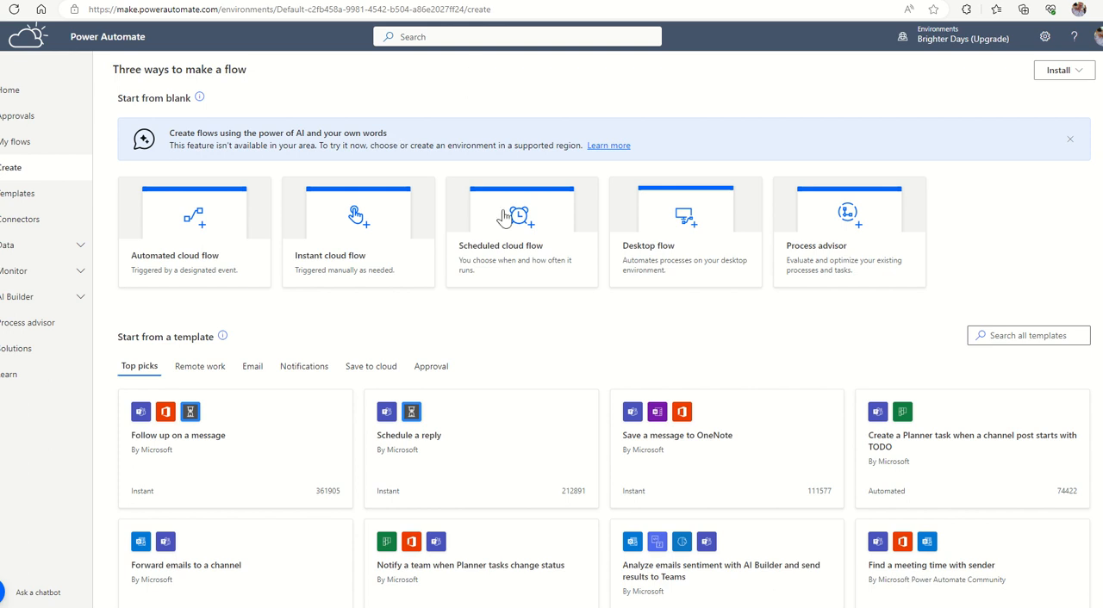
left_click(517, 252)
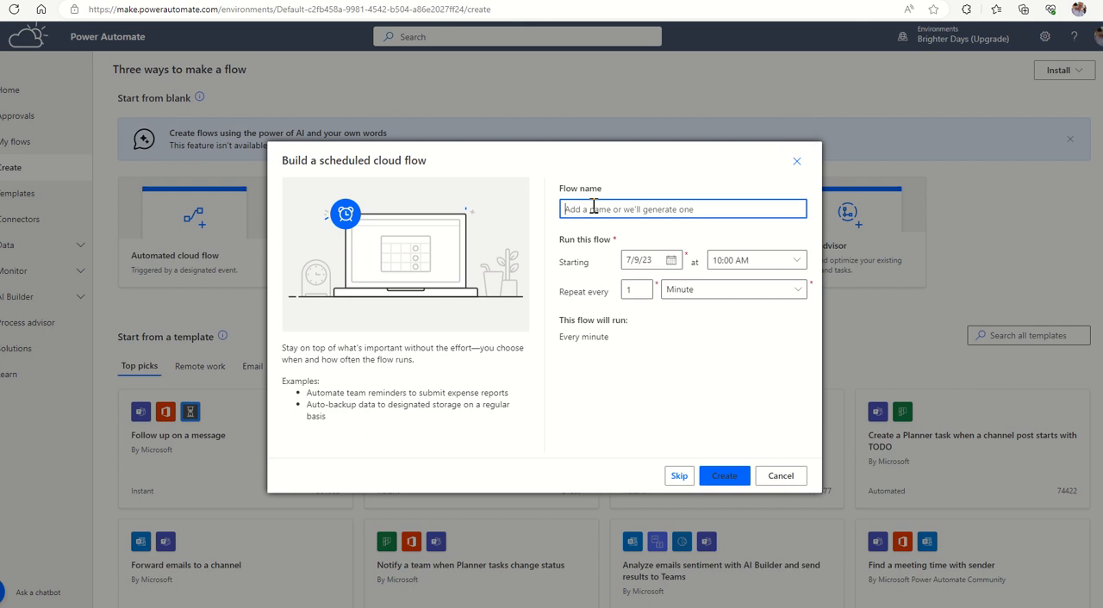
type("Send Su")
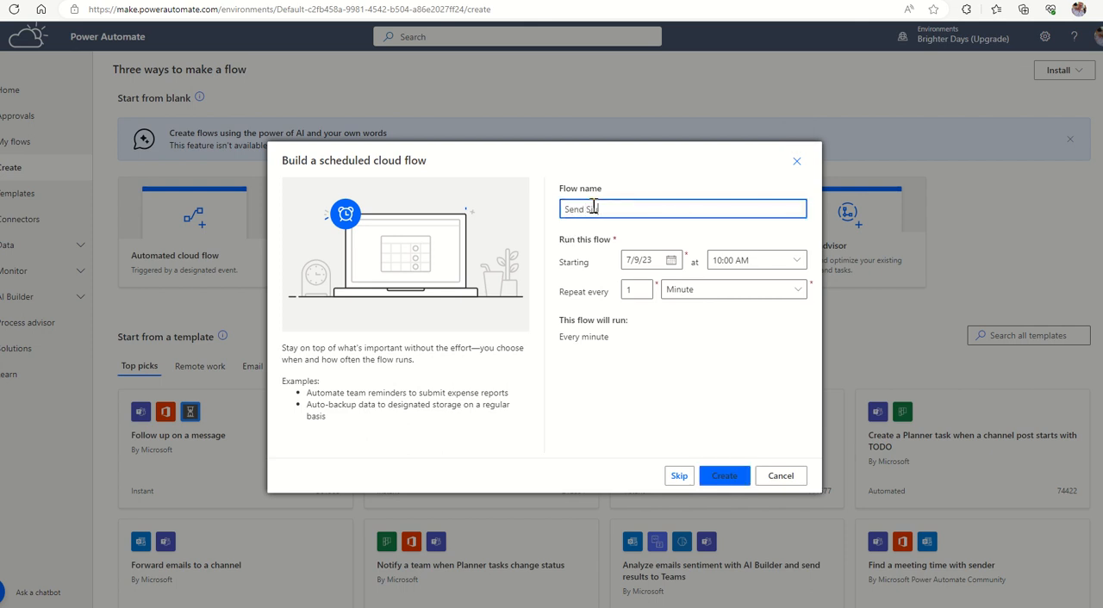
type("mmary Multip")
key("BackSpace")
type("select Peopel")
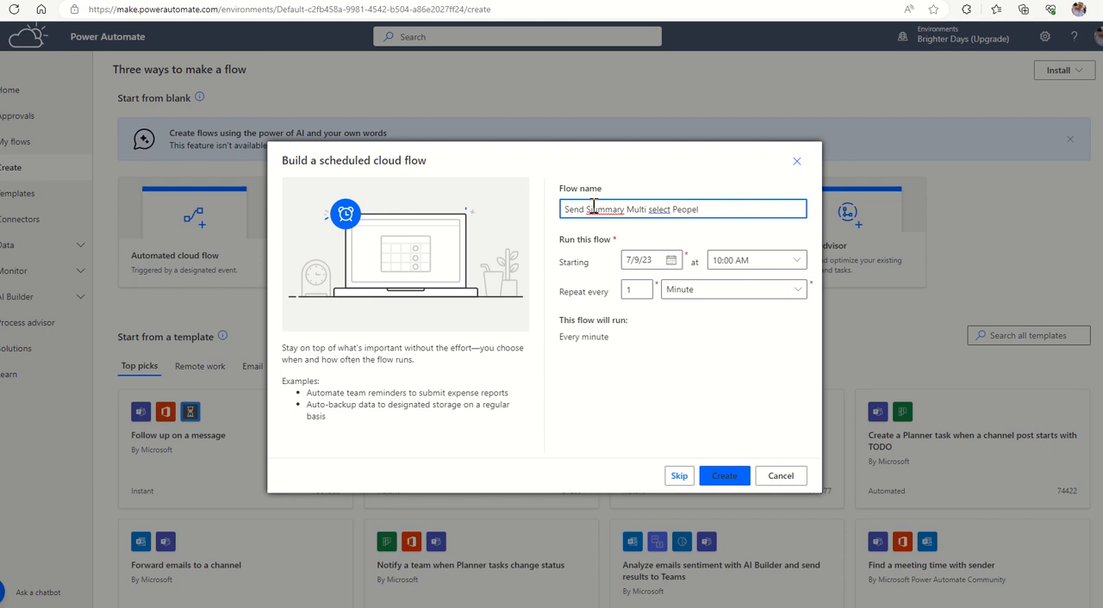
key("BackSpace")
key("BackSpace")
type("le")
left_click(593, 209)
key("BackSpace")
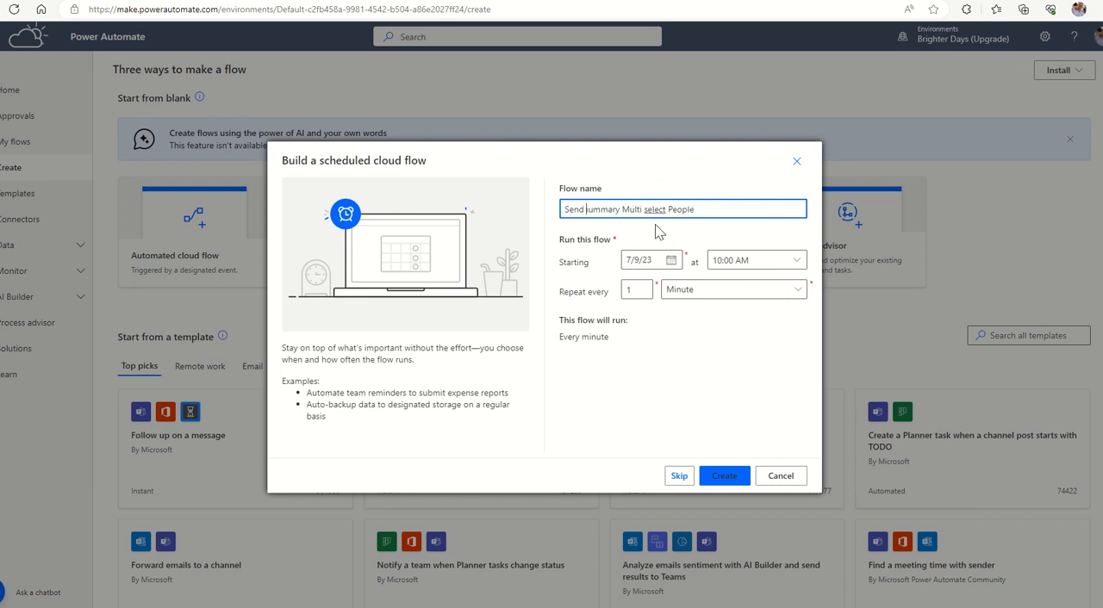
type("S")
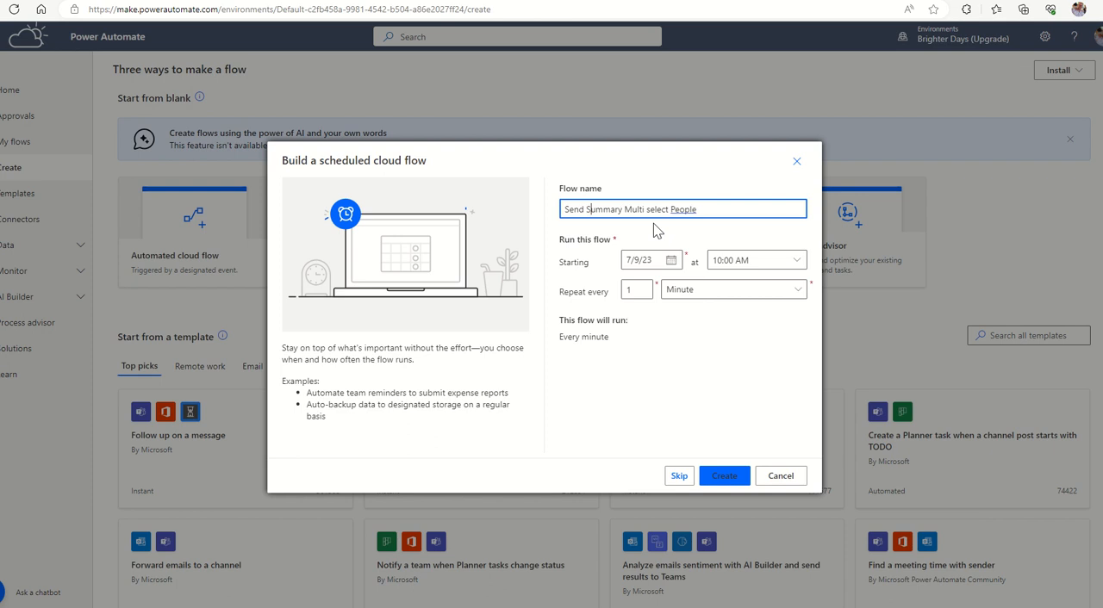
Set the flow to repeat every 1 day and create it.
left_click(715, 294)
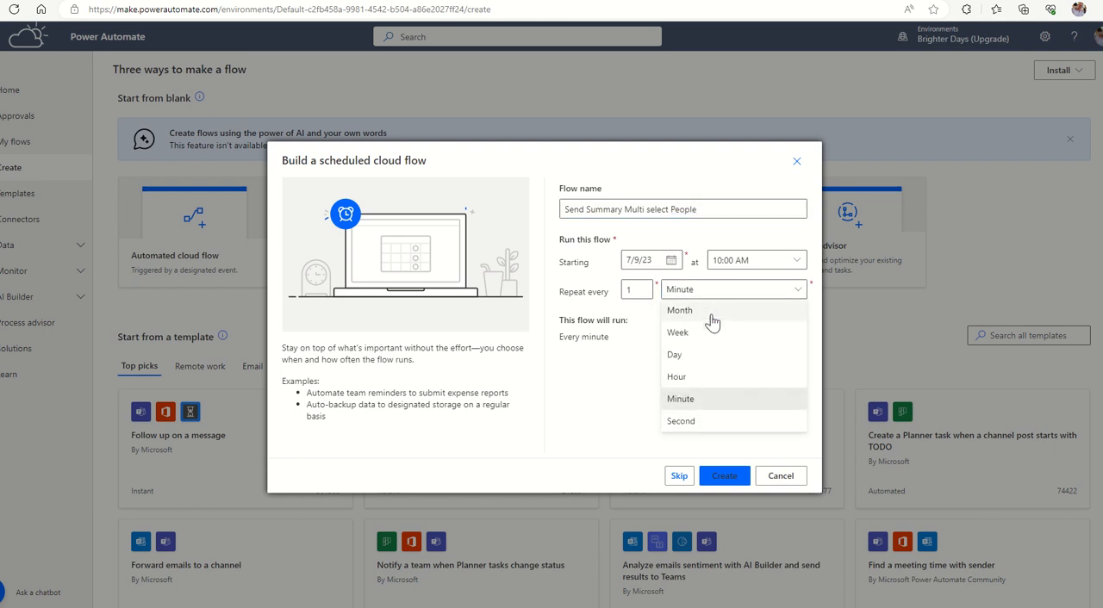
left_click(689, 361)
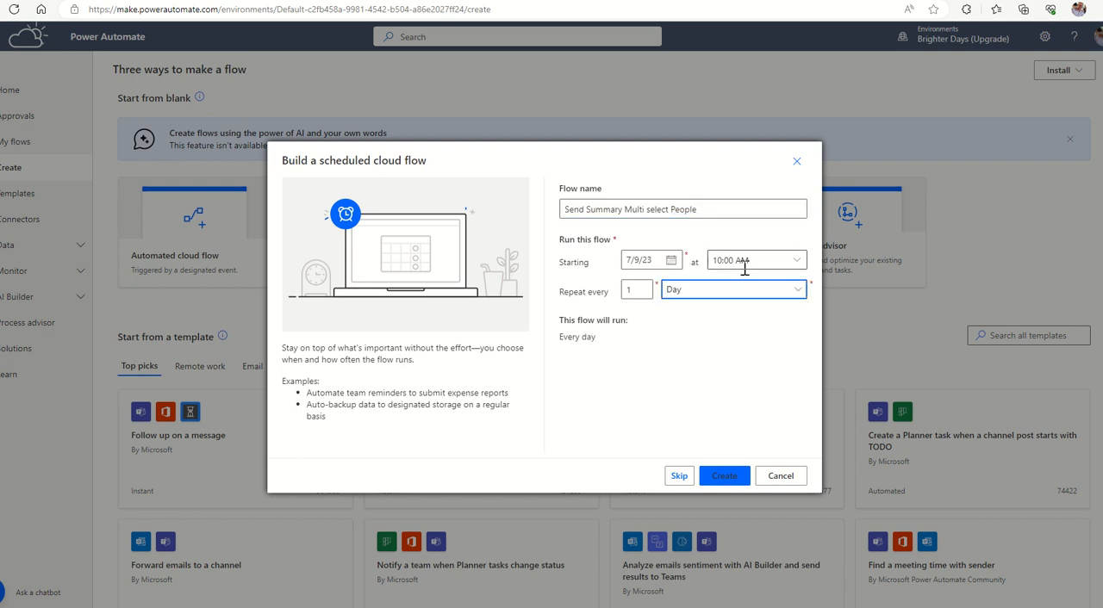
left_click(723, 475)
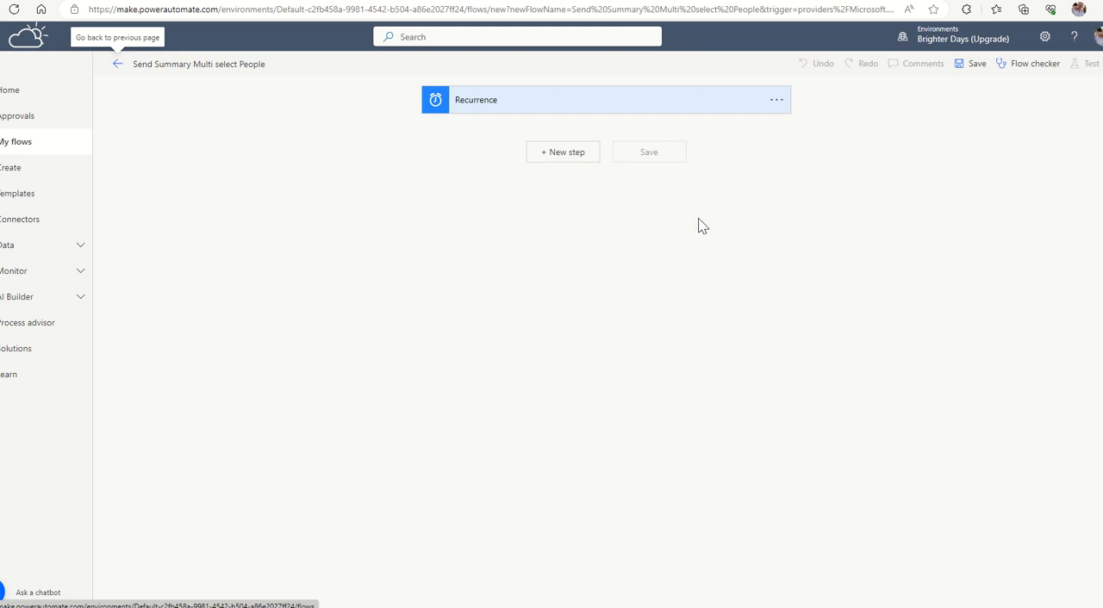
Add a Get future time action after the Recurrence trigger with an interval of 7 and the time unit Day.
left_click(548, 156)
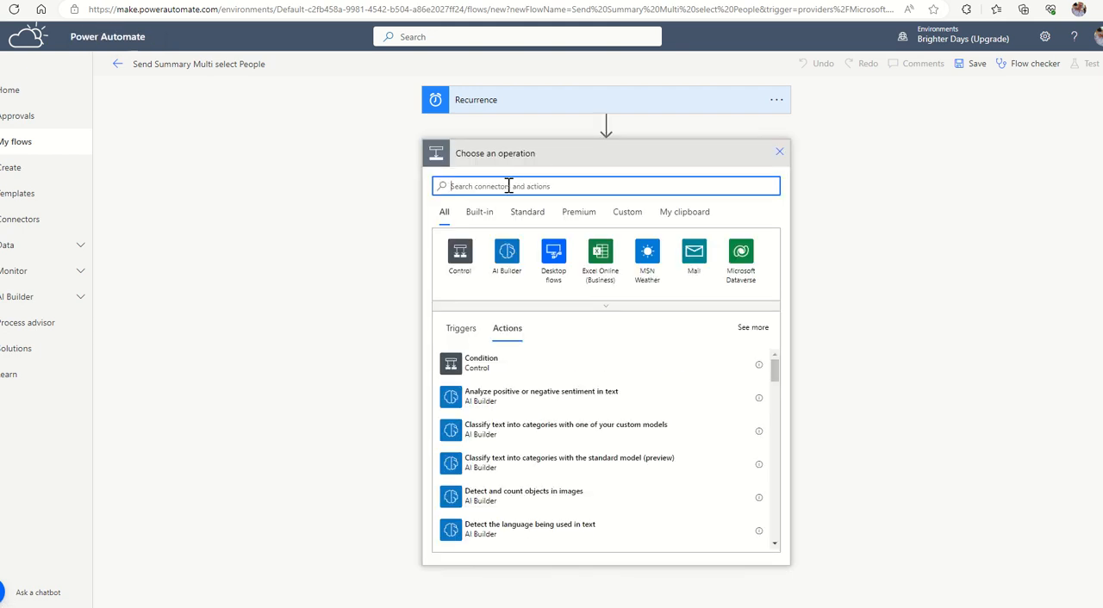
type("date")
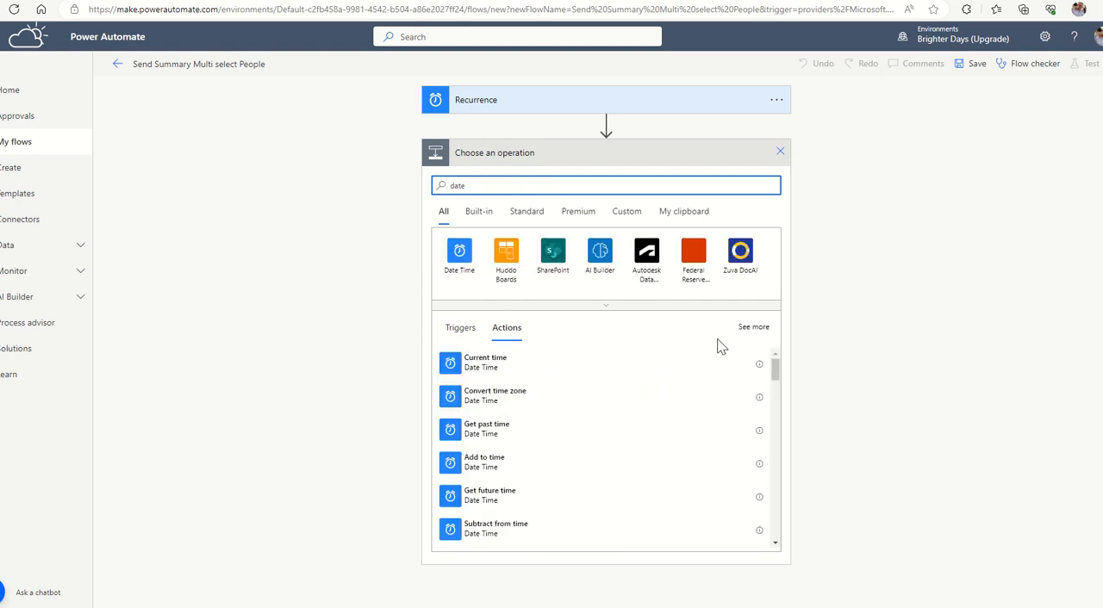
left_click(485, 495)
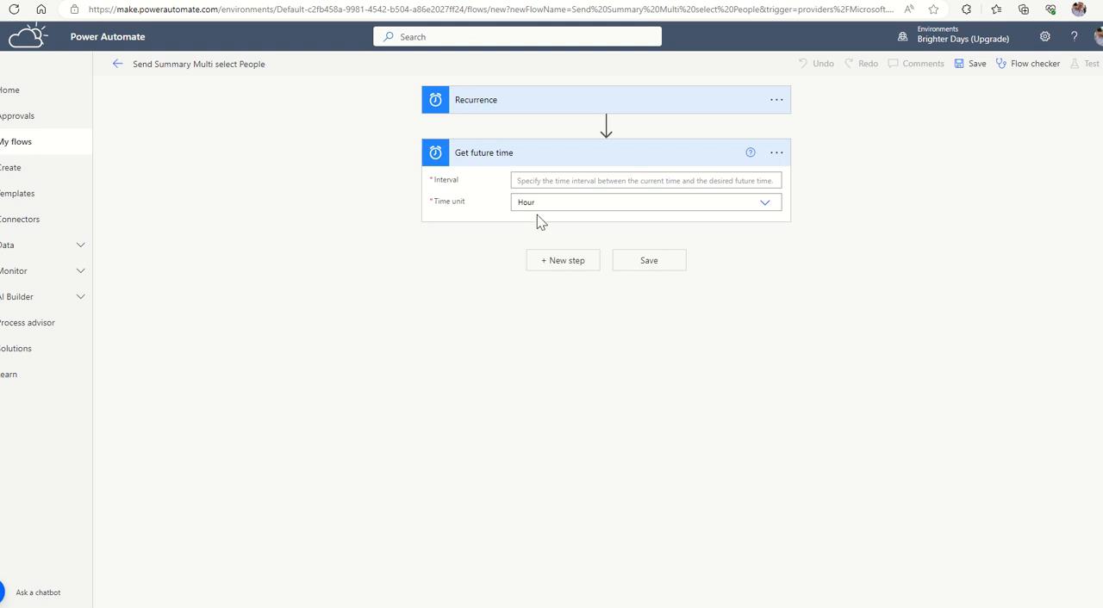
left_click(547, 203)
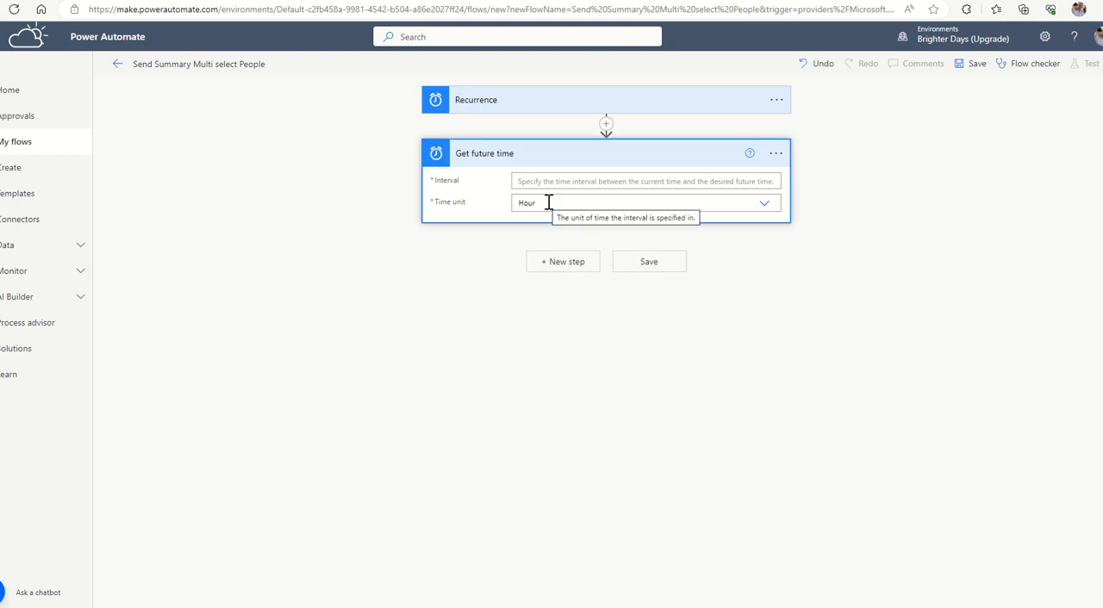
left_click(761, 211)
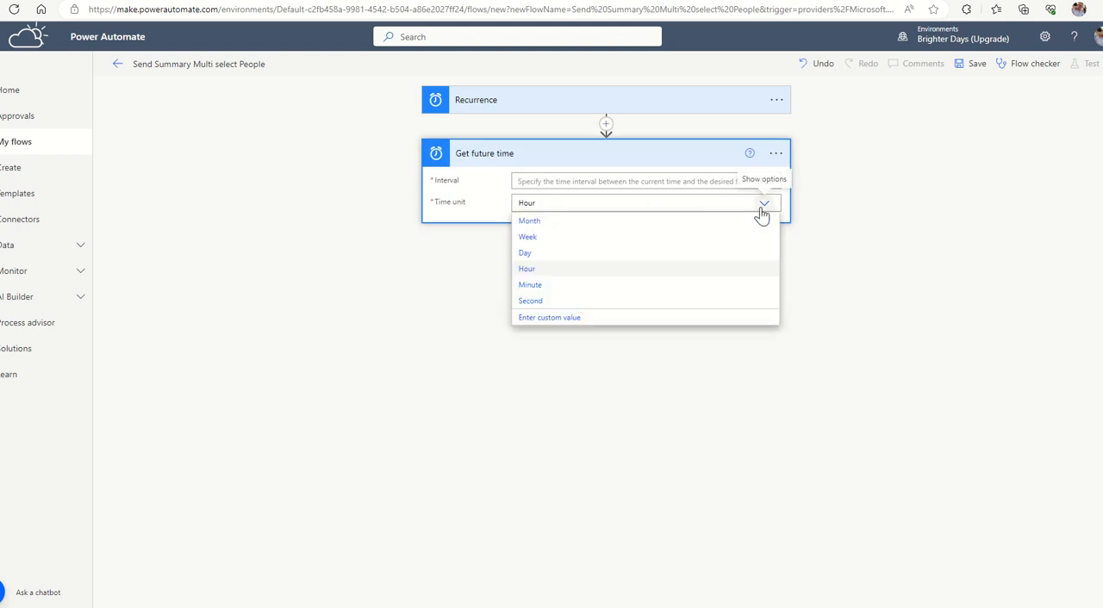
left_click(527, 253)
left_click(544, 182)
type("7")
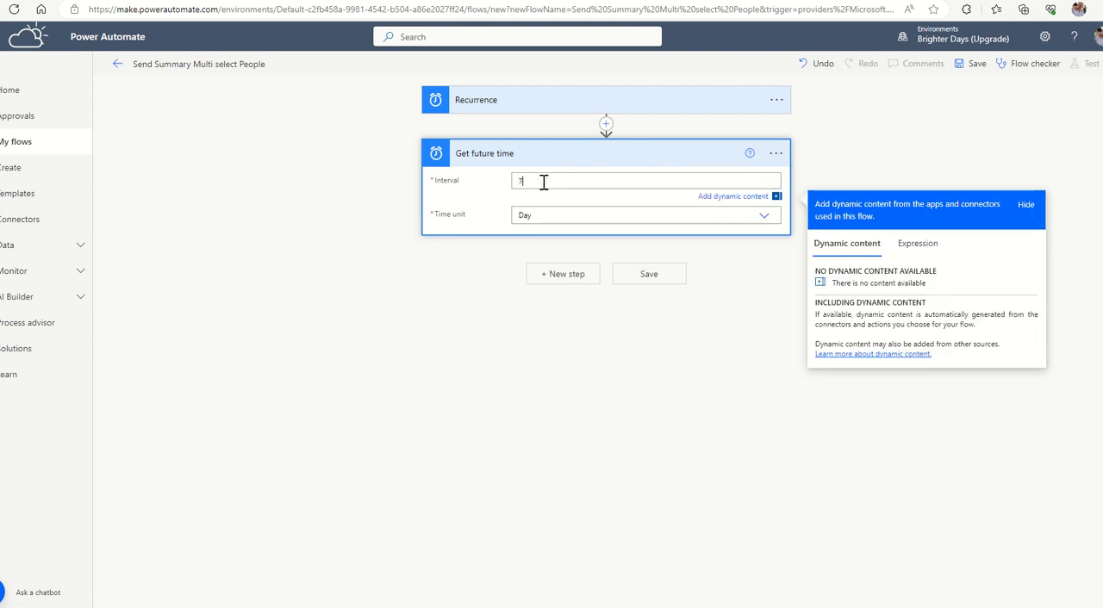
left_click(719, 356)
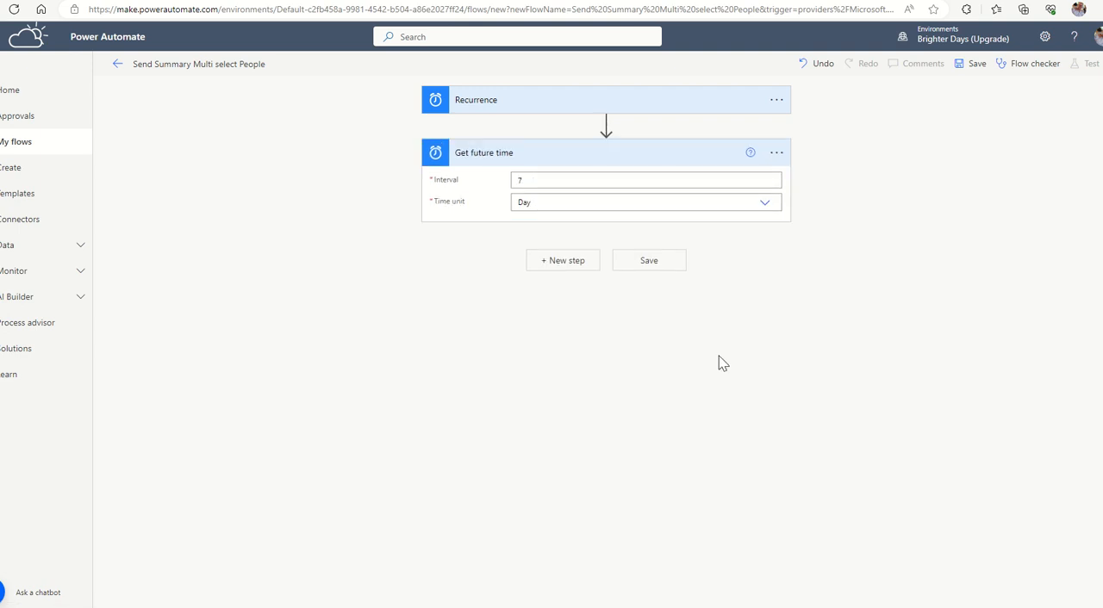
Add a Convert time zone action after Get future time, using Future time as its base time.
left_click(582, 262)
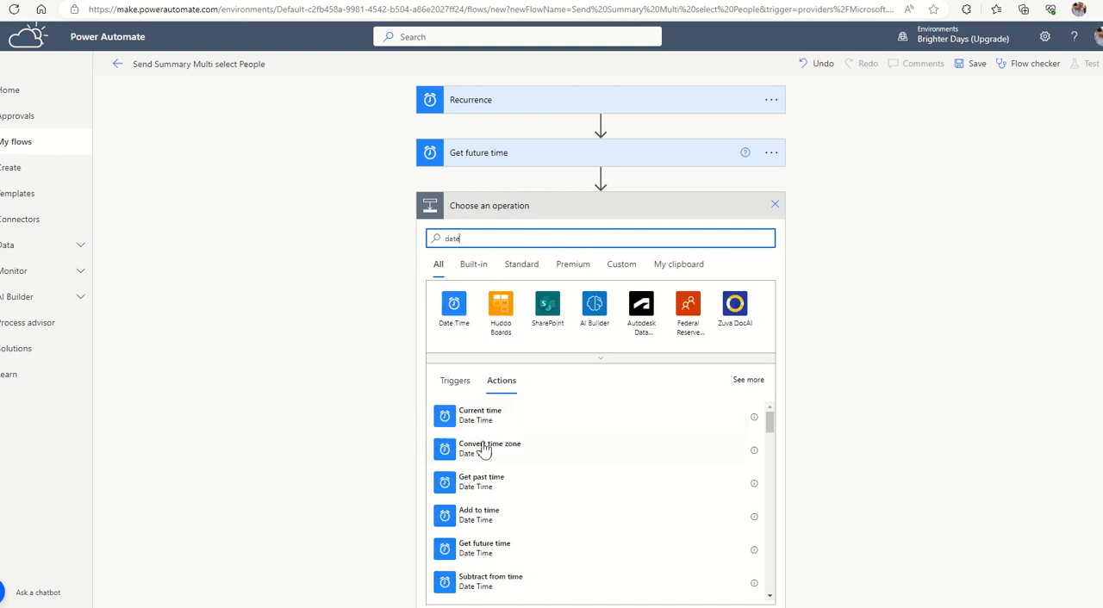
left_click(485, 448)
left_click(585, 233)
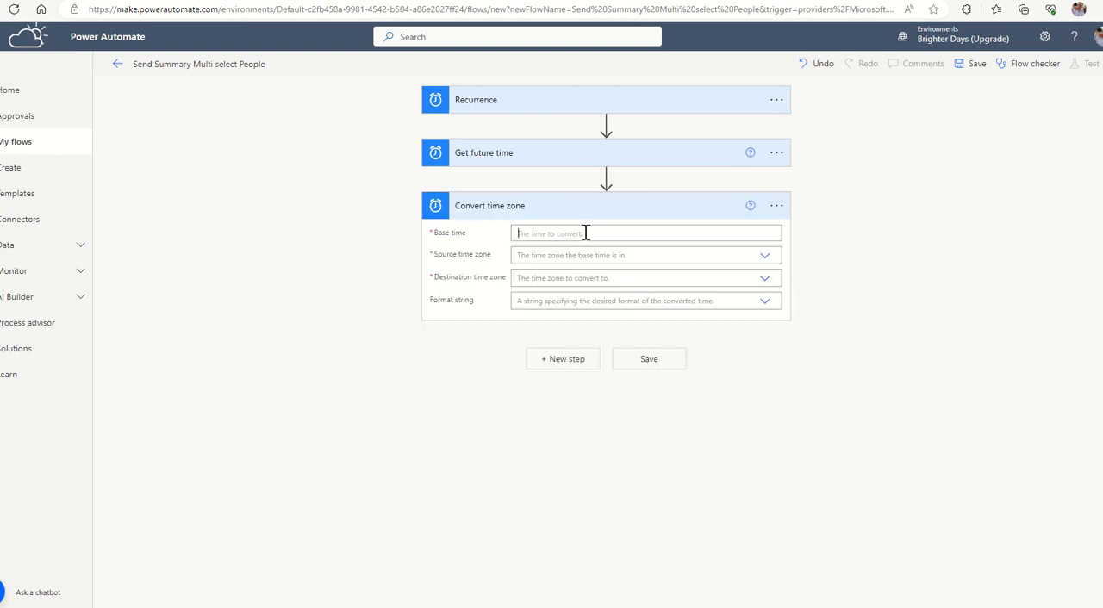
left_click(839, 390)
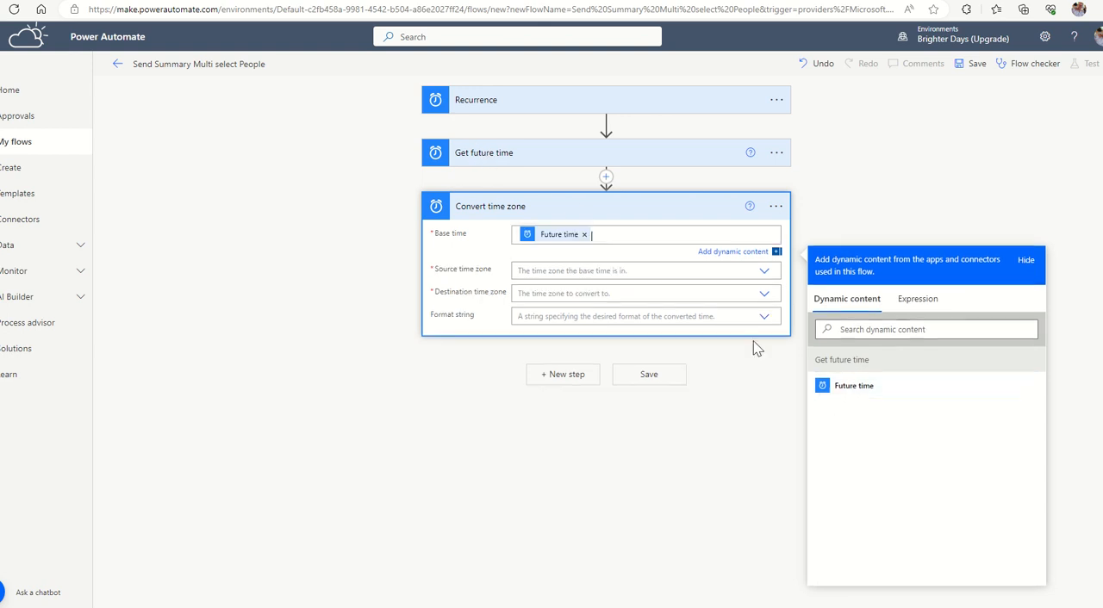
Set the source time zone of the Convert time zone action to (UTC) Coordinated Universal Time.
left_click(747, 271)
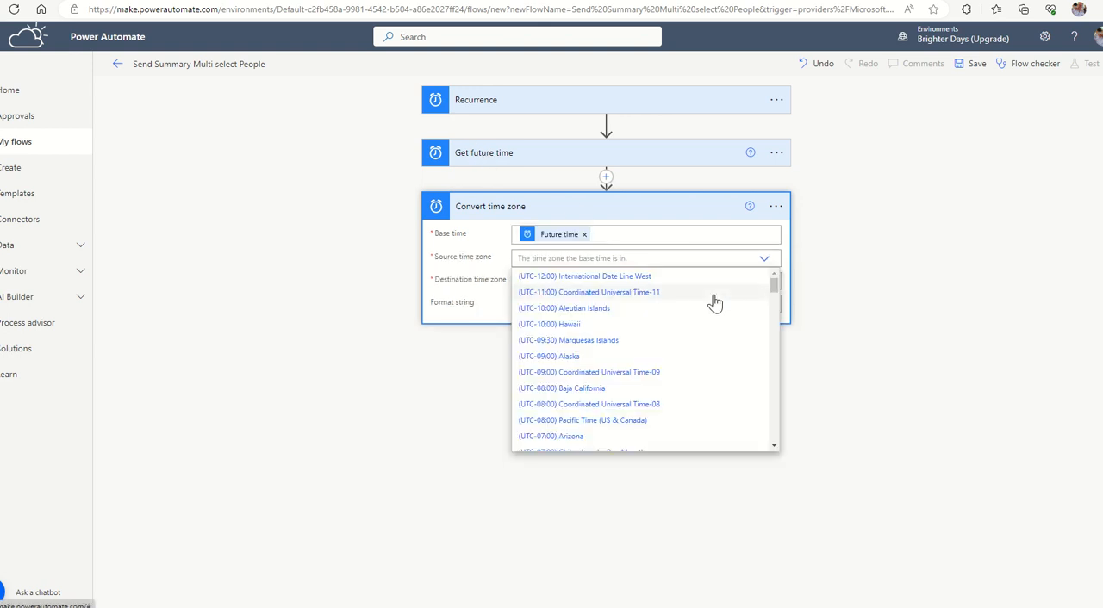
scroll(660, 340, "down", 5)
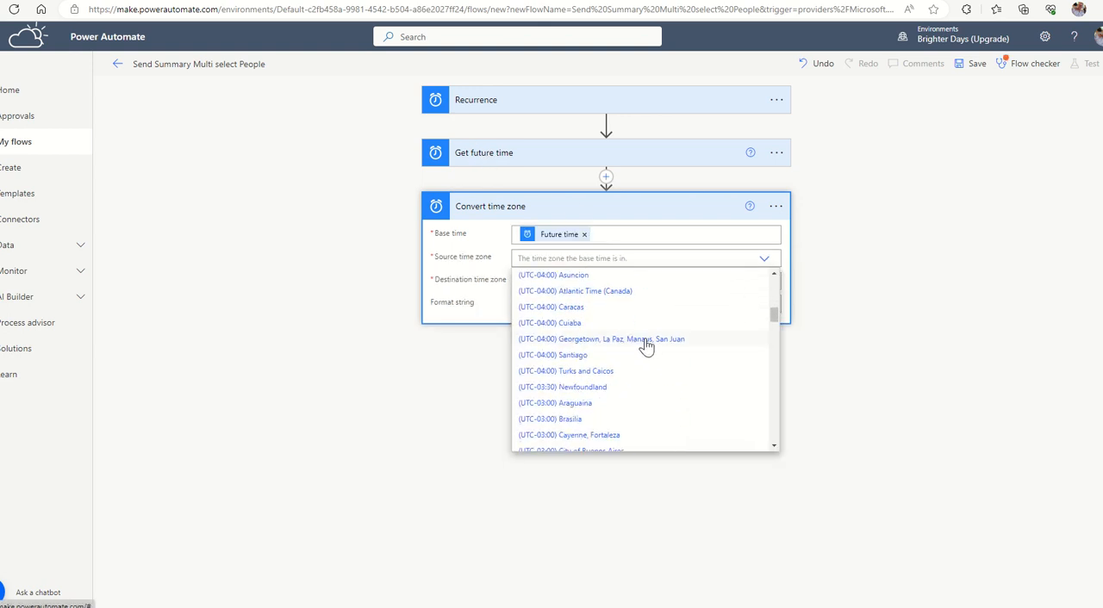
scroll(646, 345, "down", 5)
left_click(611, 347)
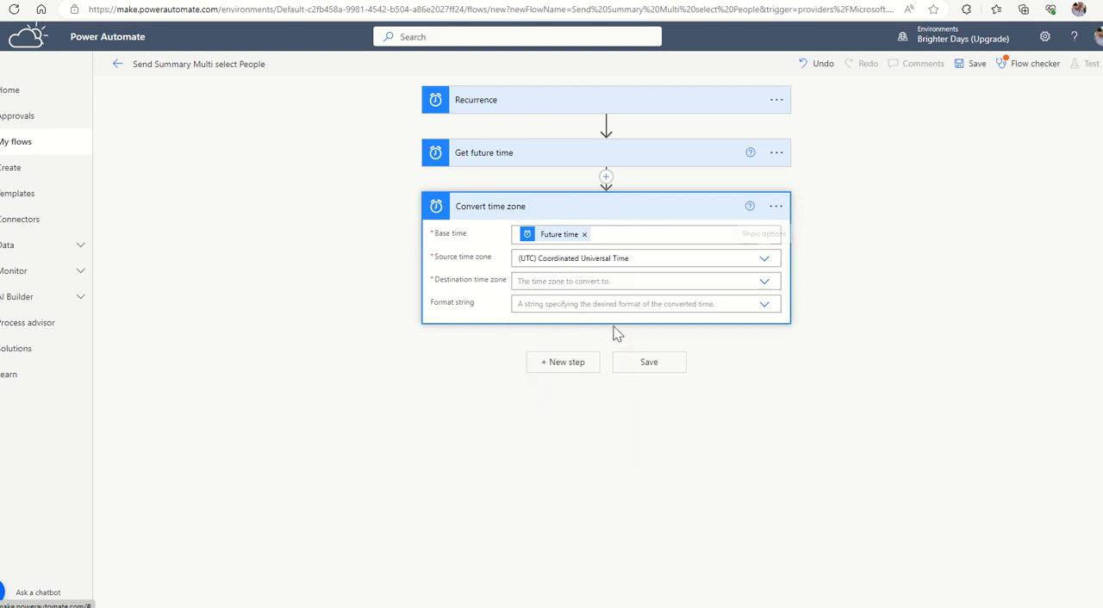
Set the destination time zone of the Convert time zone action to (UTC+12:00) Auckland, Wellington.
left_click(626, 282)
scroll(609, 371, "down", 4)
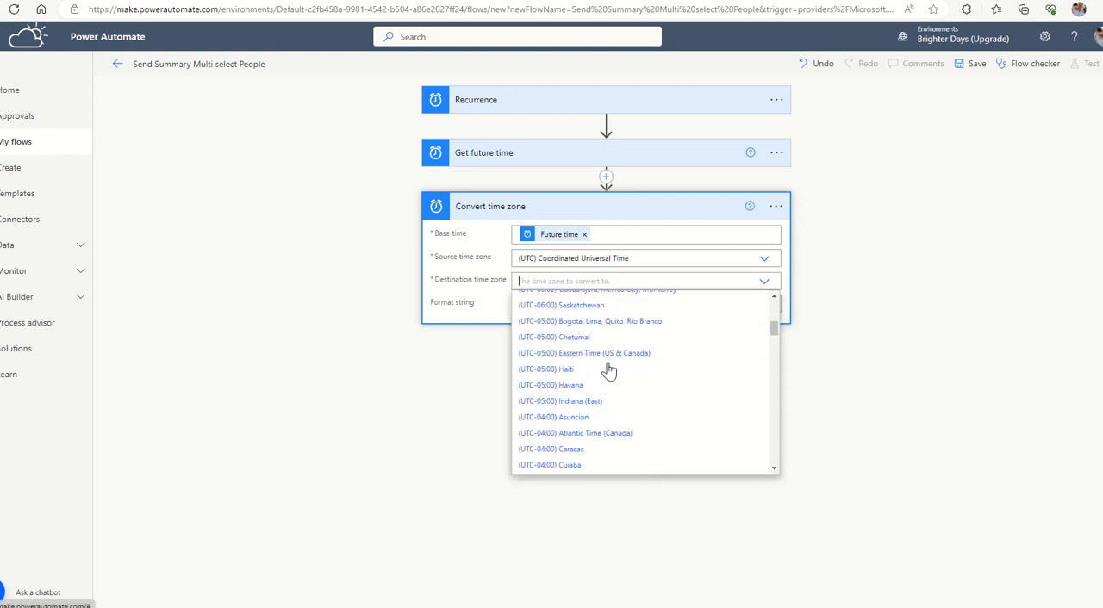
scroll(613, 369, "down", 5)
left_click_drag(774, 352, 773, 448)
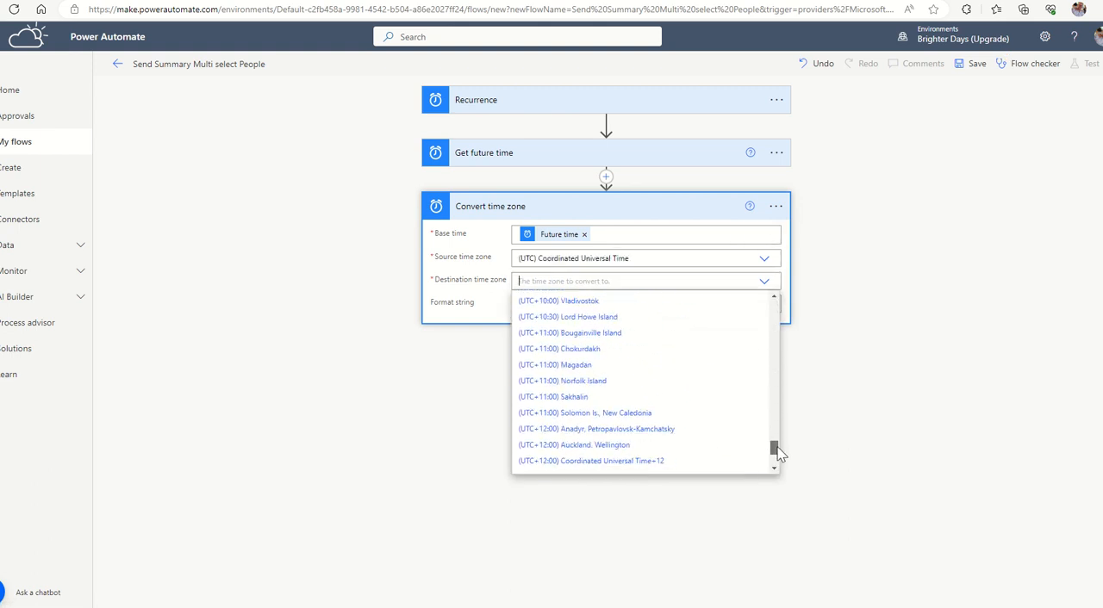
left_click(630, 449)
Set the format string of the Convert time zone action to the Universal sortable date/time pattern [u].
left_click(765, 308)
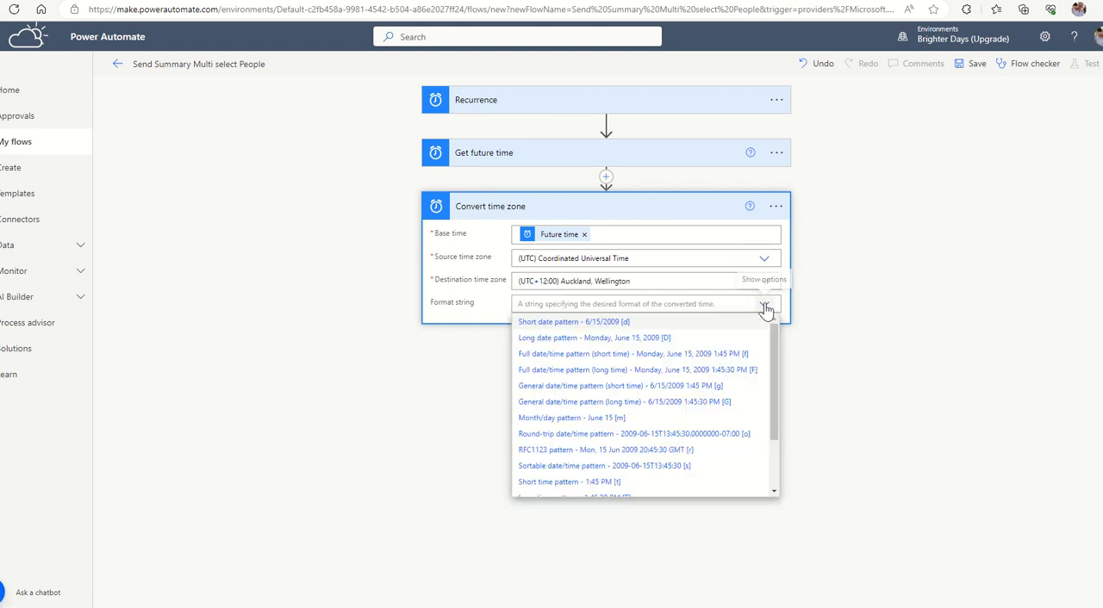
scroll(687, 345, "down", 3)
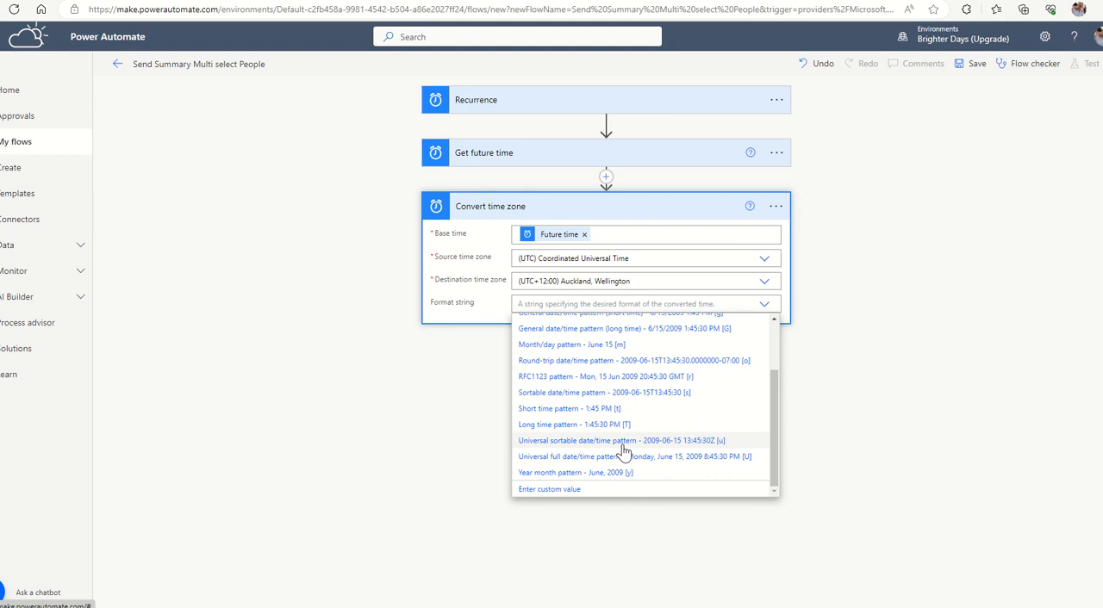
left_click(621, 445)
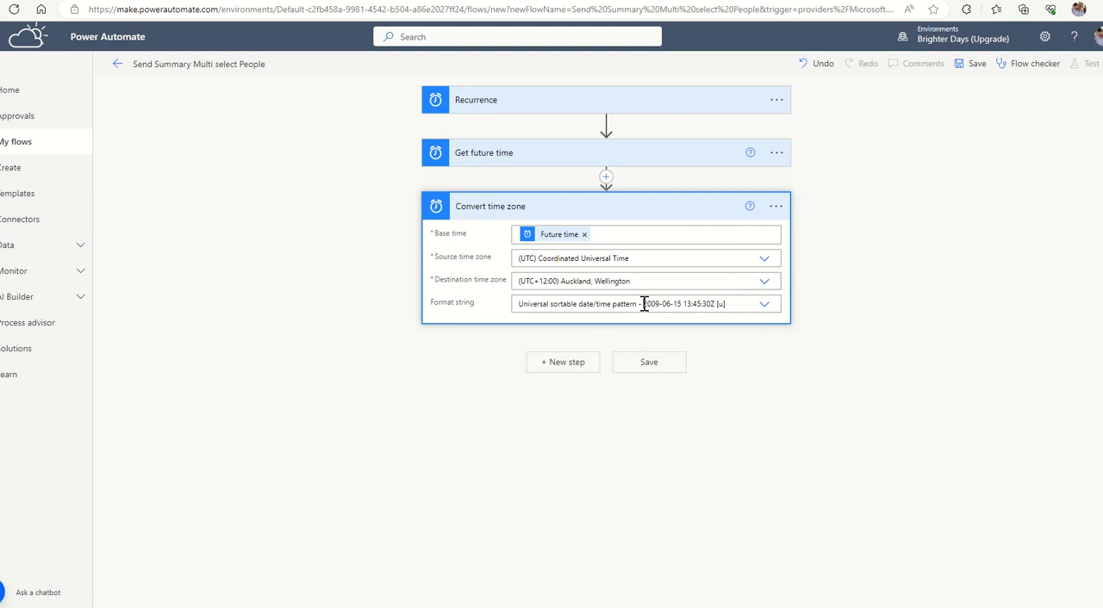
Examine the date and time portions of the chosen format pattern in the Convert time zone action.
left_click_drag(642, 303, 681, 303)
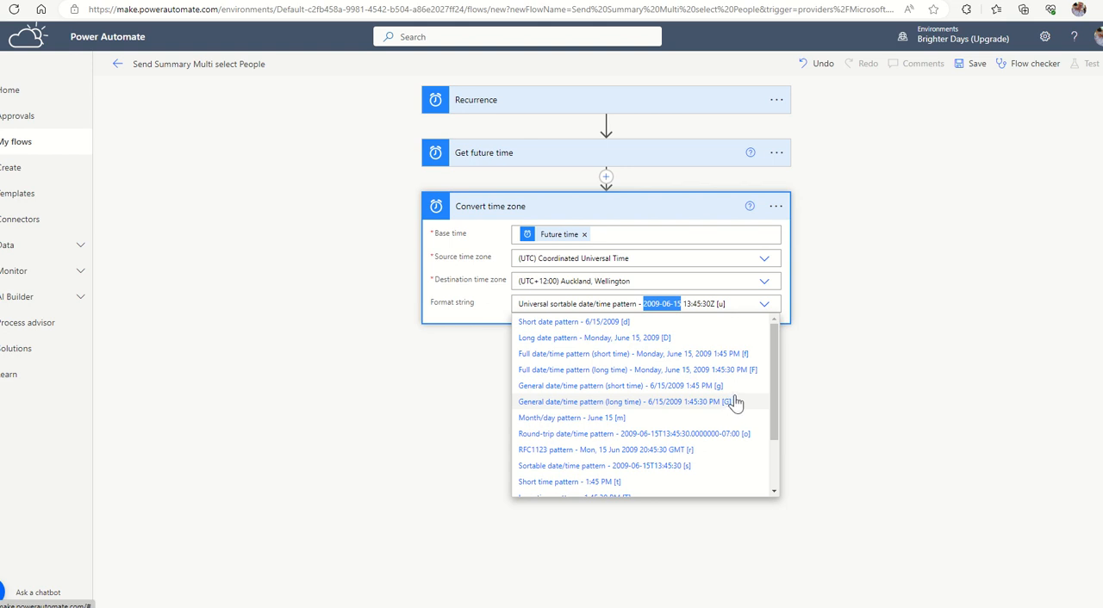
left_click(690, 304)
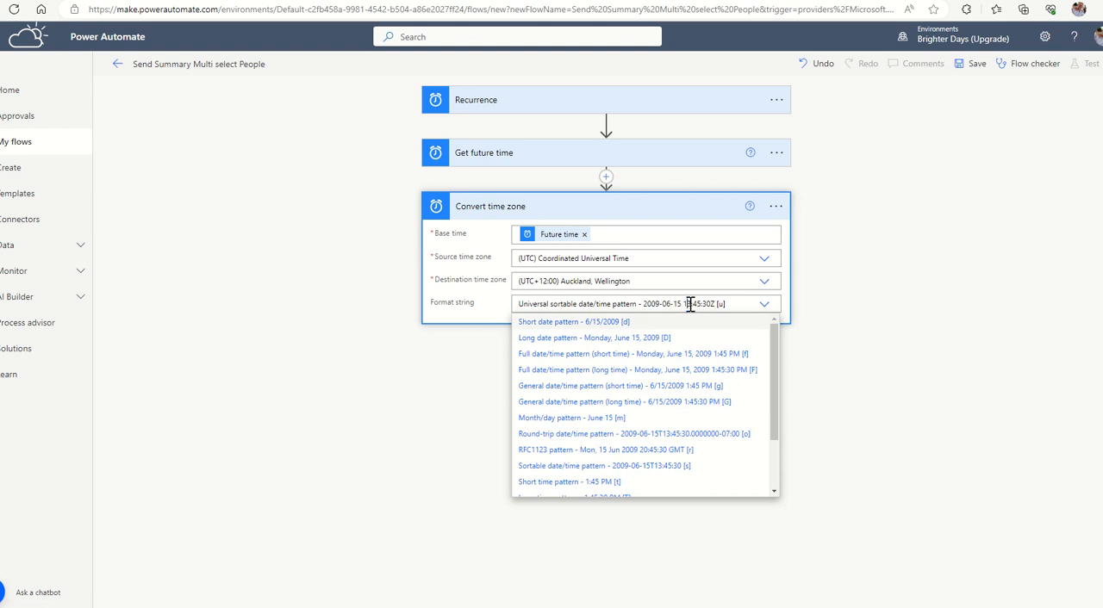
left_click_drag(690, 304, 709, 304)
left_click_drag(642, 303, 682, 303)
left_click(834, 281)
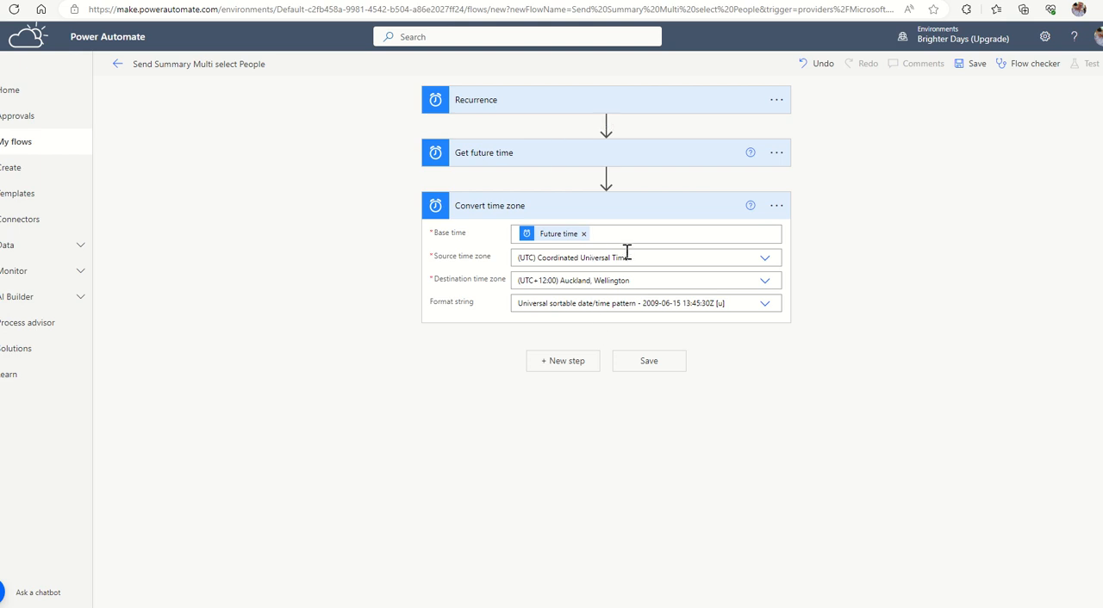
left_click_drag(642, 304, 683, 304)
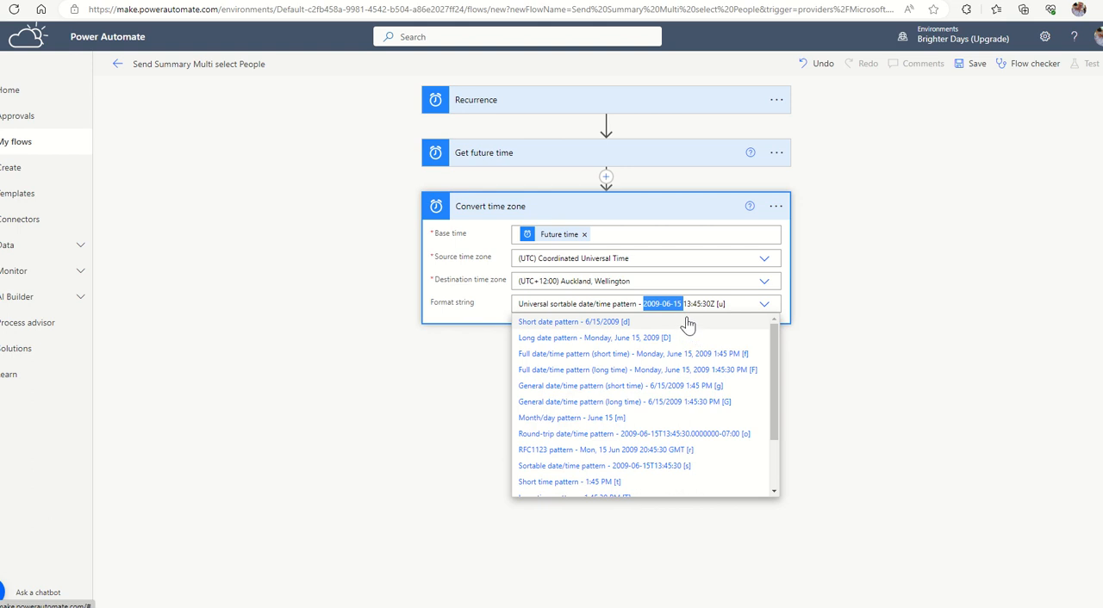
left_click(420, 379)
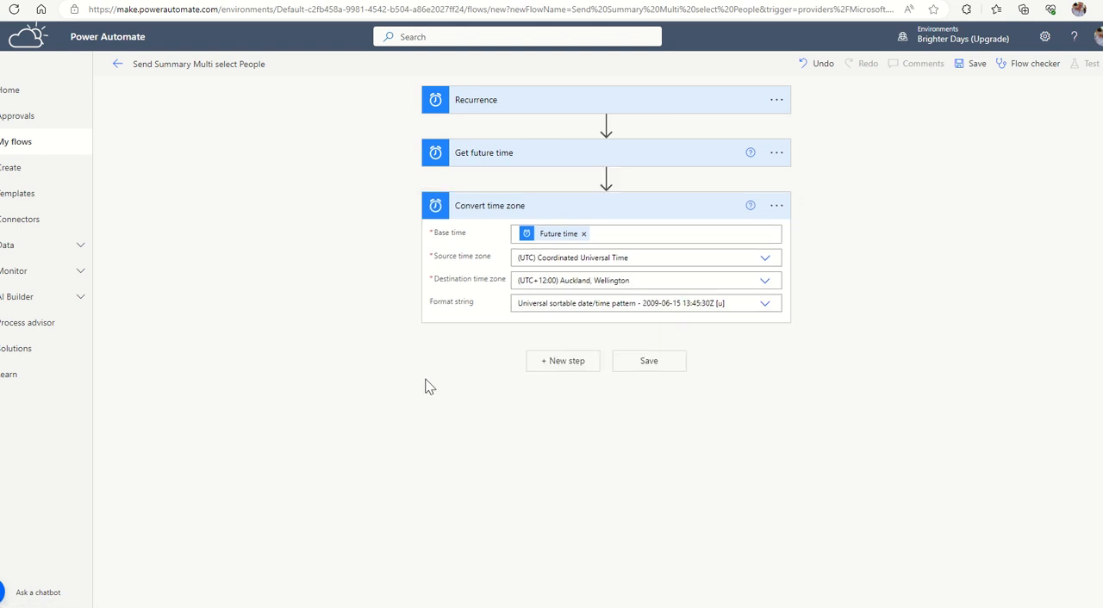
Add a Text Functions Substring action after Convert time zone.
left_click(573, 367)
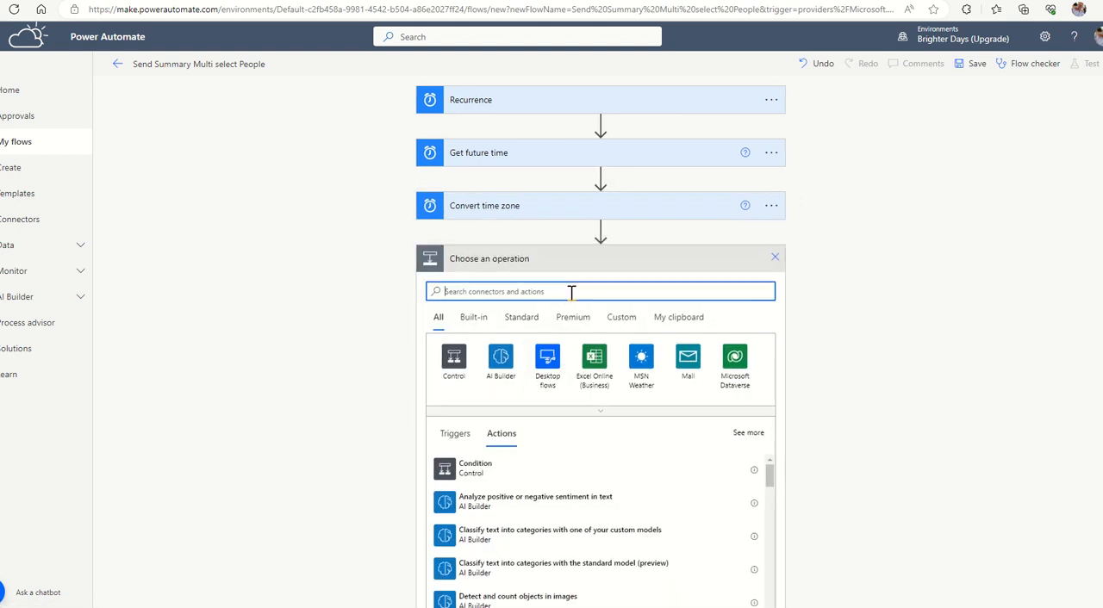
type("text")
left_click(549, 370)
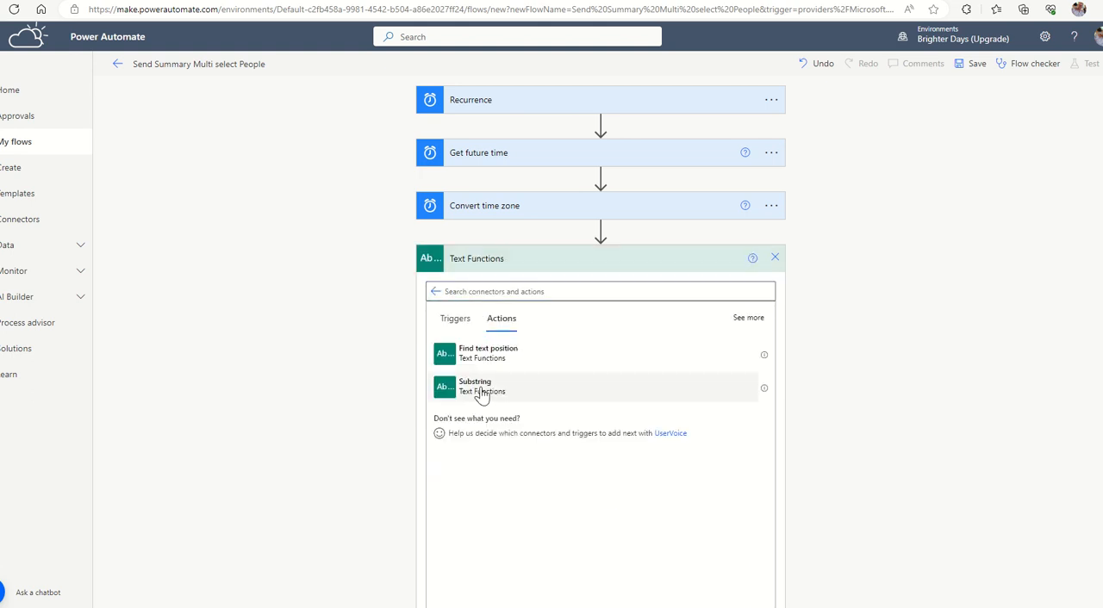
left_click(482, 392)
Configure the Substring action with Converted time as its text, a starting position of 0 and a length of 10.
left_click(532, 287)
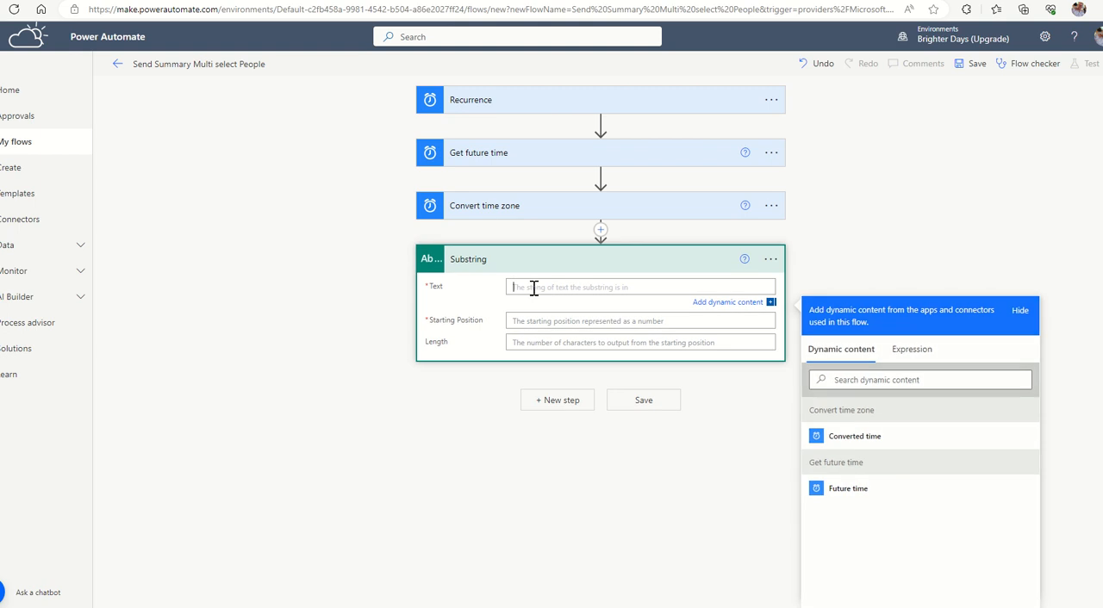
left_click(856, 437)
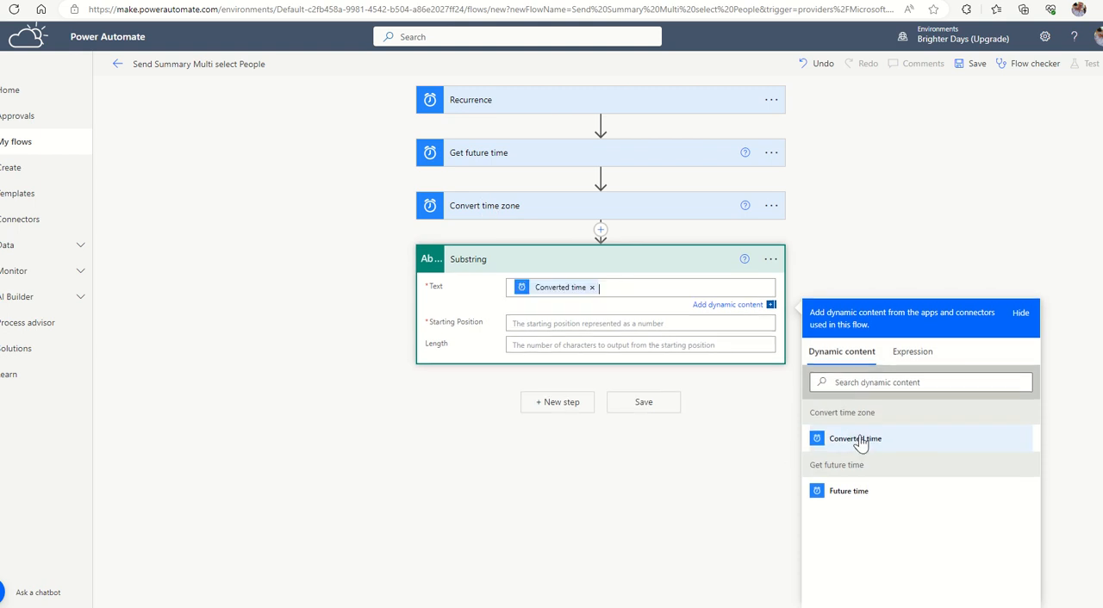
left_click(534, 324)
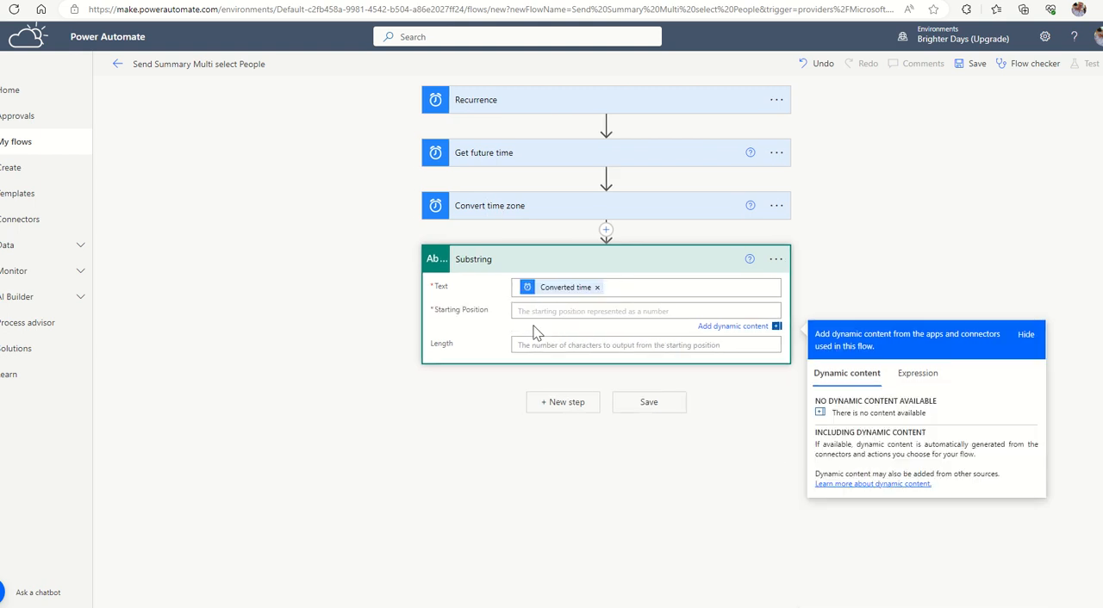
type("0")
left_click(535, 345)
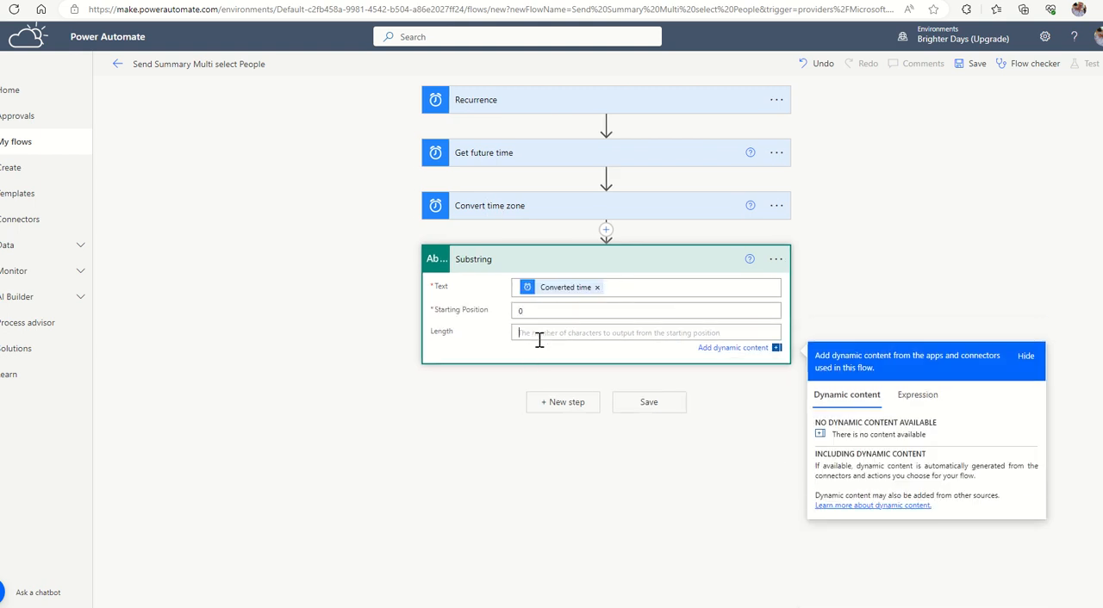
type("10")
left_click(834, 234)
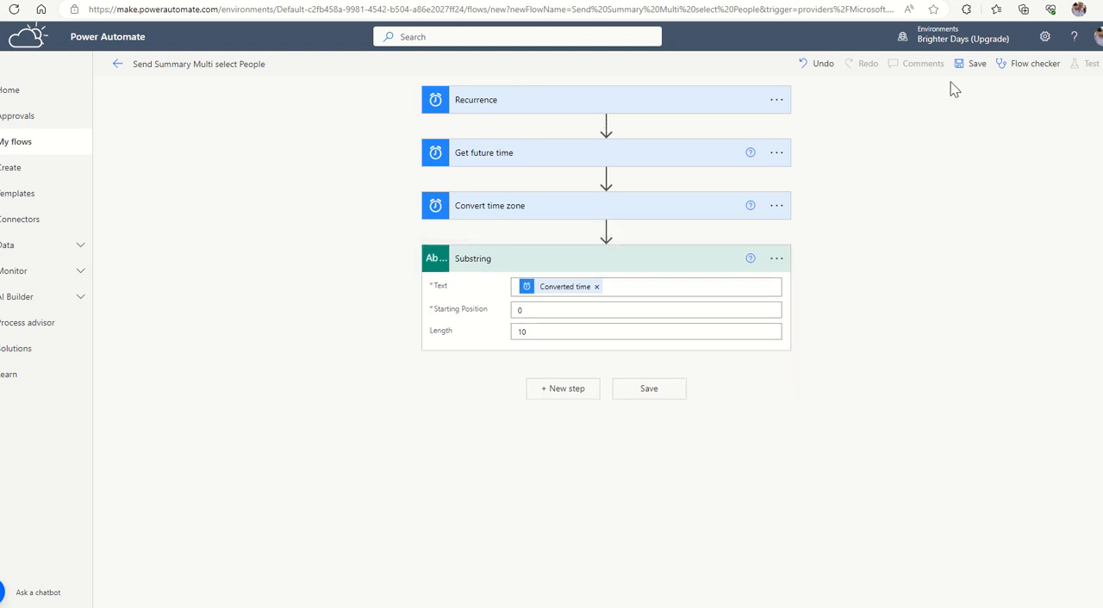
Save the flow and run a manual test of it.
left_click(972, 65)
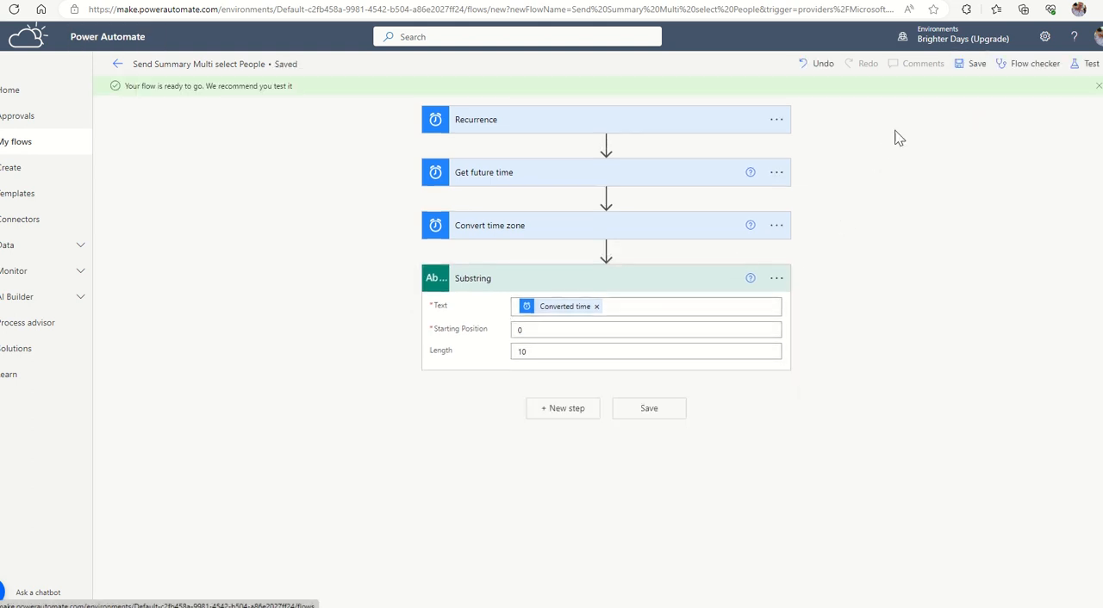
left_click(1088, 69)
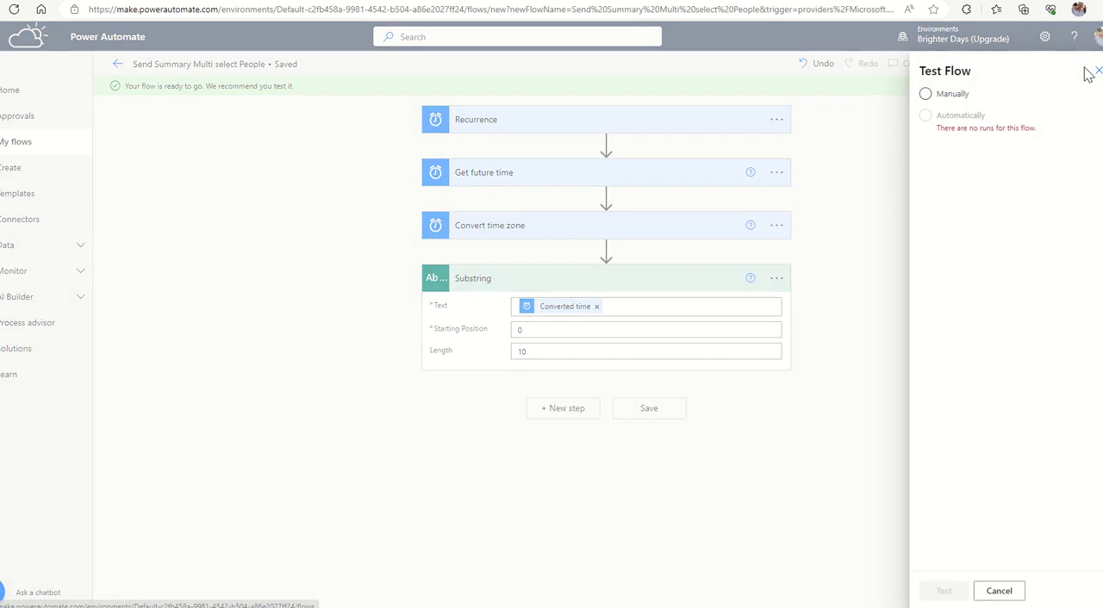
left_click(964, 95)
left_click(941, 590)
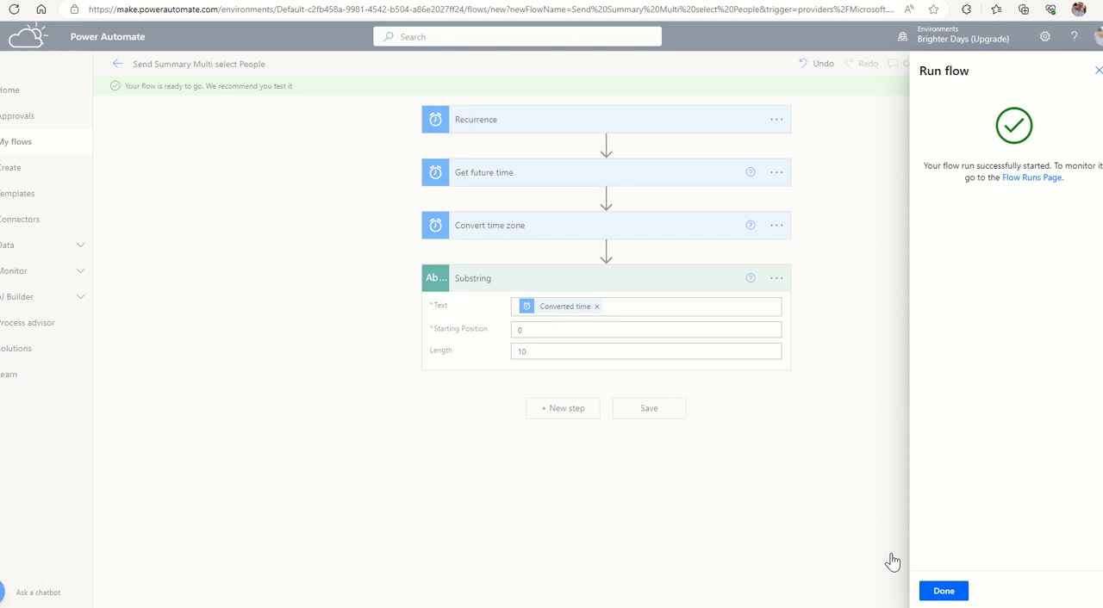
left_click(944, 591)
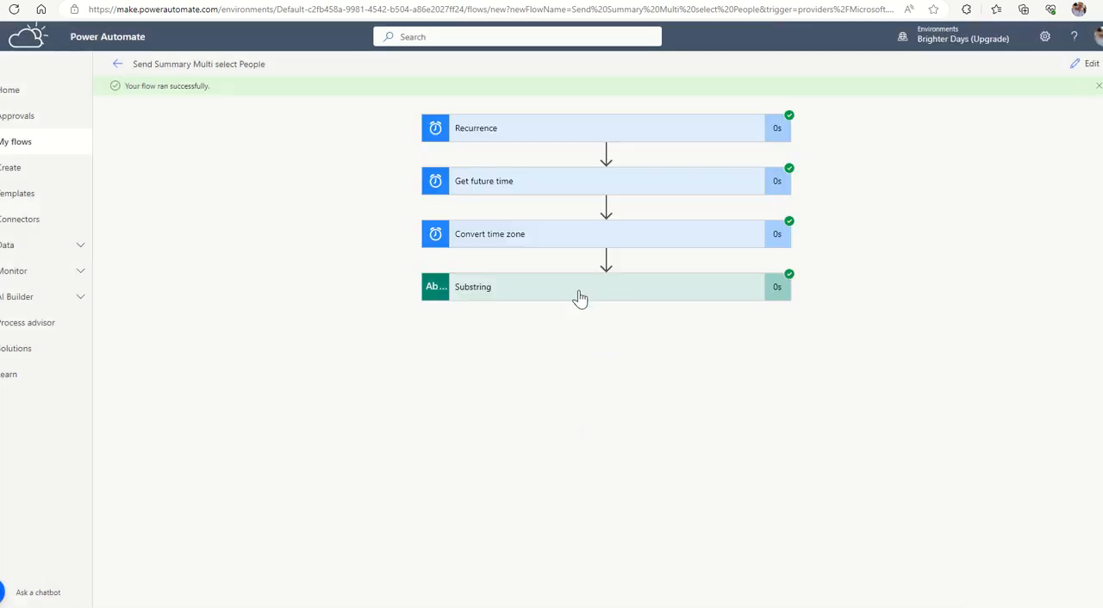
Examine the Substring action's inputs and output in the test run and return to editing the flow.
left_click(580, 298)
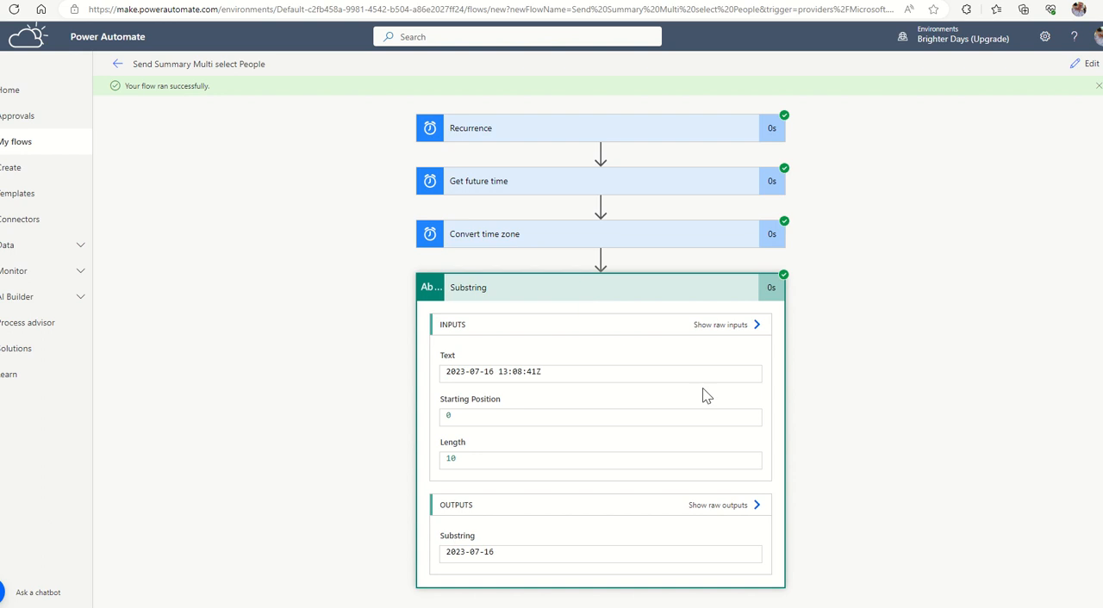
left_click_drag(505, 544, 447, 545)
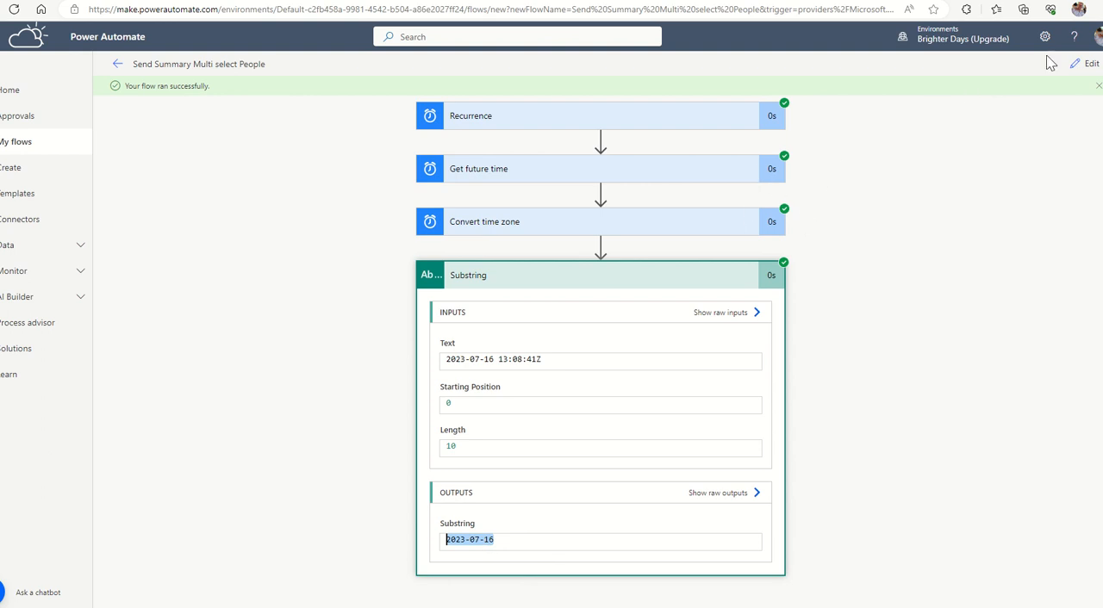
left_click(1087, 64)
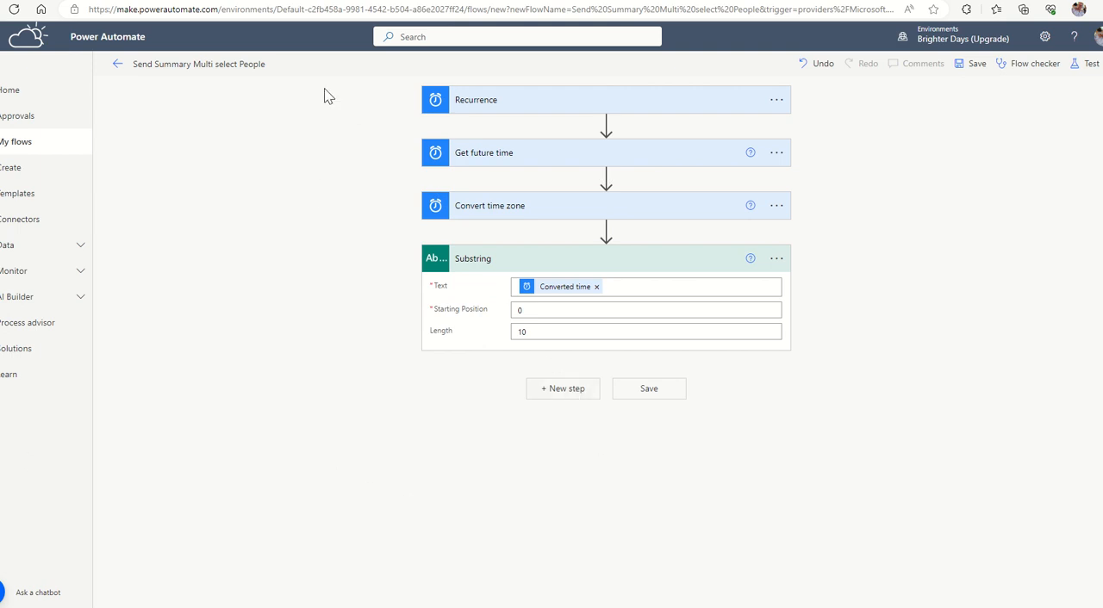
Add a SharePoint Get items action after the Substring action.
left_click(563, 388)
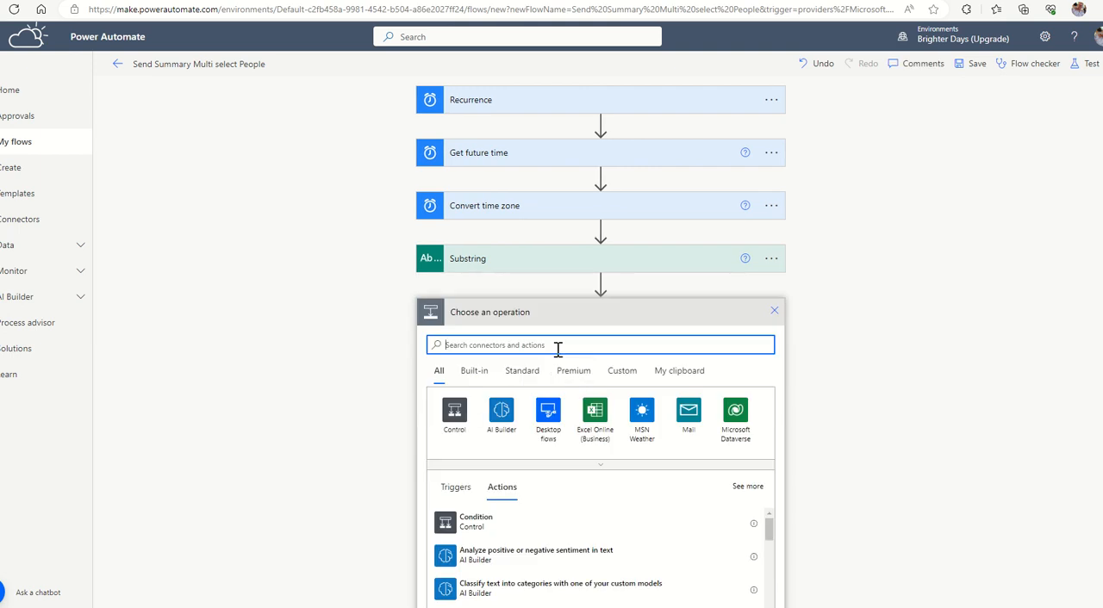
type("get items")
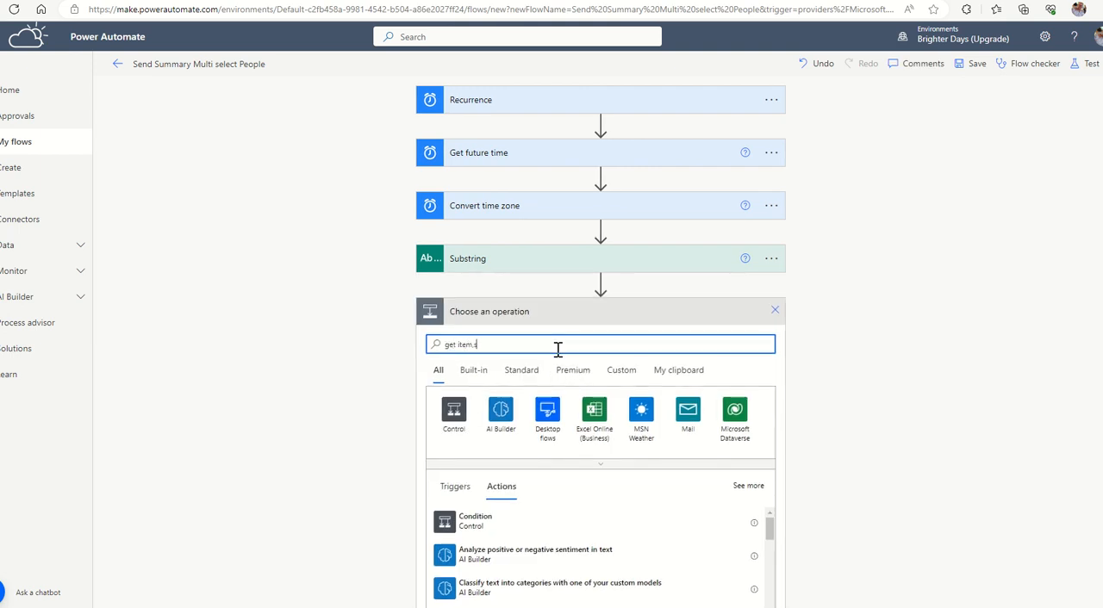
key("BackSpace")
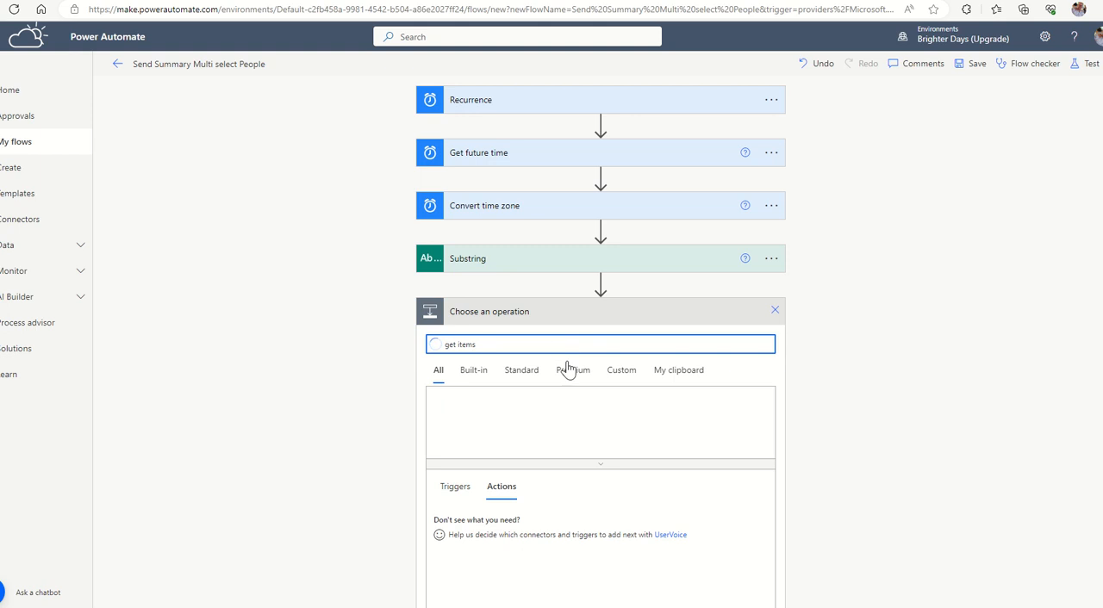
left_click(479, 529)
left_click(448, 524)
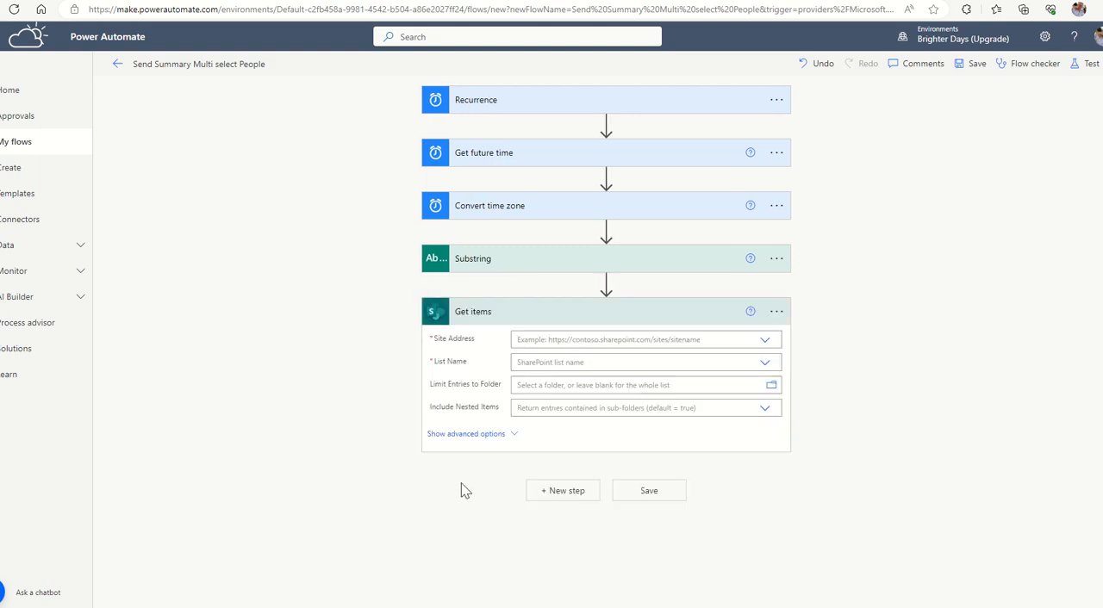
left_click(584, 341)
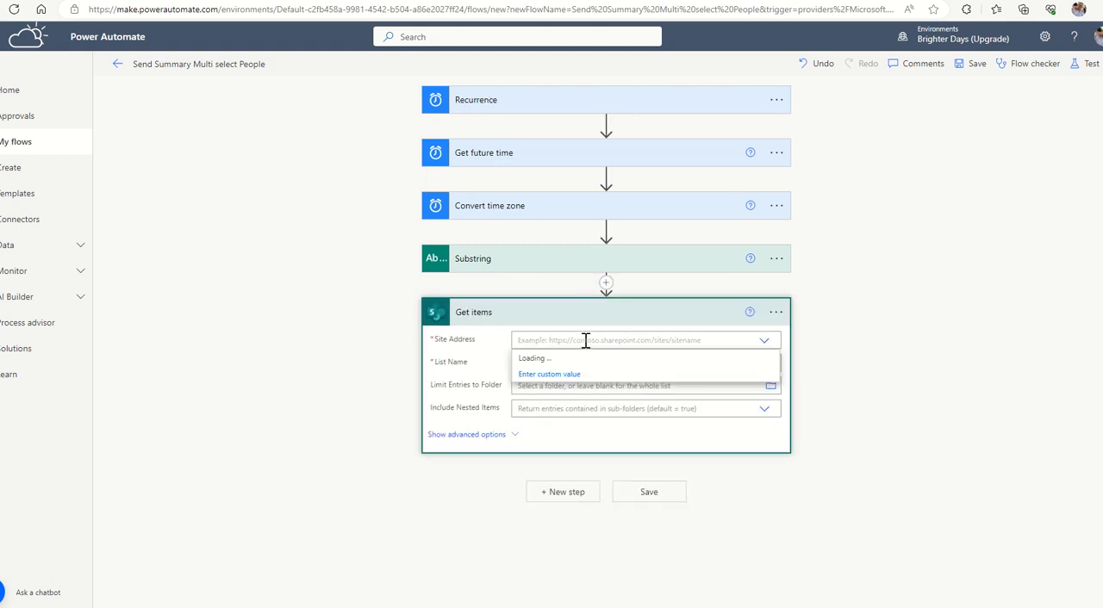
scroll(556, 444, "down", 2)
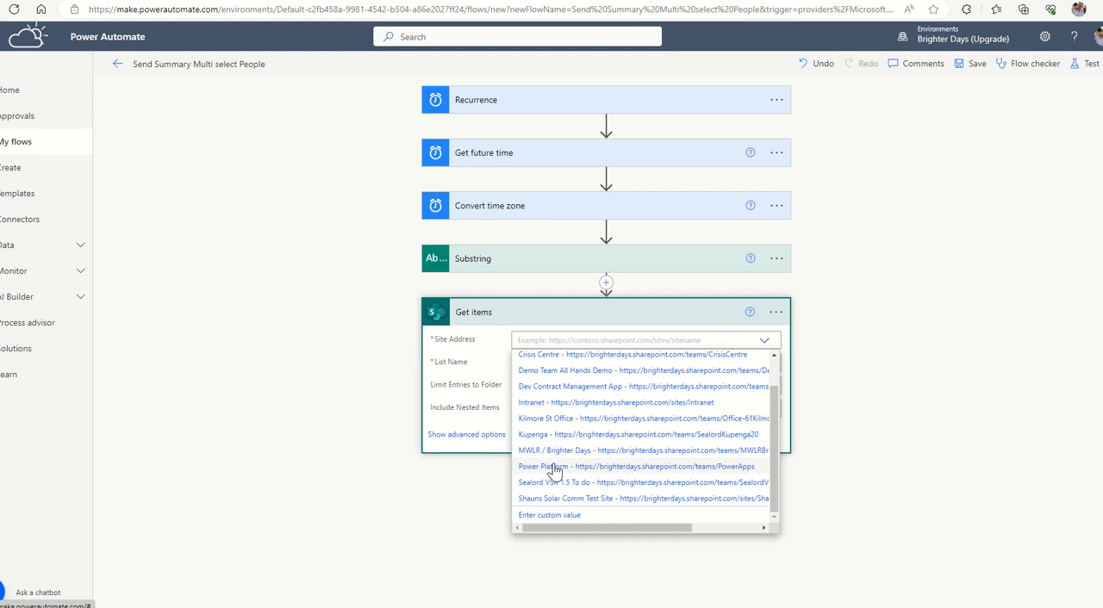
left_click(553, 466)
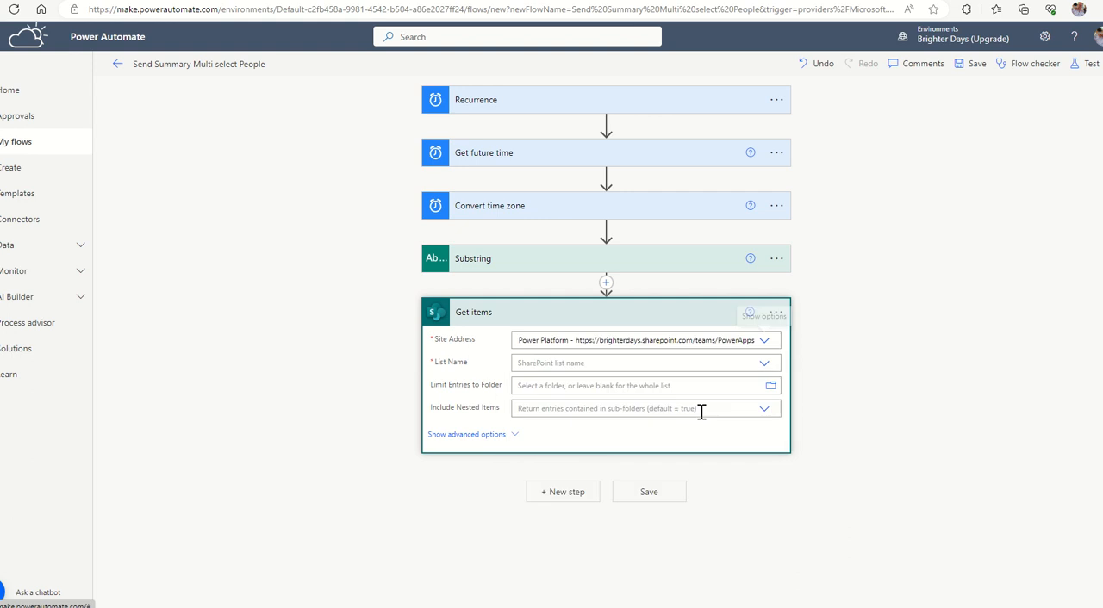
Set the list name of the Get items action to PeopleMultiSelect.
left_click(766, 368)
scroll(633, 416, "down", 10)
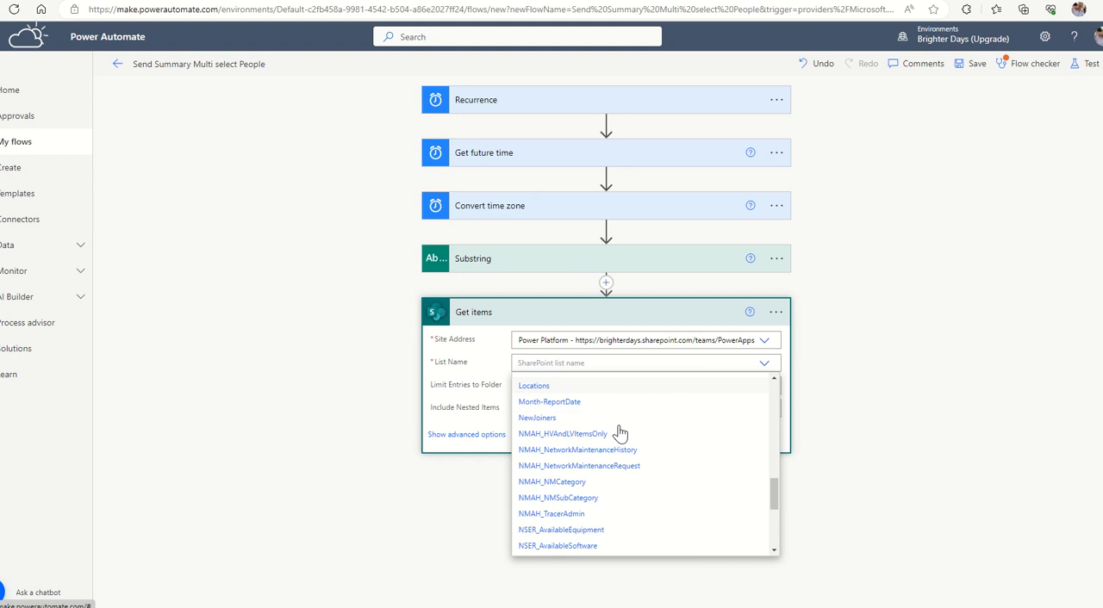
scroll(603, 453, "down", 5)
scroll(595, 448, "up", 2)
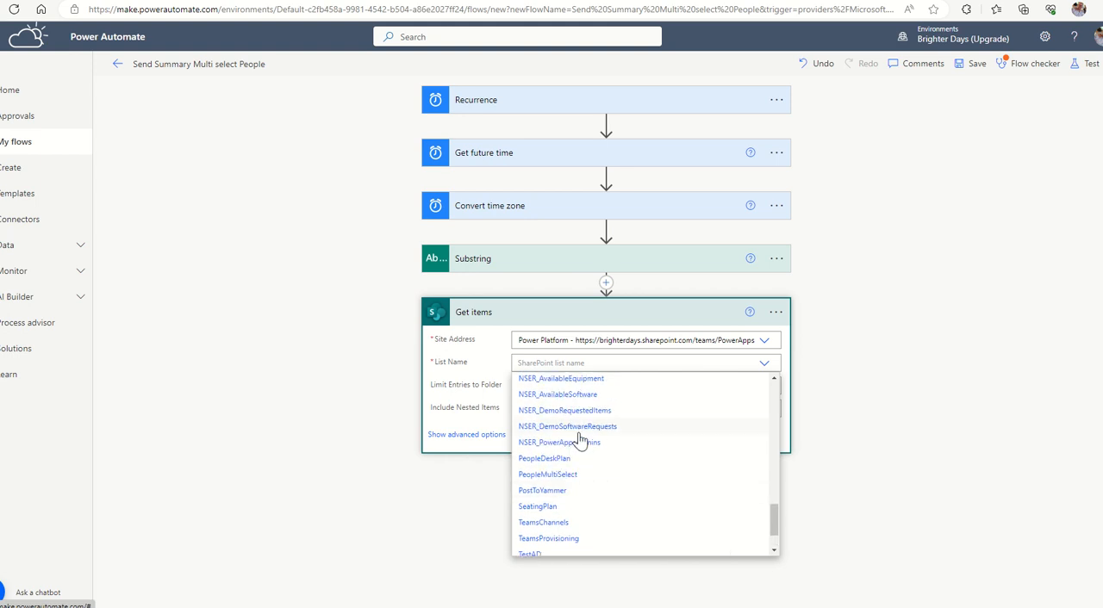
scroll(580, 440, "up", 3)
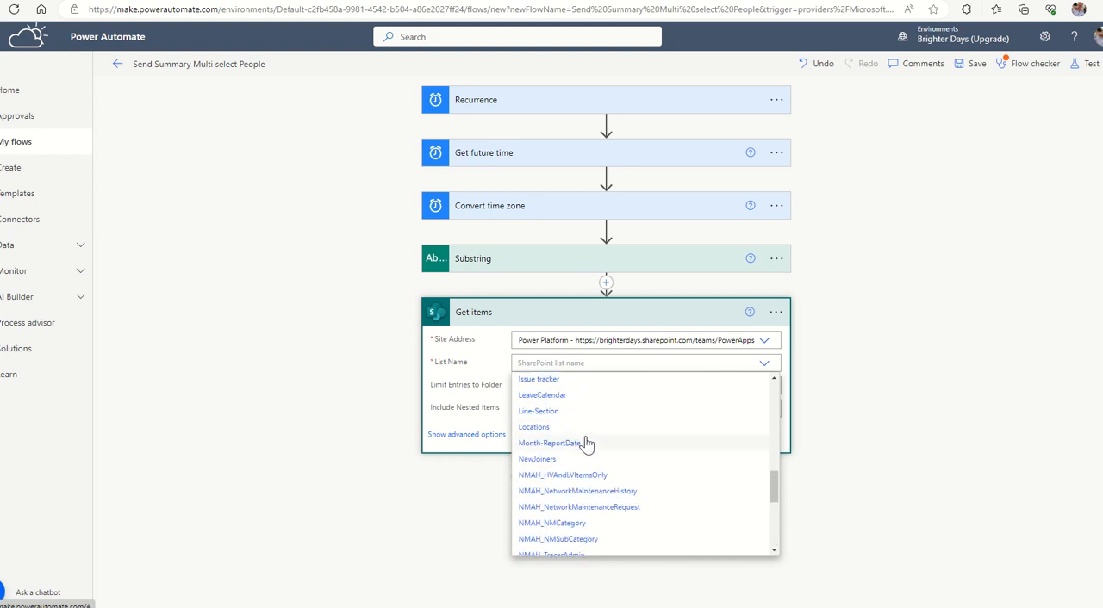
scroll(585, 443, "up", 1)
scroll(586, 443, "down", 1)
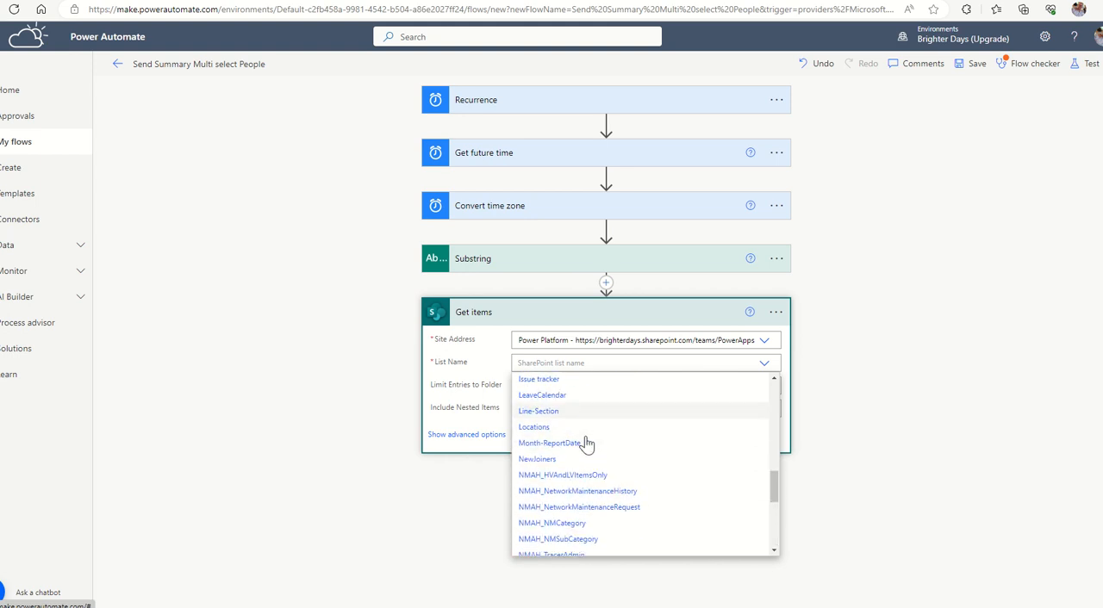
scroll(585, 443, "down", 3)
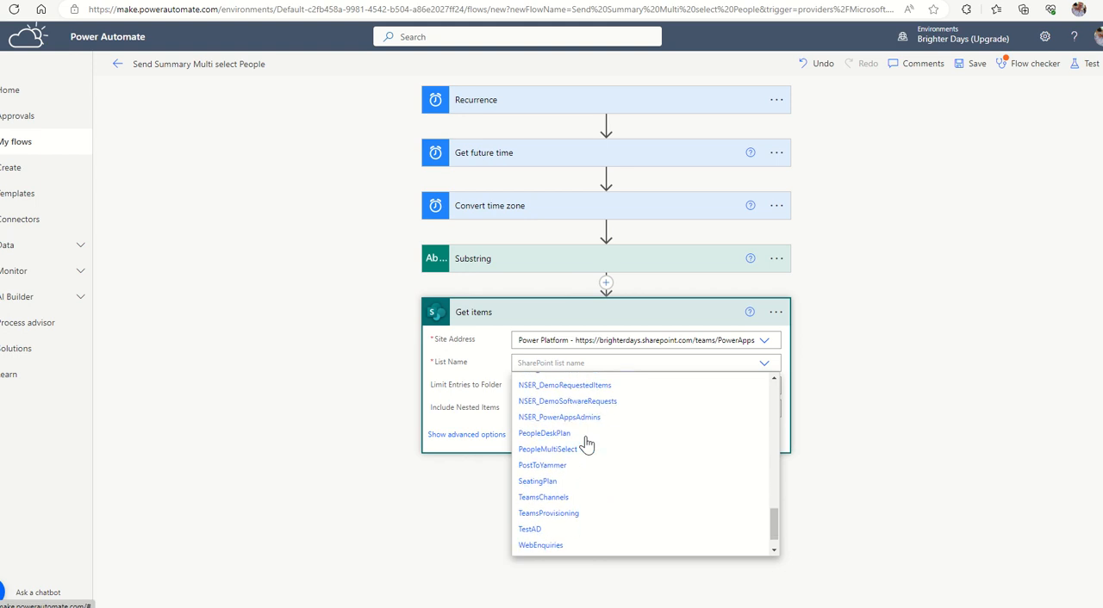
left_click(618, 450)
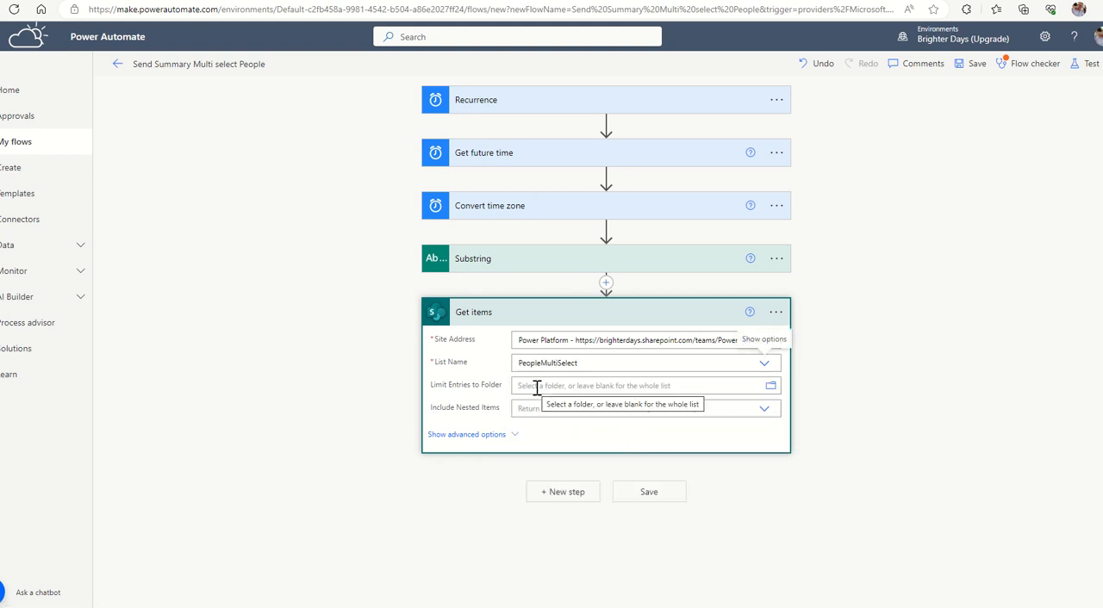
Set the Get items filter query to TaskDueDate eq '[Substring output]' and TaskStatus eq 'Active', using the Substring dynamic content for the date.
left_click(466, 435)
left_click(536, 431)
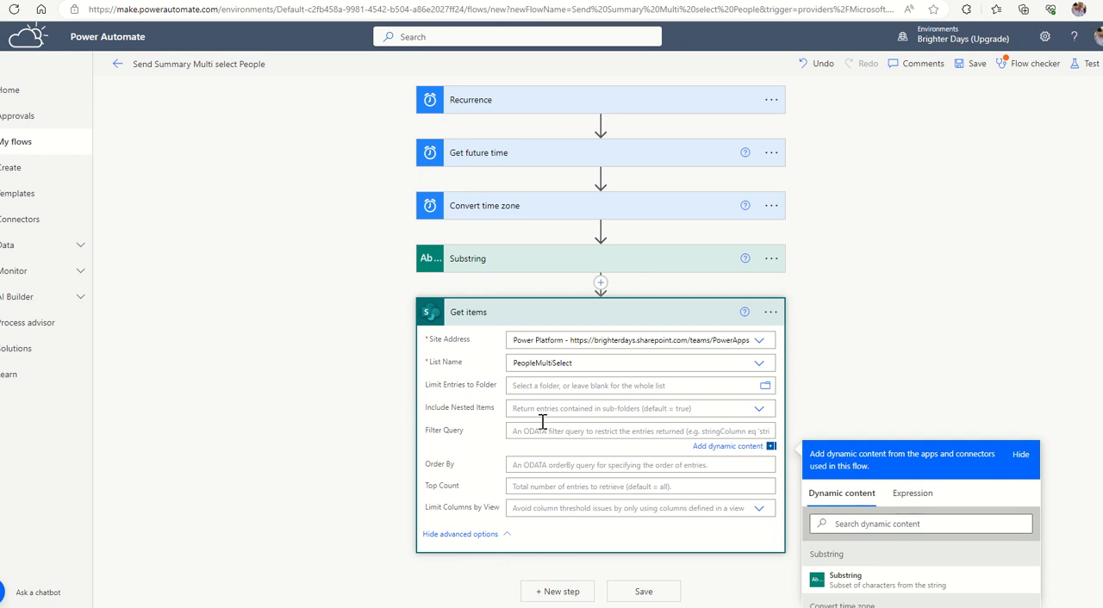
type("TaskDueDate eq '")
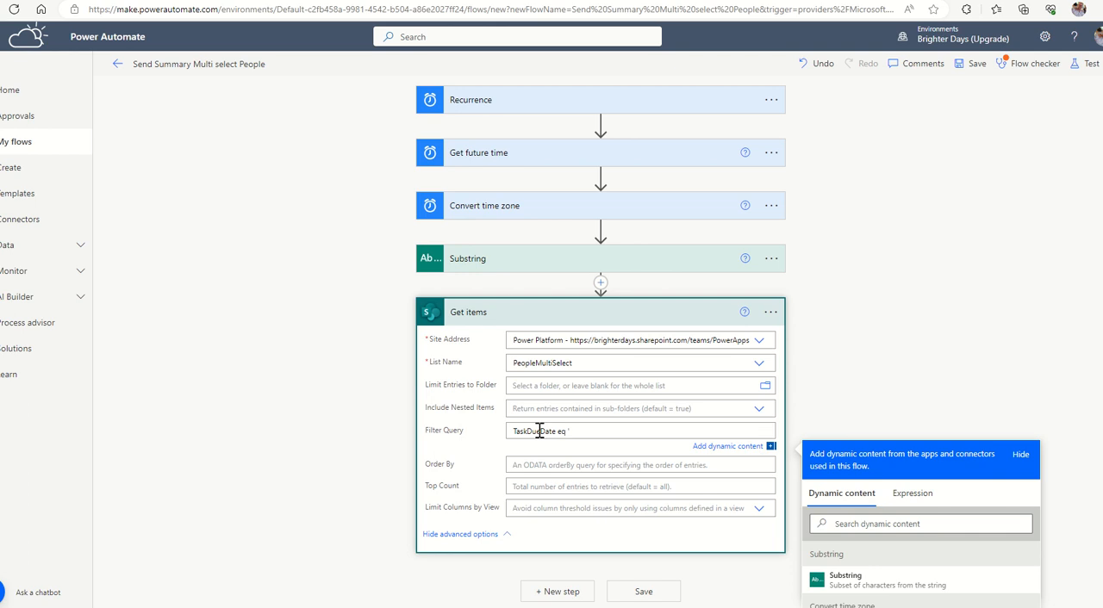
left_click(837, 591)
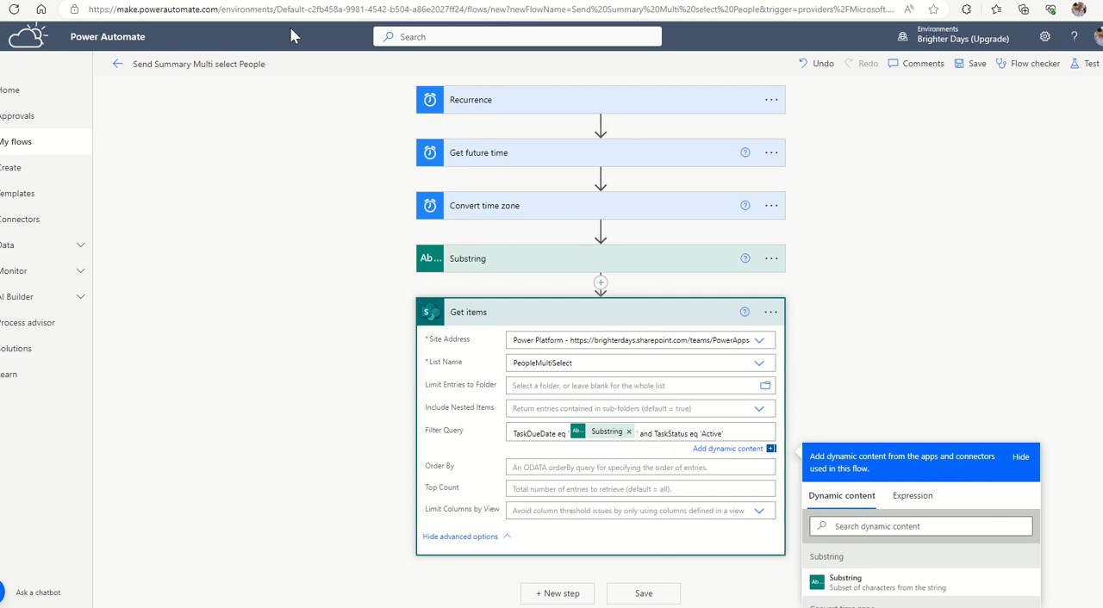
Switch to the PeopleMultiSelect list settings in SharePoint and check the TaskStatus column's internal field name.
left_click(260, 1)
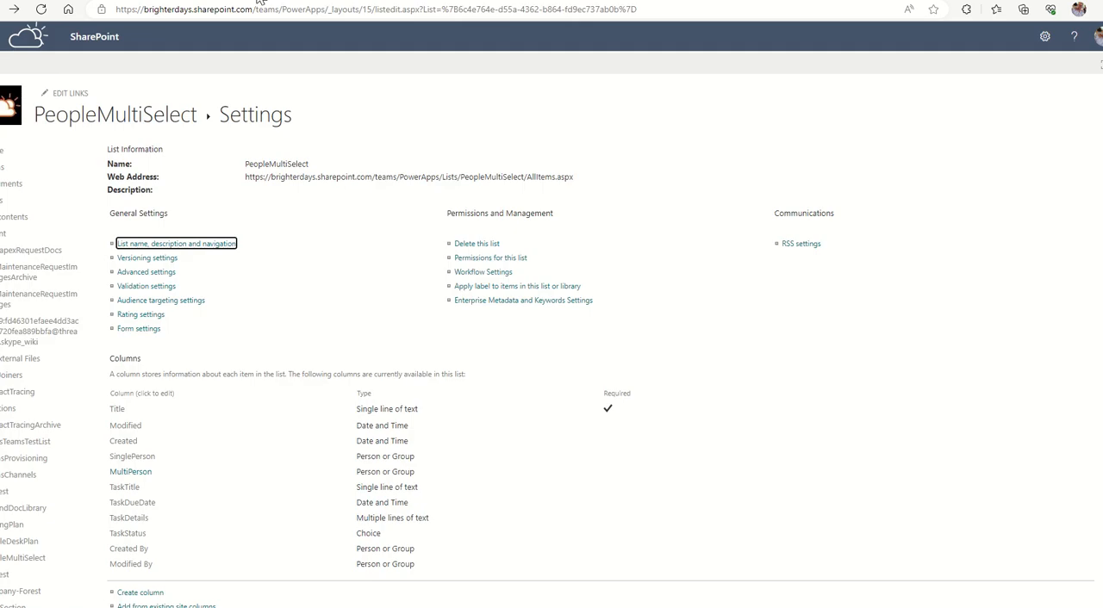
left_click(126, 536)
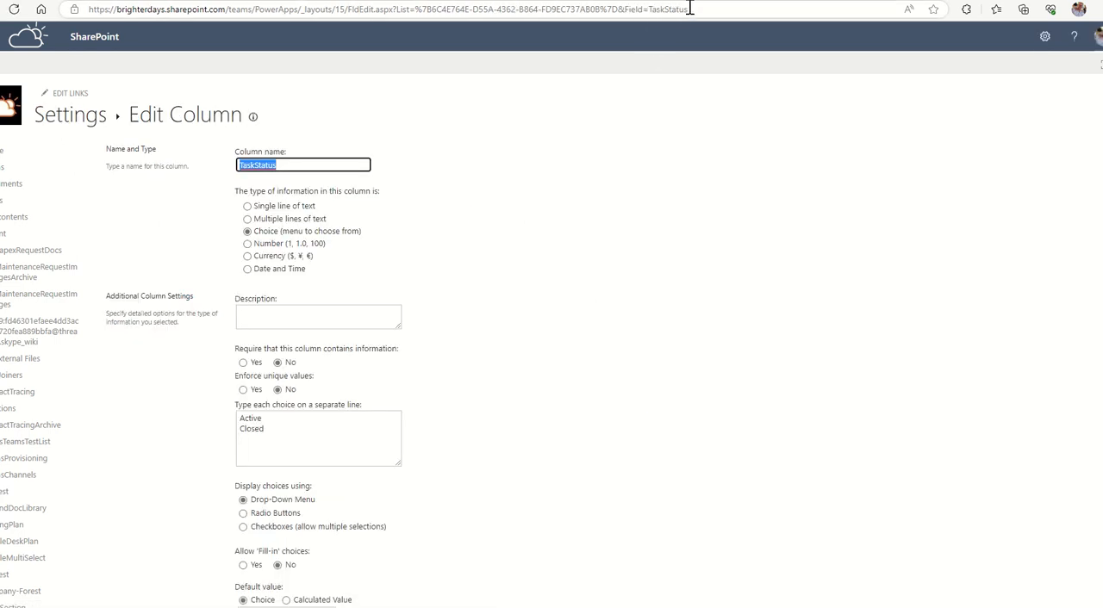
key("alt+Left")
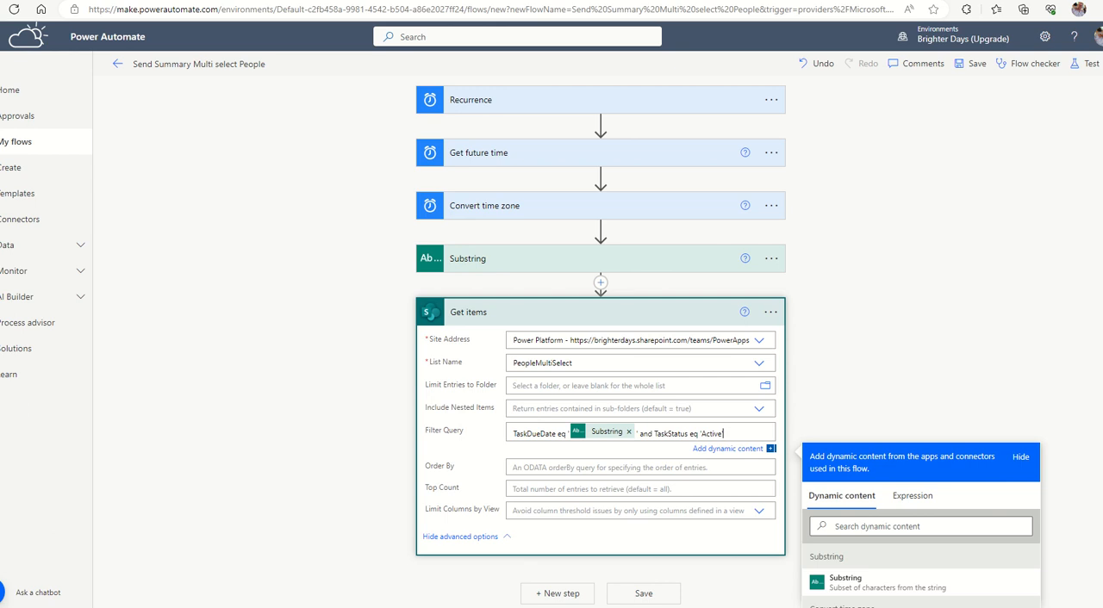
Collapse the Get items action and add an Initialize variable action after it.
left_click(629, 320)
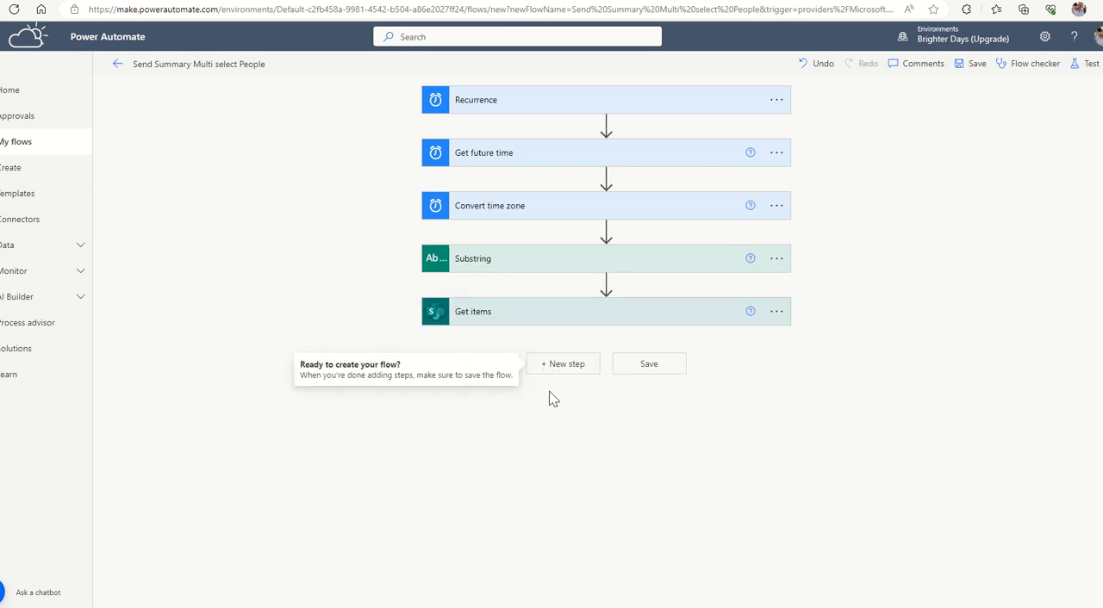
left_click(560, 369)
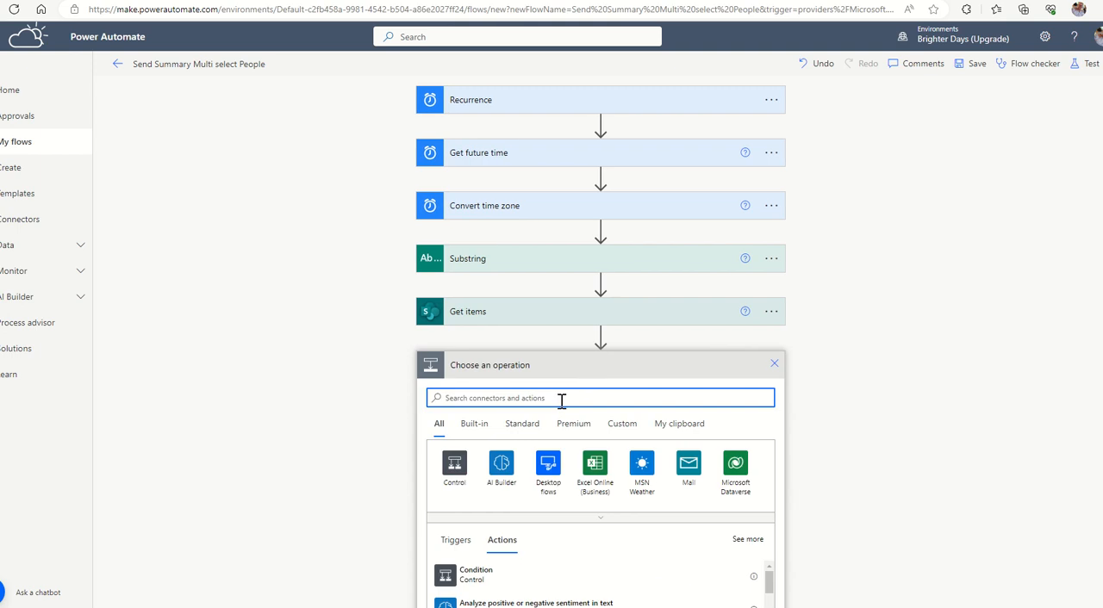
type("in")
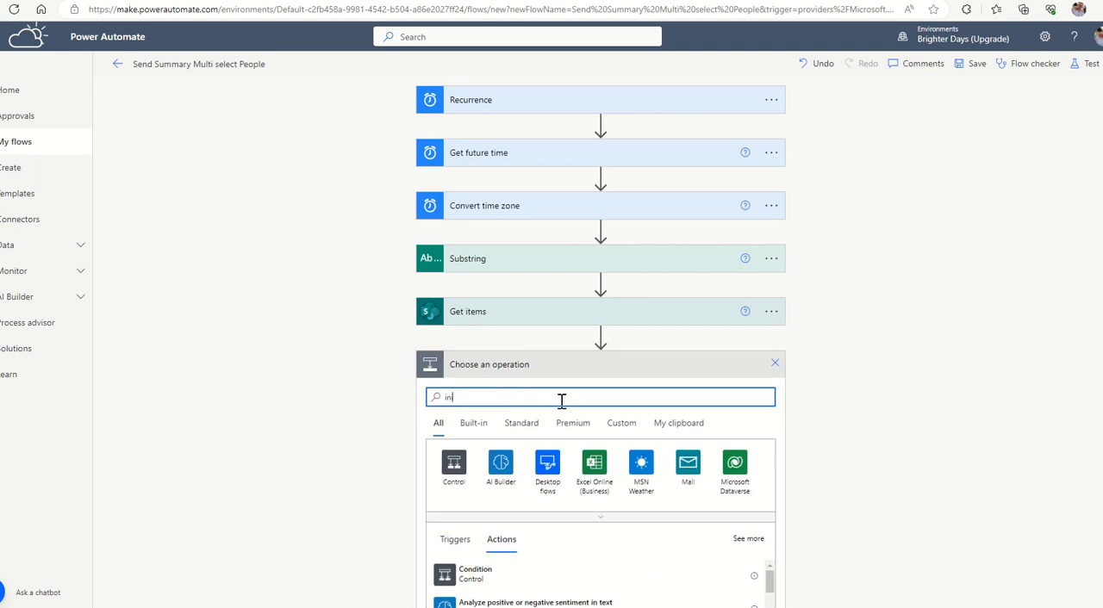
type("it")
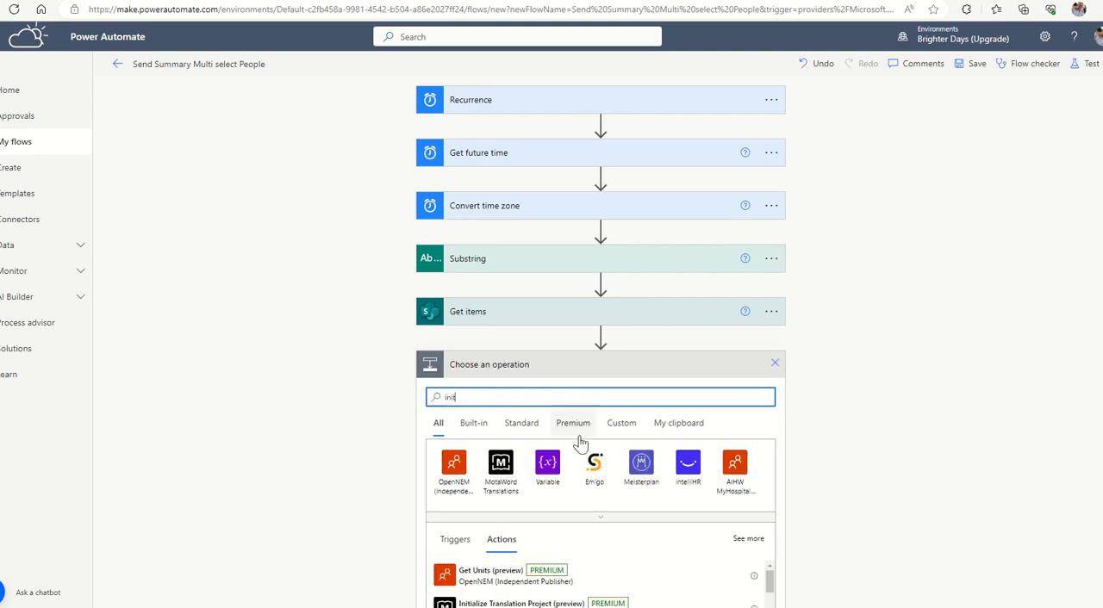
left_click(549, 470)
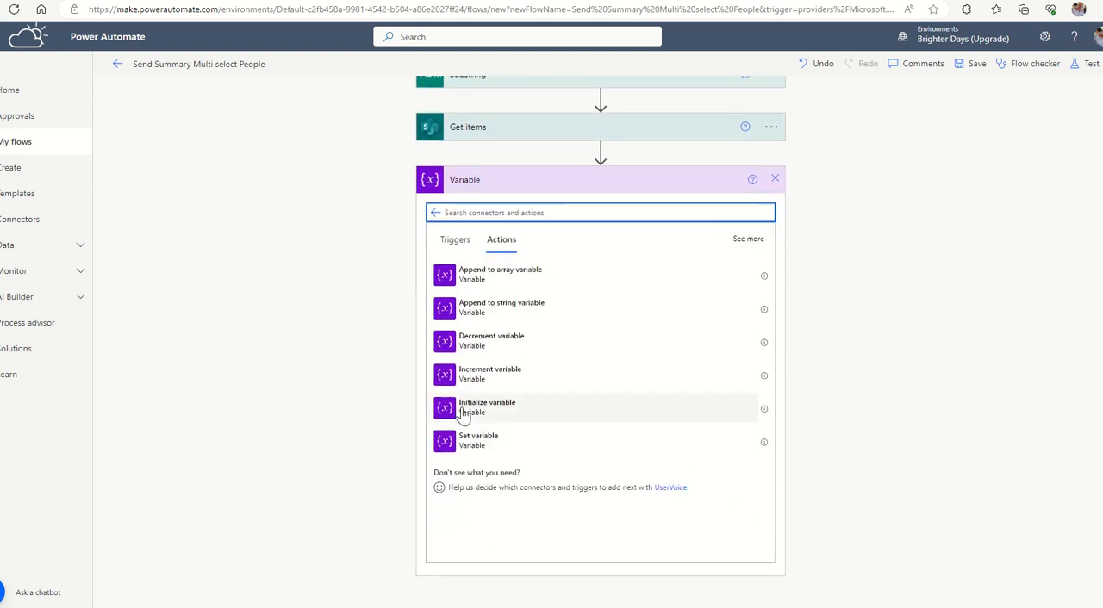
left_click(464, 411)
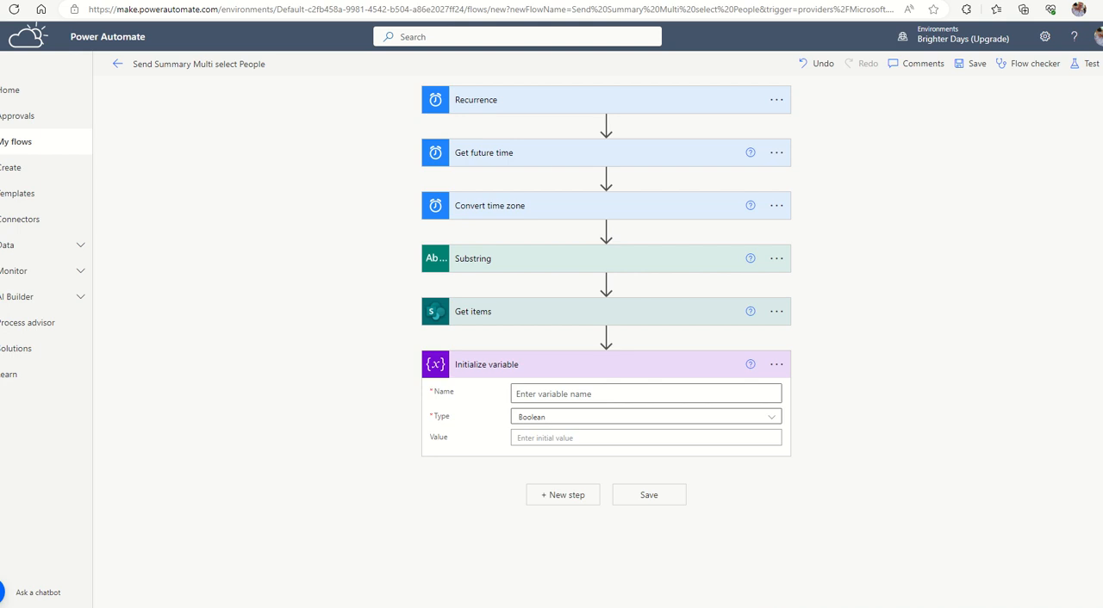
Define the initialized variable as type Array with the name varArrayEmails.
left_click(544, 422)
left_click(530, 548)
left_click(541, 396)
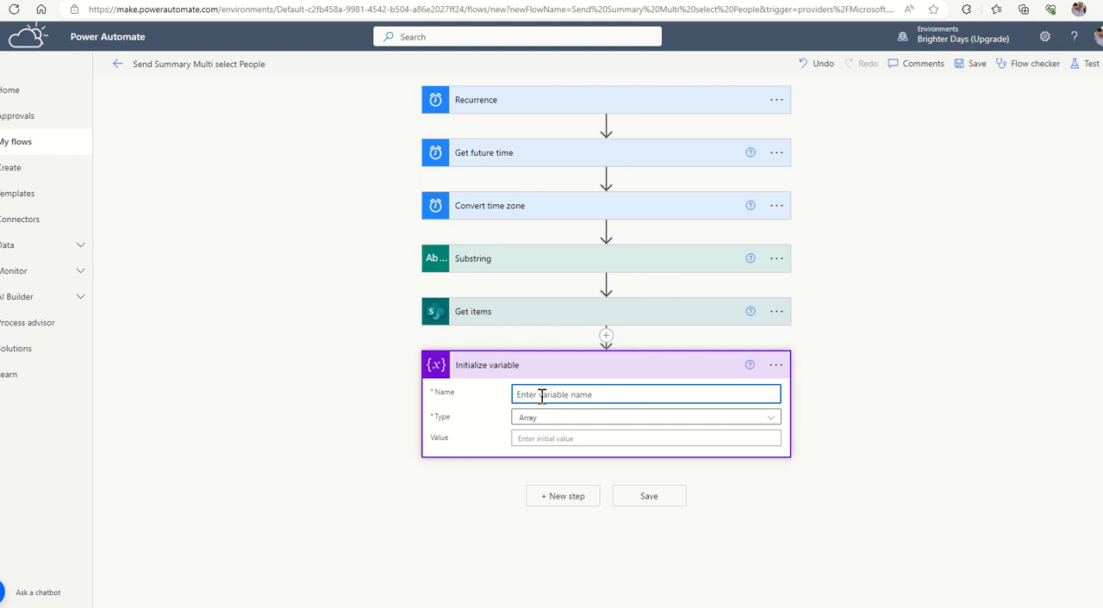
type("varArrayREmails")
left_click(929, 403)
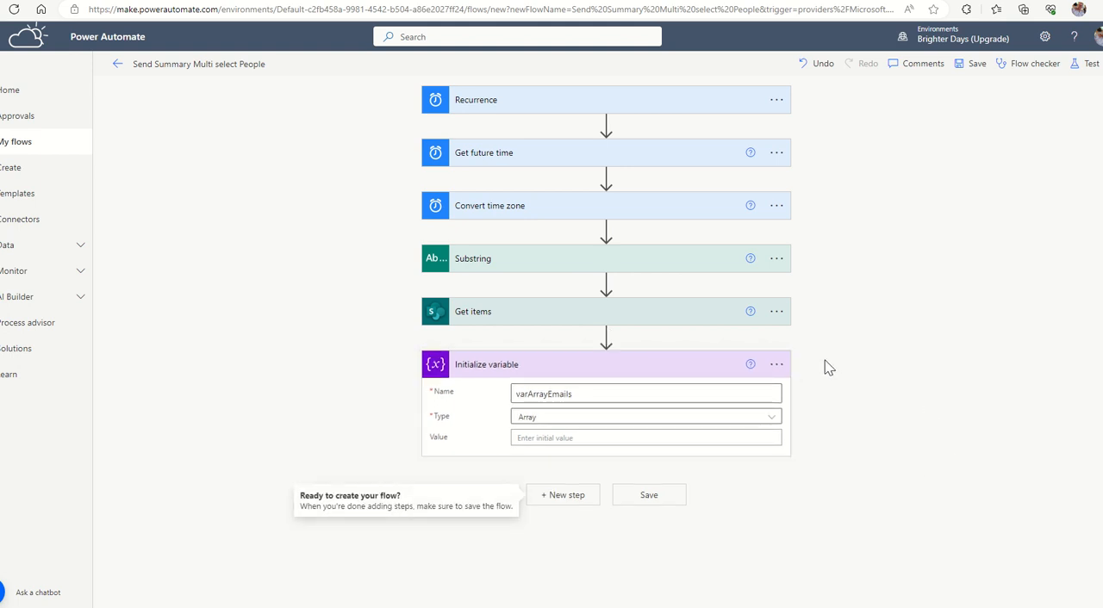
Rename the Initialize variable action as "Initialize variable array Emails".
left_click(776, 368)
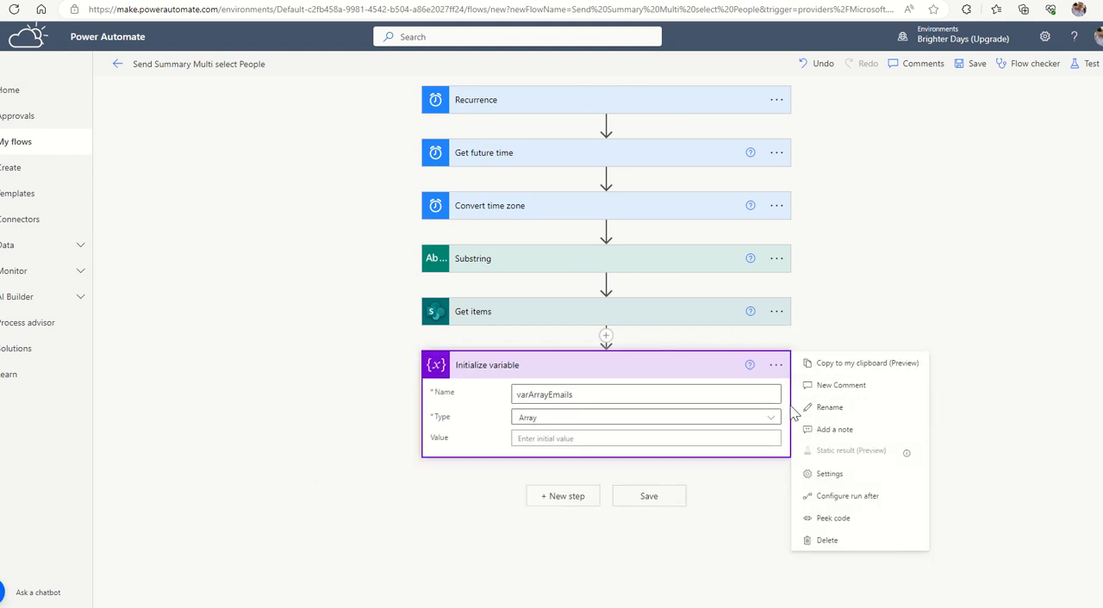
left_click(829, 408)
left_click(536, 366)
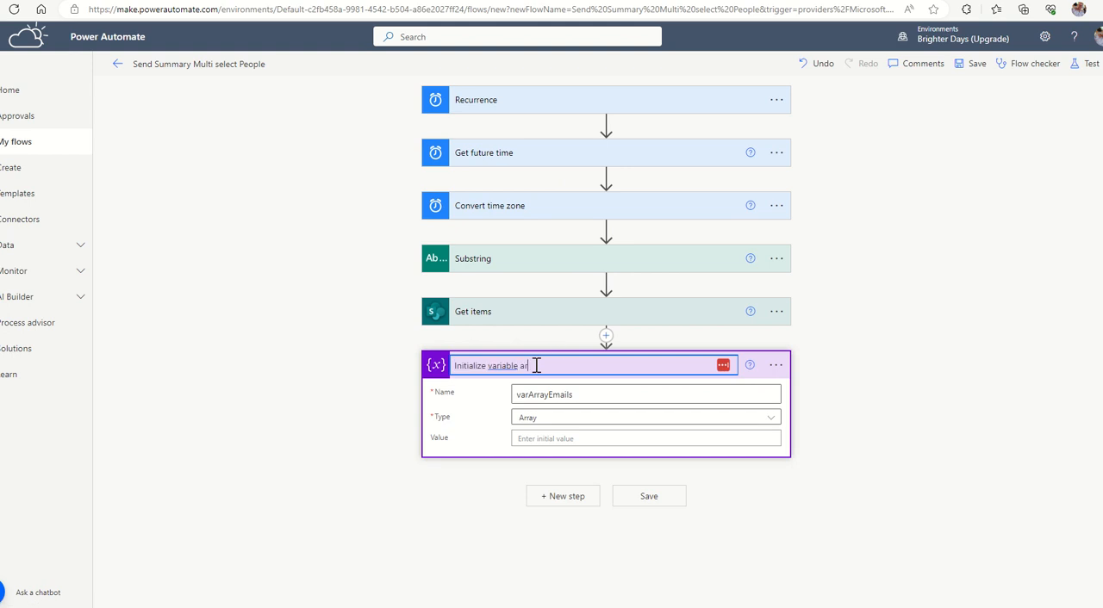
type("array Emails")
left_click(911, 407)
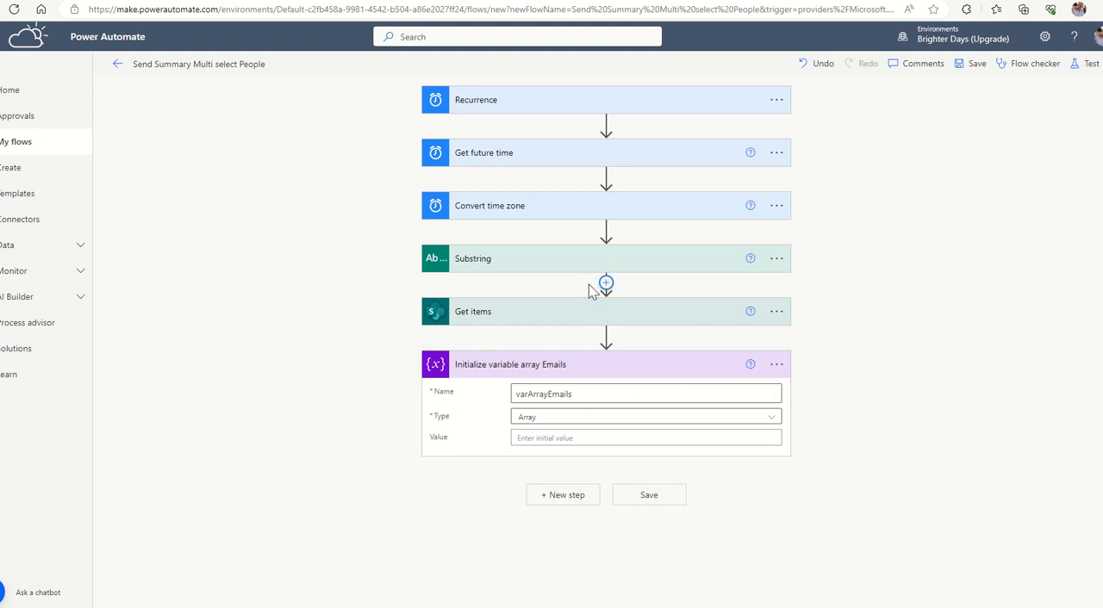
Add the note "get filtered view of open task items" to the Get items action.
left_click(536, 322)
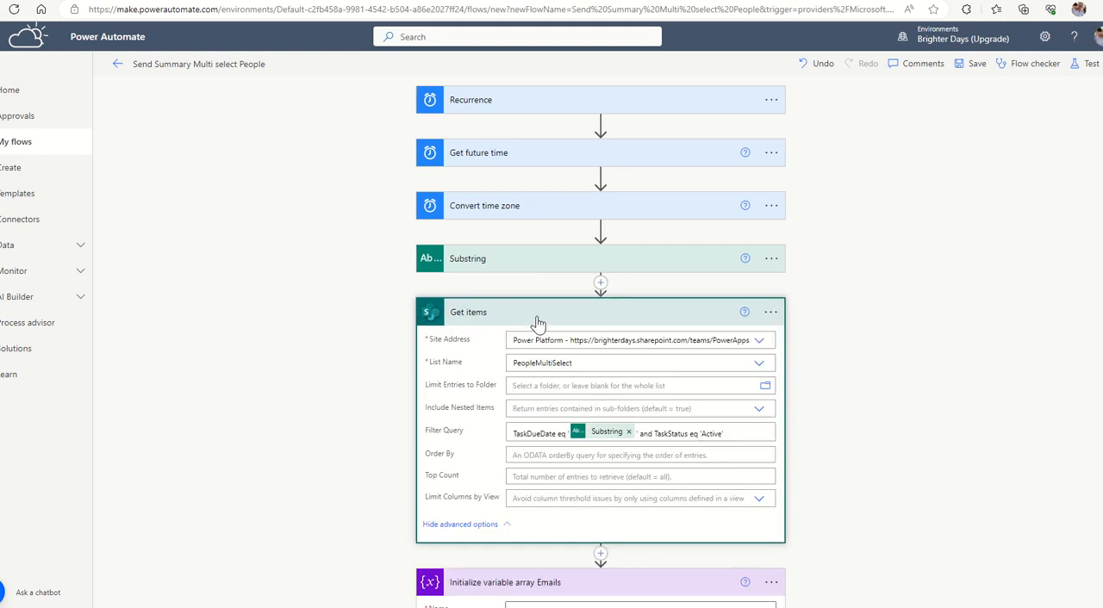
left_click(770, 316)
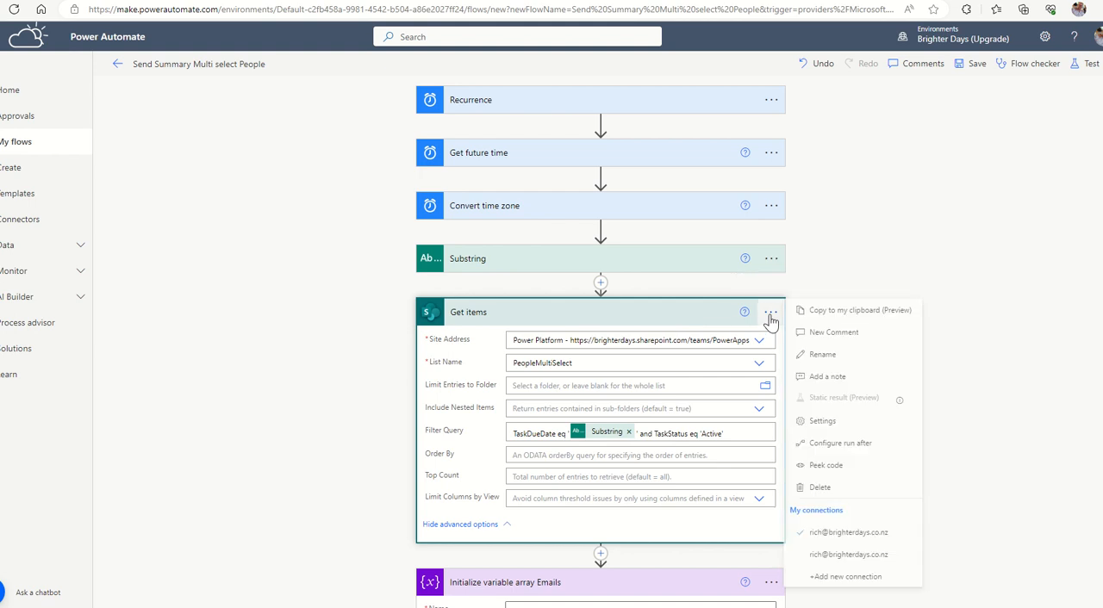
left_click(819, 379)
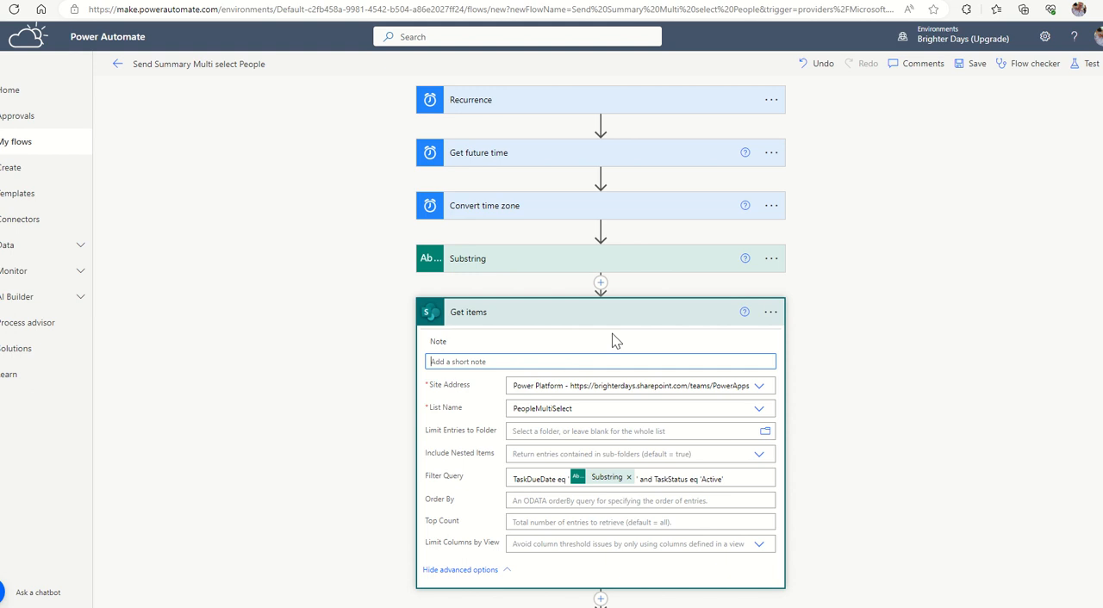
type("get filtered view of open task")
key("BackSpace")
type("sk items")
left_click(929, 403)
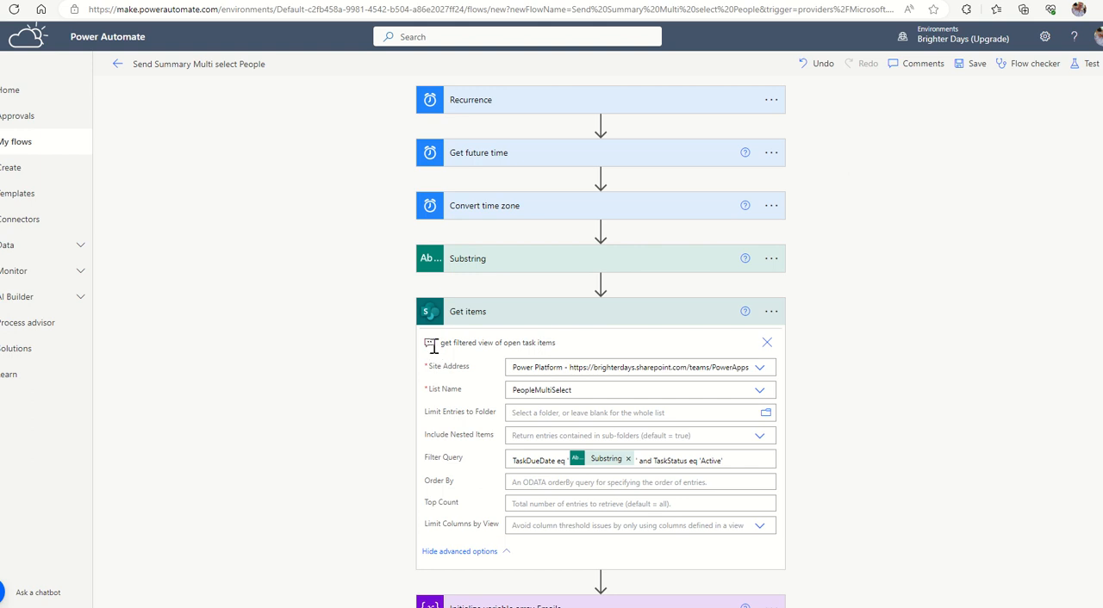
Add an Apply to each control at the end of the flow that loops over the value output of Get items.
scroll(433, 336, "down", 2)
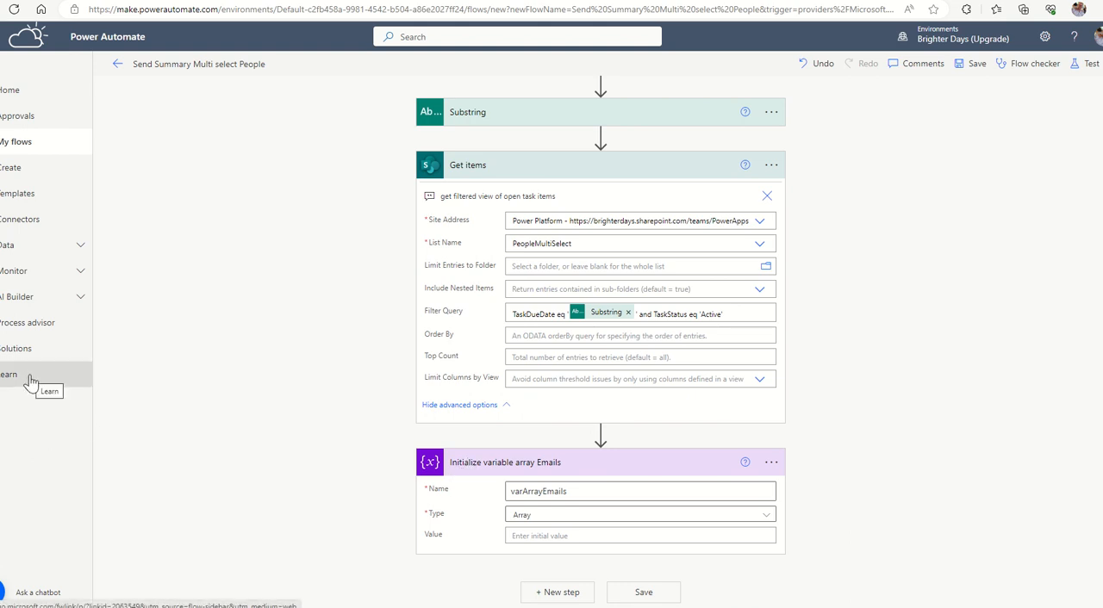
left_click(556, 593)
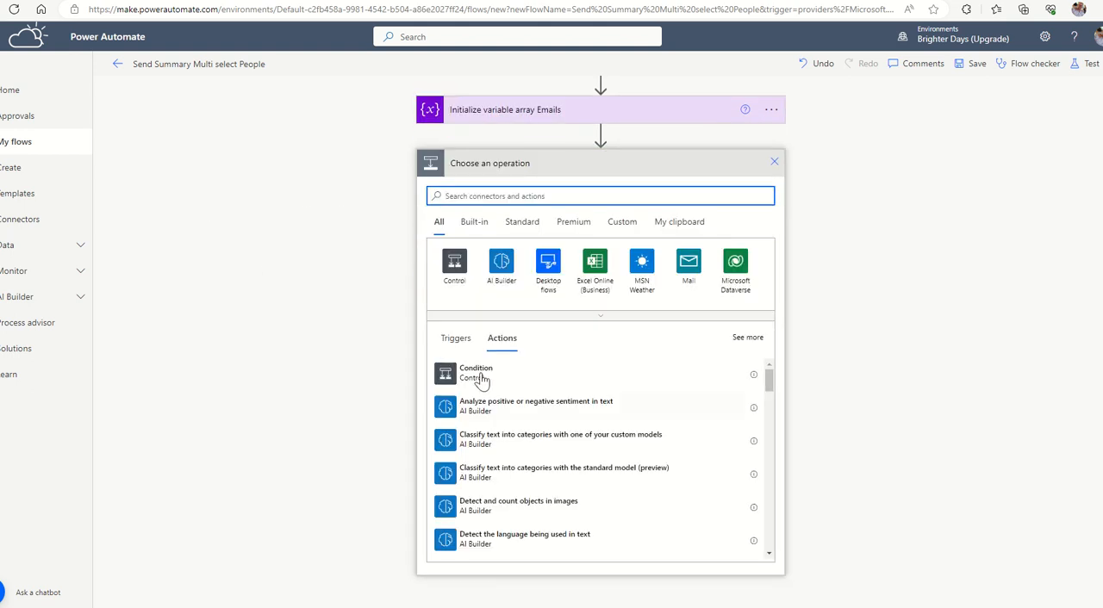
left_click(455, 264)
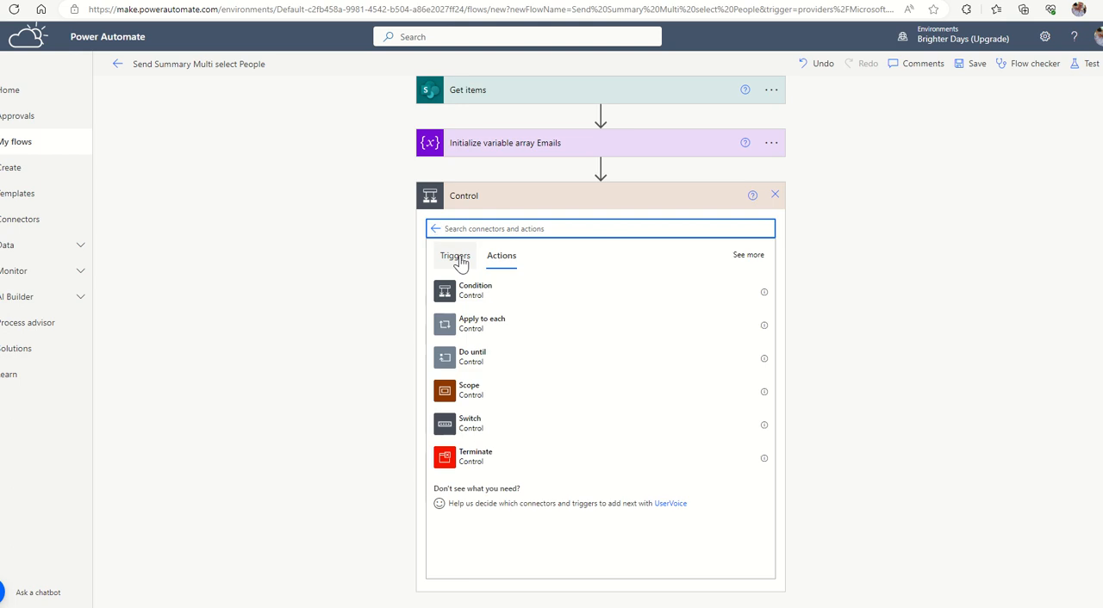
left_click(461, 325)
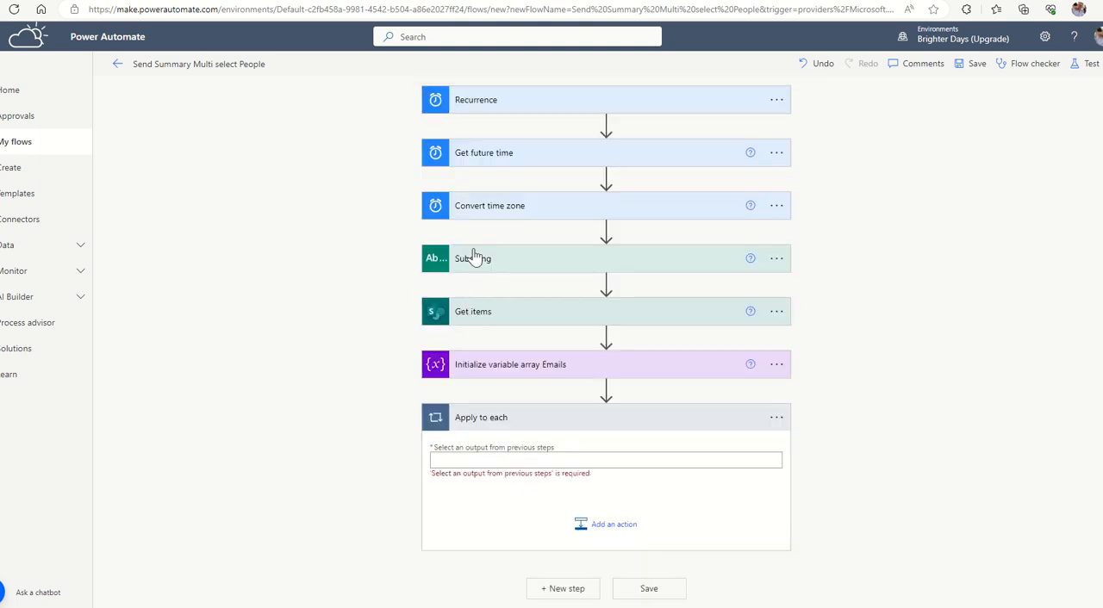
left_click(497, 464)
scroll(941, 339, "down", 3)
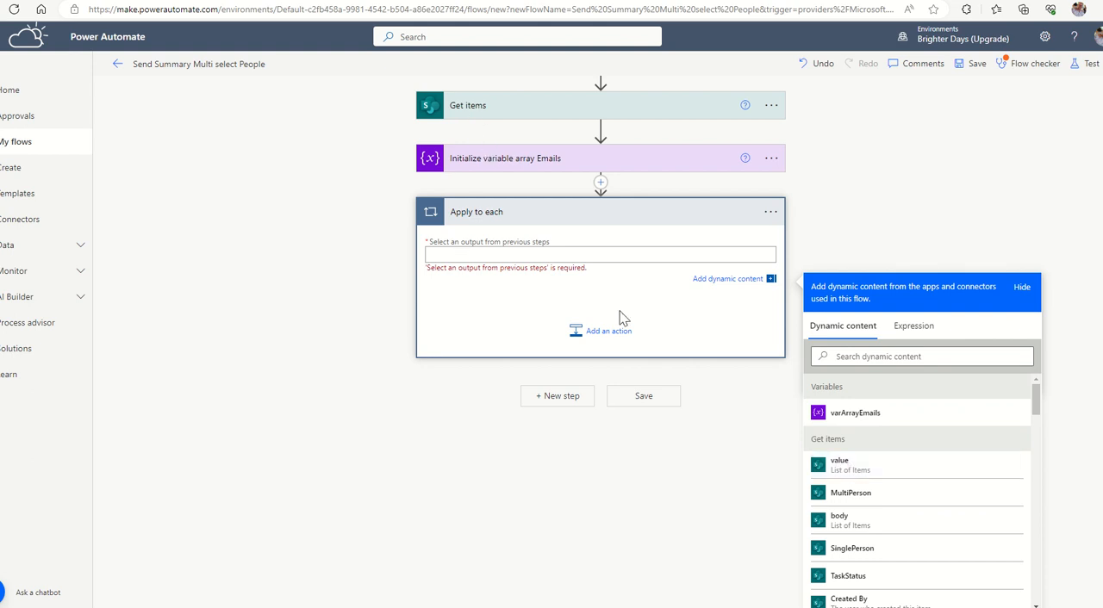
left_click(847, 474)
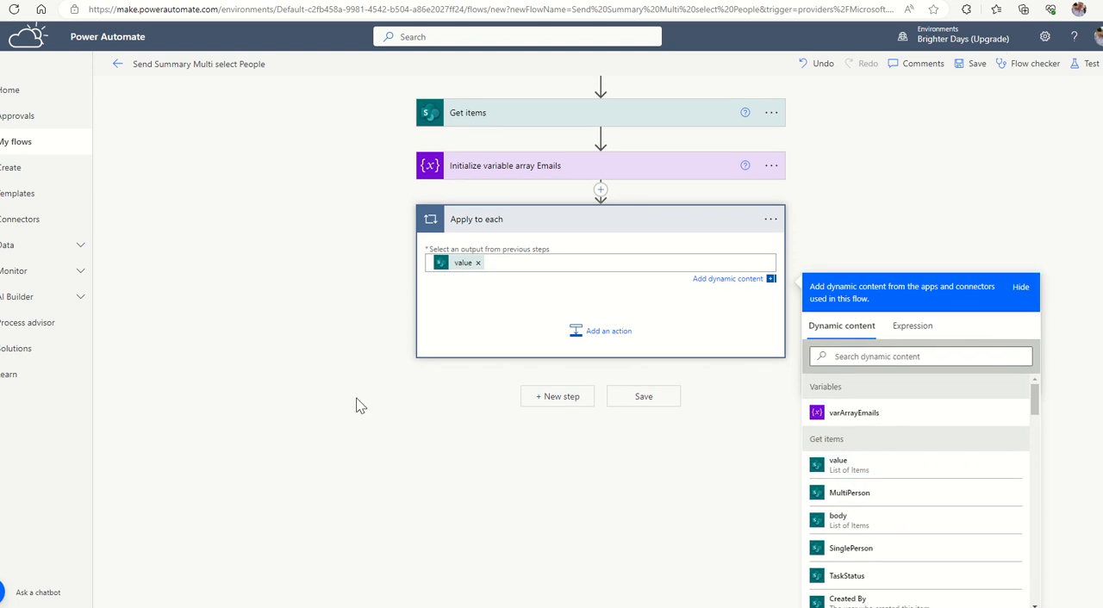
Add an Append to array variable action inside the Apply to each loop that appends MultiPerson to varArrayEmails.
left_click(617, 335)
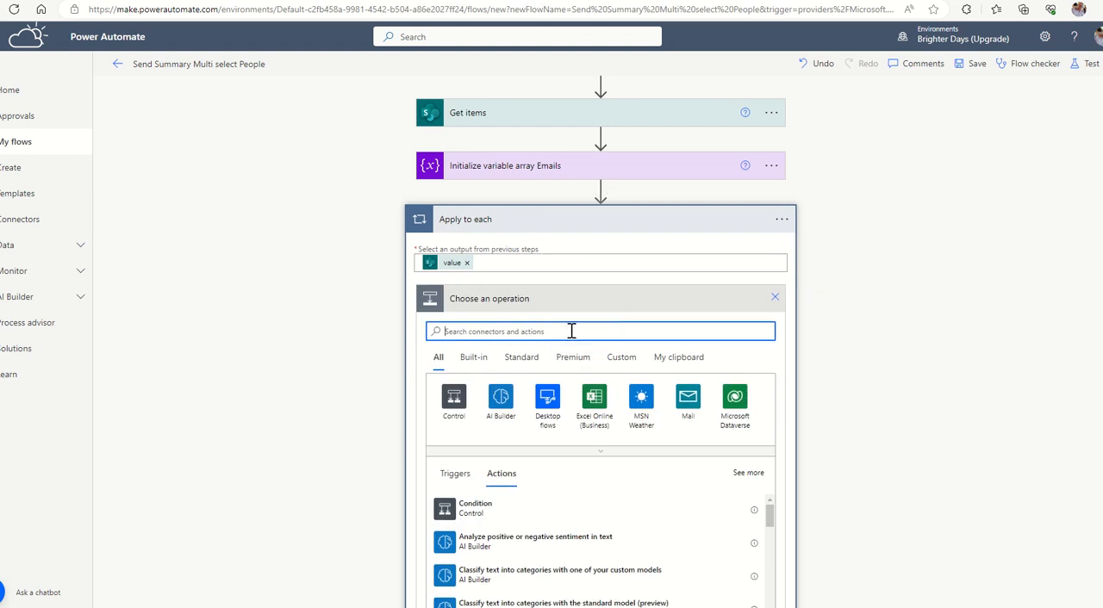
type("append")
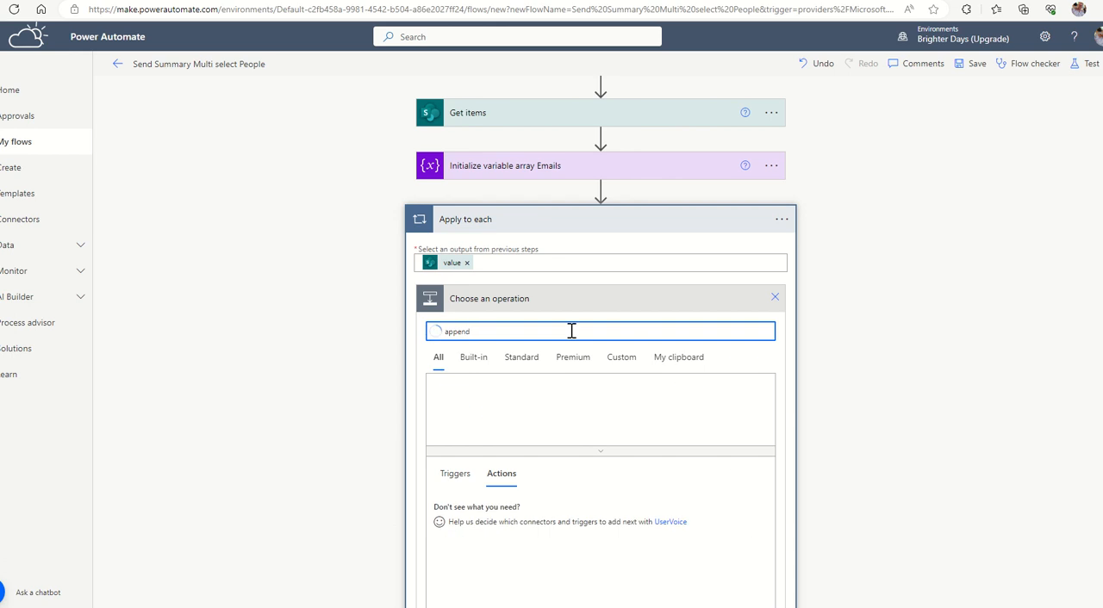
left_click(503, 542)
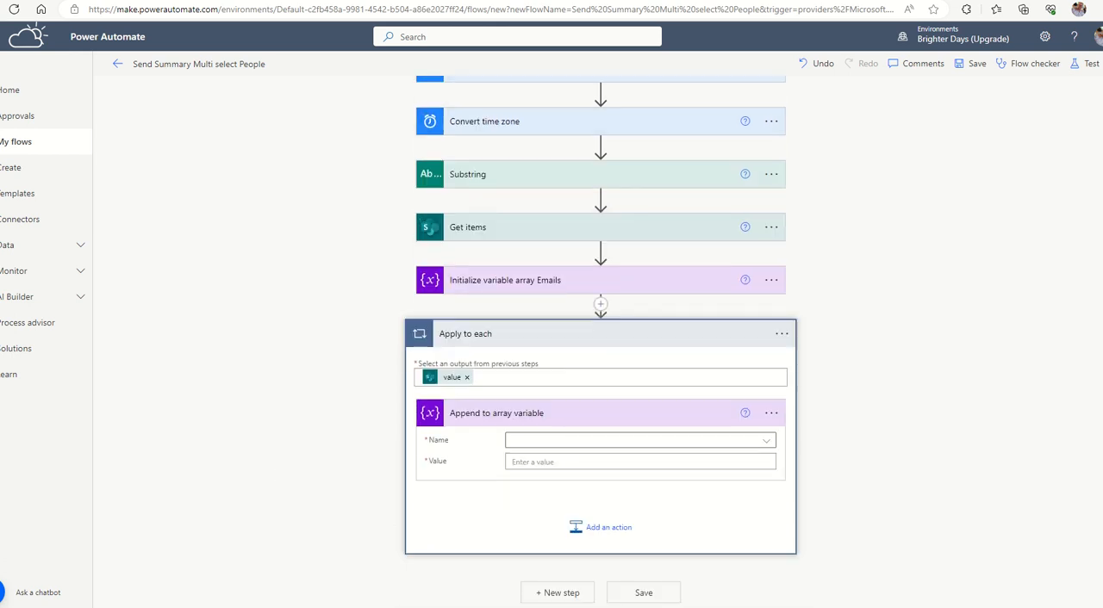
left_click(523, 444)
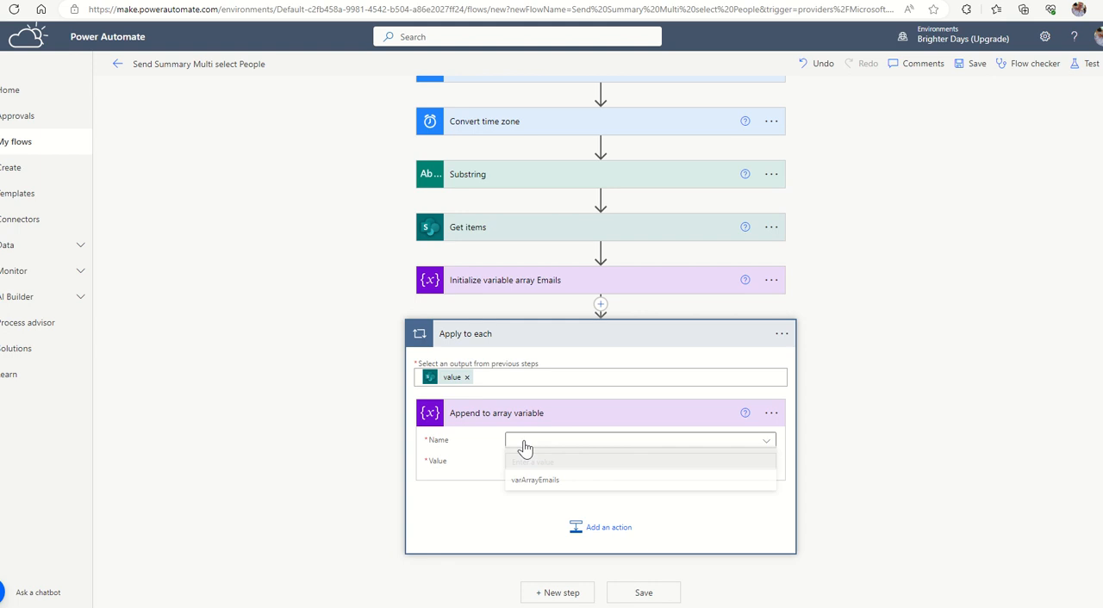
left_click(559, 483)
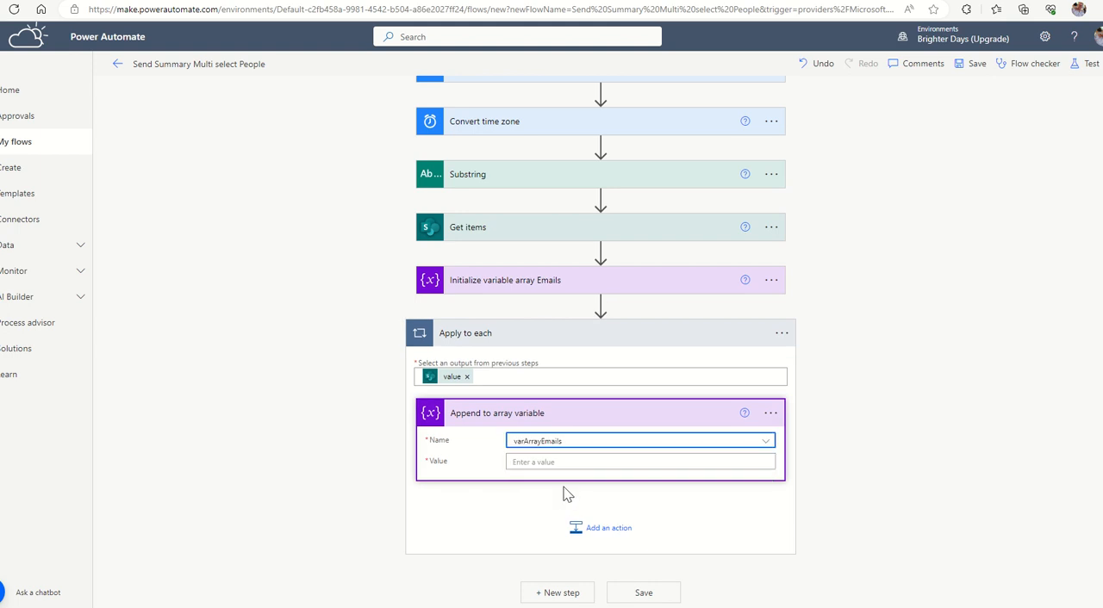
left_click(560, 461)
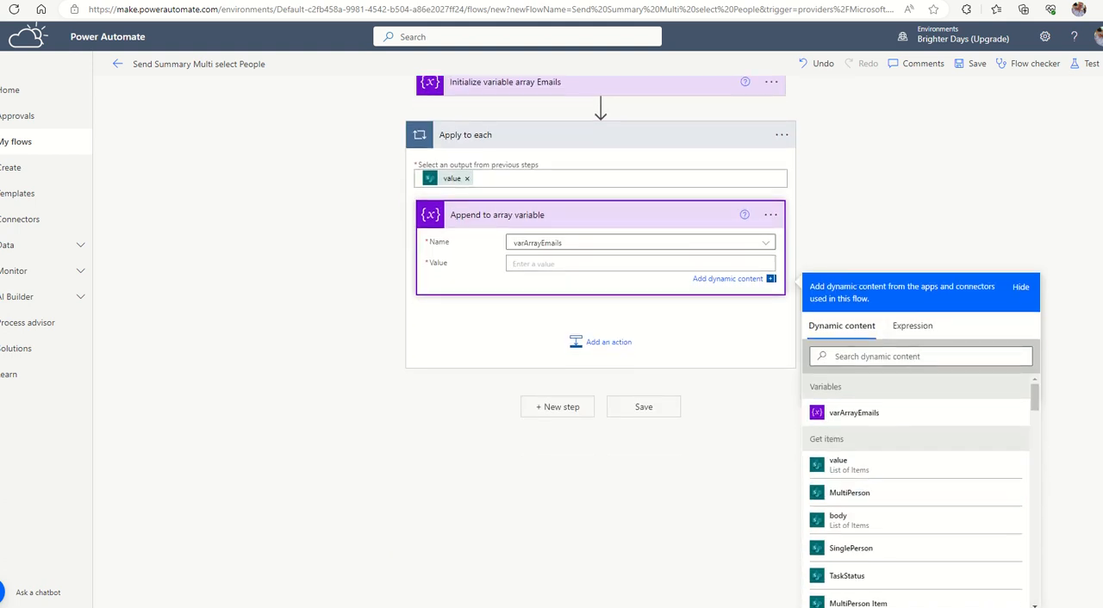
left_click(832, 498)
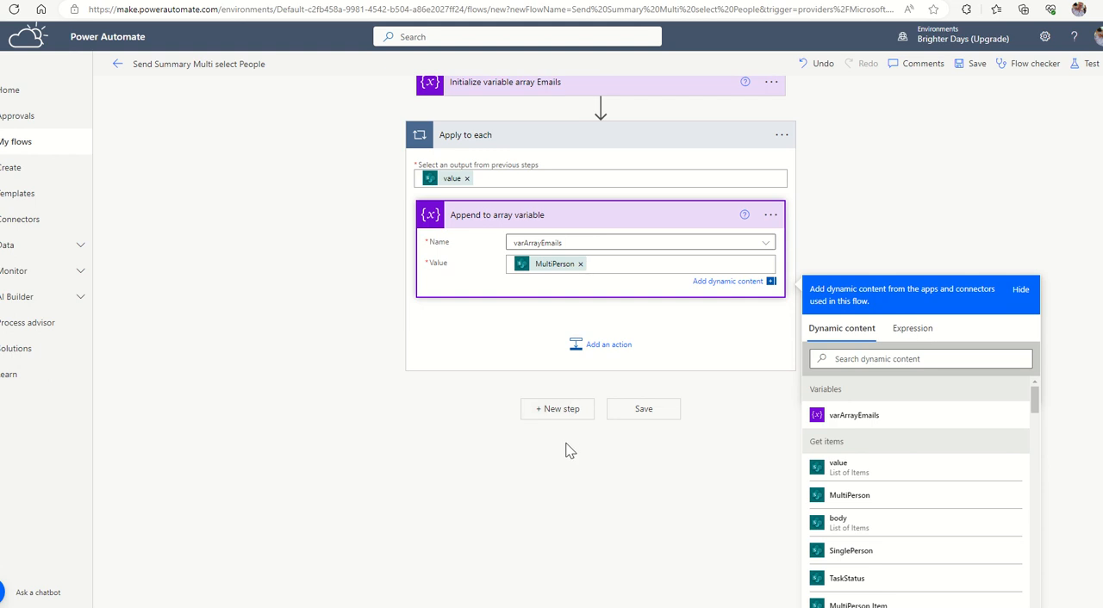
Add a Compose action at the end of the flow with varArrayEmails as its input.
left_click(557, 411)
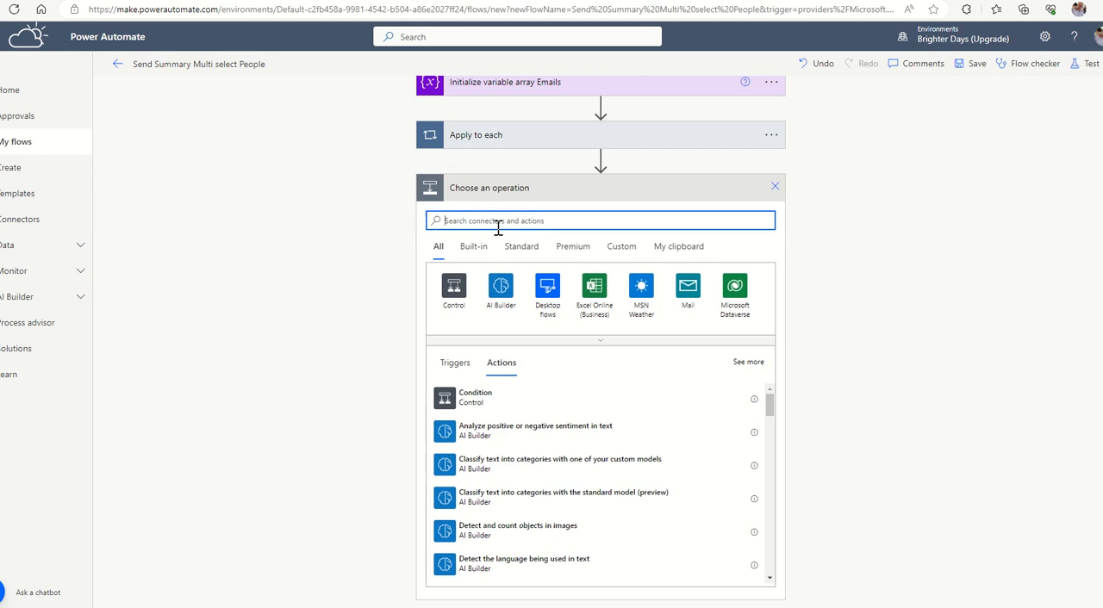
type("compose")
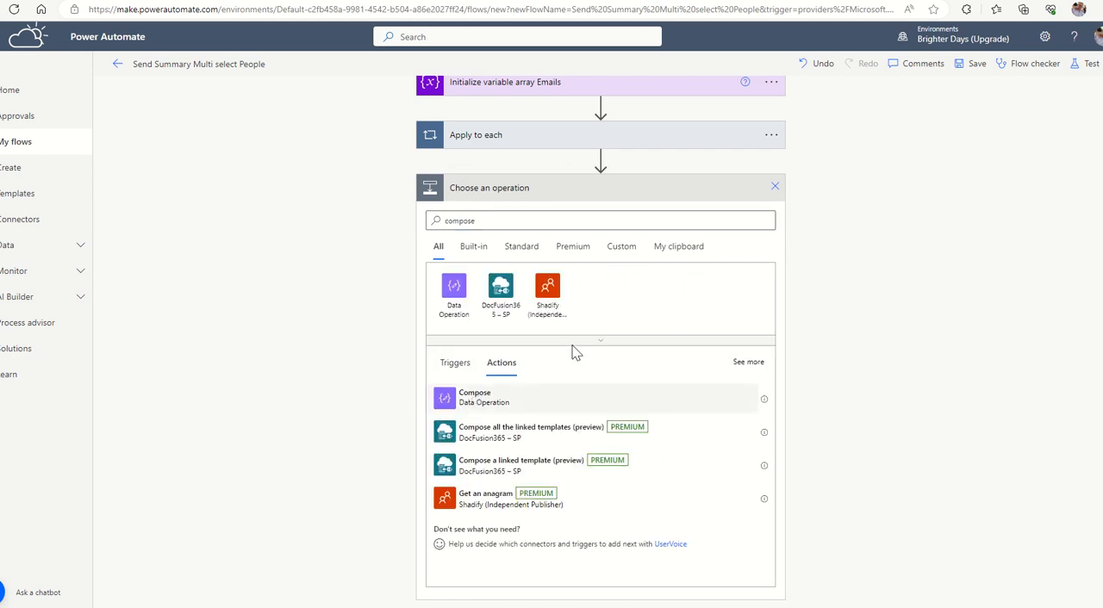
left_click(555, 397)
left_click(547, 498)
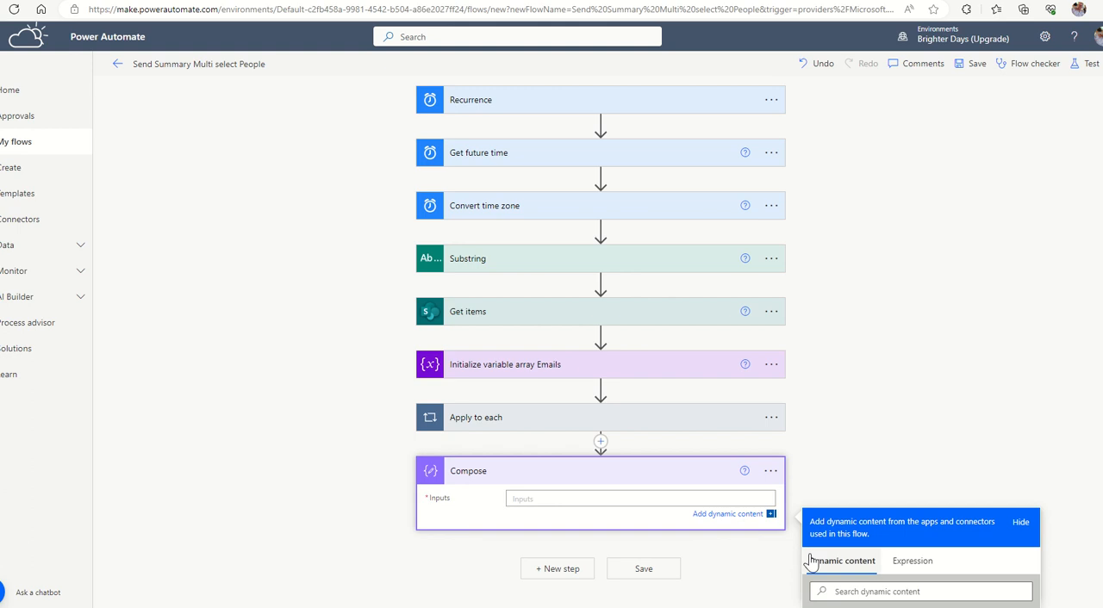
left_click(840, 417)
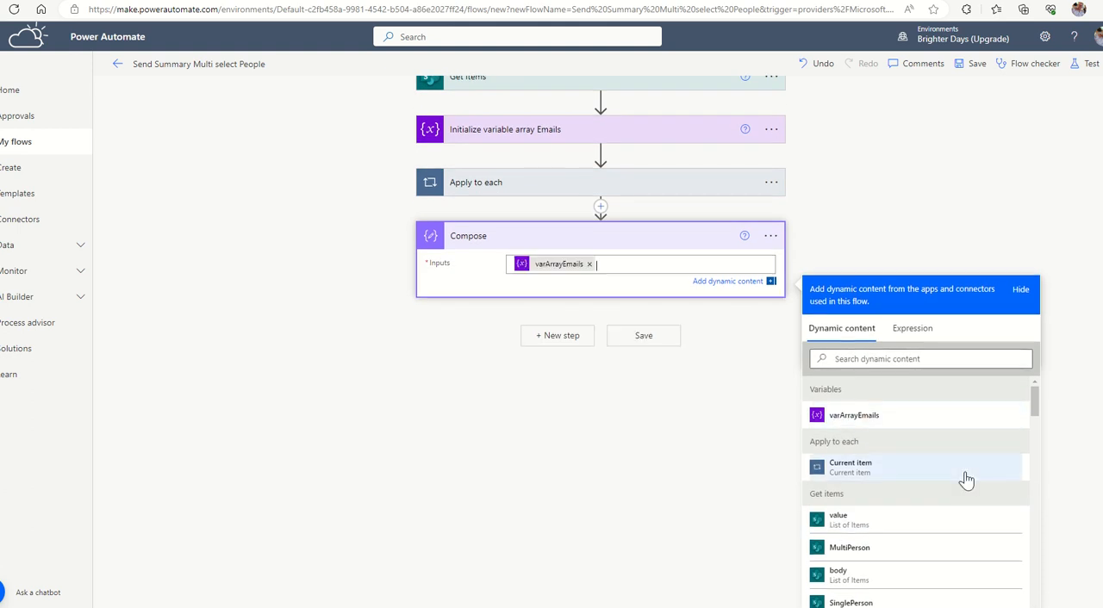
Save the flow and run a manual test of it.
left_click(977, 64)
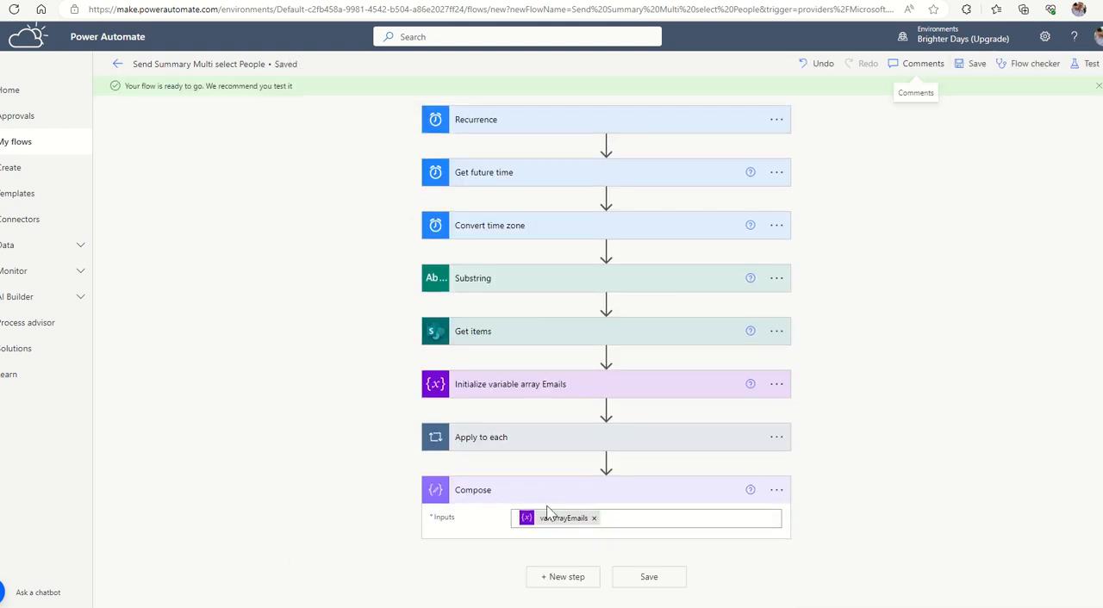
left_click(1091, 64)
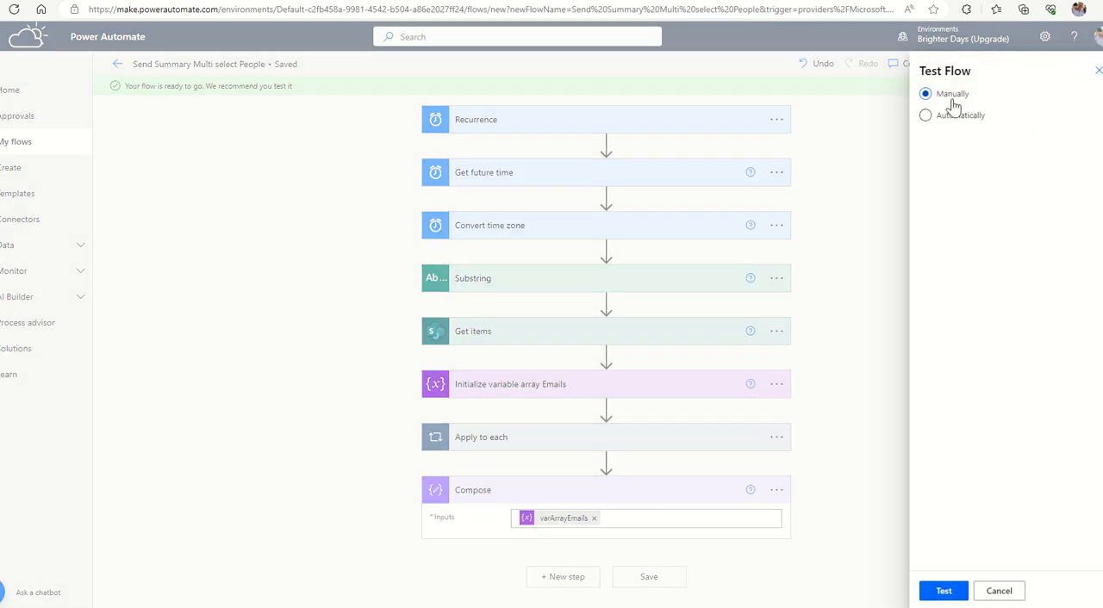
left_click(943, 592)
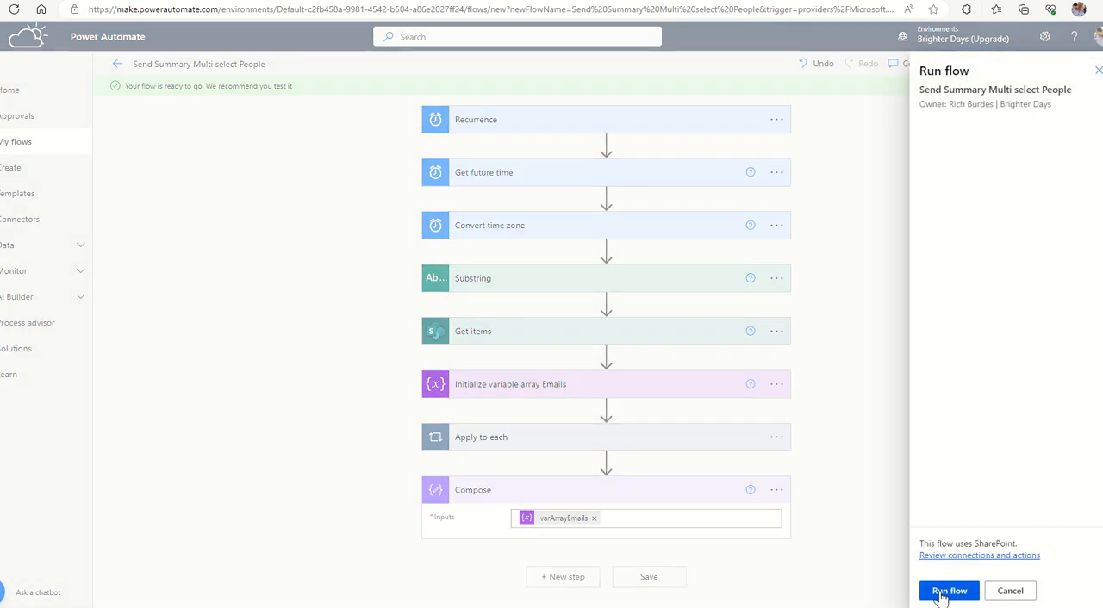
left_click(948, 592)
left_click(941, 592)
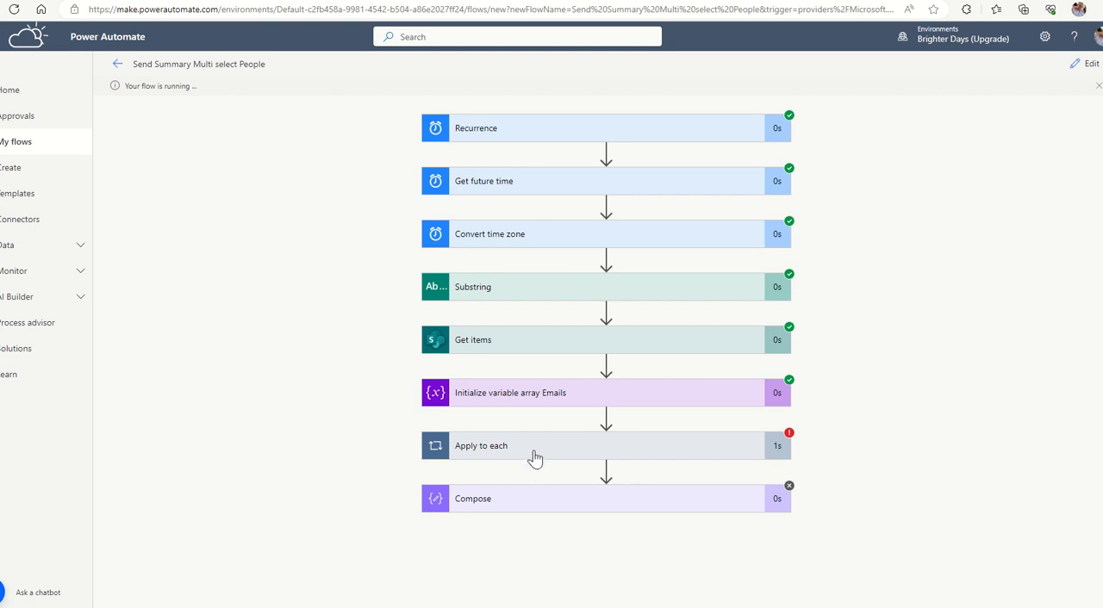
Inspect the test run's Apply to each loop and the error details of its Append to array variable action.
left_click(534, 457)
scroll(732, 418, "down", 1)
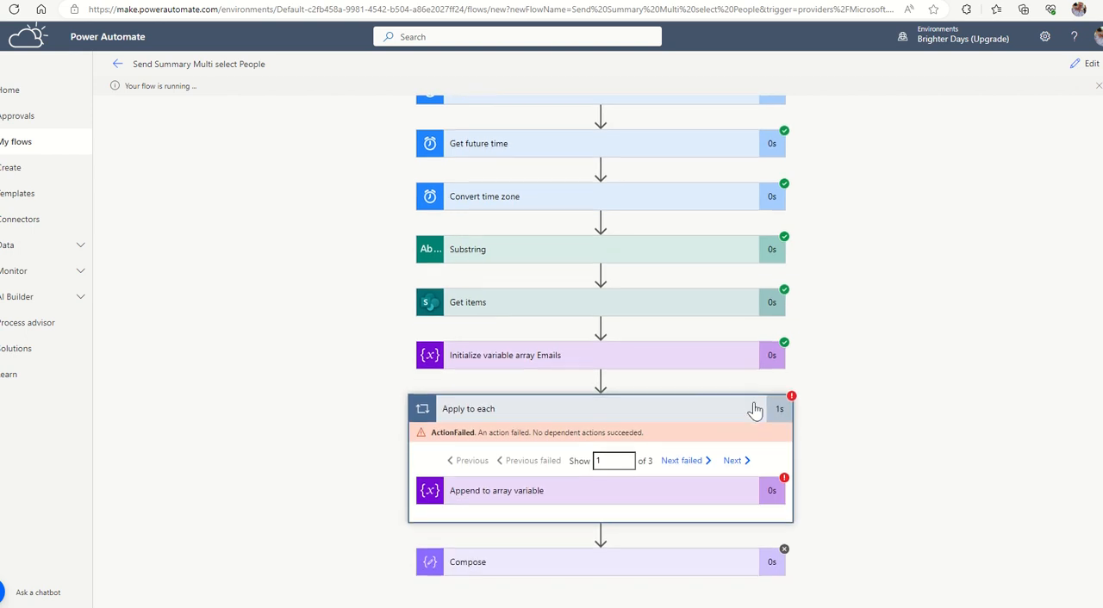
left_click(565, 496)
scroll(851, 367, "down", 2)
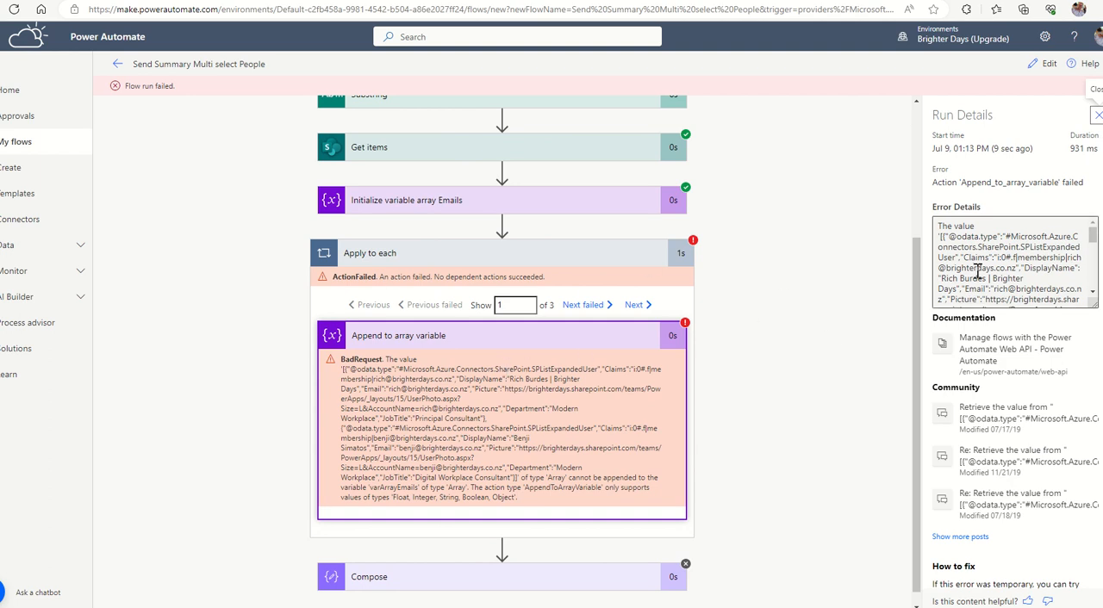
Return to editing the flow and nest a second Apply to each inside the first, looping over MultiPerson.
left_click(1048, 67)
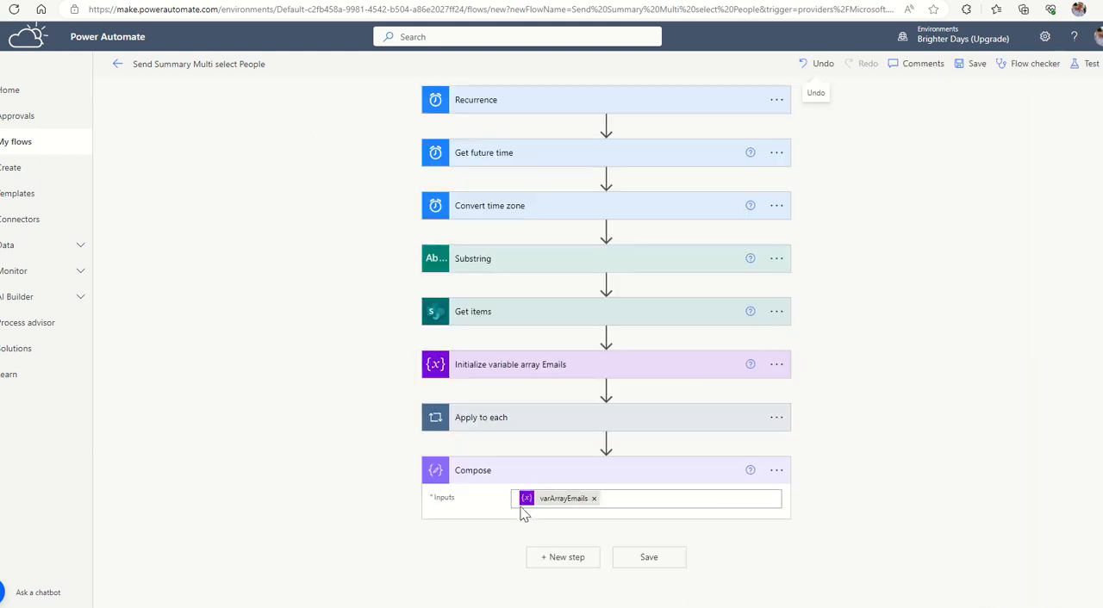
left_click(610, 428)
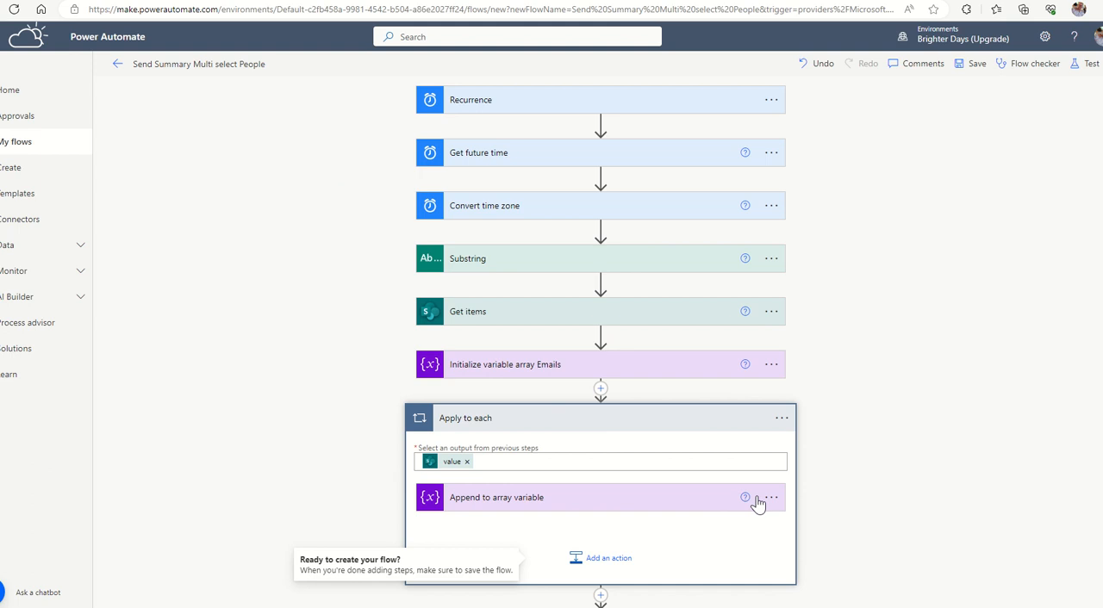
left_click(596, 569)
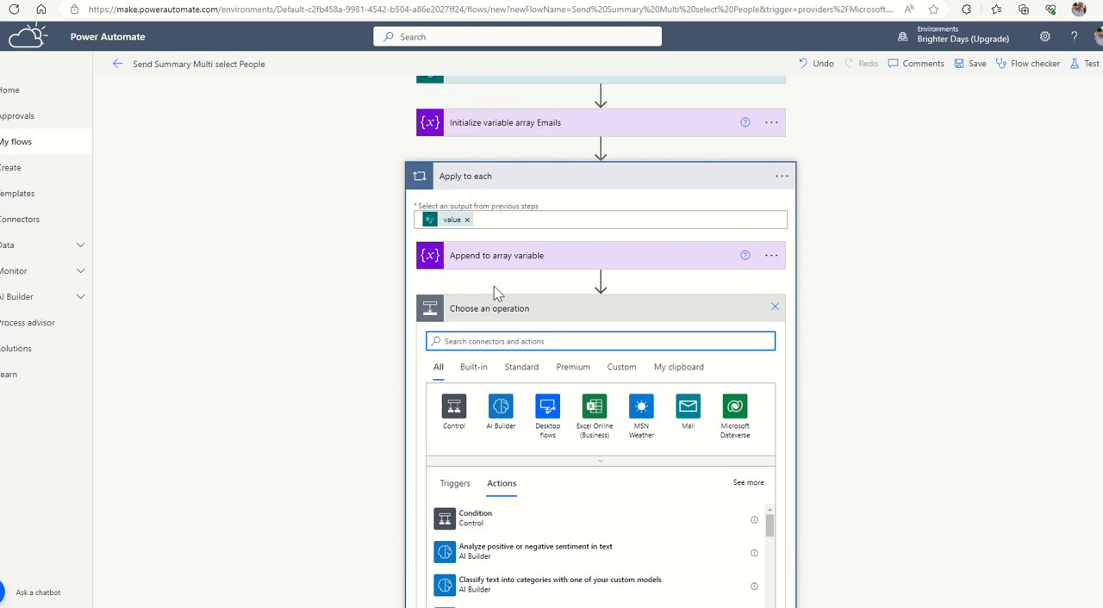
left_click(454, 408)
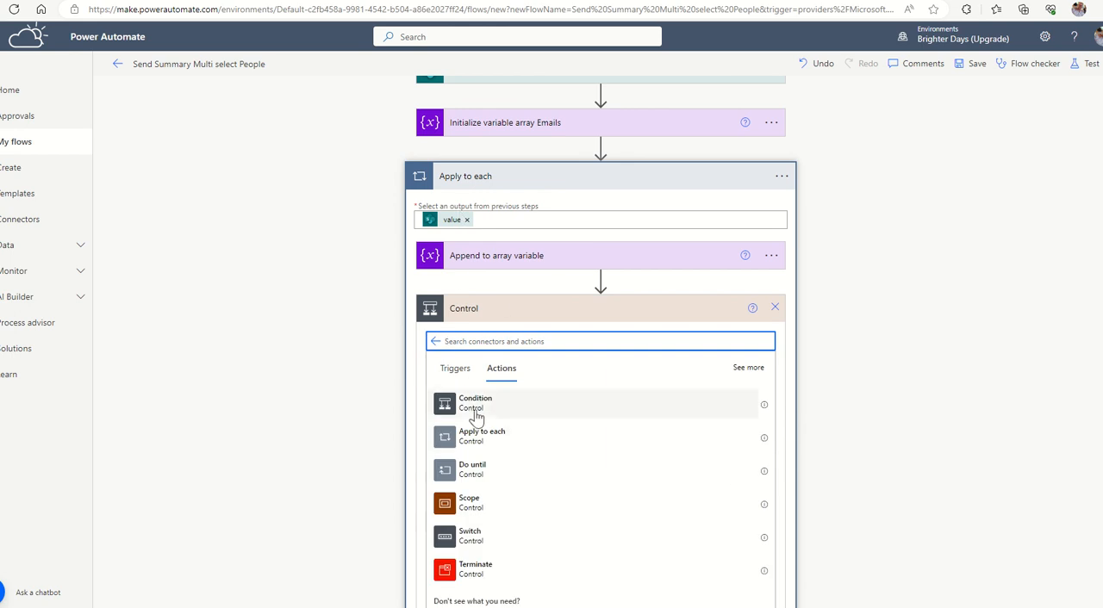
left_click(475, 440)
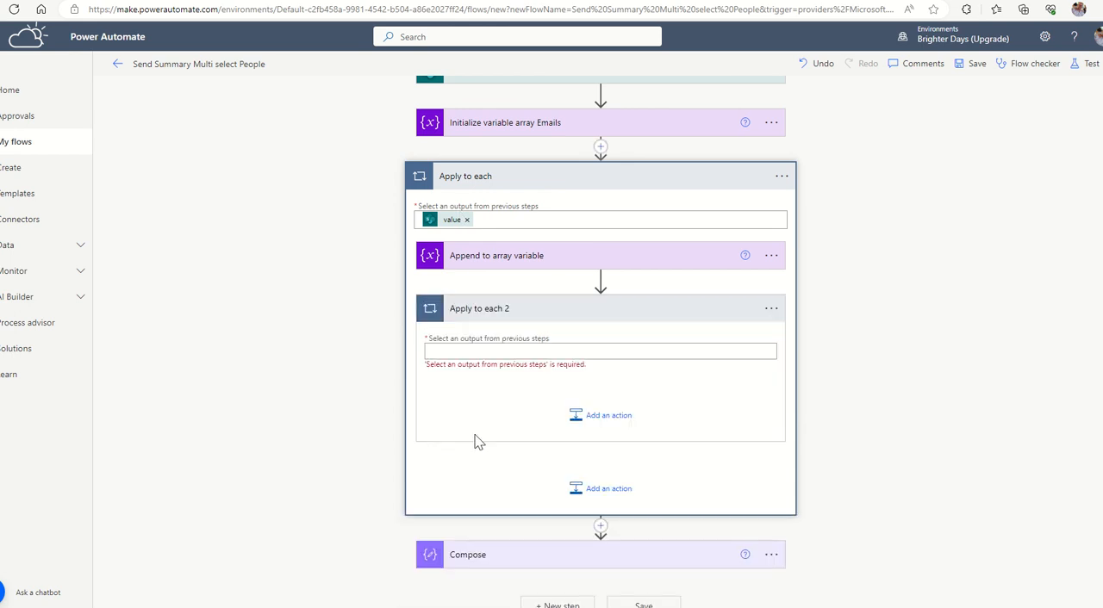
left_click(515, 348)
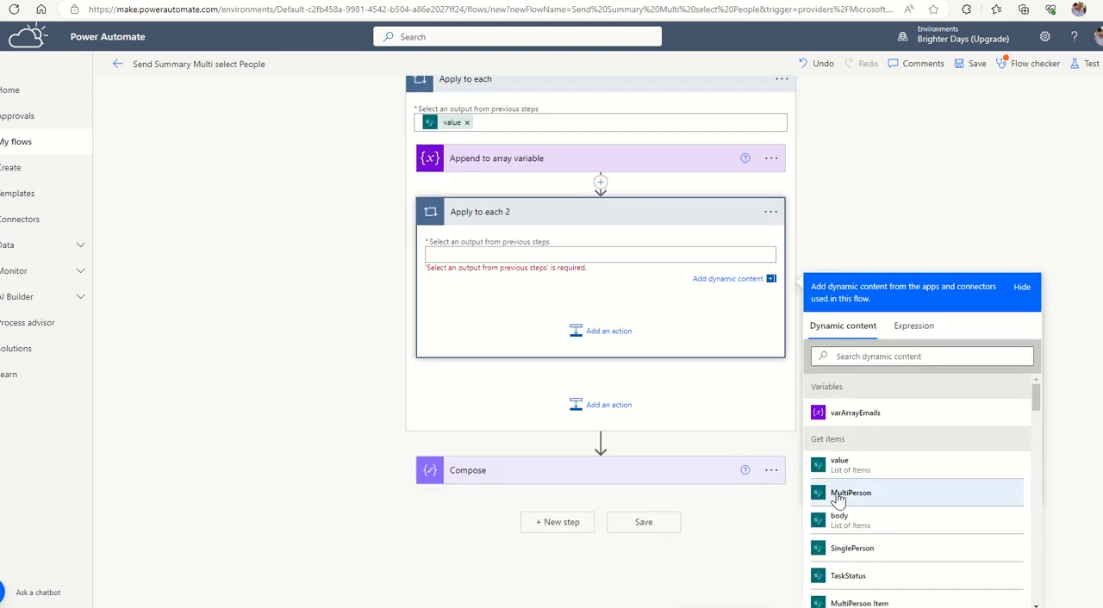
left_click(841, 495)
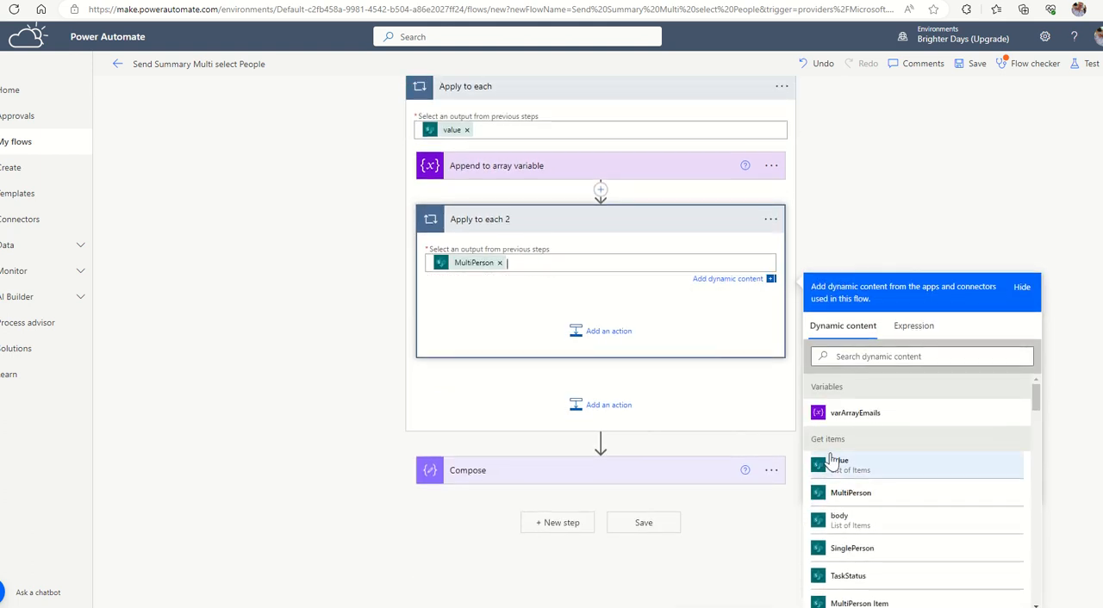
Clear the value of the Append to array variable action and move the action into the nested Apply to each 2 loop.
left_click(629, 173)
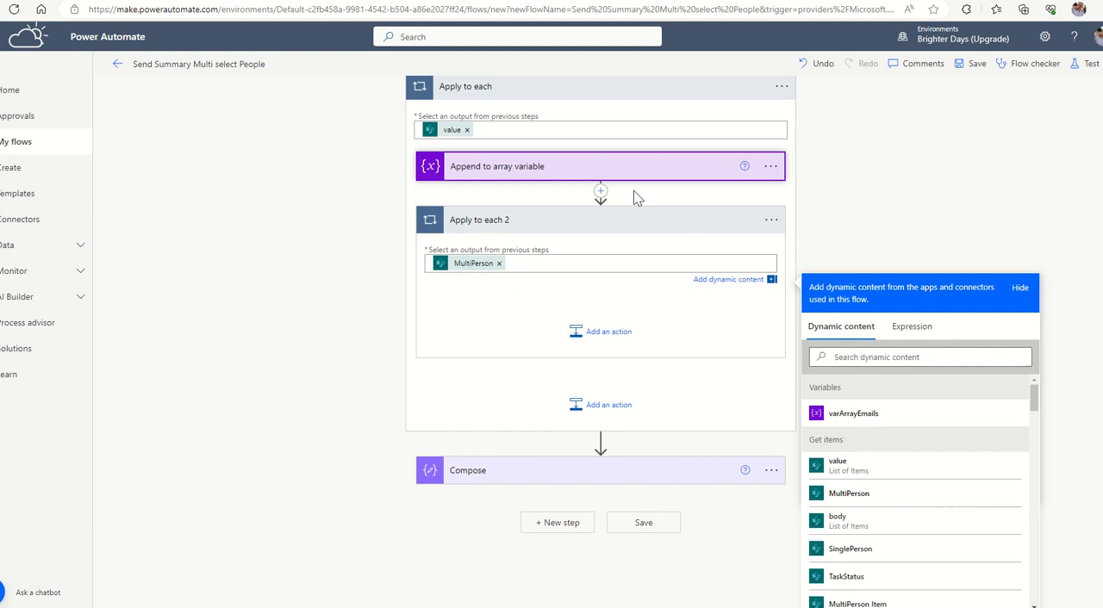
left_click(579, 242)
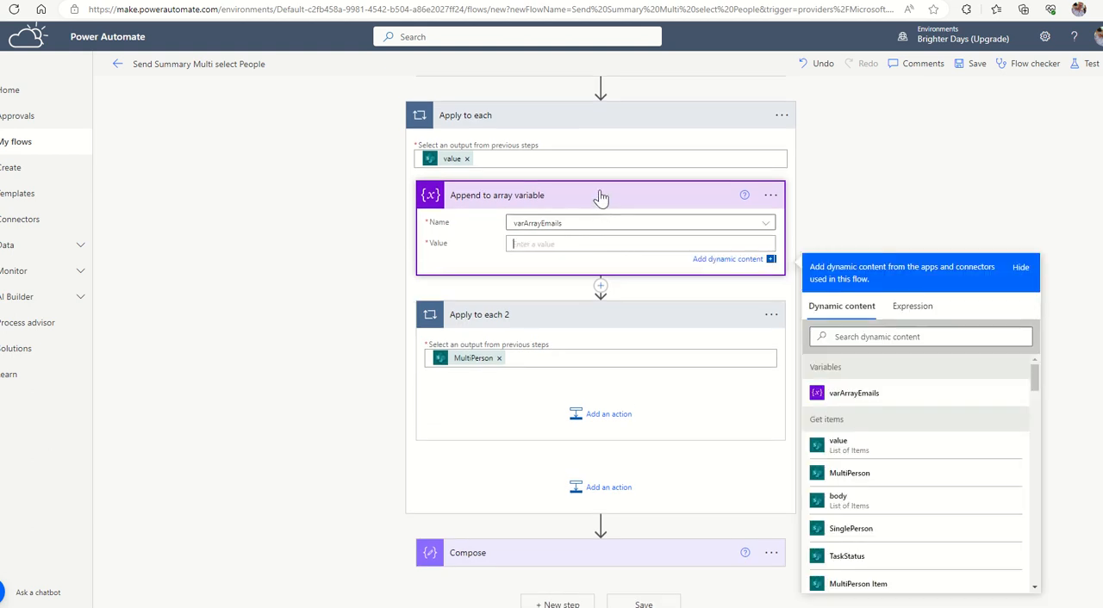
left_click_drag(598, 196, 608, 379)
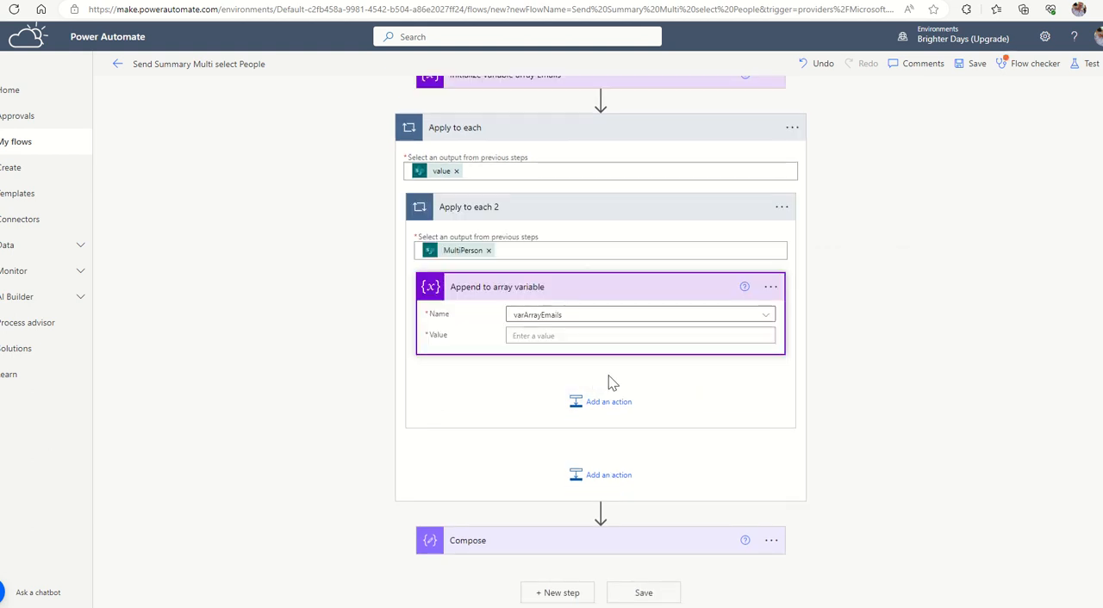
left_click(513, 335)
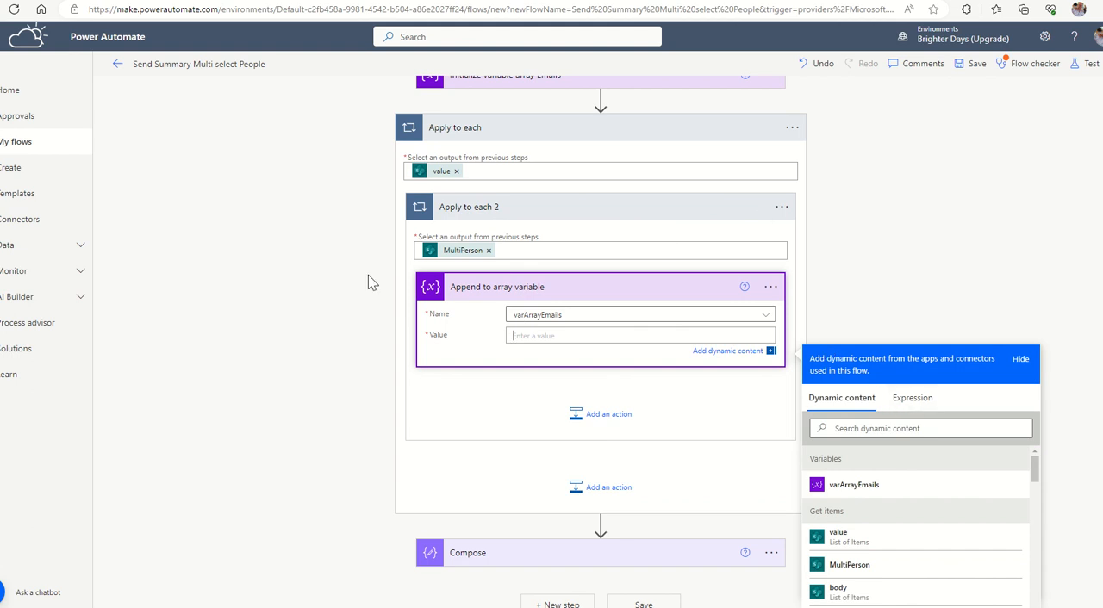
scroll(1017, 254, "down", 1)
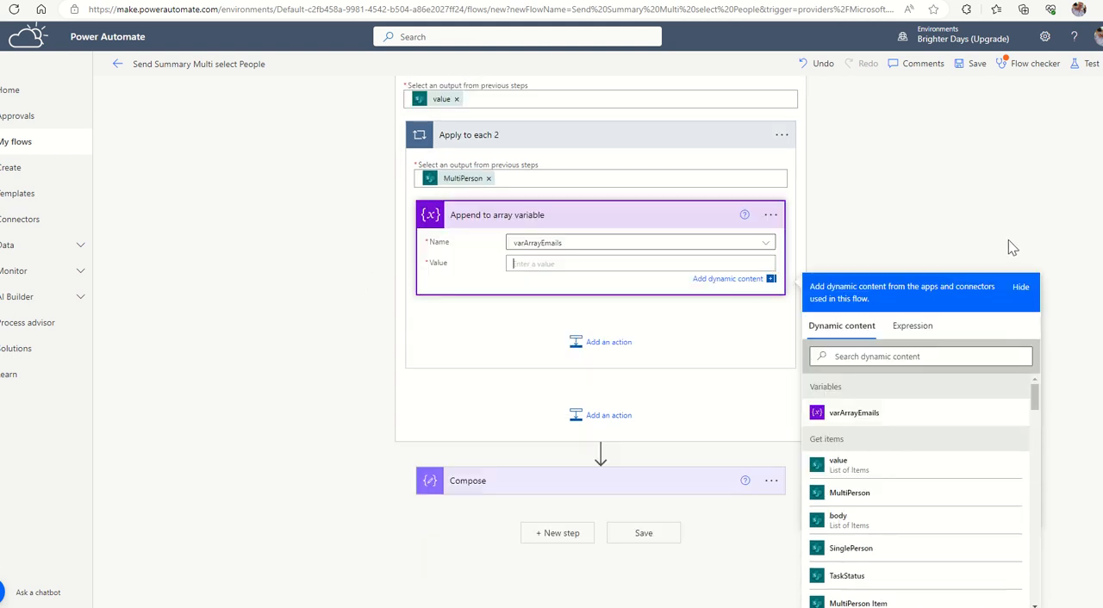
scroll(897, 500, "down", 5)
scroll(930, 468, "down", 10)
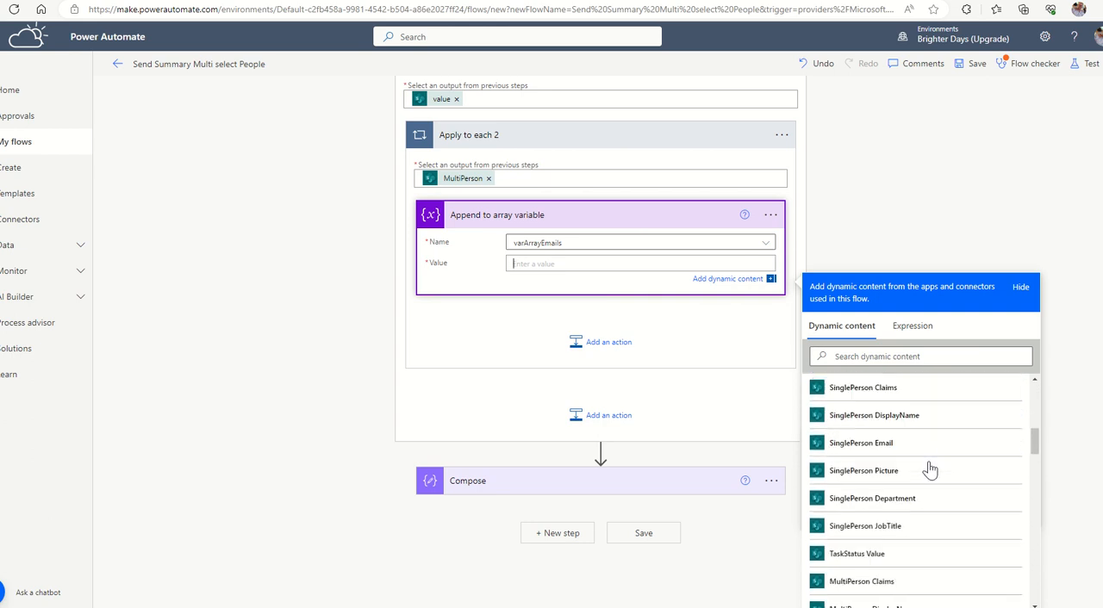
left_click_drag(1032, 455, 1028, 583)
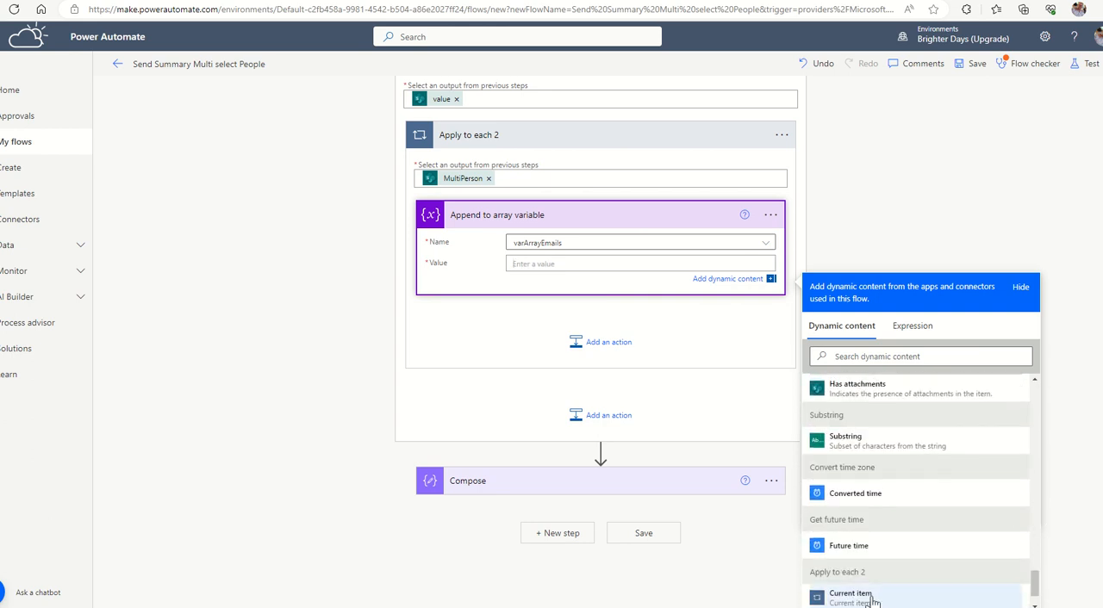
Rename the nested Apply to each 2 loop as "Apply to each Multiperson column".
left_click(781, 138)
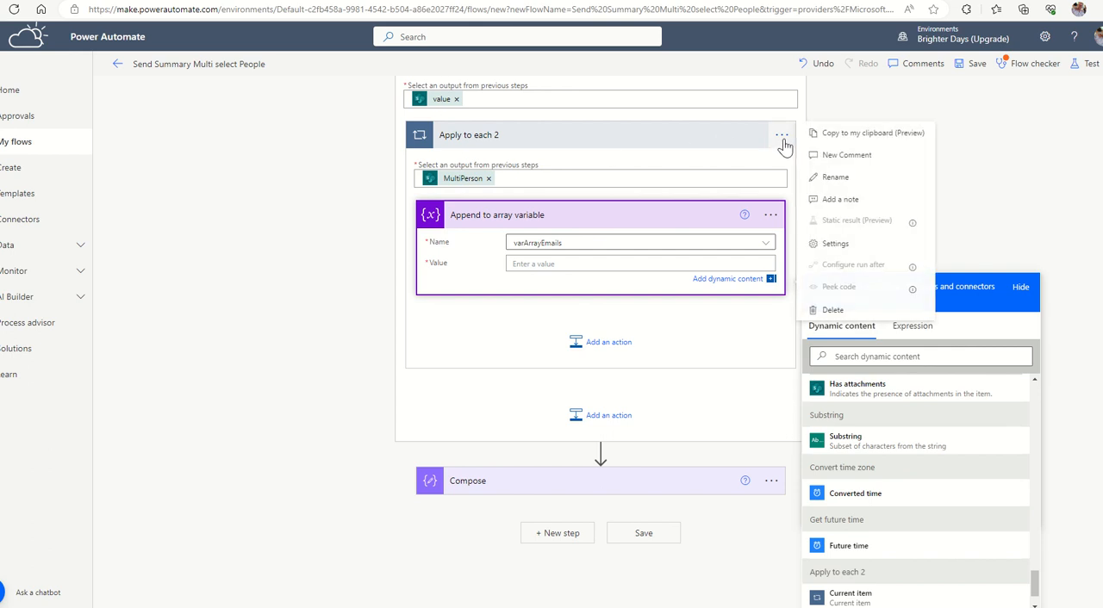
left_click(782, 199)
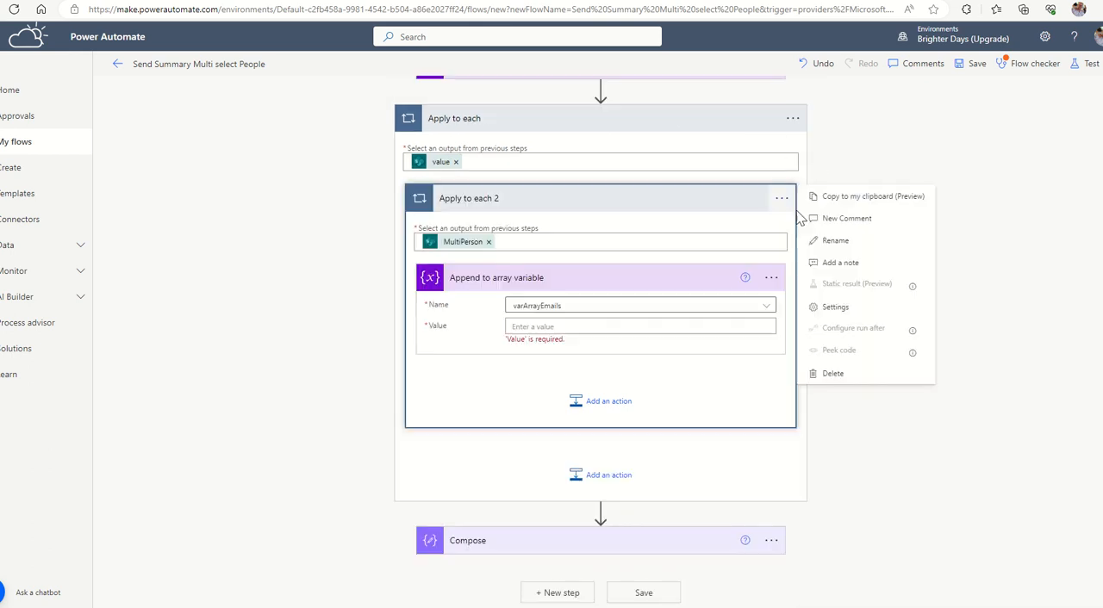
left_click(833, 241)
left_click(590, 199)
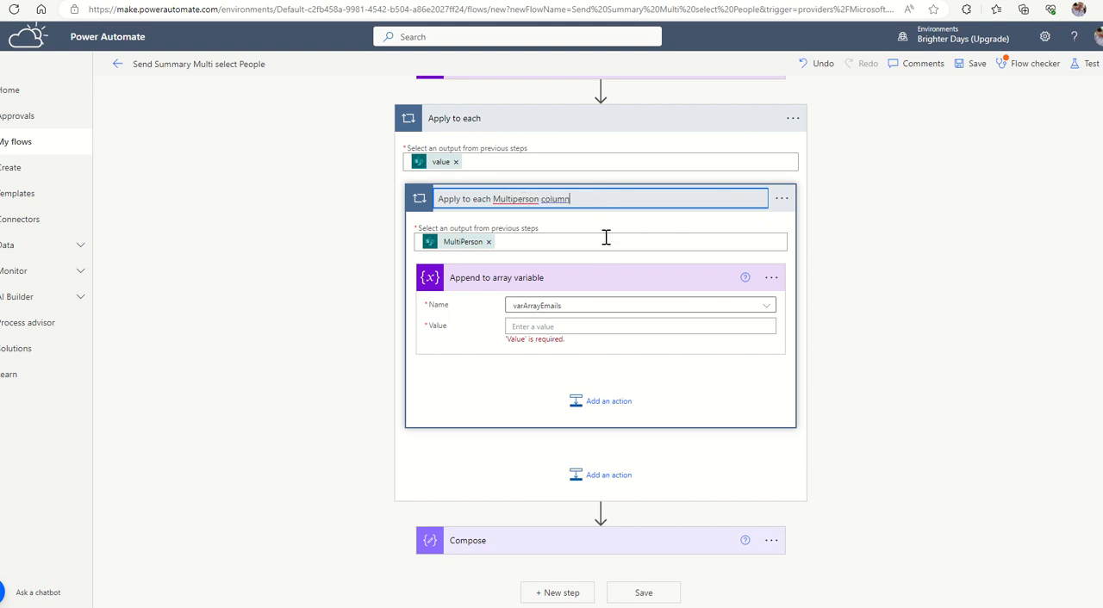
left_click(618, 225)
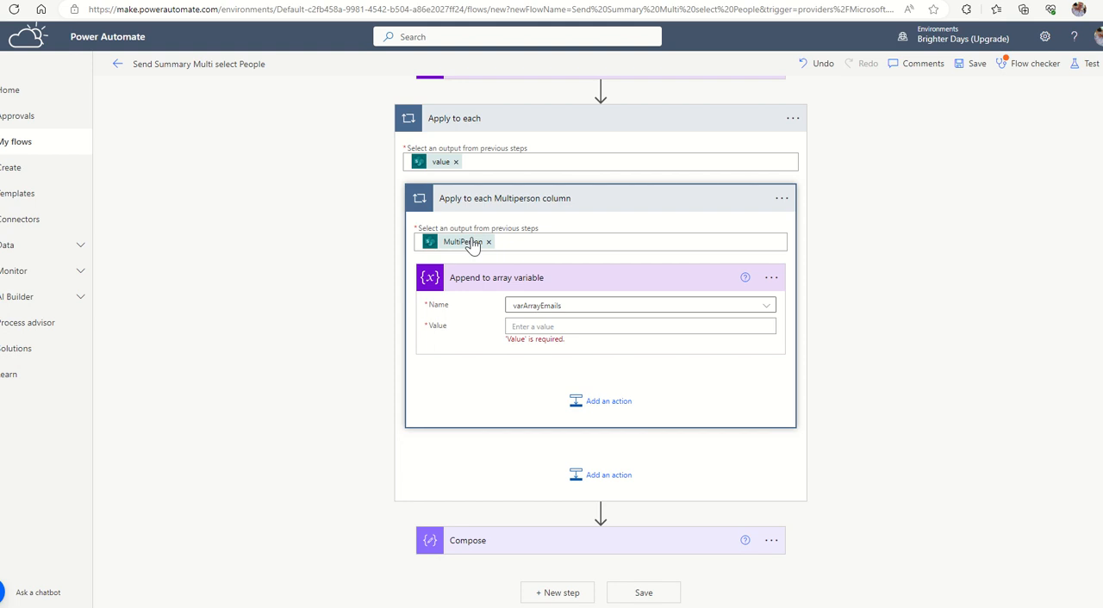
Set the Append to array variable action's value to the Current item of the Apply to each Multiperson column loop.
mouse_move(468, 246)
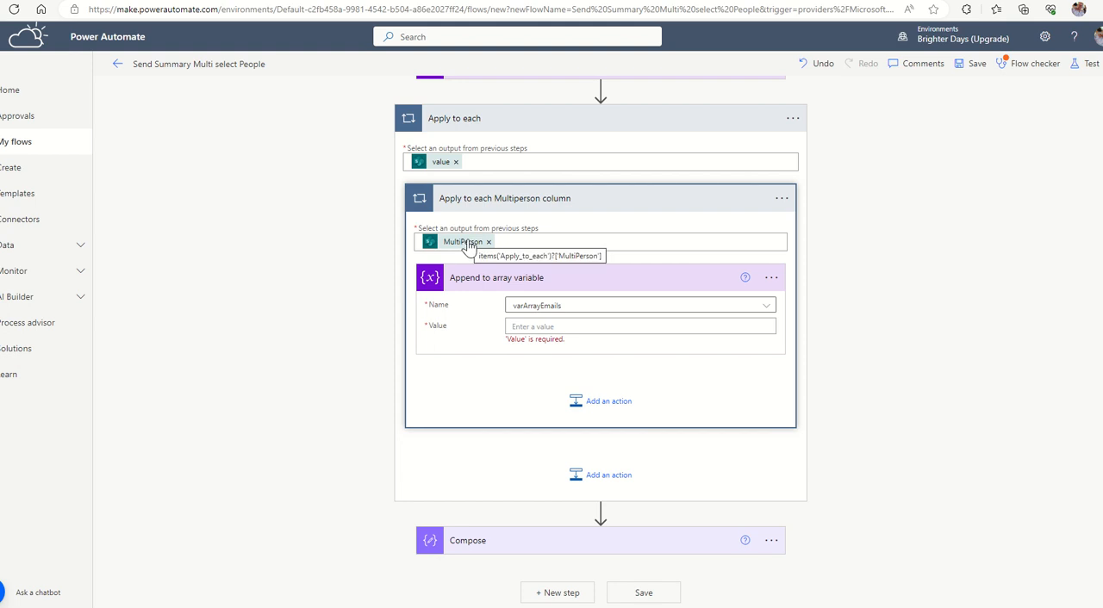
left_click(529, 325)
scroll(899, 519, "down", 10)
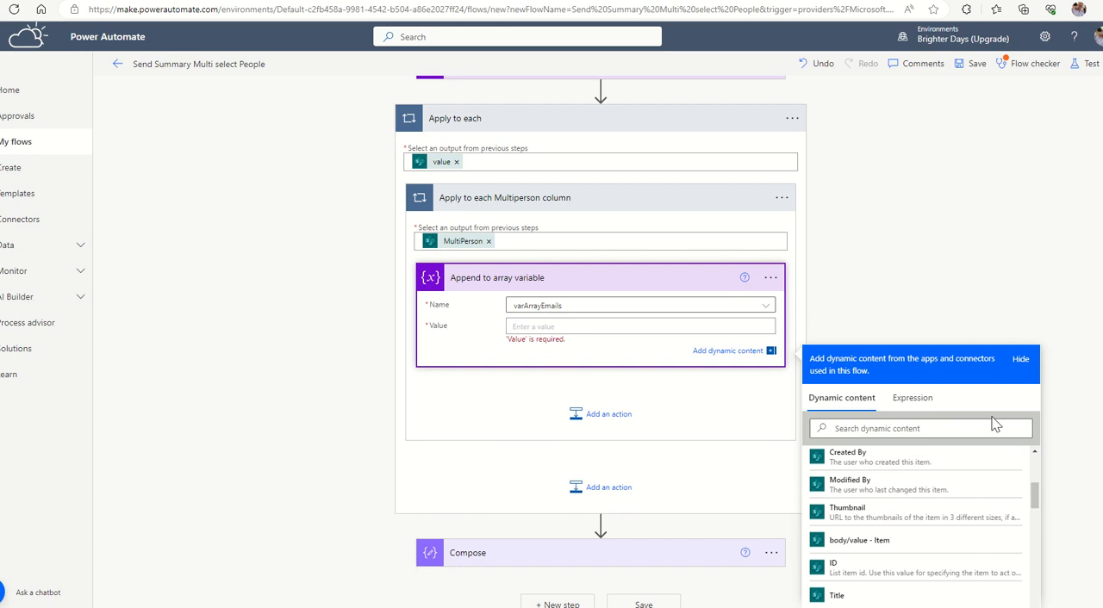
scroll(840, 543, "down", 10)
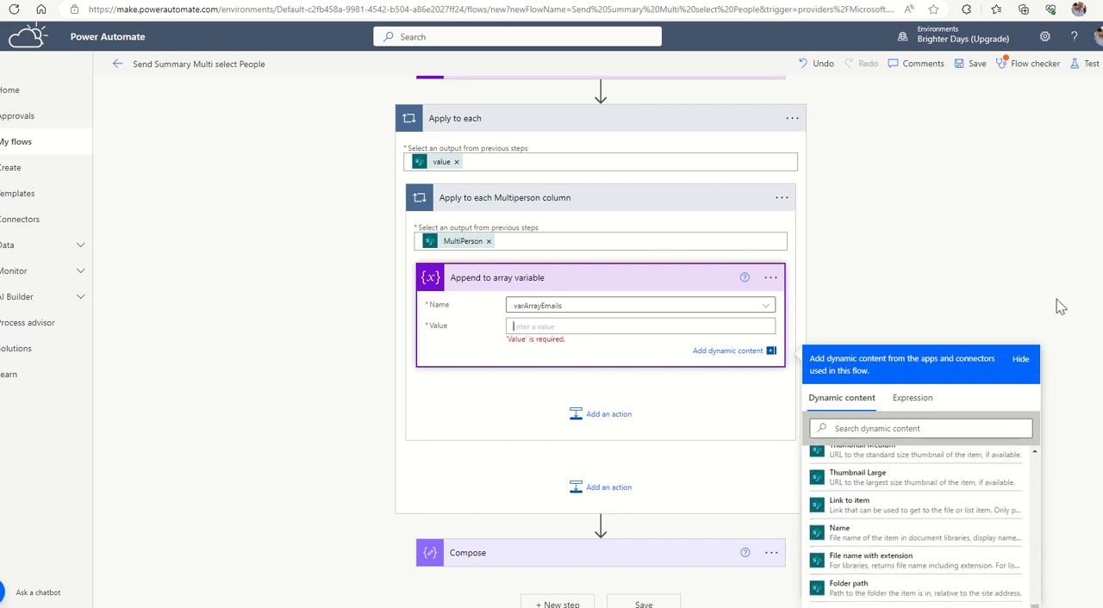
scroll(907, 481, "down", 5)
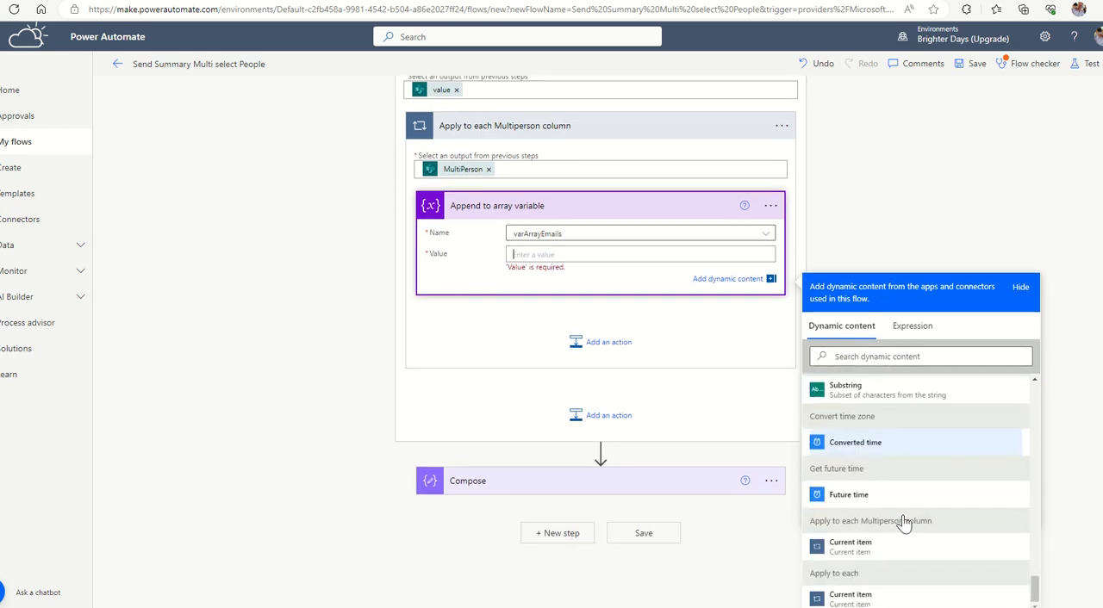
left_click(862, 543)
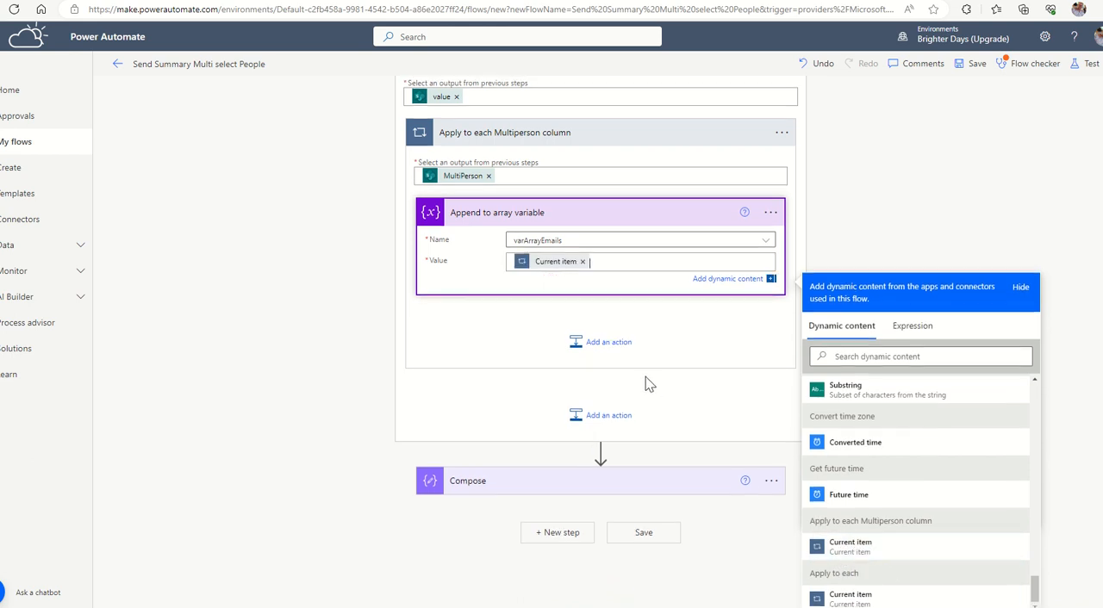
Save the flow and run a manual test of it.
left_click(974, 70)
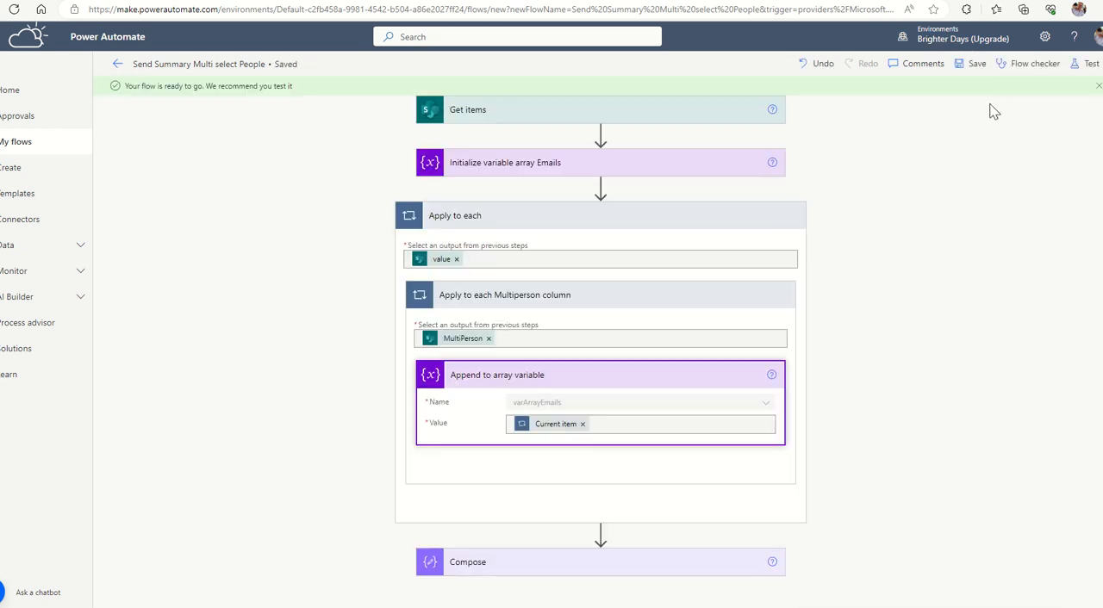
left_click(1090, 65)
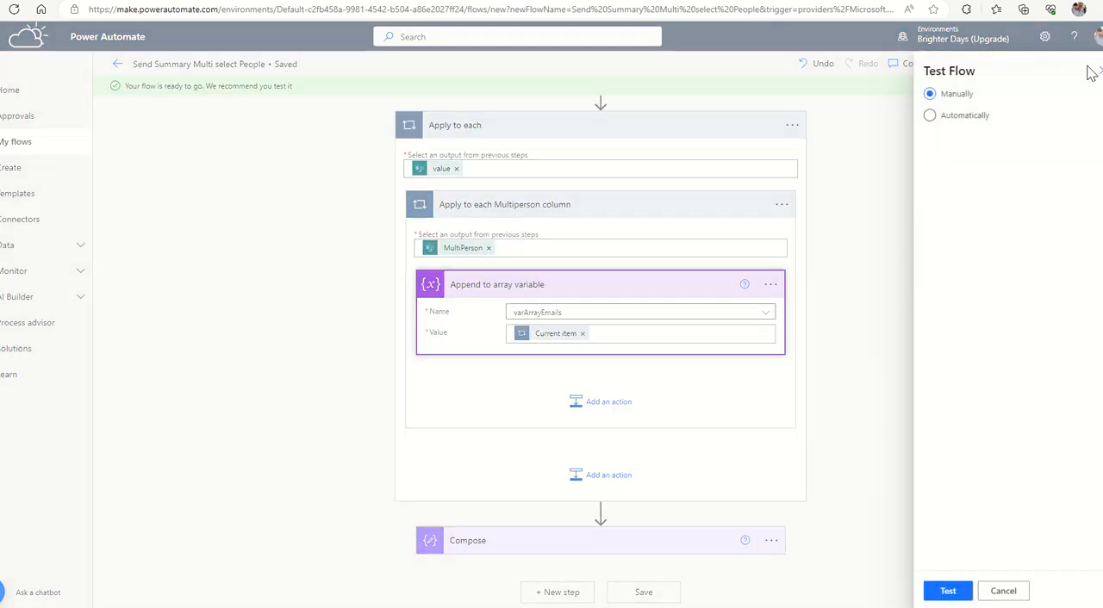
left_click(943, 591)
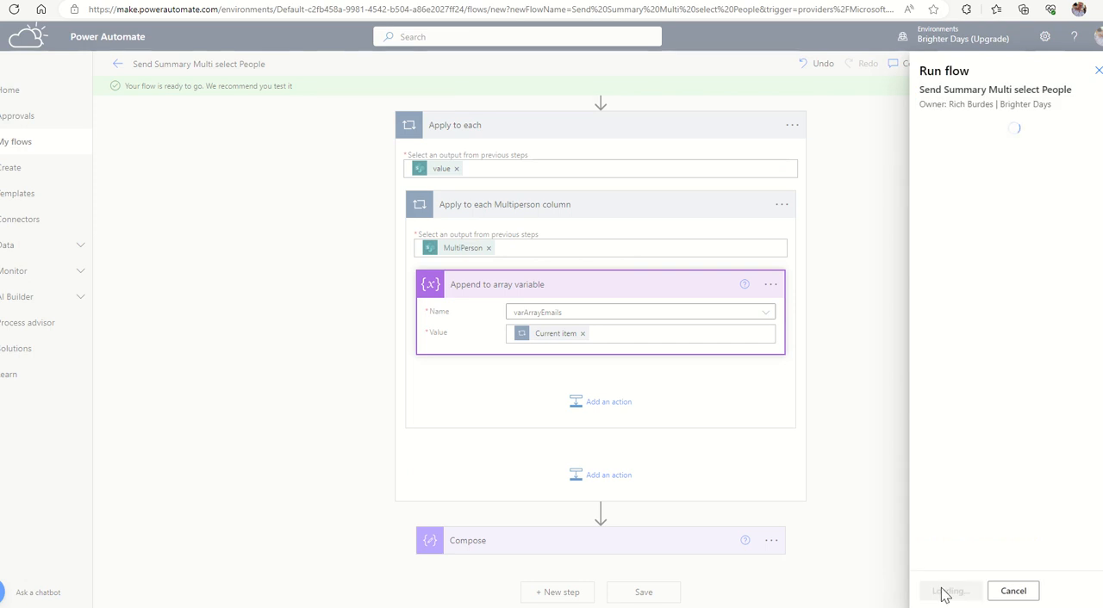
left_click(946, 591)
left_click(946, 592)
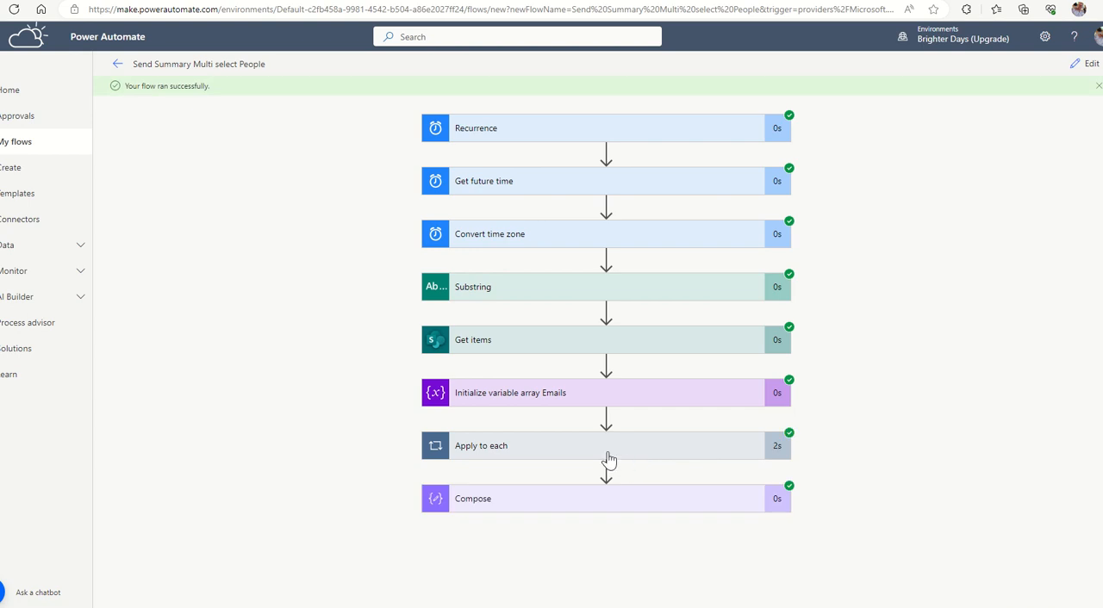
Examine the person records in the test run's Compose action, including their display name and email properties.
left_click(556, 498)
scroll(631, 411, "down", 3)
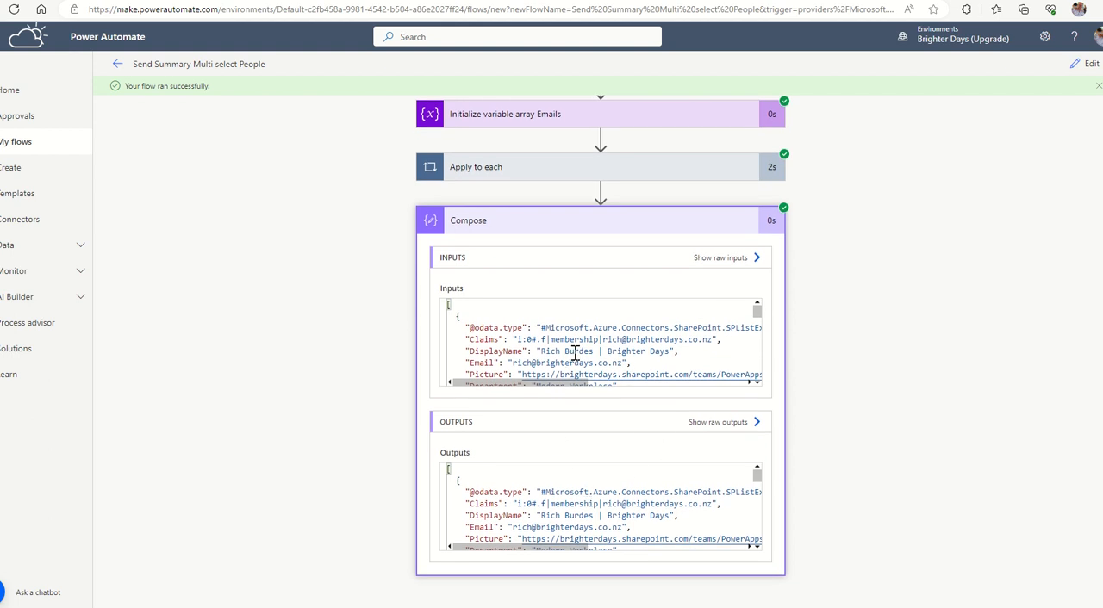
scroll(577, 350, "down", 5)
scroll(577, 351, "up", 4)
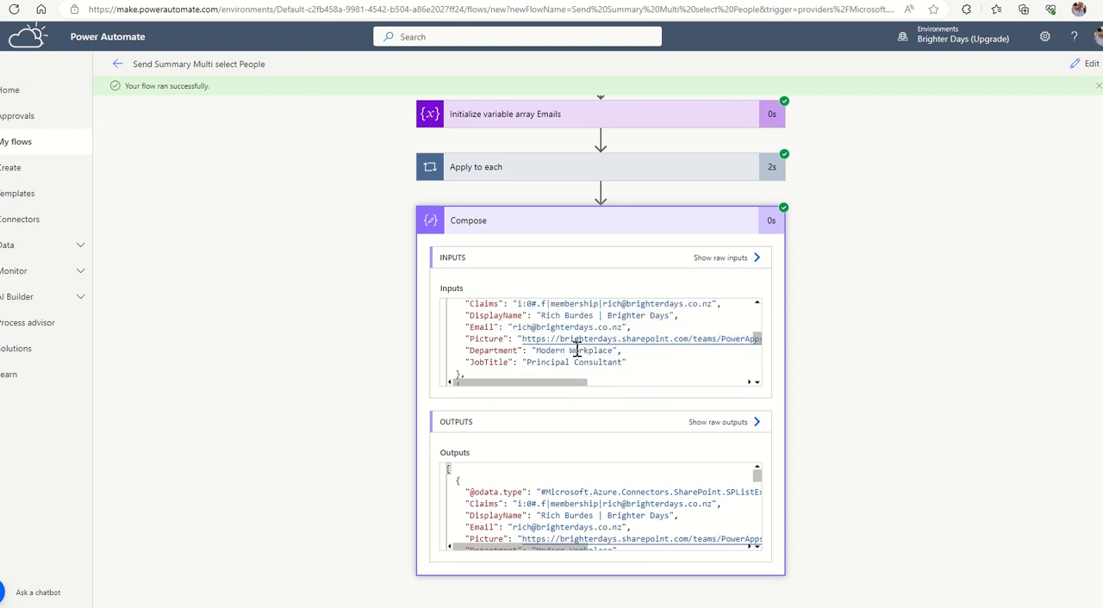
scroll(560, 336, "down", 3)
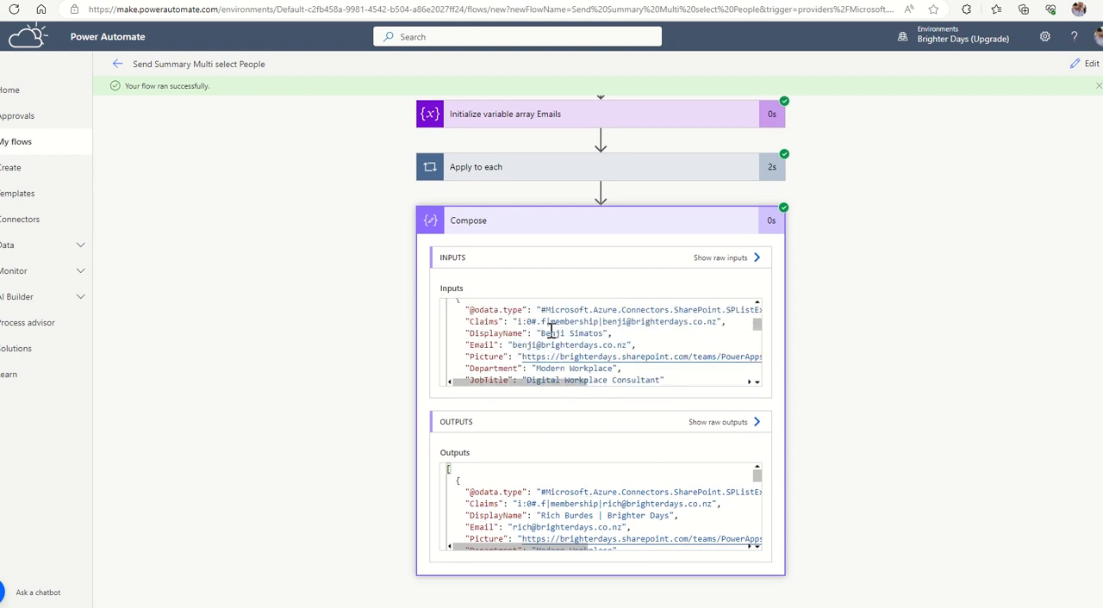
scroll(559, 336, "down", 3)
scroll(562, 348, "up", 6)
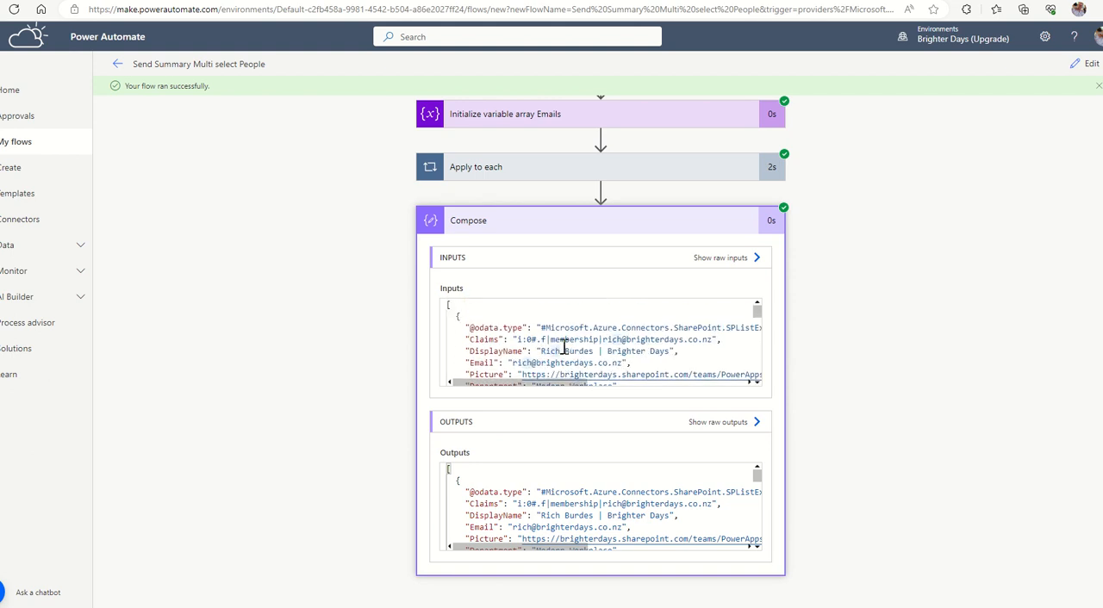
double_click(554, 350)
Return to editing the flow and insert a Data Operation Select action between Apply to each and Compose.
left_click(1086, 63)
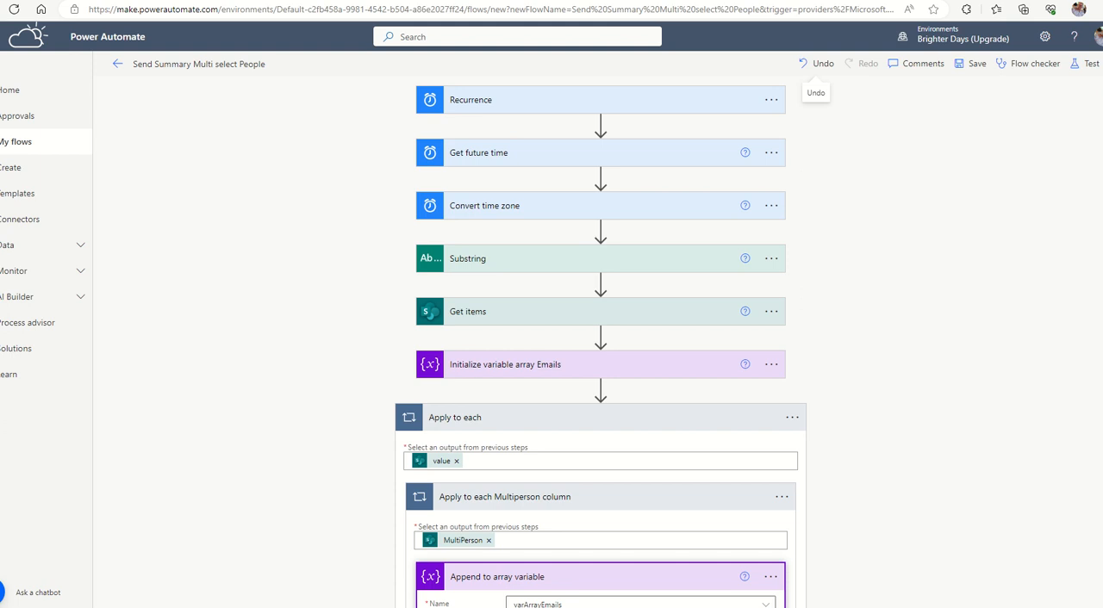
scroll(623, 339, "down", 3)
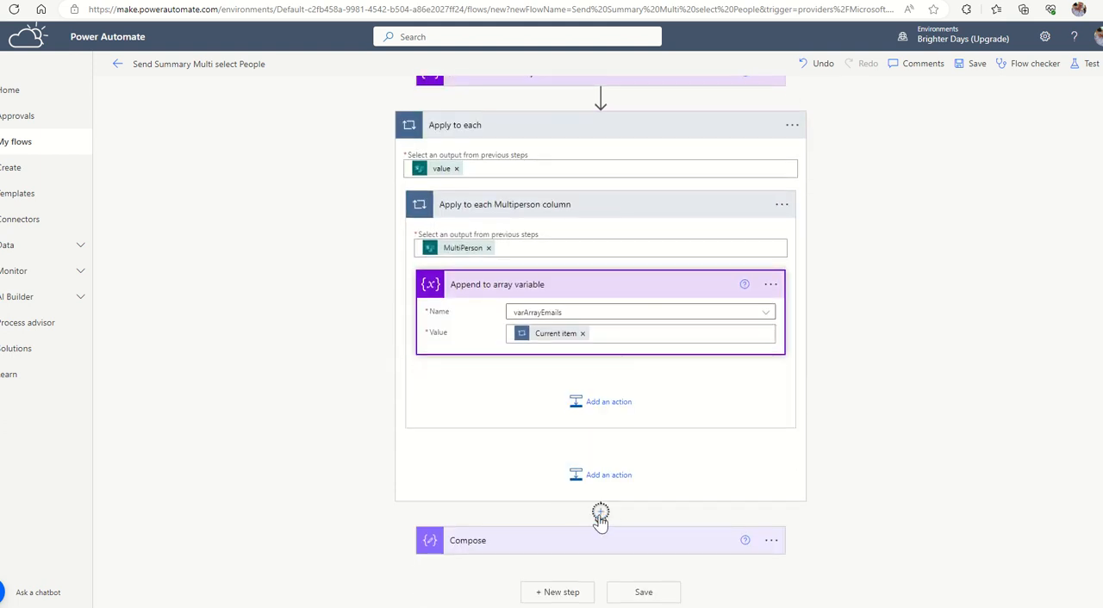
left_click(600, 511)
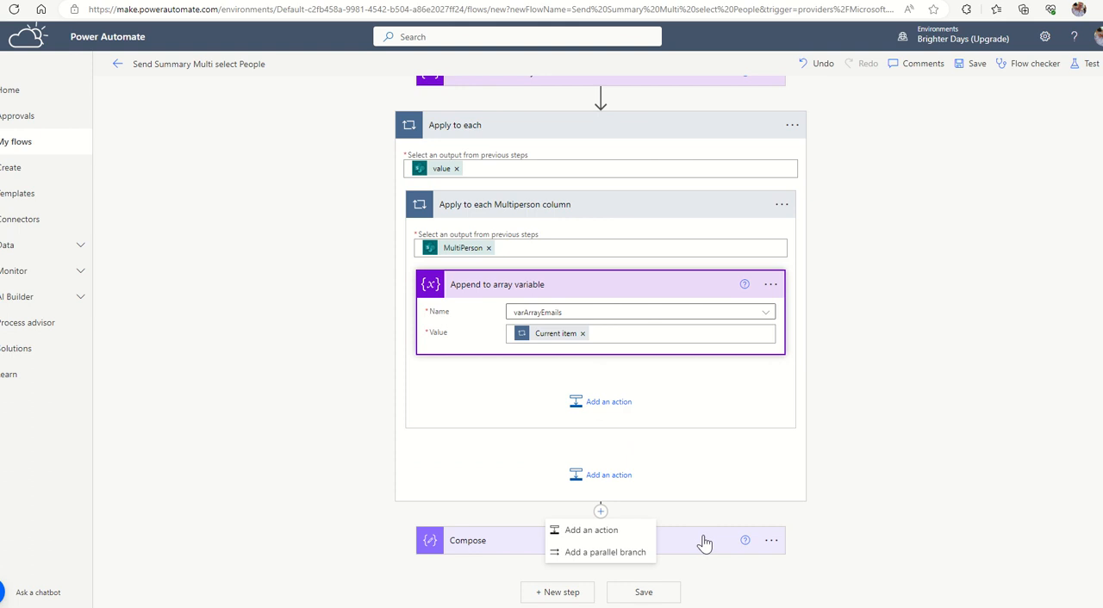
left_click(603, 530)
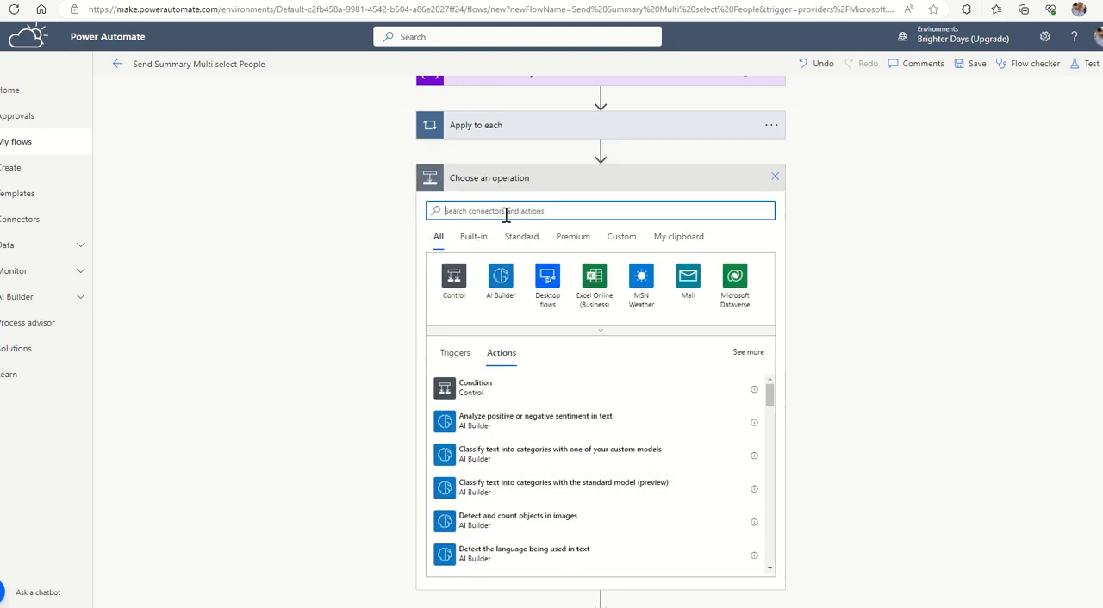
type("data")
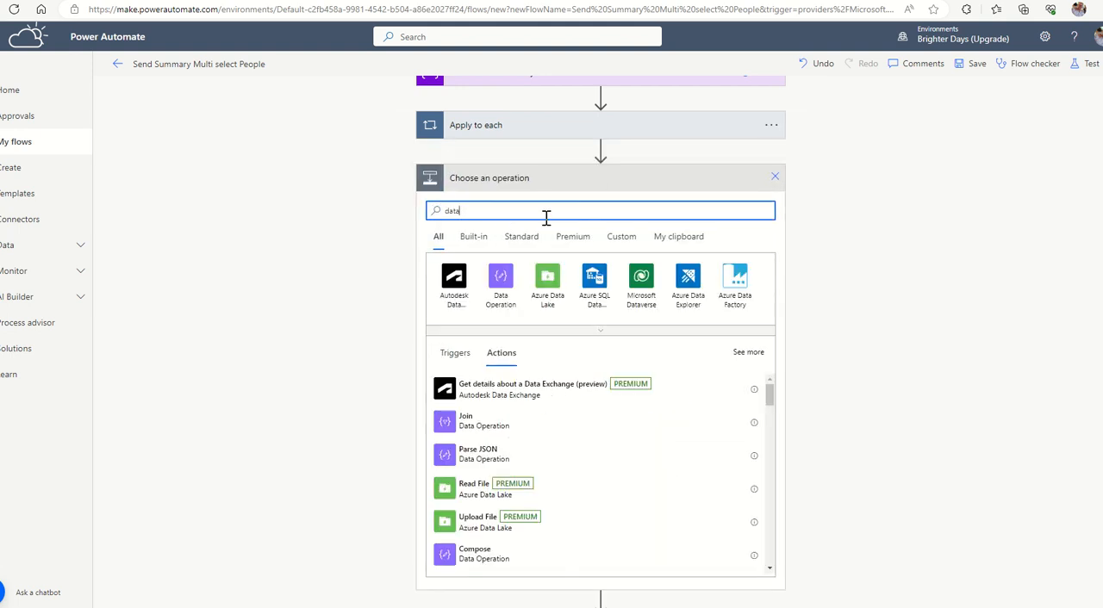
left_click(503, 287)
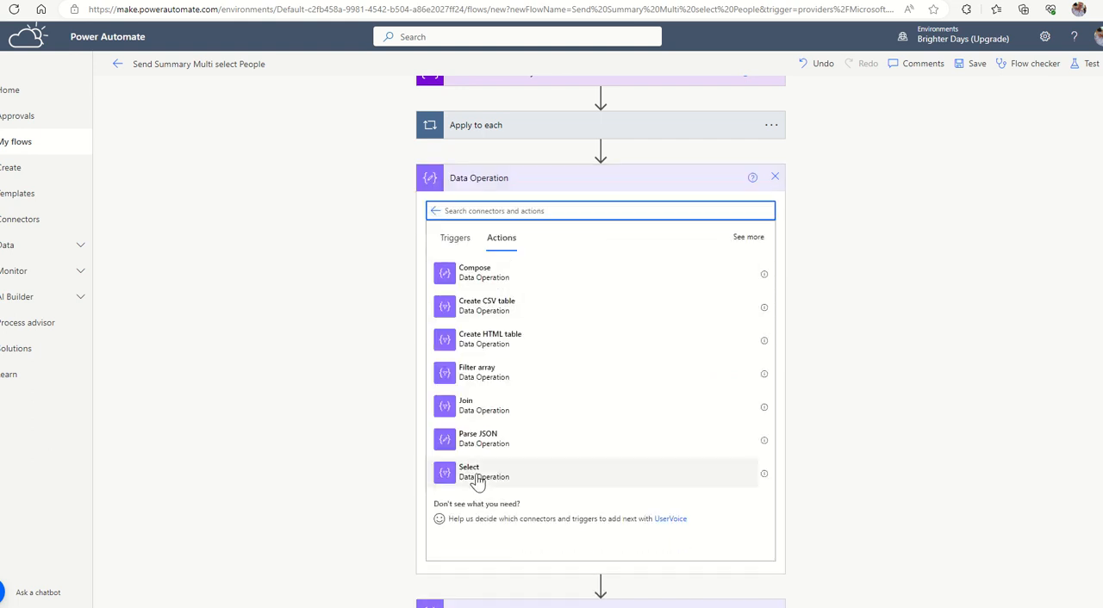
left_click(478, 477)
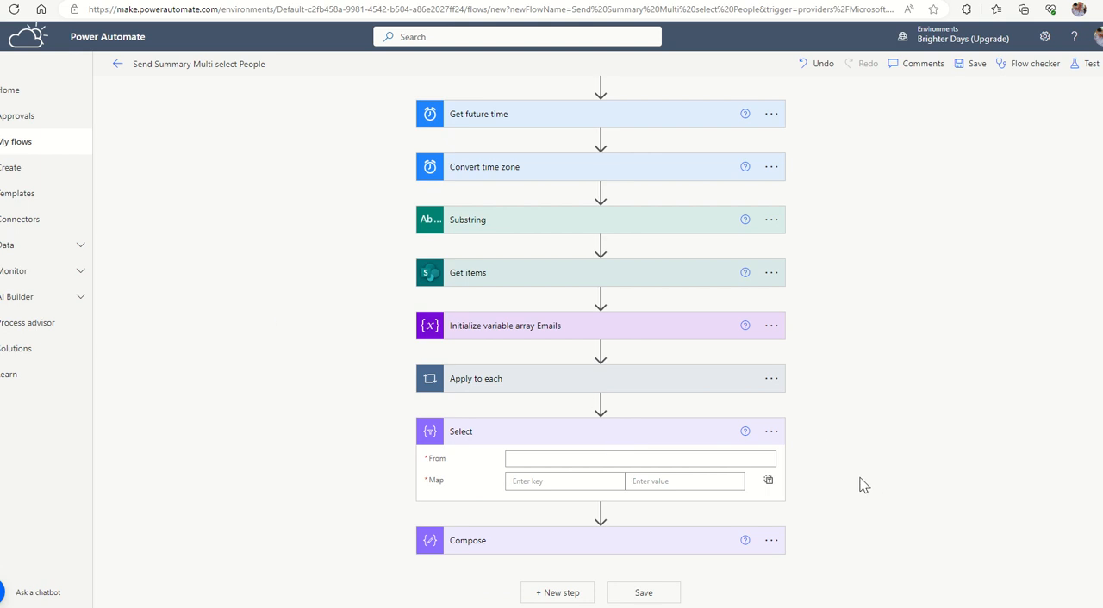
Rename the Select action as "Select Emails" and use the varArrayEmails variable as its From input.
left_click(552, 458)
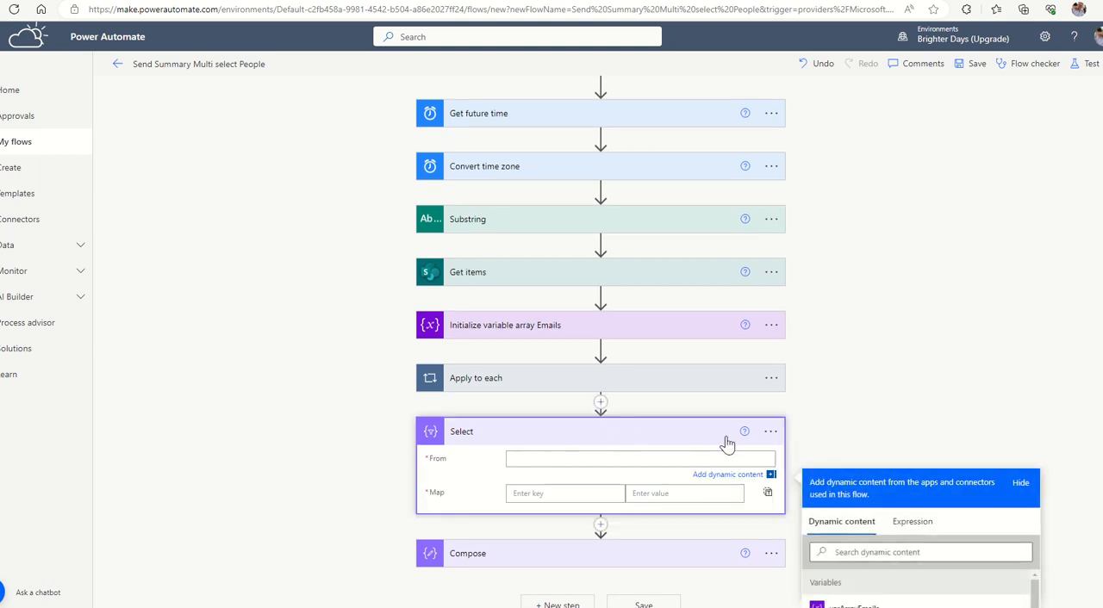
left_click(769, 432)
left_click(814, 461)
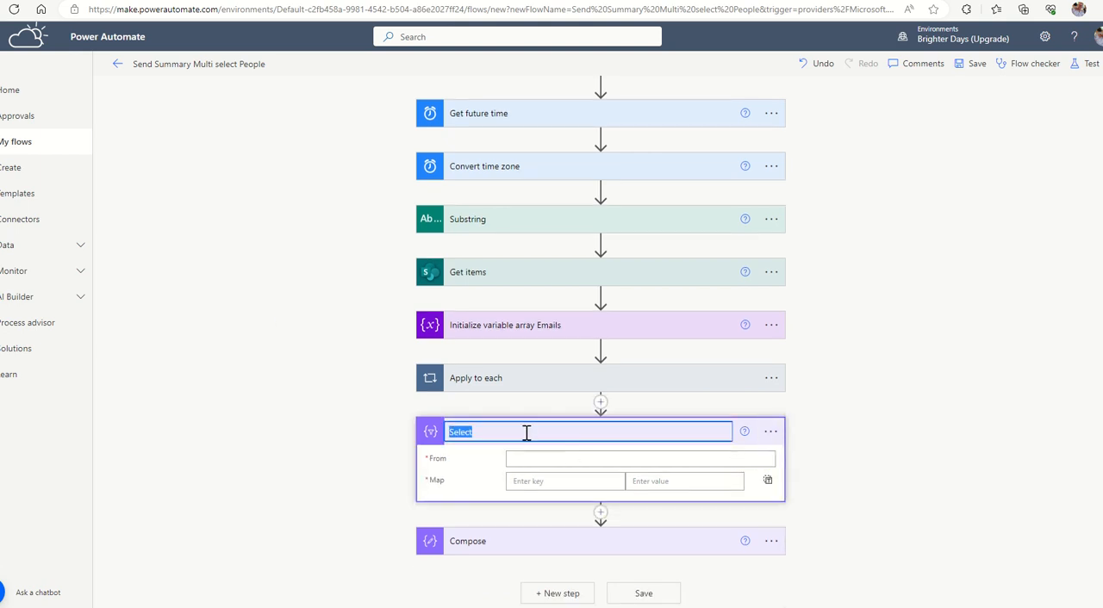
left_click(526, 432)
left_click(536, 458)
scroll(586, 213, "down", 2)
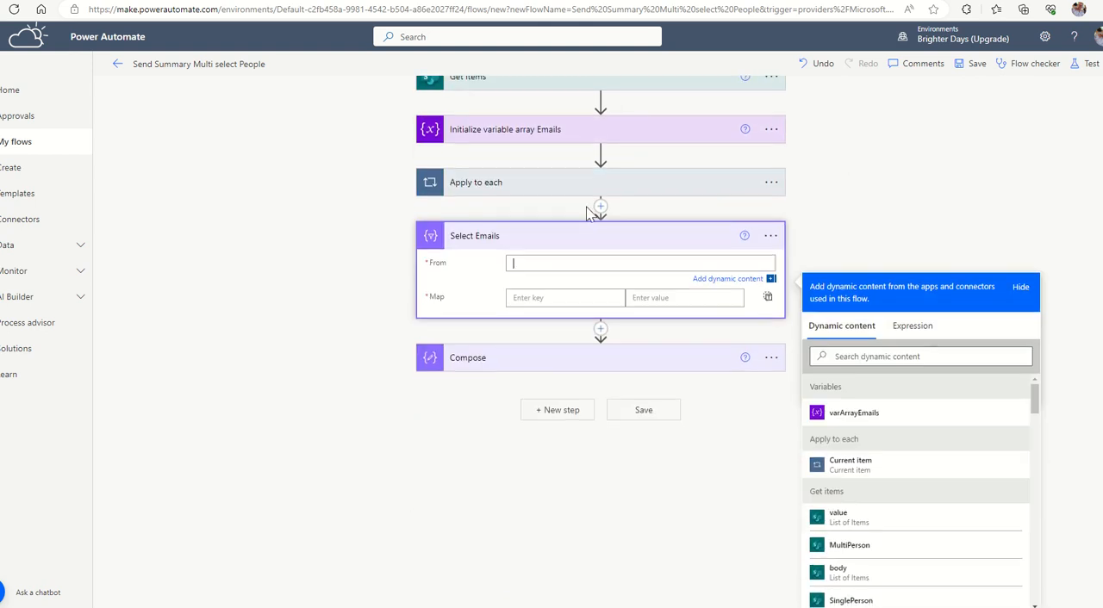
left_click(843, 415)
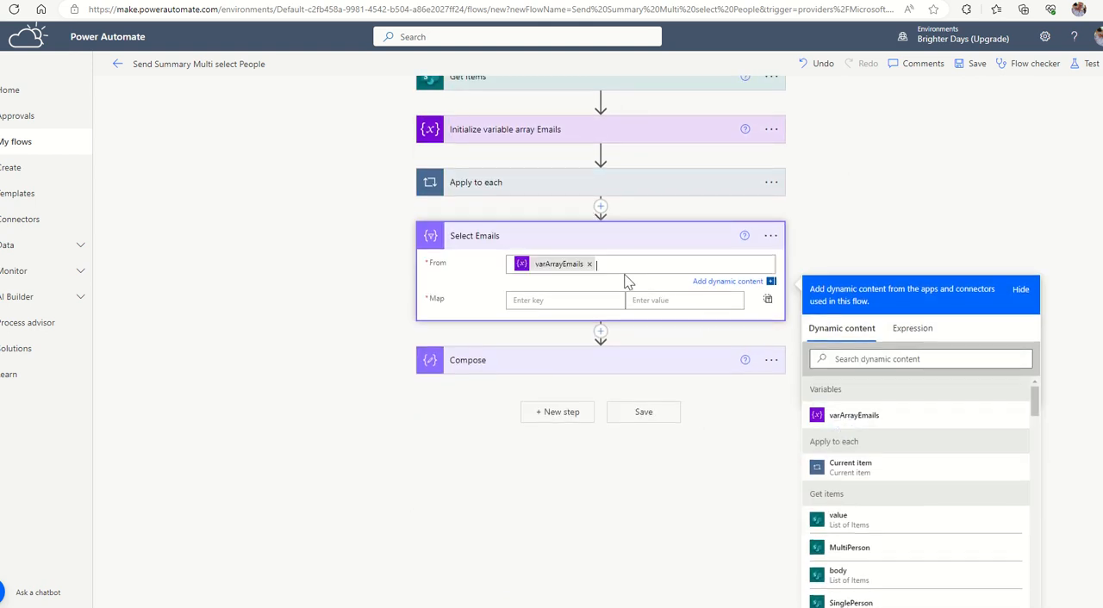
Map the key TaskEmail to the expression item()?['Email'] in the Select Emails action.
left_click(584, 299)
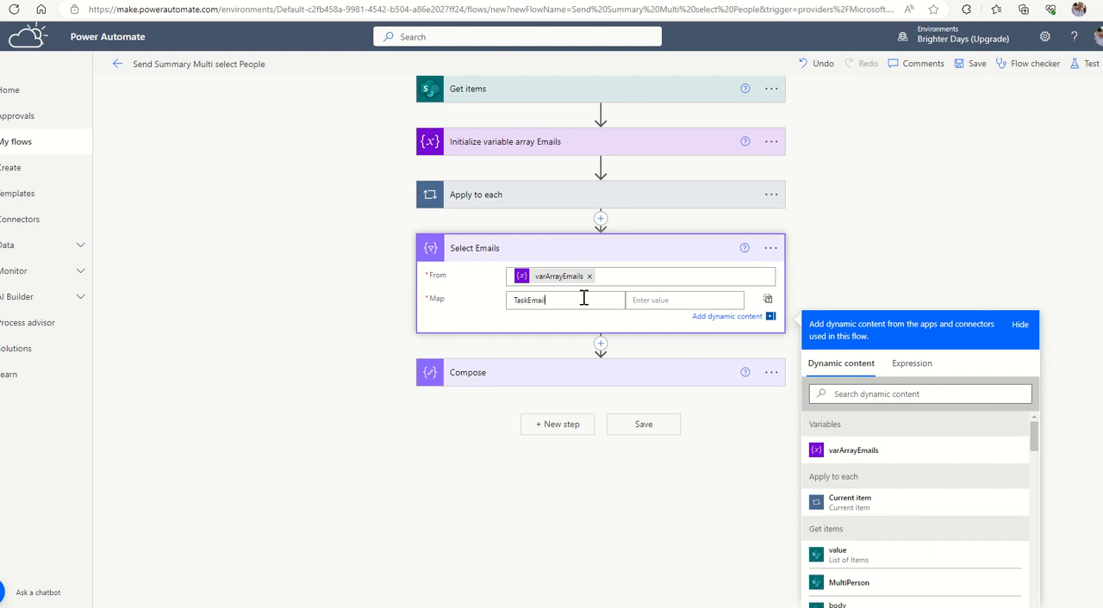
left_click(662, 299)
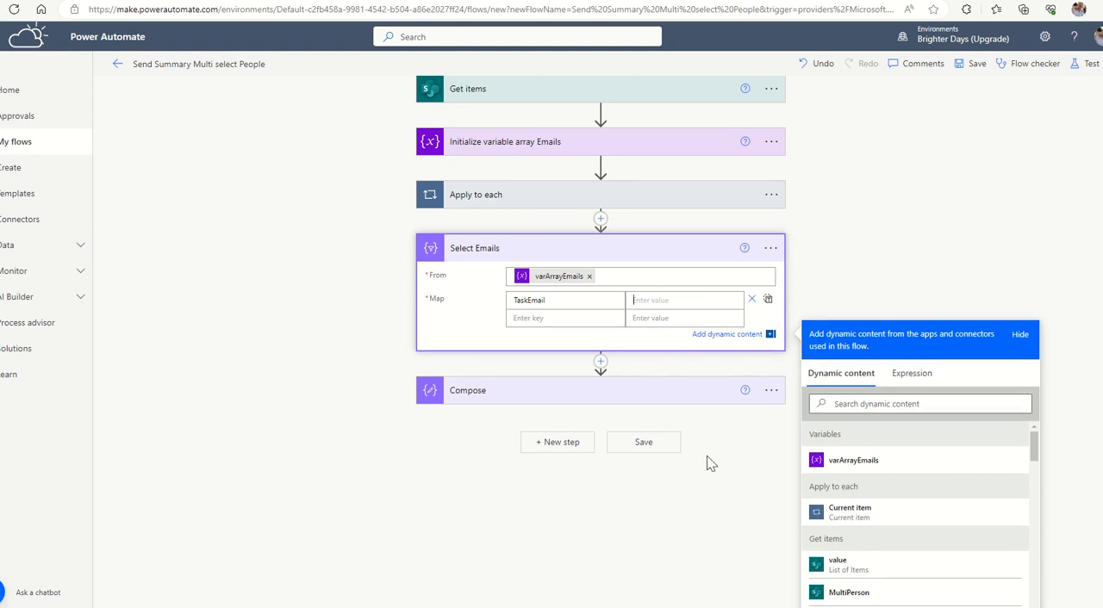
left_click(909, 377)
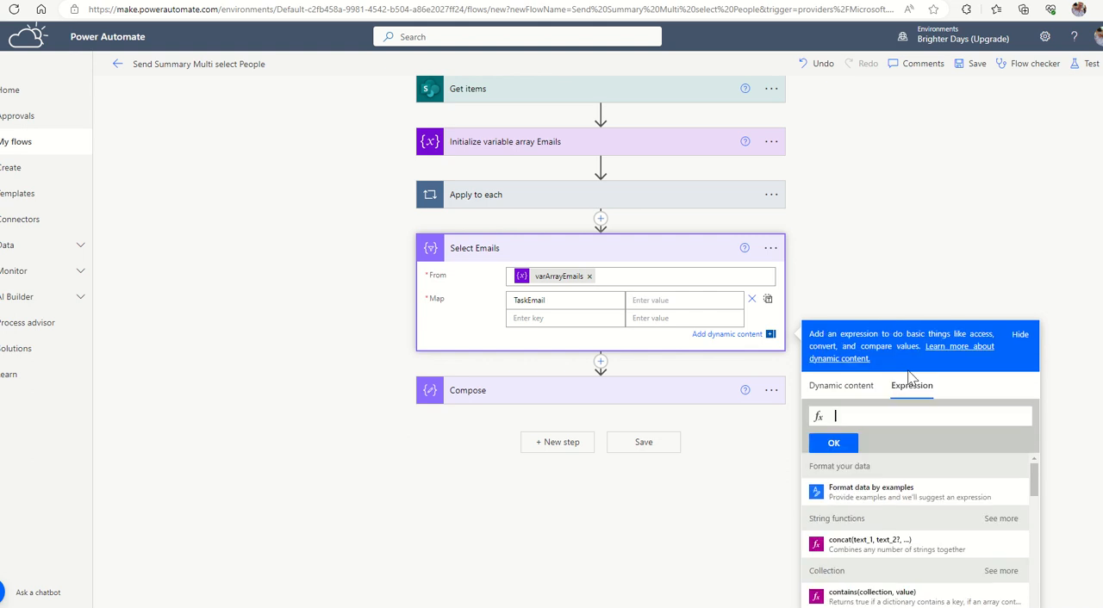
left_click(810, 414)
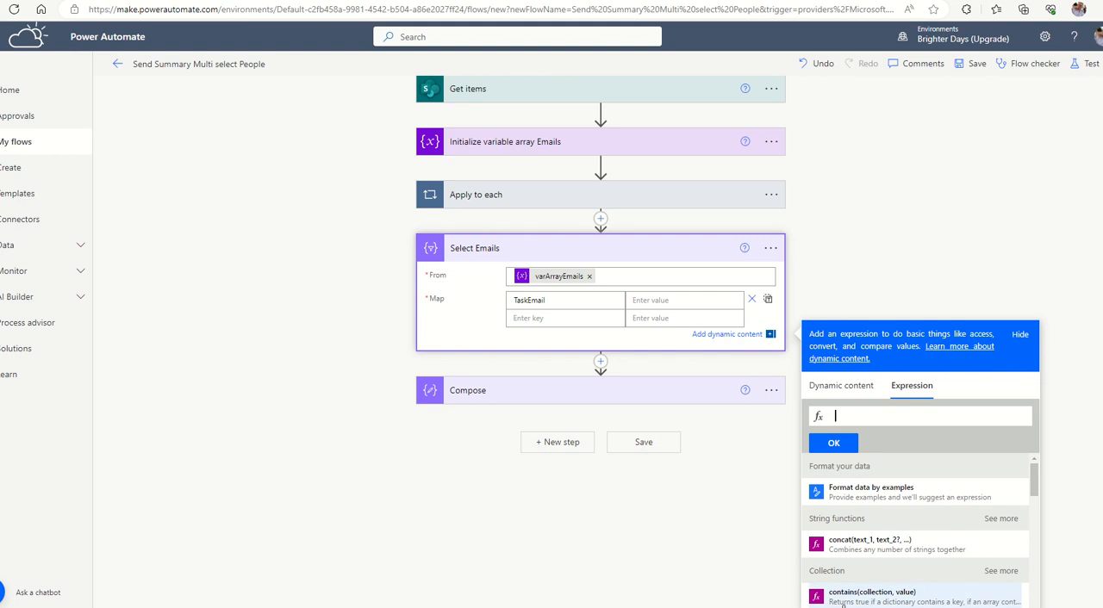
type("item")
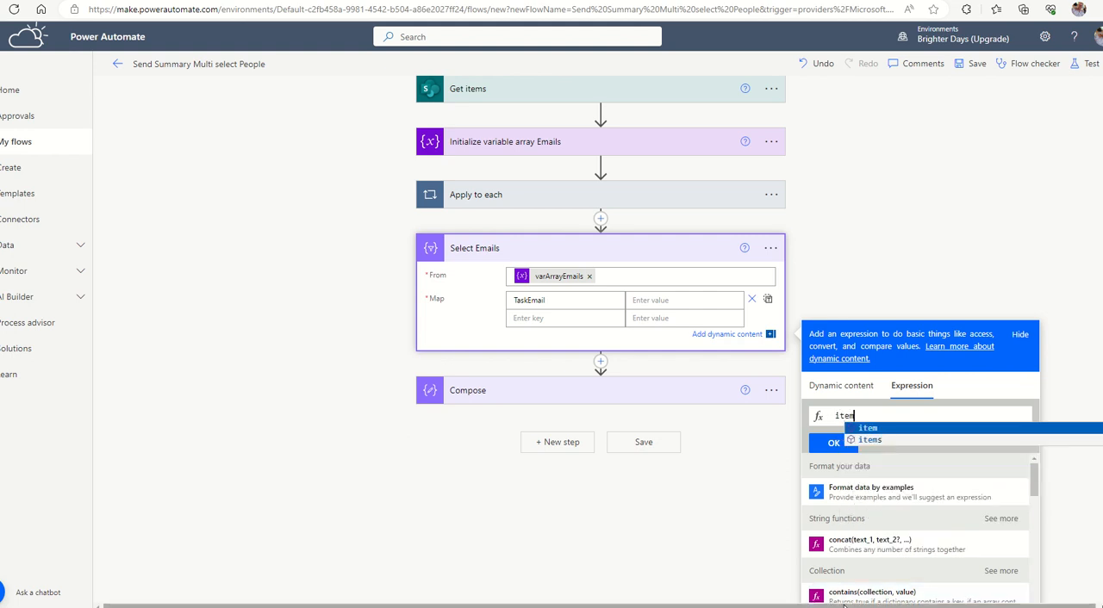
type("*")
type("()")
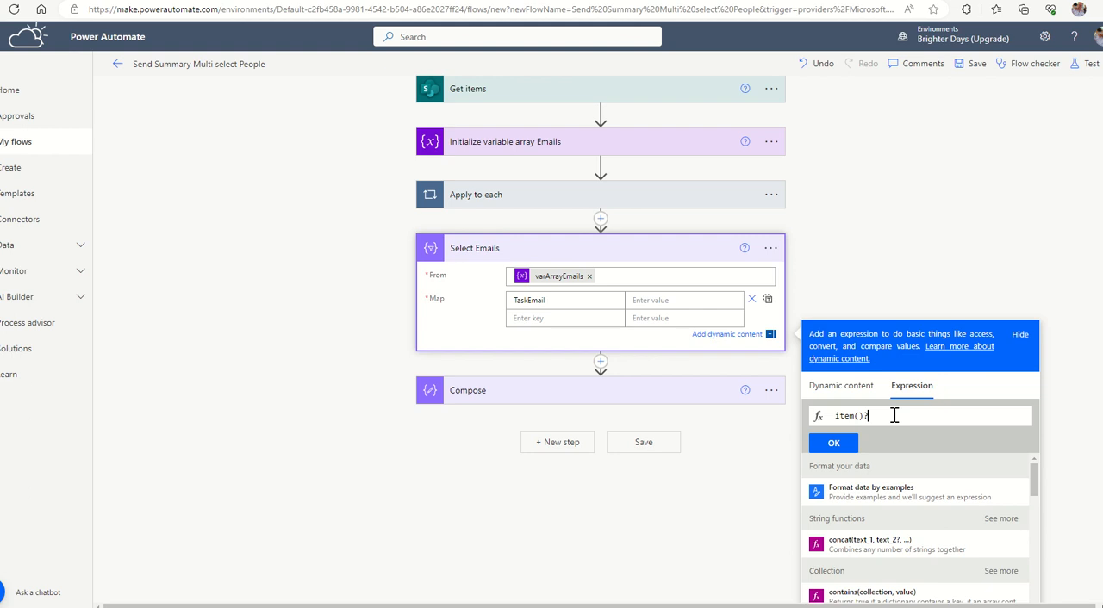
type("['Email")
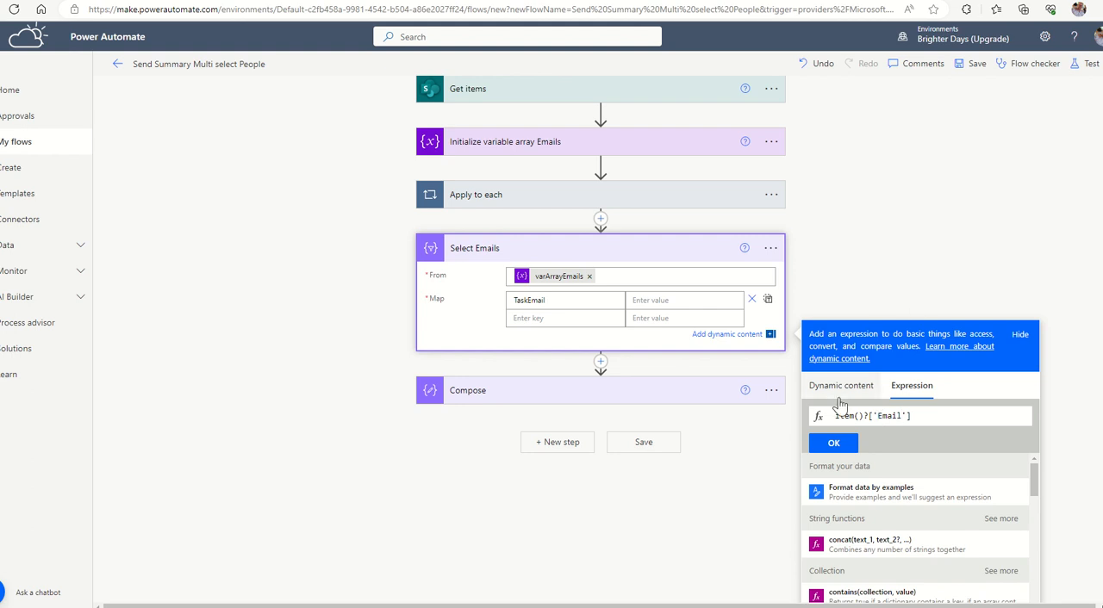
left_click(836, 444)
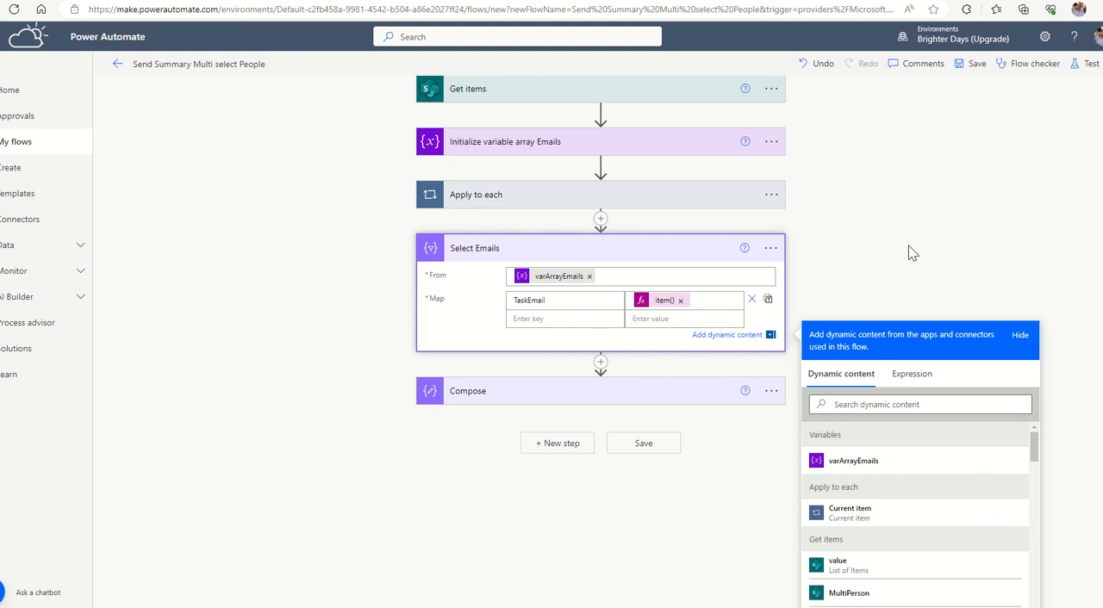
Insert a Data Operation Compose action between the Select Emails and Compose actions.
scroll(633, 266, "up", 2)
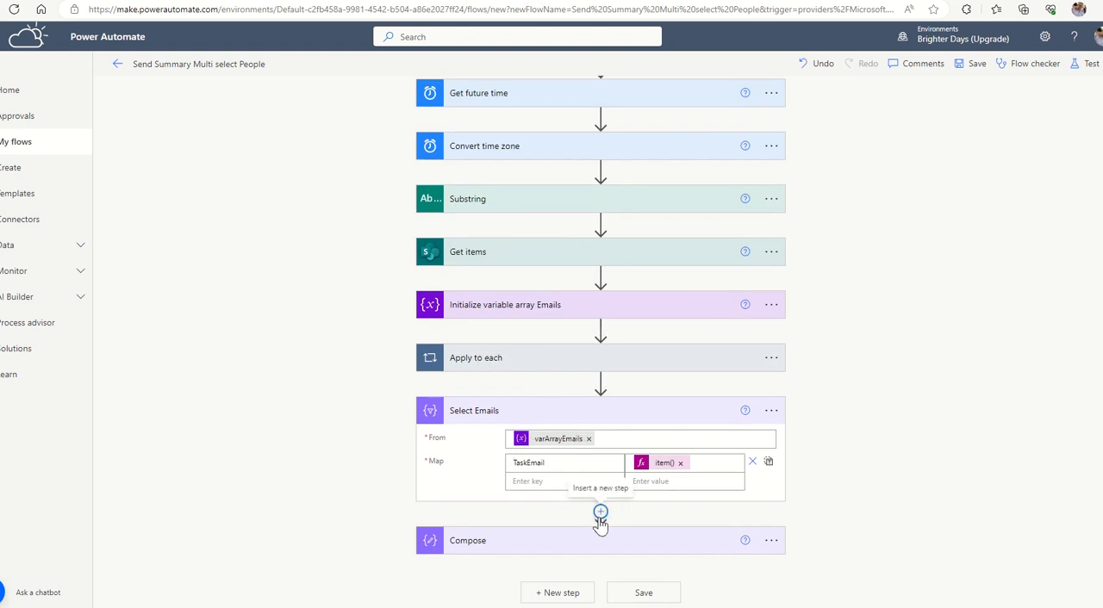
left_click(601, 517)
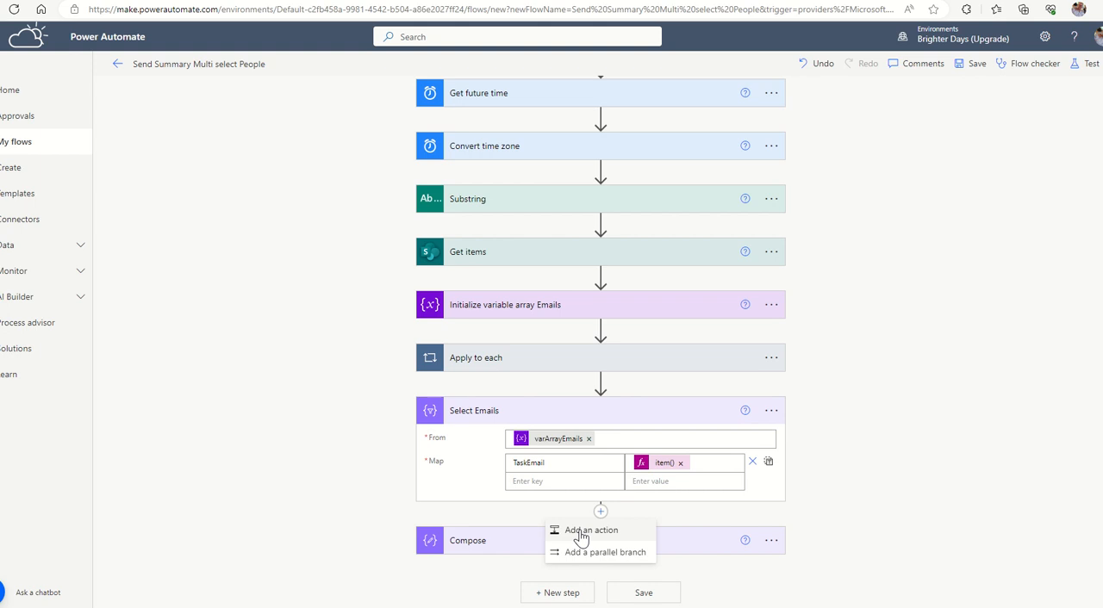
left_click(581, 535)
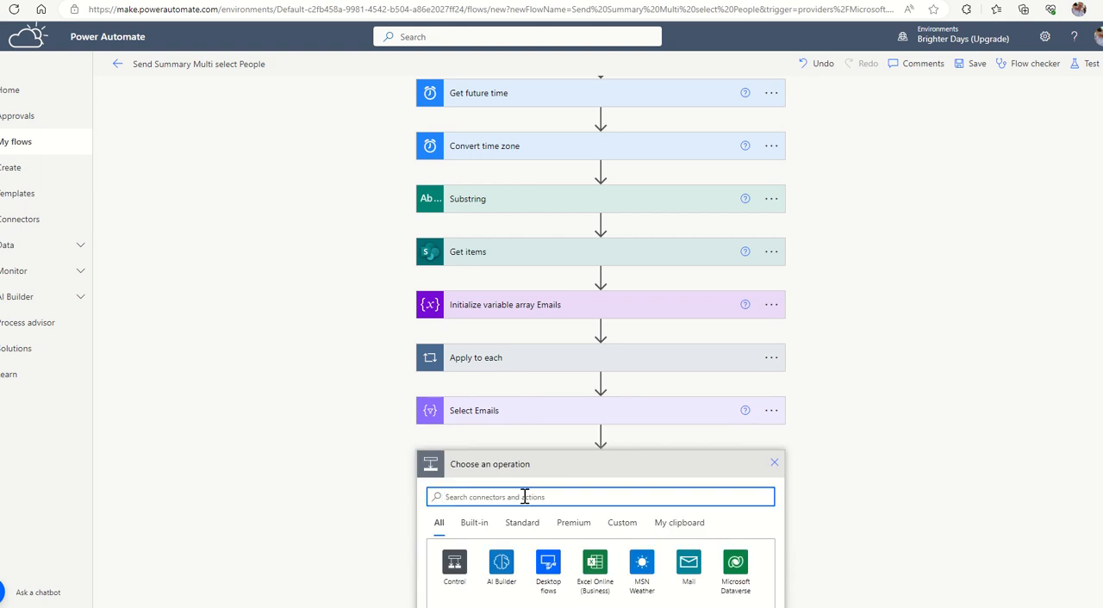
type("union")
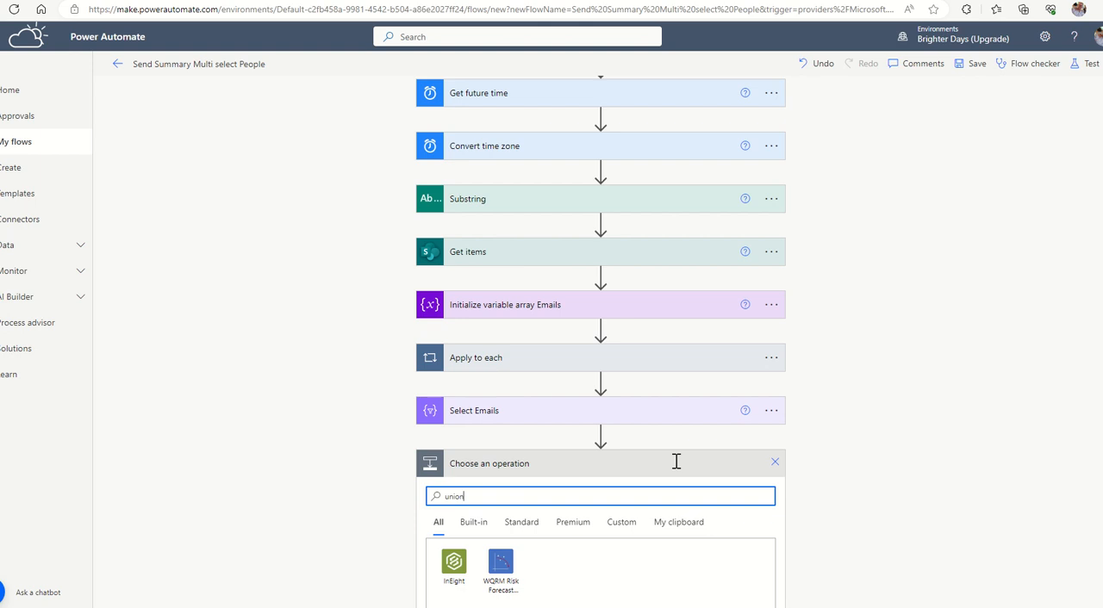
left_click_drag(496, 258, 399, 253)
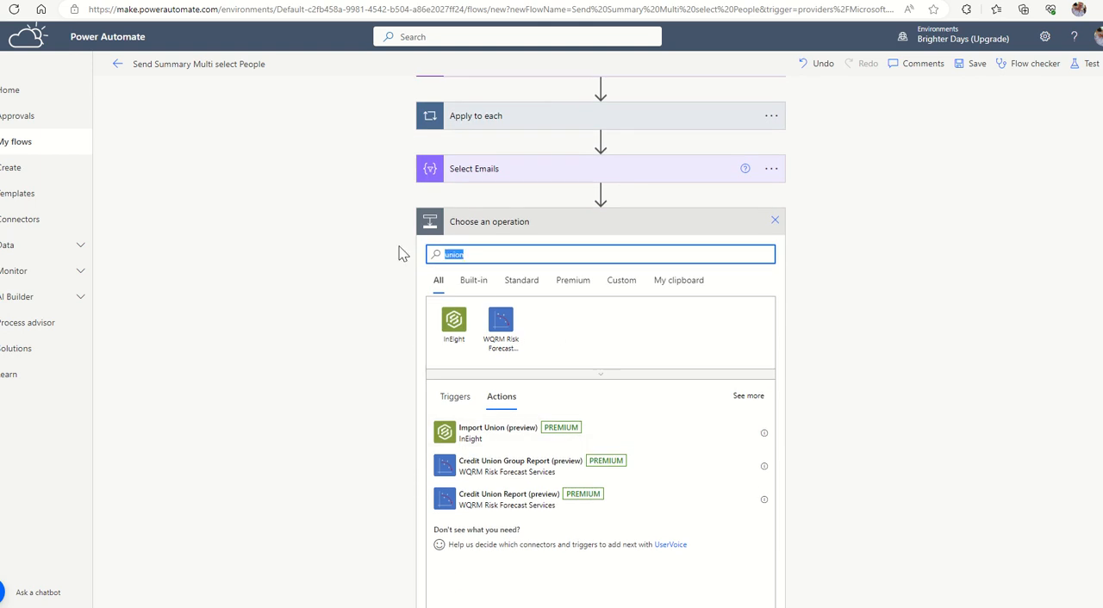
type("data")
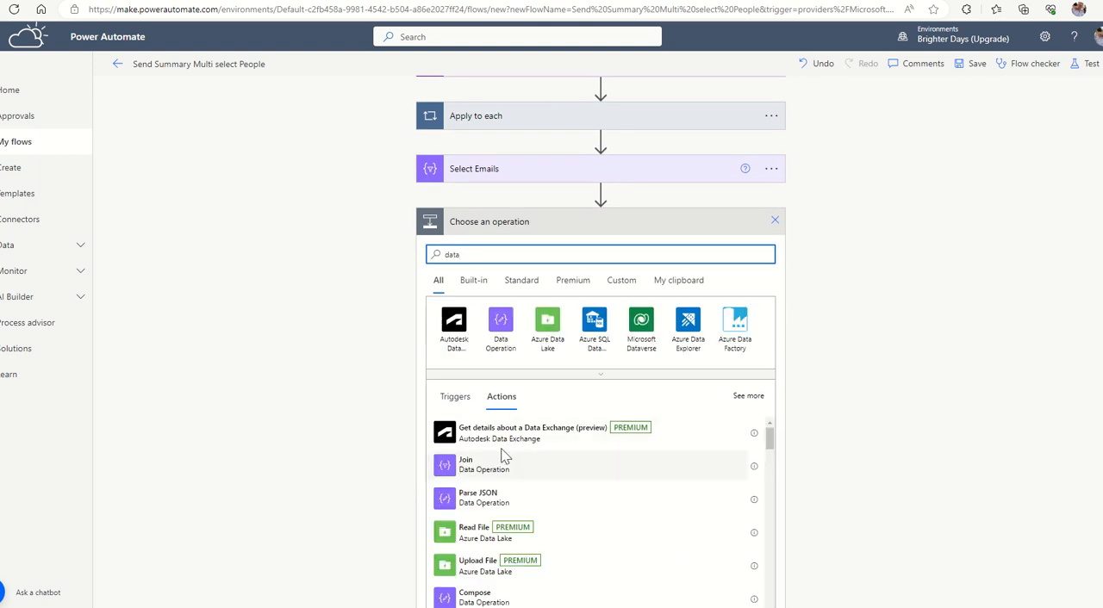
left_click(501, 325)
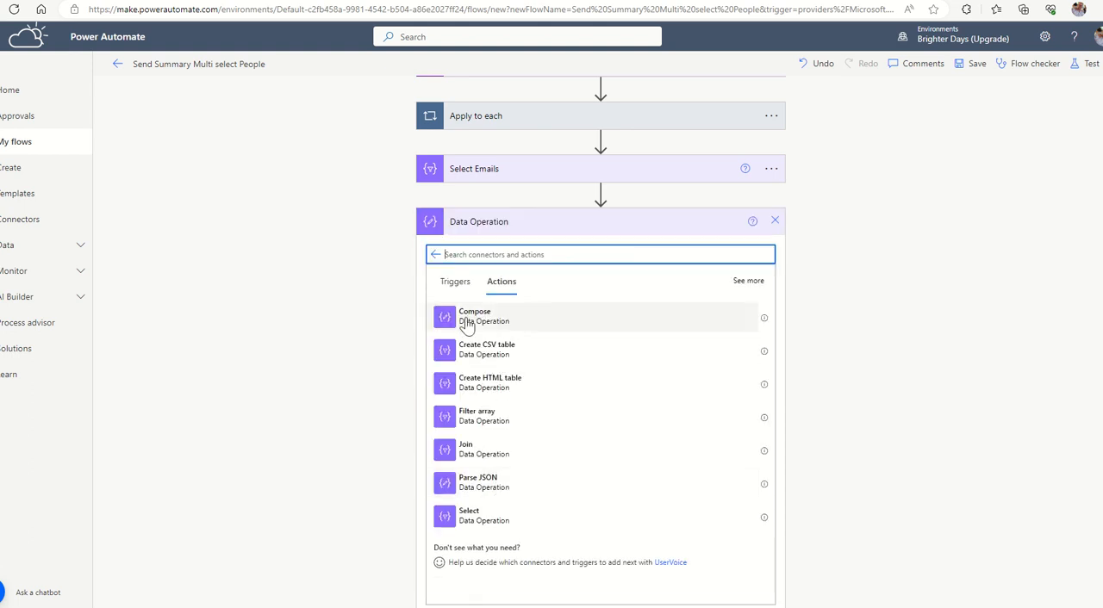
left_click(504, 324)
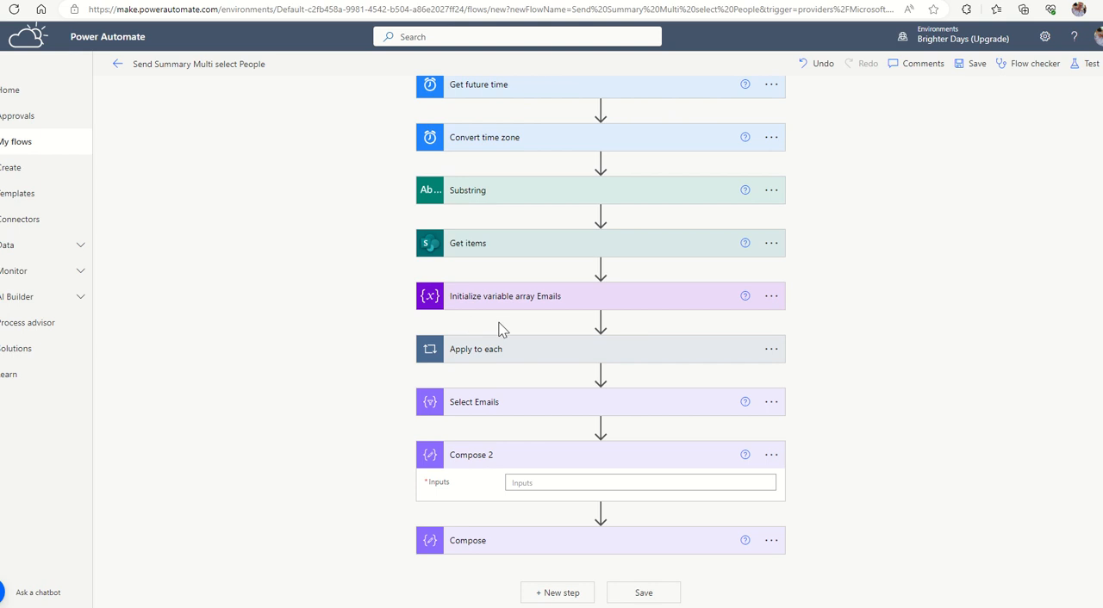
Rename the new Compose action as "Compose Union" and start editing its Inputs.
left_click(771, 455)
left_click(819, 464)
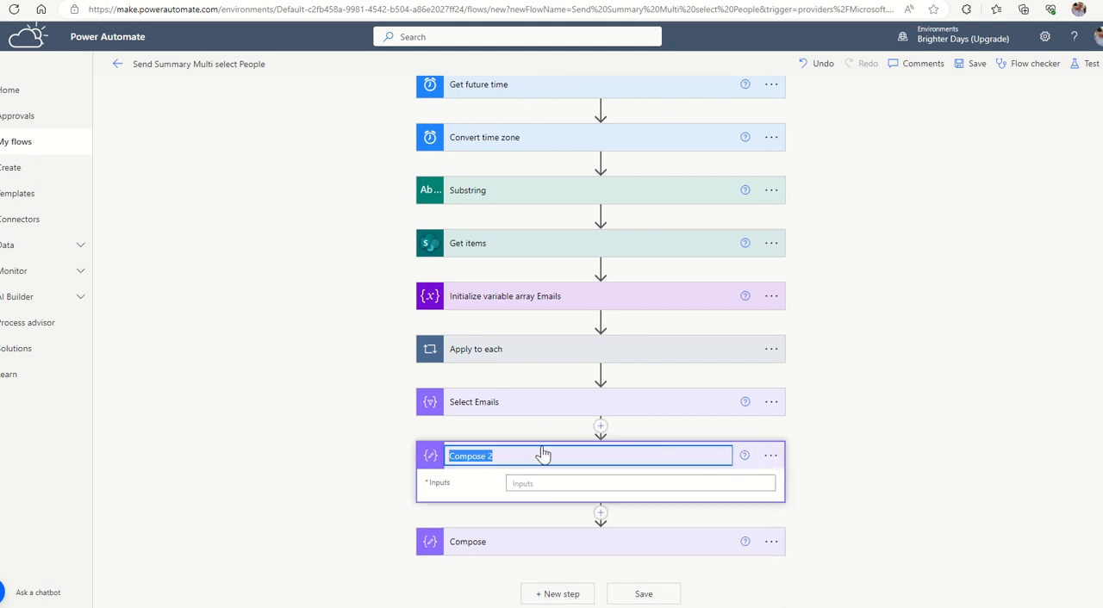
left_click(532, 456)
type("Union")
left_click(518, 483)
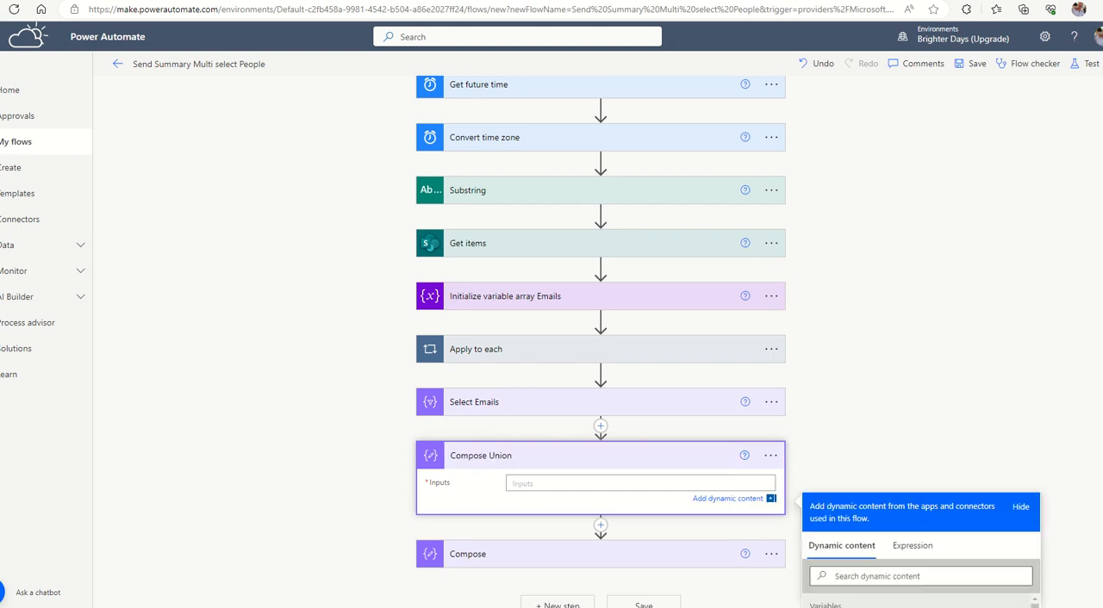
left_click(884, 357)
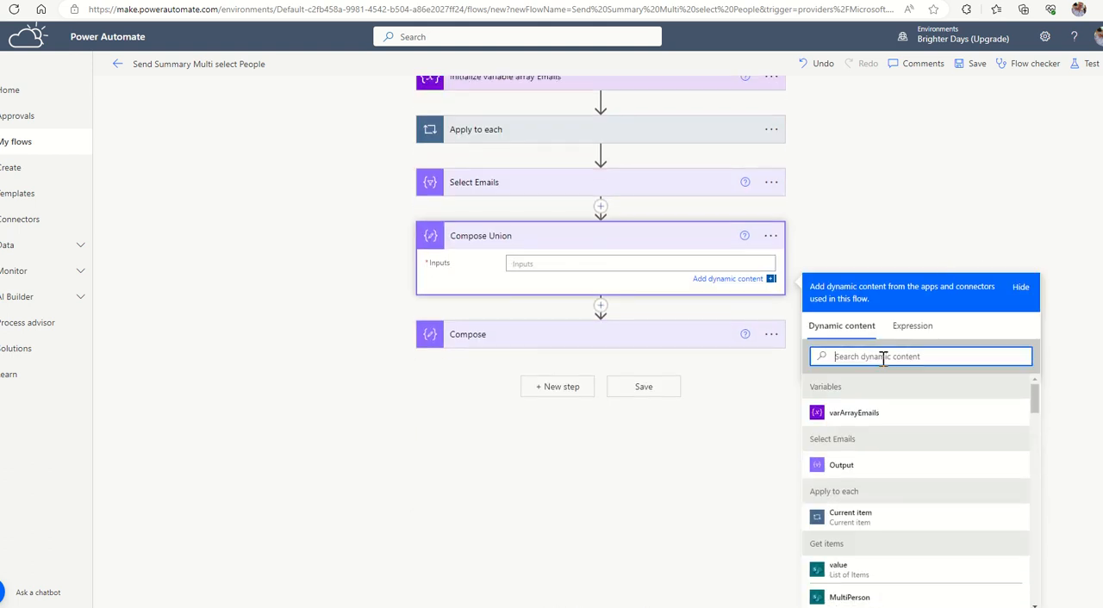
type("un")
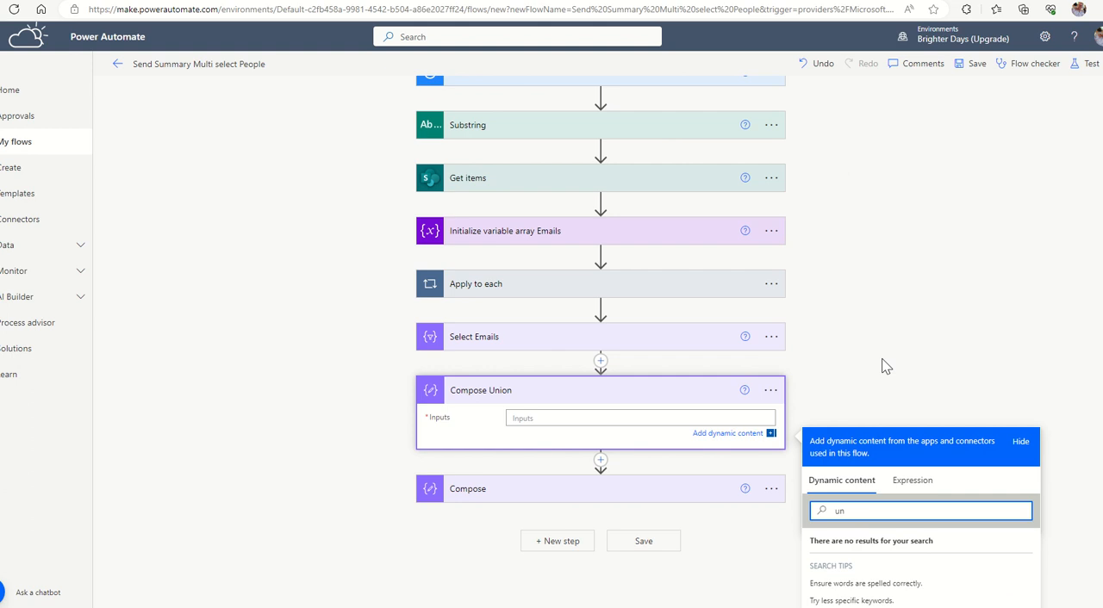
type("ion")
Start an expression with the union function for the Compose Union inputs.
left_click(912, 479)
left_click(849, 520)
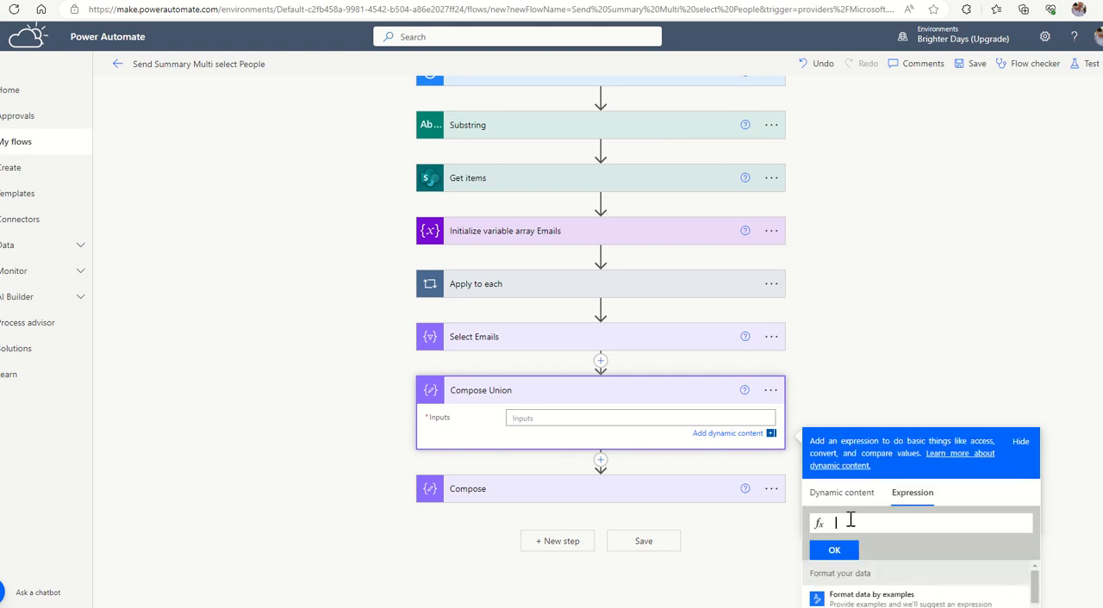
type("un")
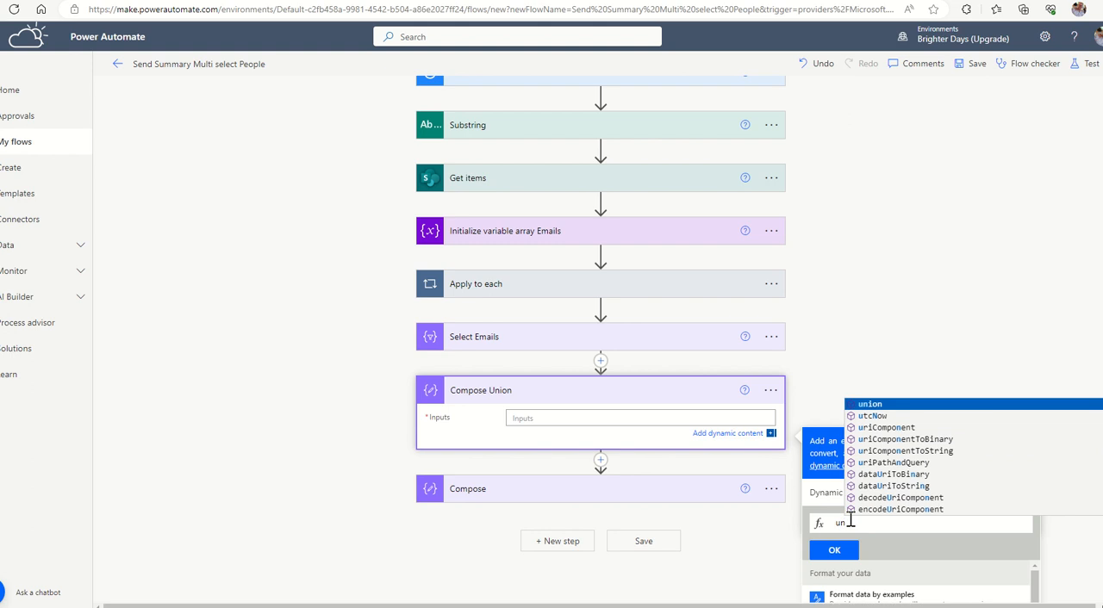
key("Tab")
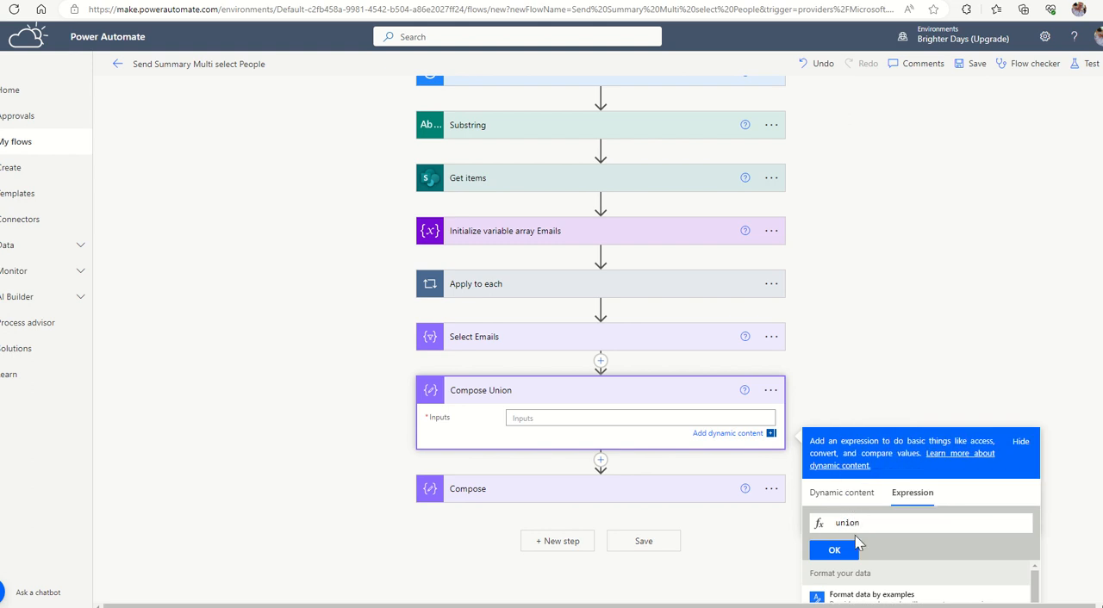
type("(")
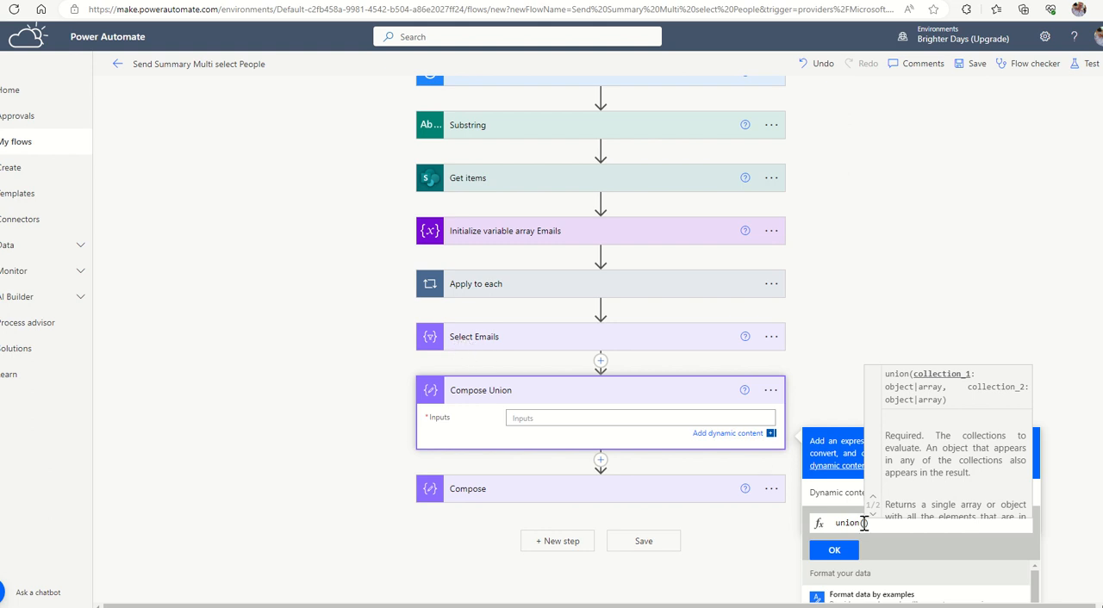
Enter body('Select_Email') as the first collection of the union expression.
type("'Se;e")
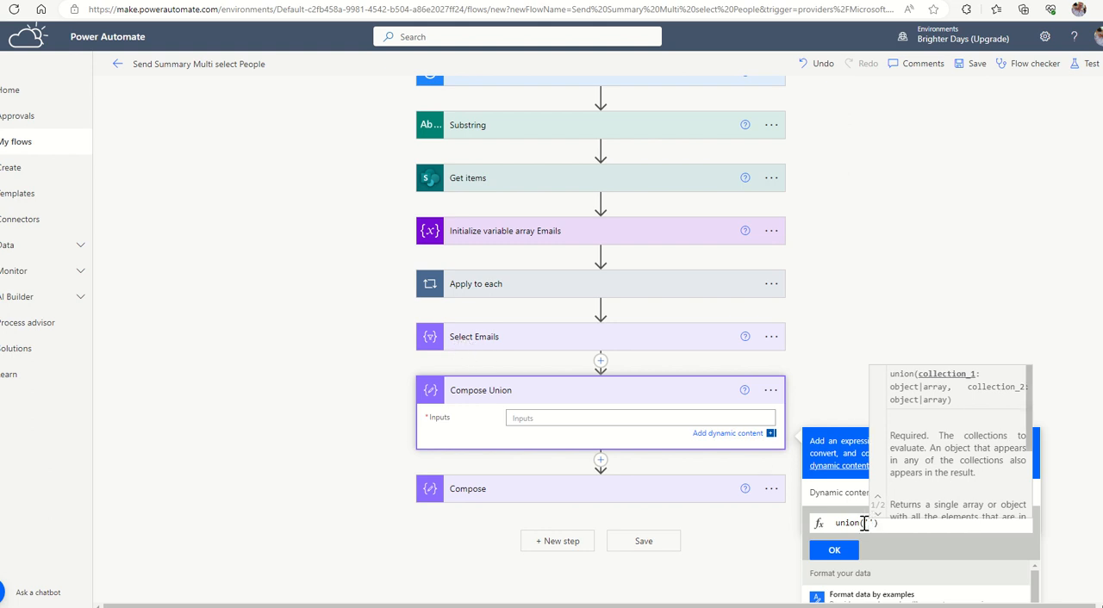
key("BackSpace")
key("BackSpace")
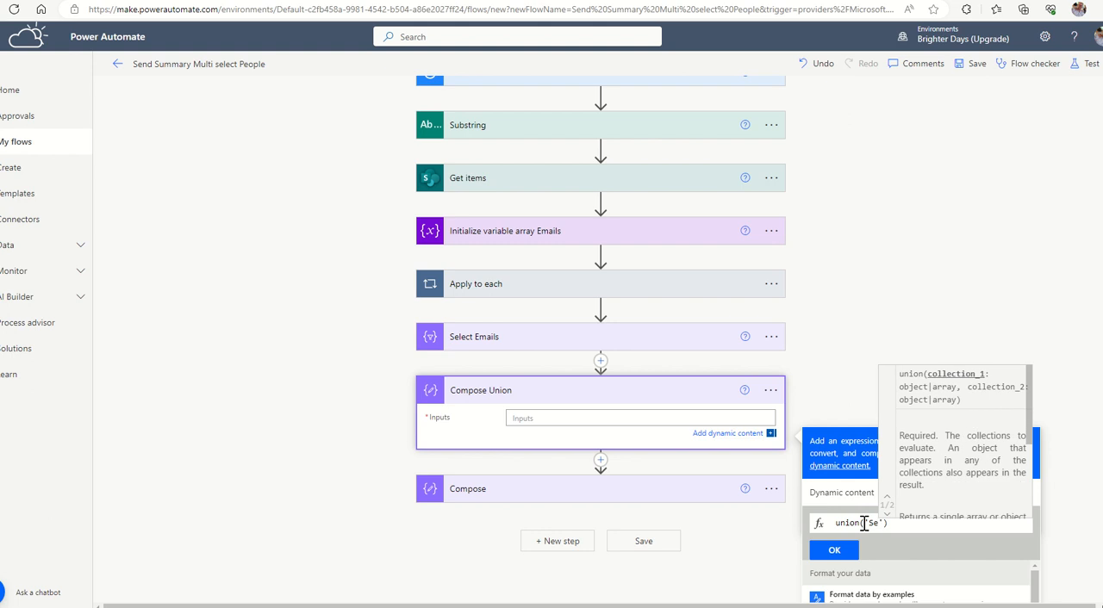
type("lect")
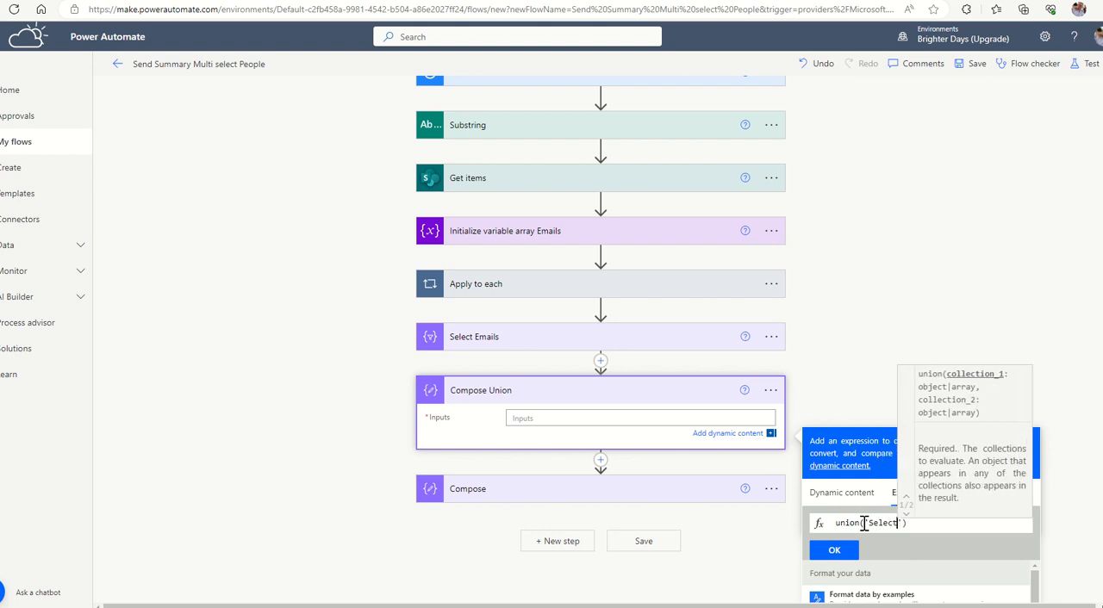
type("_Em")
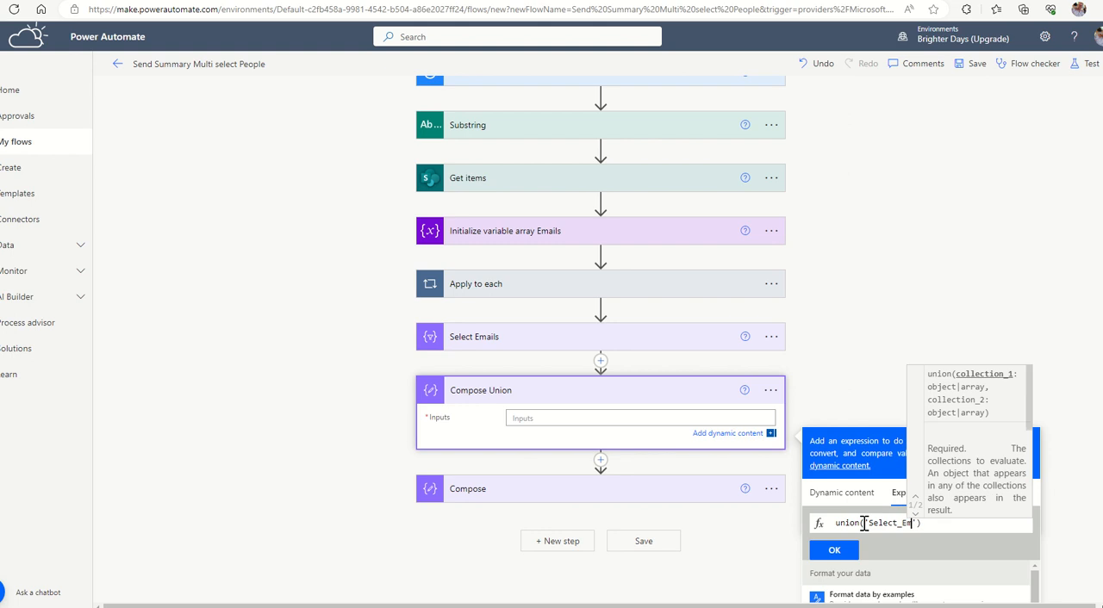
type("ail")
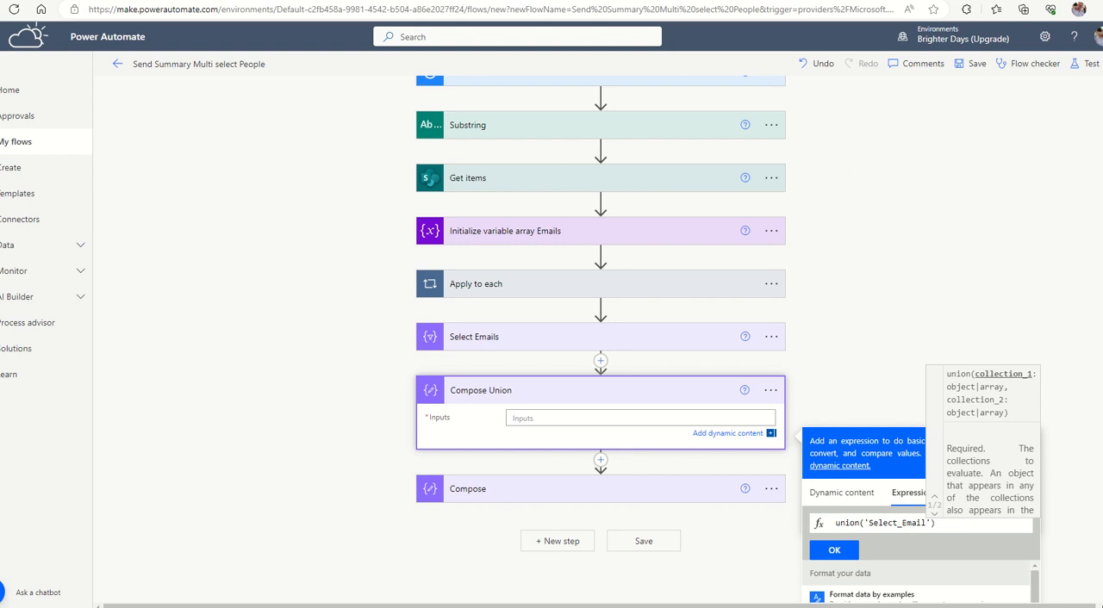
left_click(864, 523)
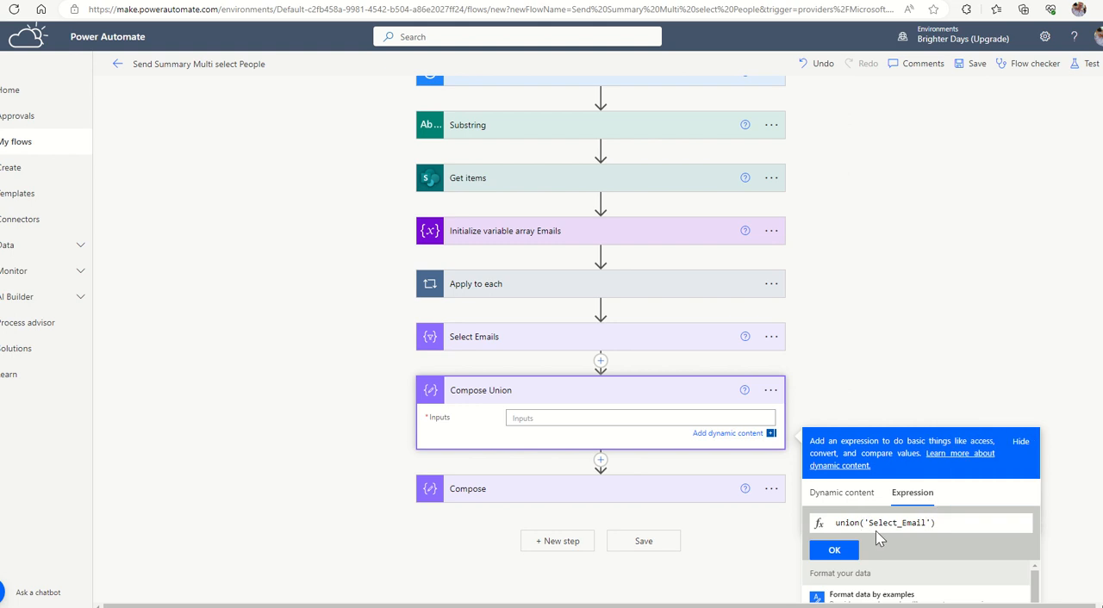
type("body('Select_Email'")
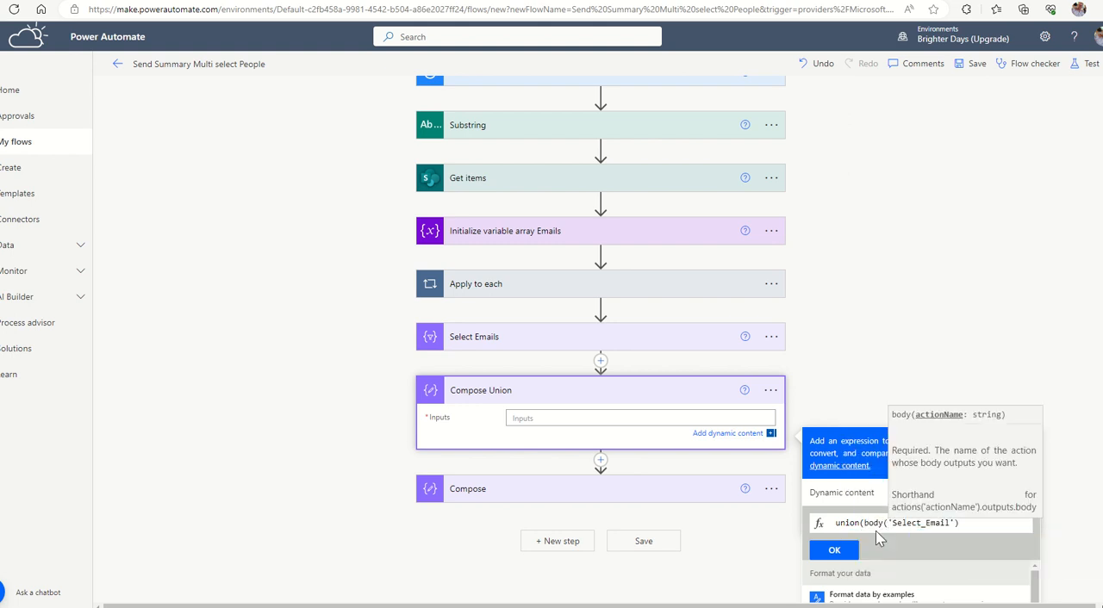
type(")")
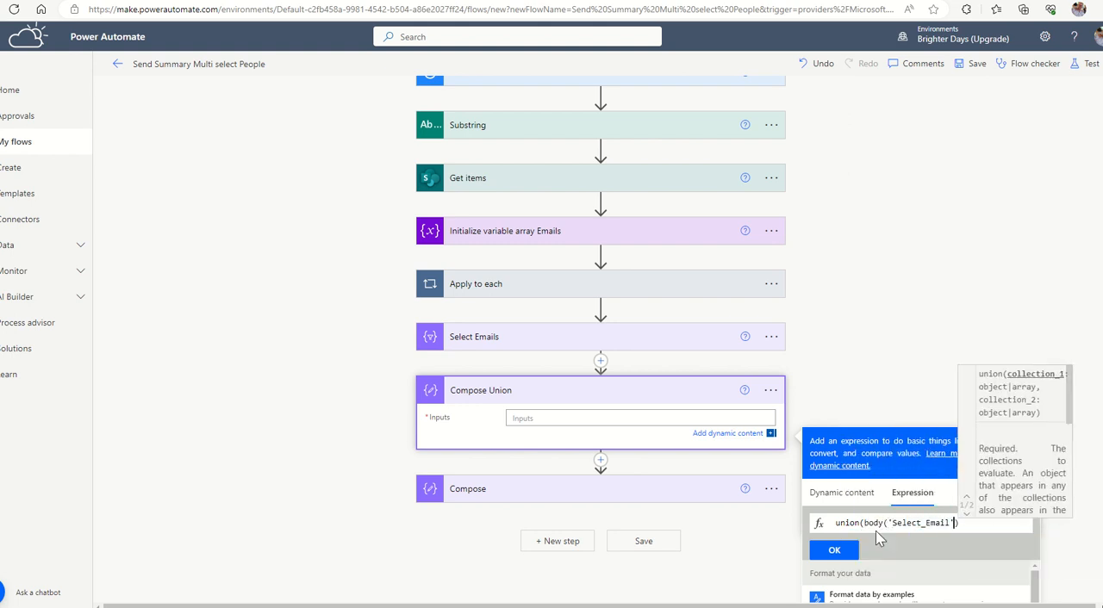
type(")")
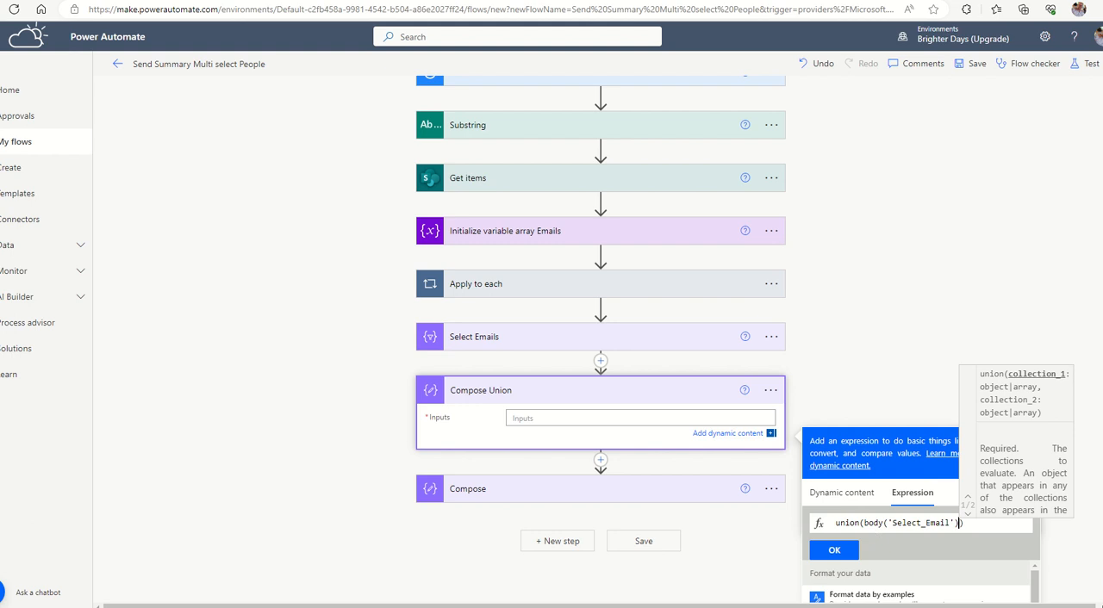
type(",")
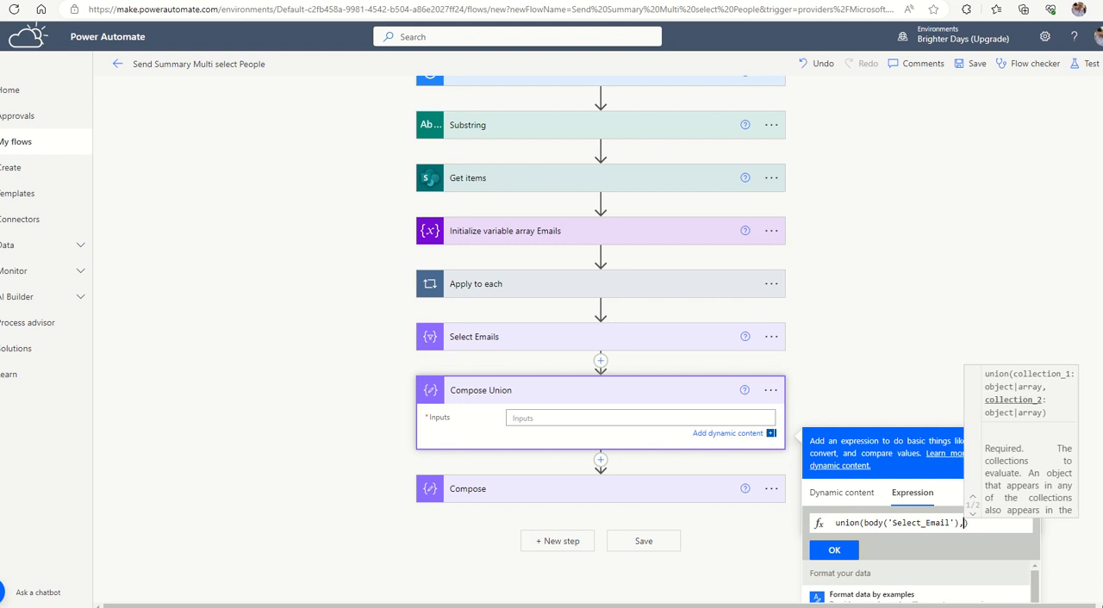
type("body(")
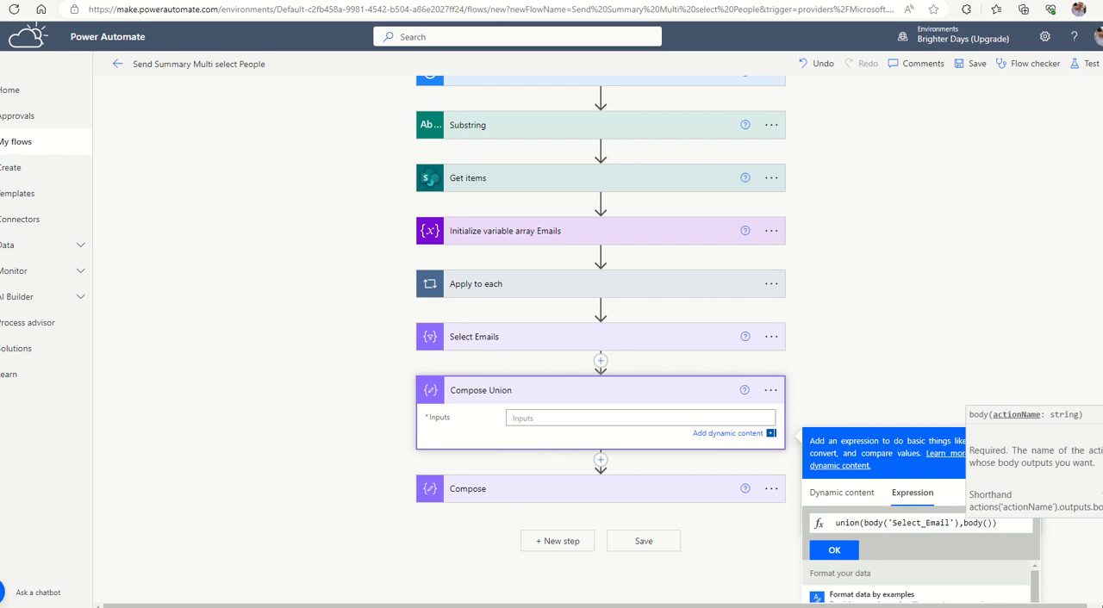
type("'Select")
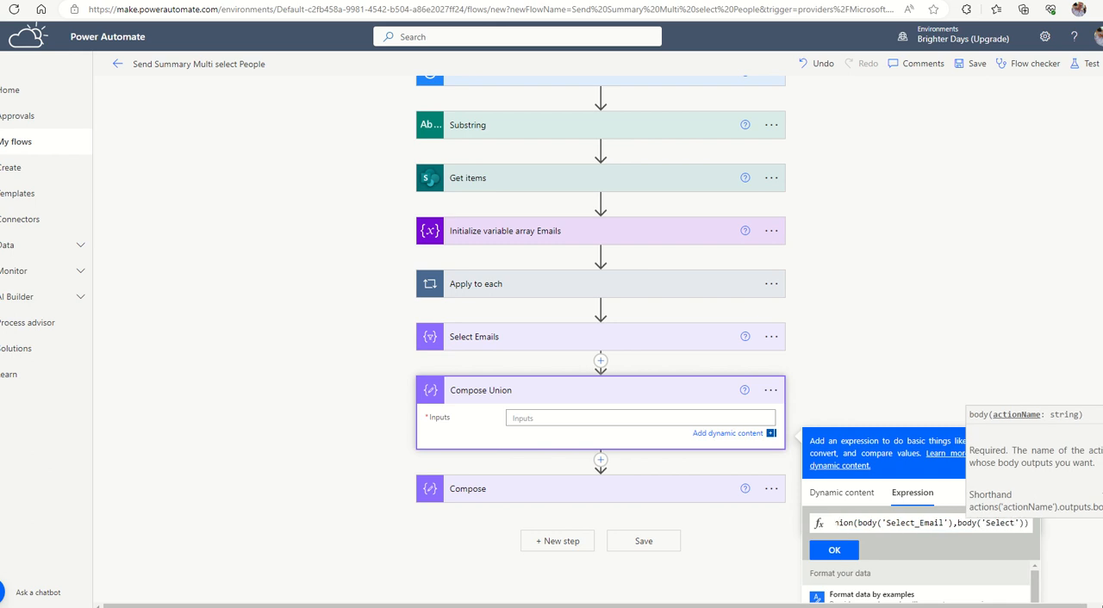
type("_E")
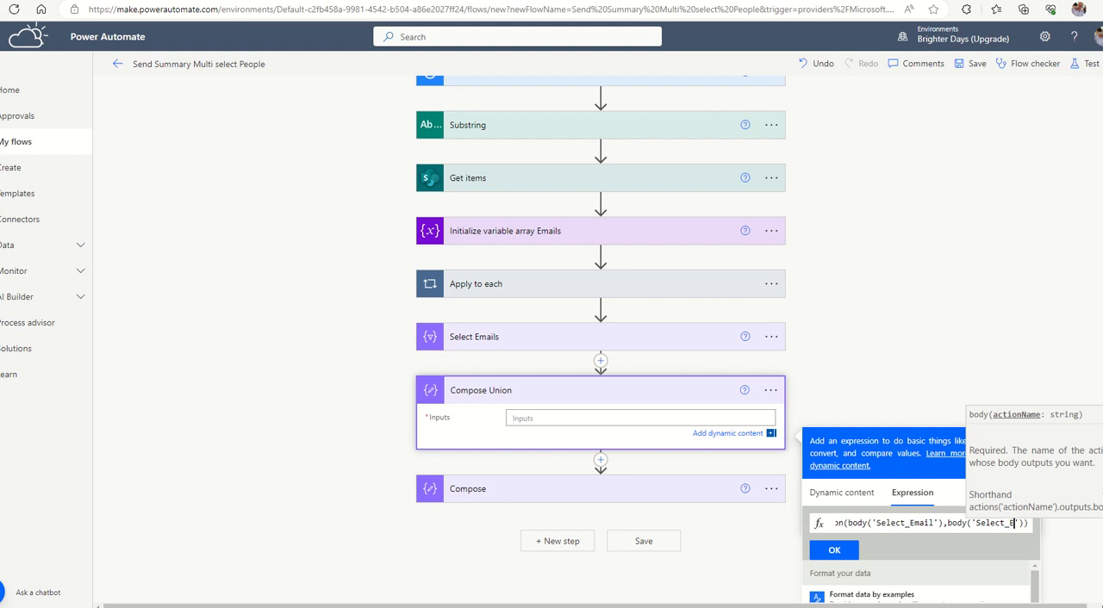
type("mail")
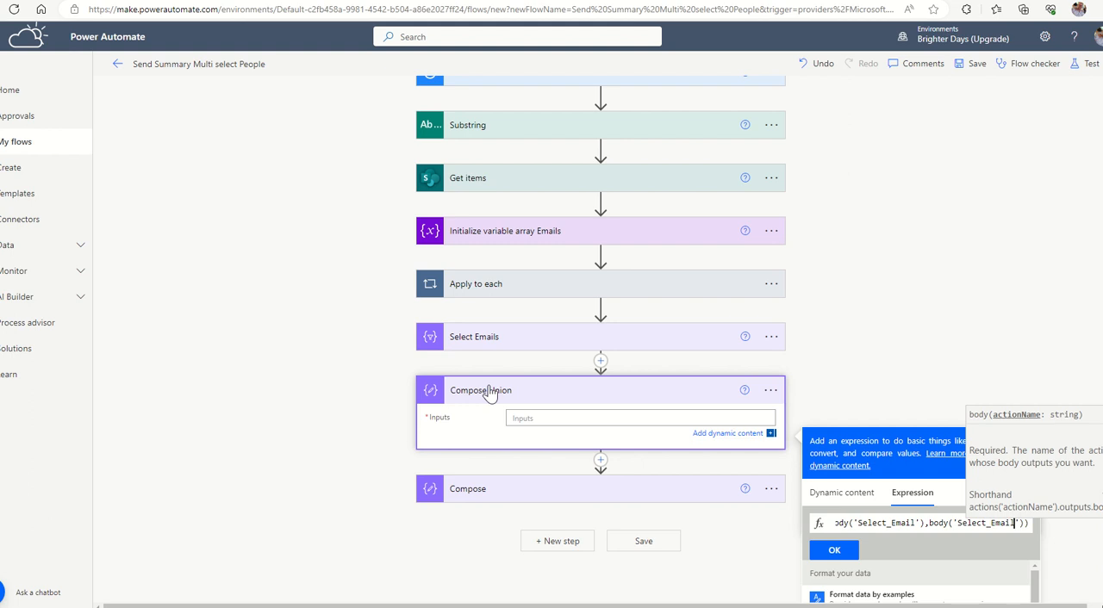
Add body('Select_Email') as the union's second collection and insert the expression into the Compose Union inputs.
left_click(838, 551)
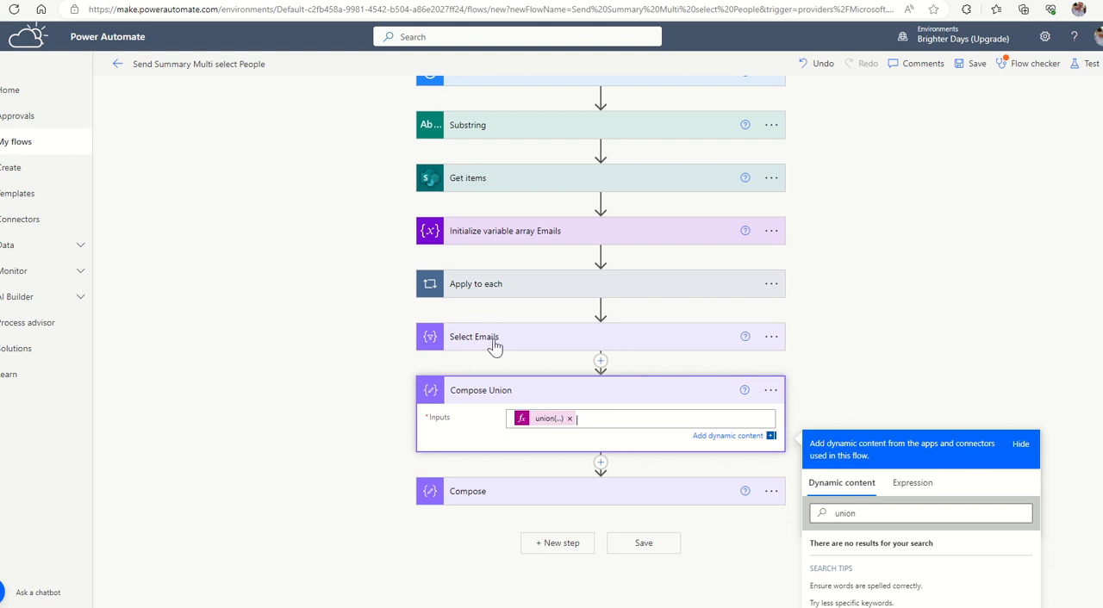
Correct both action references in the Compose Union expression to Select_Emails and update it.
left_click(550, 420)
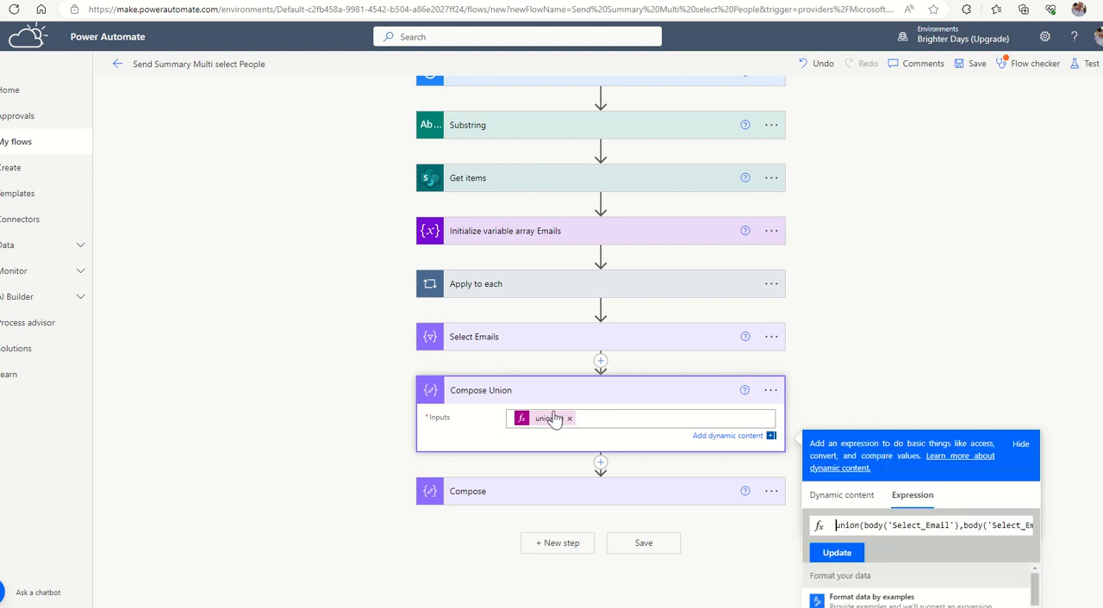
left_click(953, 524)
type("s")
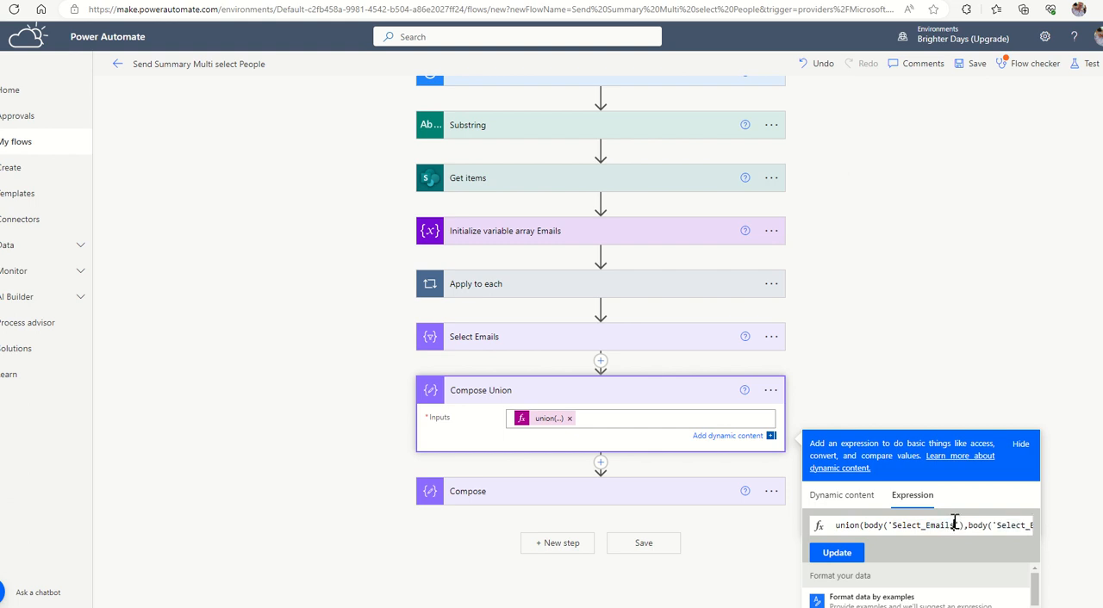
key("End")
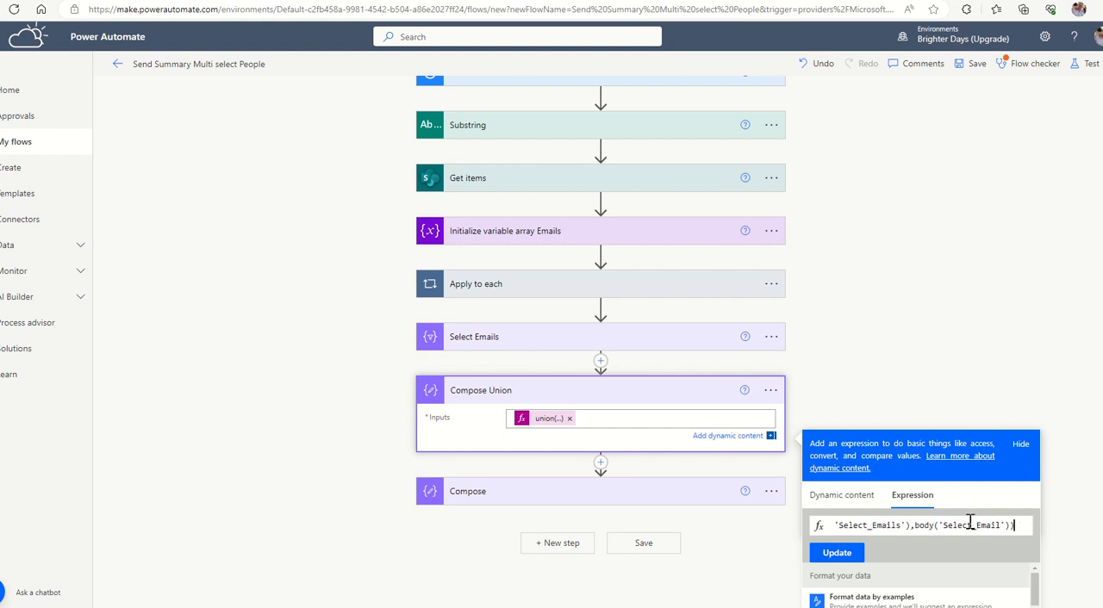
key("Left")
key("Left")
key("Left")
type("s")
left_click(837, 553)
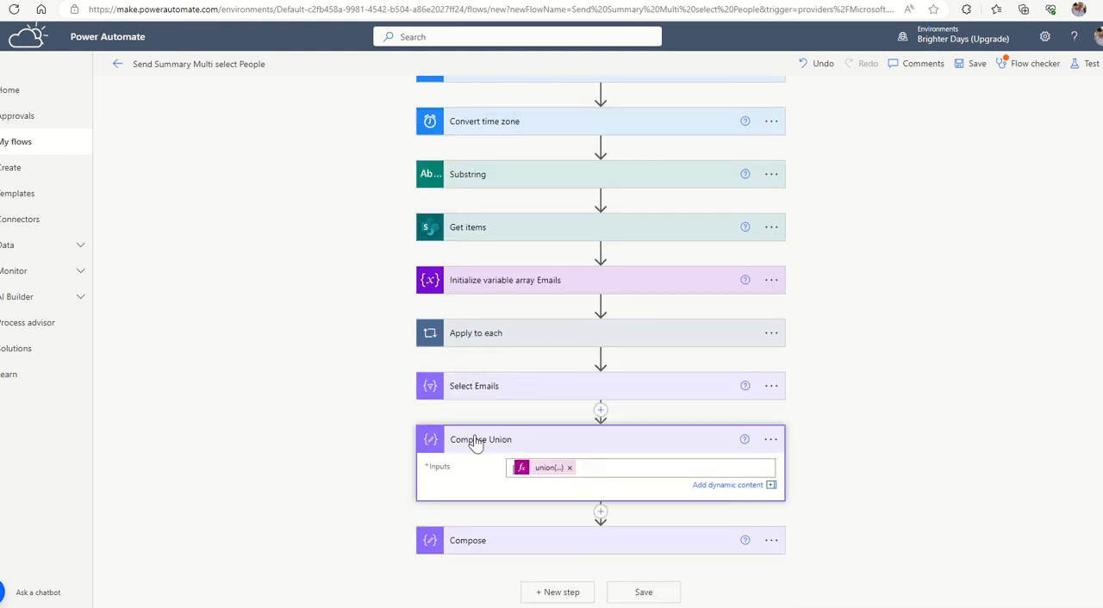
Replace the varArrayEmails variable in the final Compose action's inputs with the Outputs of Compose Union.
left_click(548, 465)
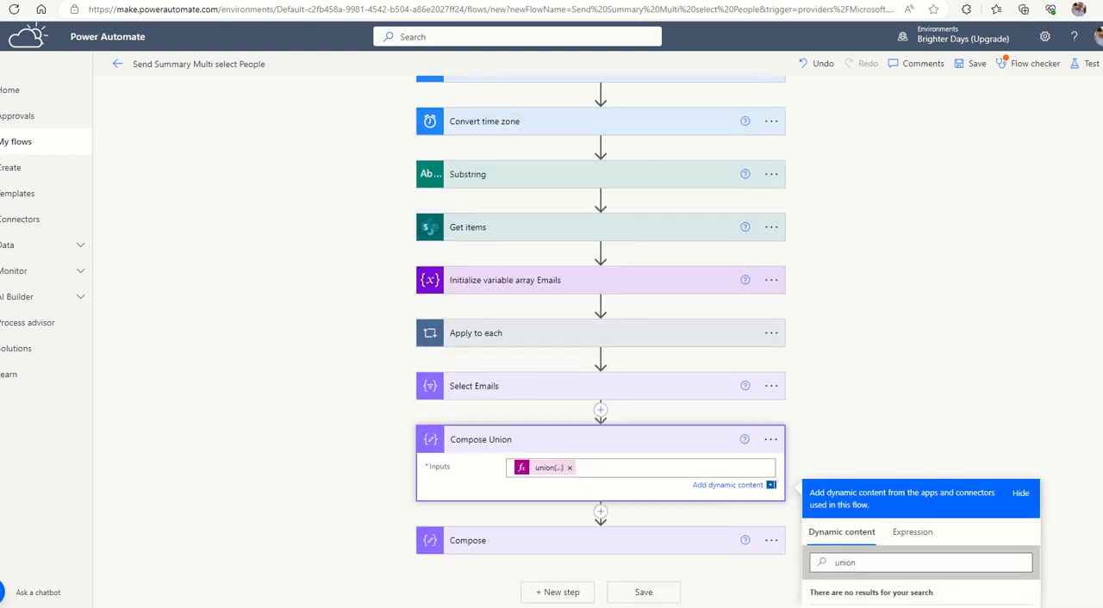
left_click(665, 543)
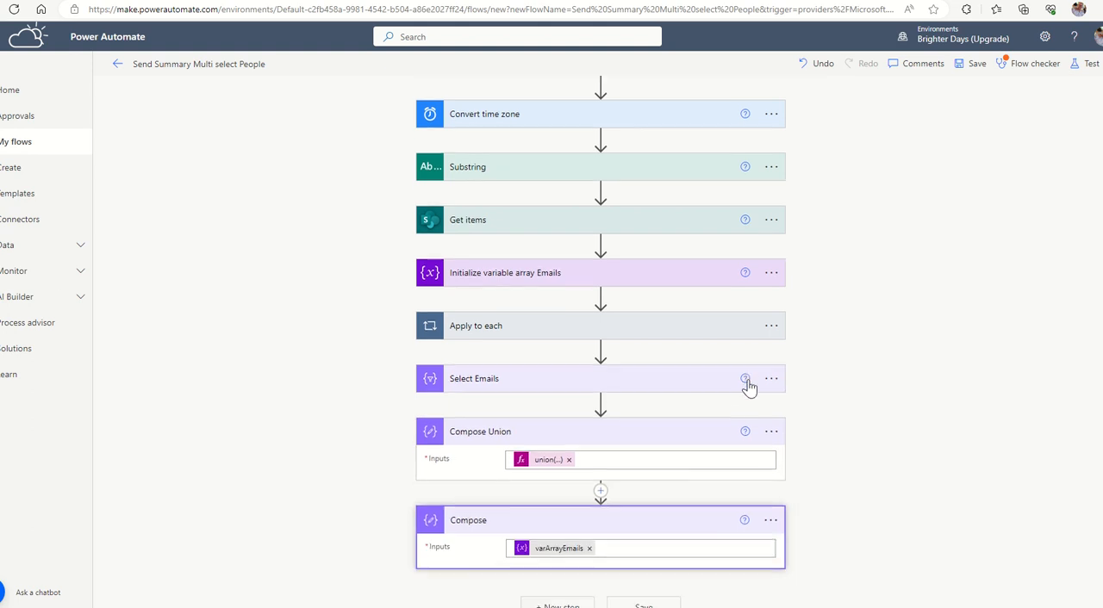
left_click(589, 548)
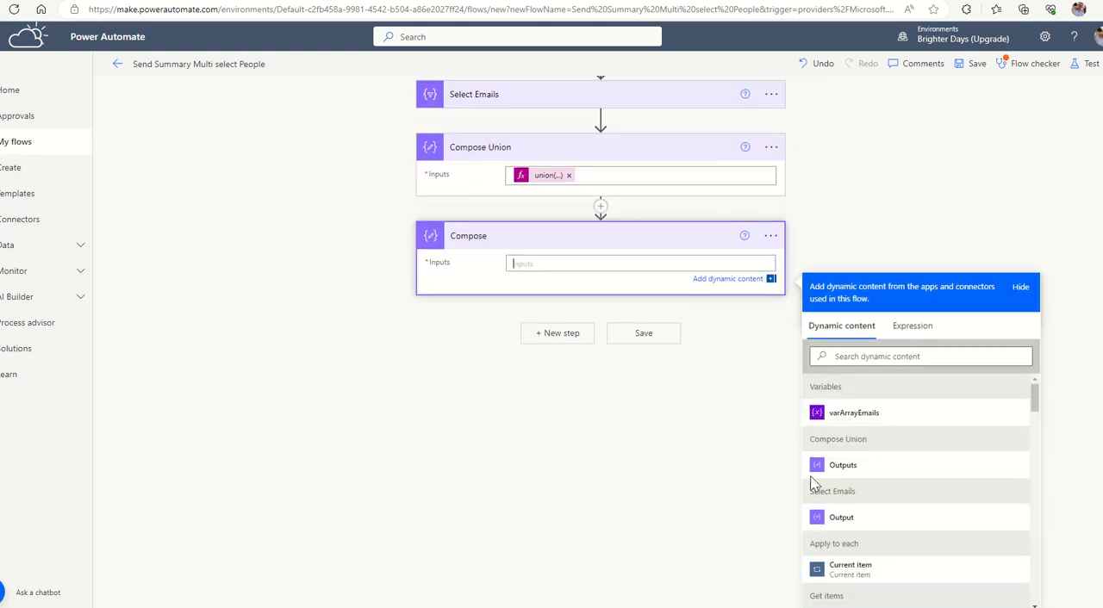
left_click(842, 465)
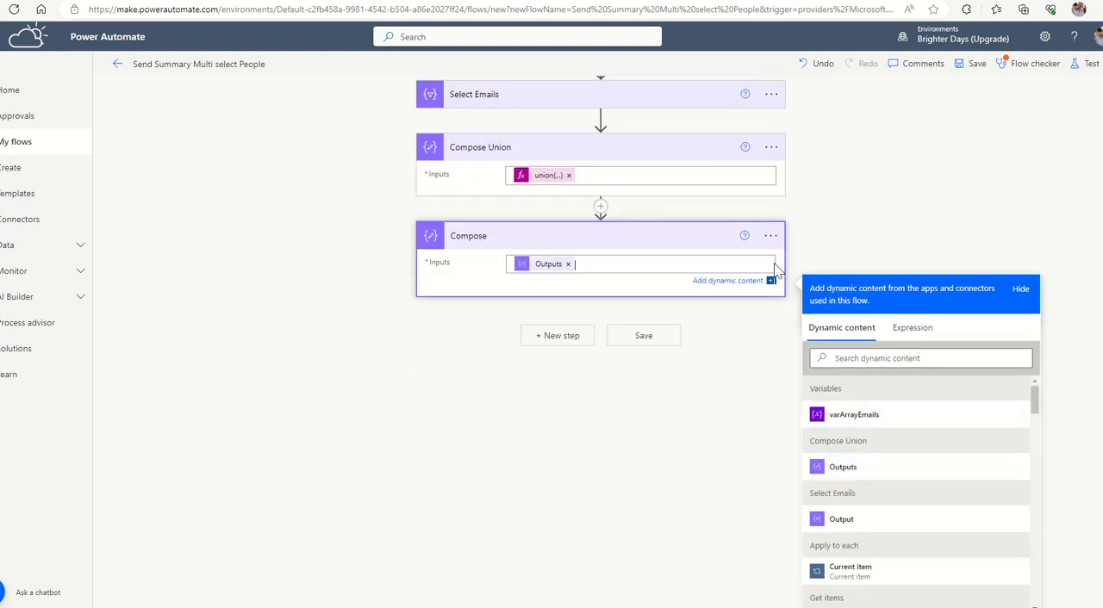
Save the flow and run a manual test of it.
left_click(976, 69)
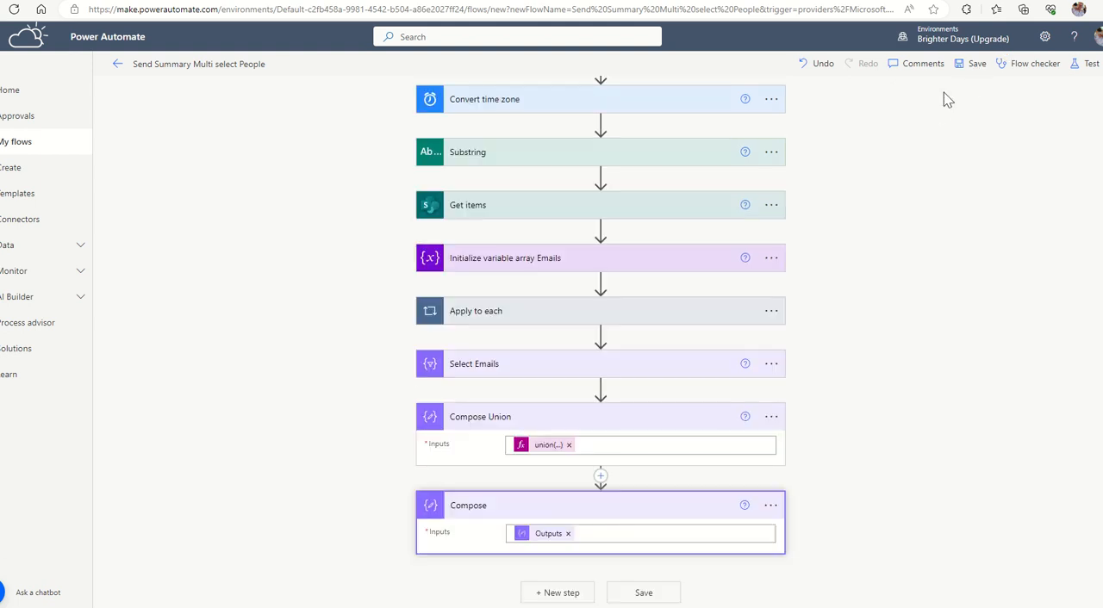
left_click(977, 69)
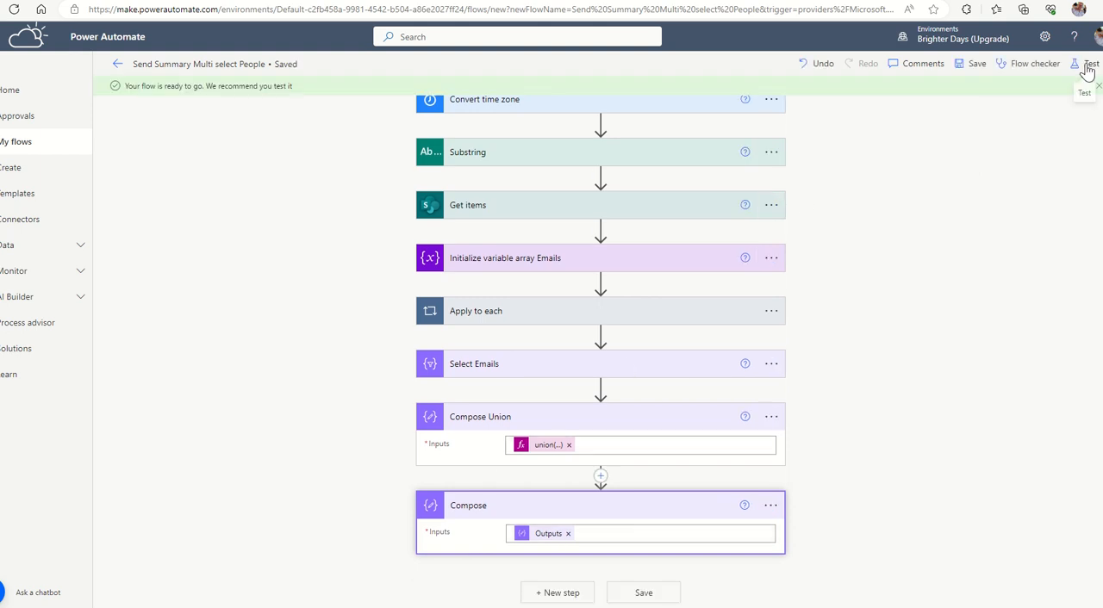
left_click(1088, 69)
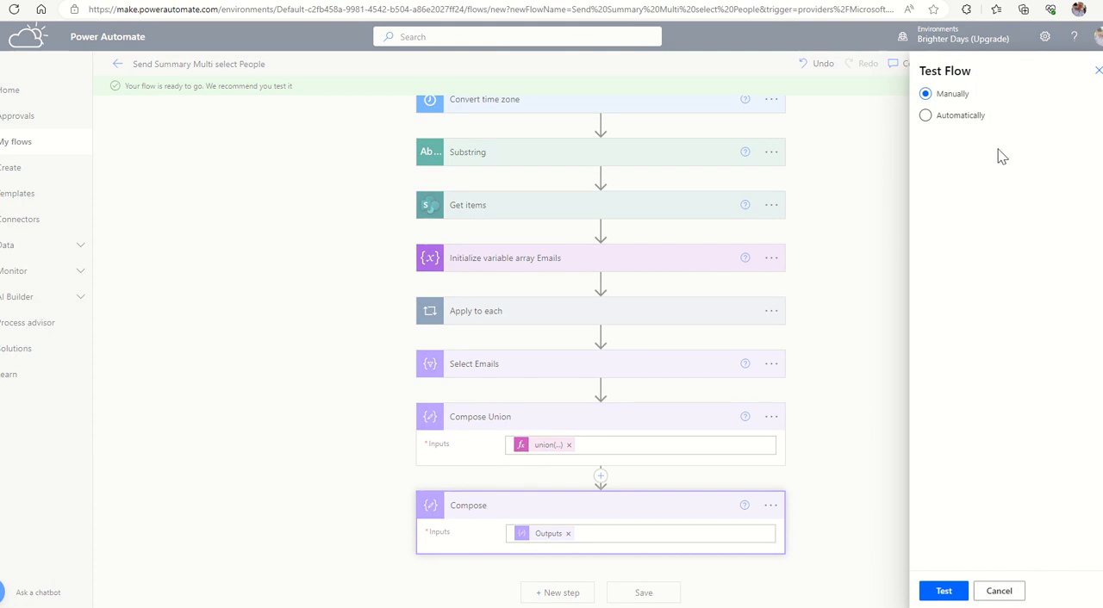
left_click(948, 593)
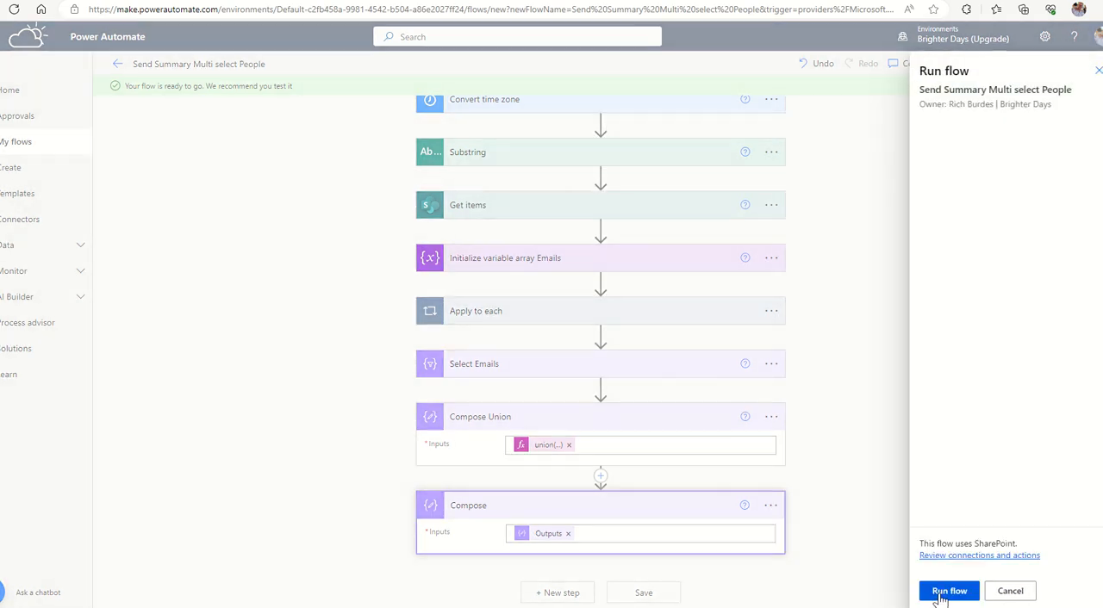
left_click(944, 593)
left_click(944, 593)
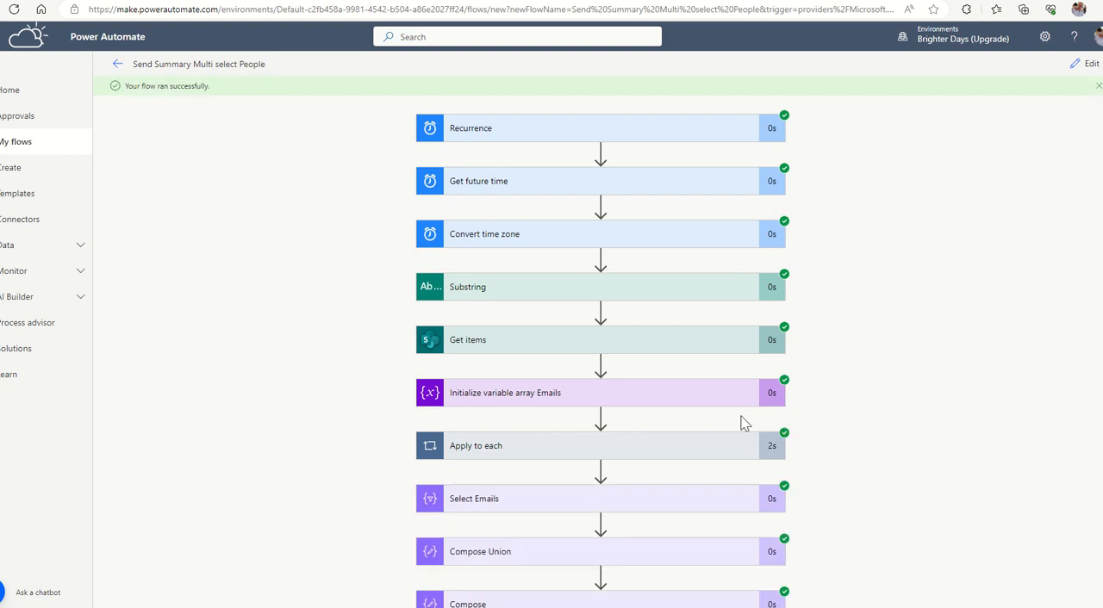
Examine the Compose action's outputs in the test run for the list of TaskEmail values.
scroll(796, 336, "down", 1)
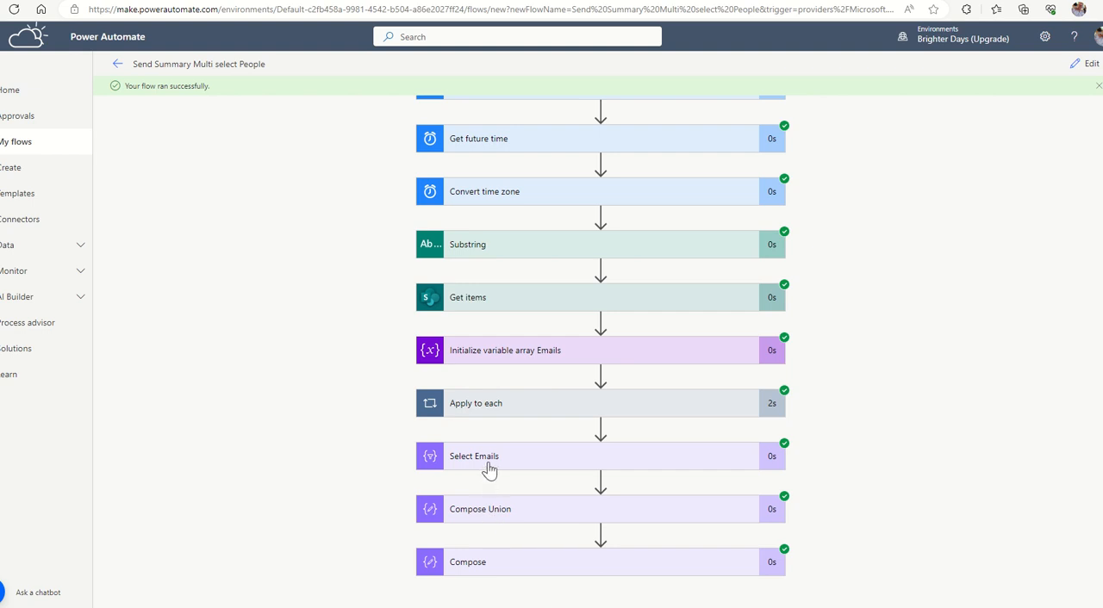
left_click(503, 571)
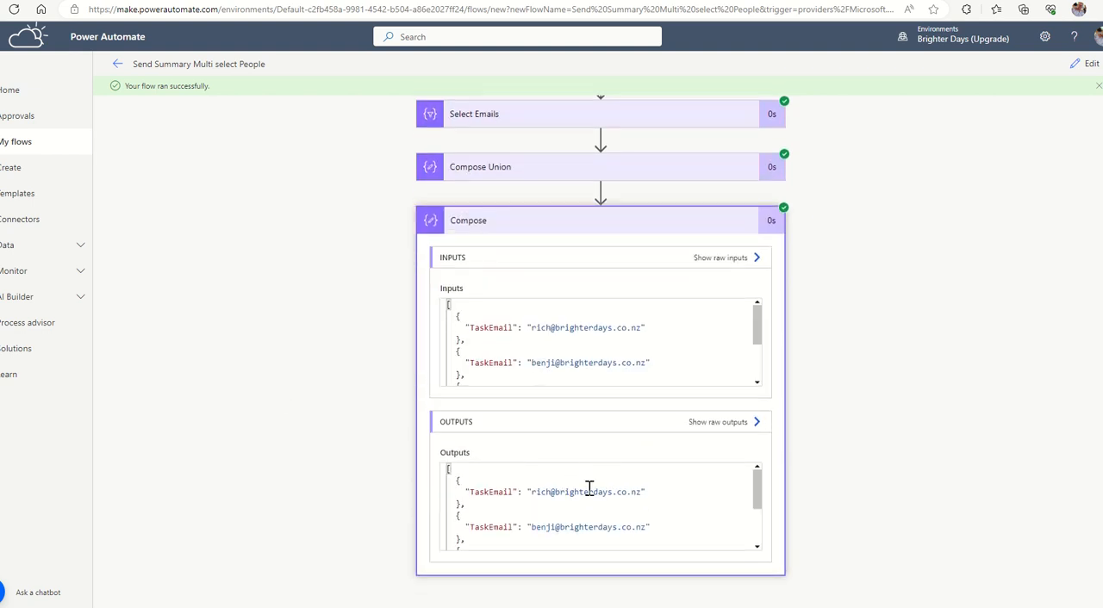
left_click_drag(470, 493, 514, 492)
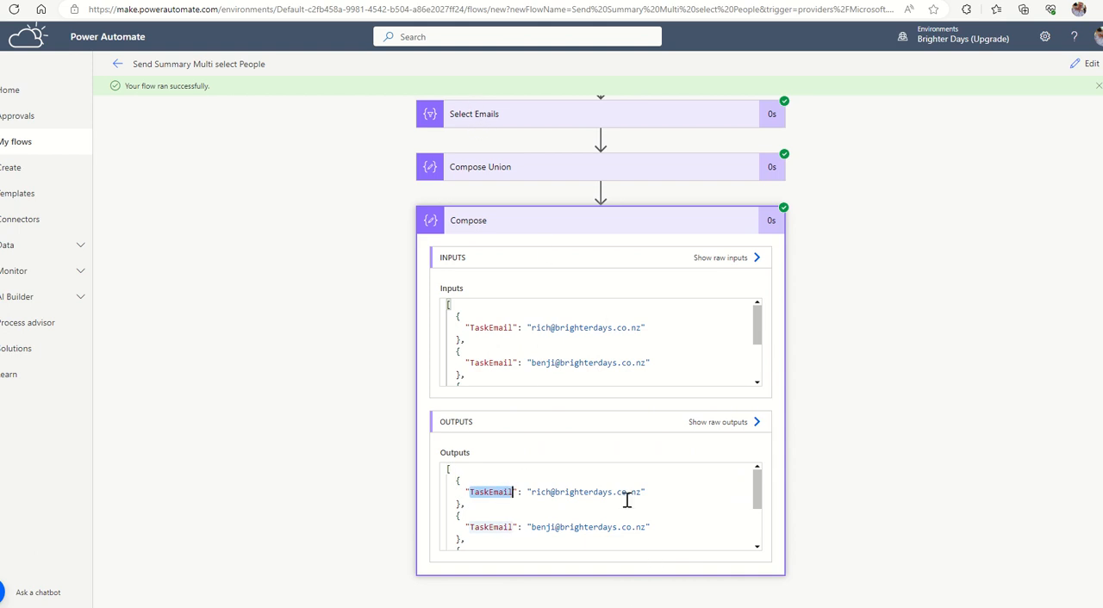
scroll(558, 515, "down", 1)
scroll(559, 514, "down", 2)
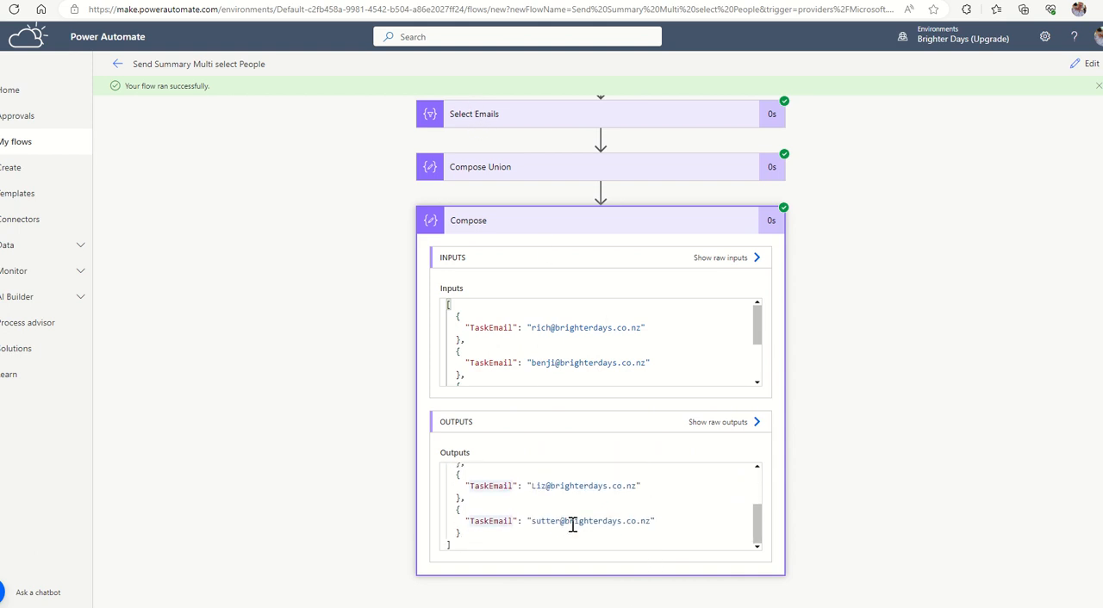
scroll(609, 527, "up", 3)
scroll(620, 431, "up", 1)
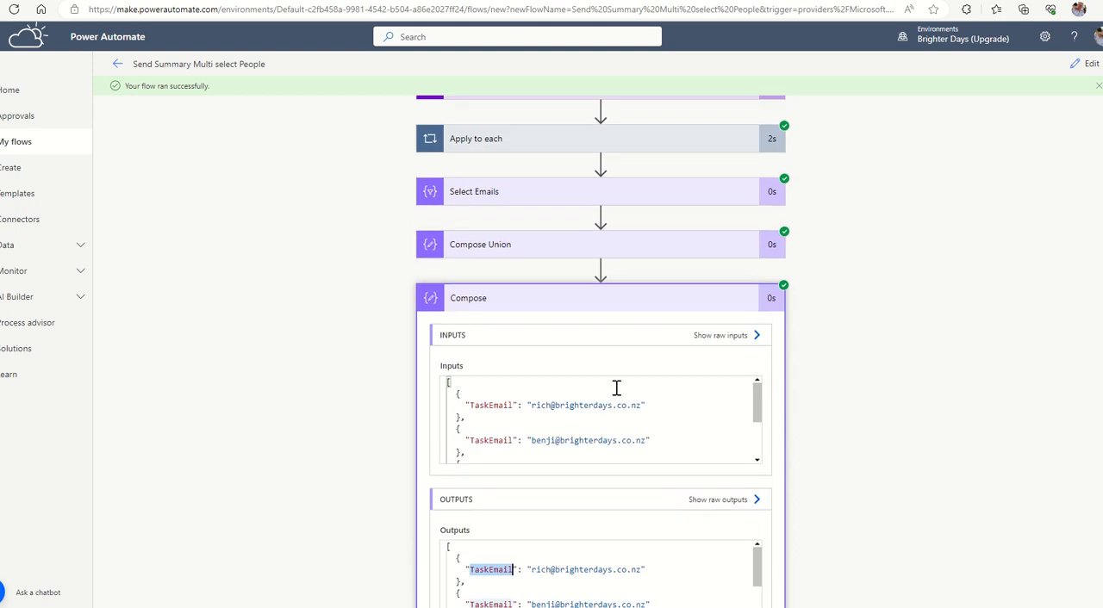
Examine the Select Emails output in the test run to compare its TaskEmail entries with the Compose result.
left_click(606, 222)
scroll(592, 473, "down", 4)
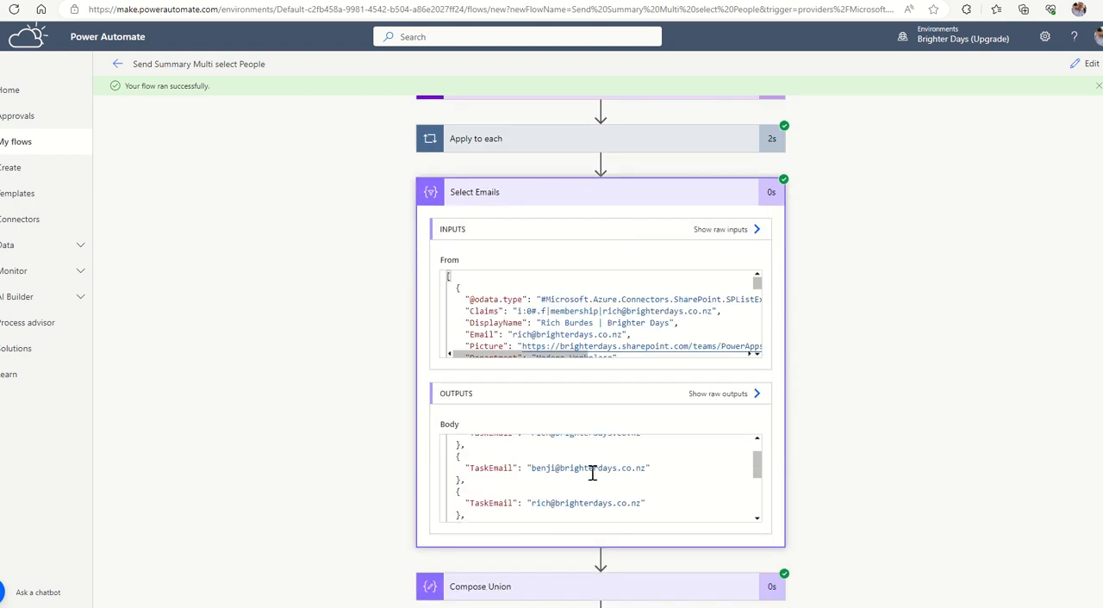
scroll(603, 474, "up", 5)
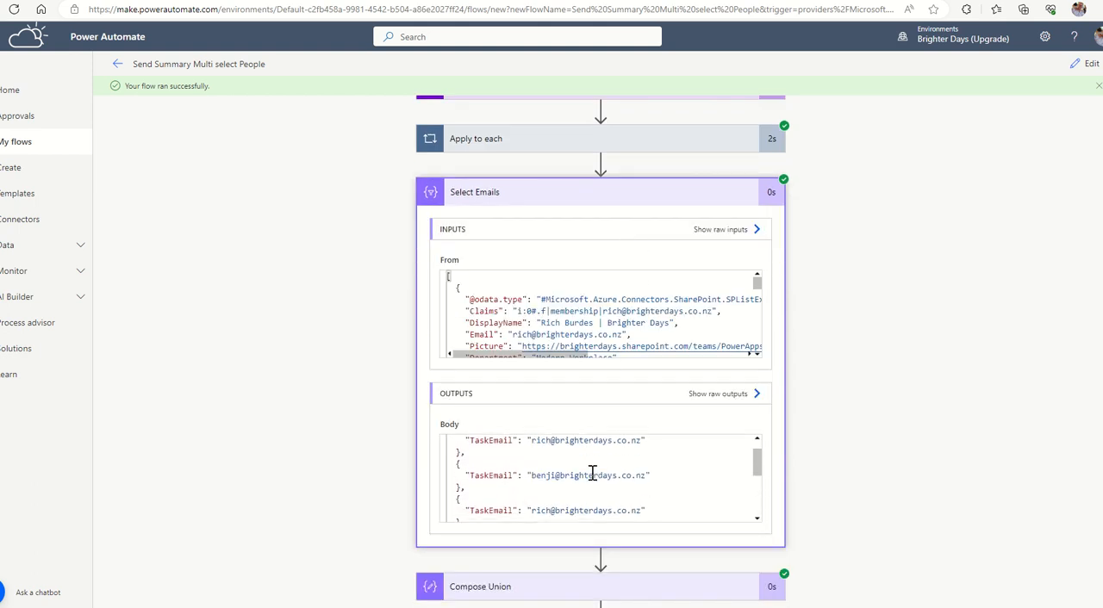
scroll(915, 428, "down", 3)
scroll(915, 429, "down", 1)
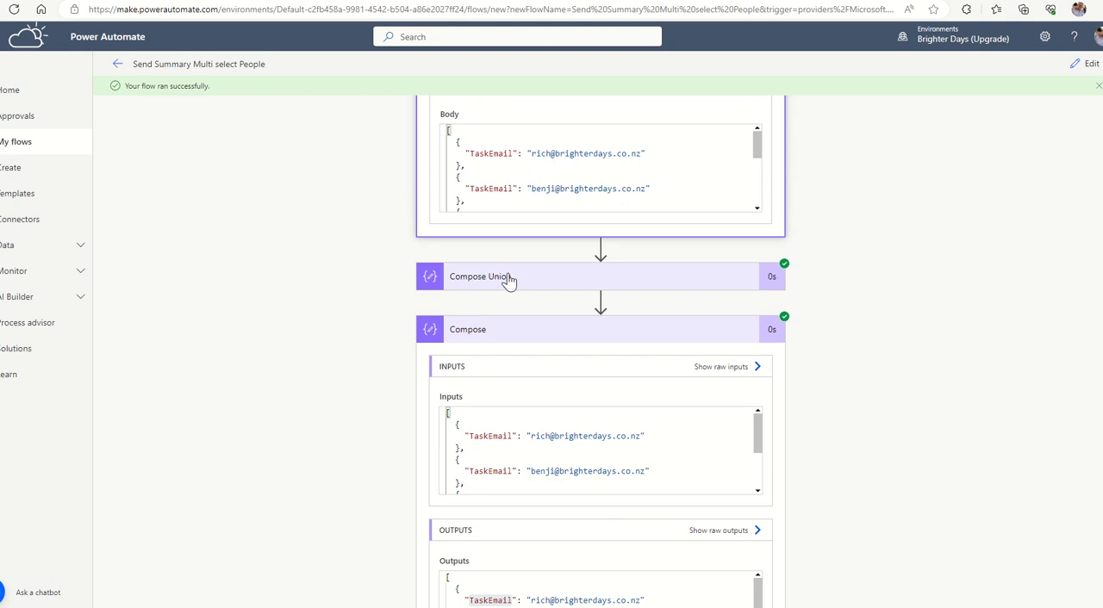
scroll(741, 457, "down", 2)
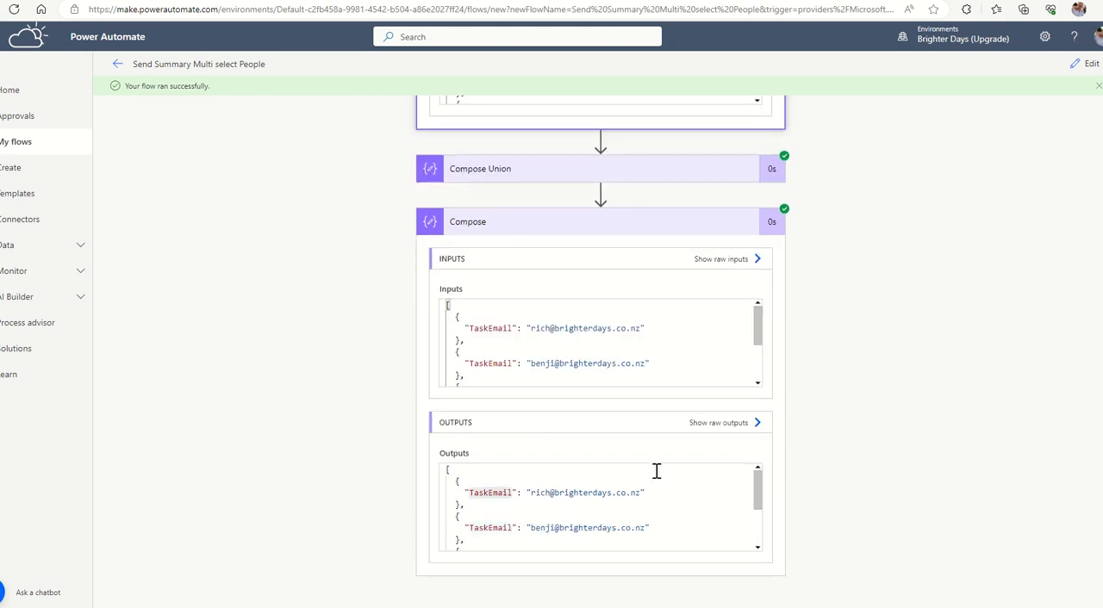
Return the flow to editing and insert a Parse JSON action between Compose Union and Compose.
left_click(1086, 66)
scroll(543, 534, "down", 2)
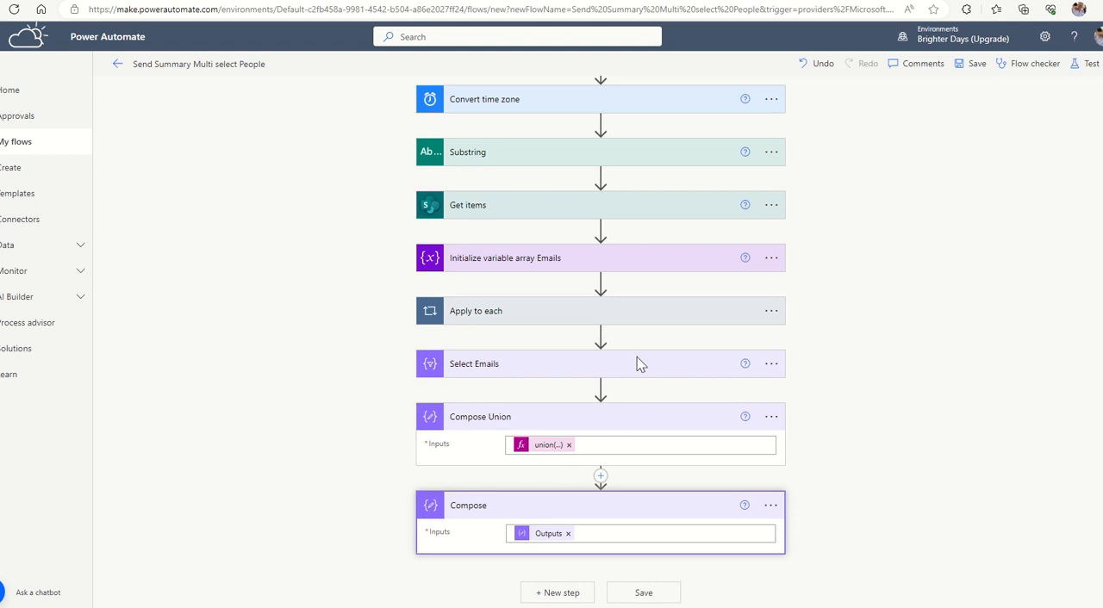
left_click(601, 477)
left_click(564, 496)
type("parse")
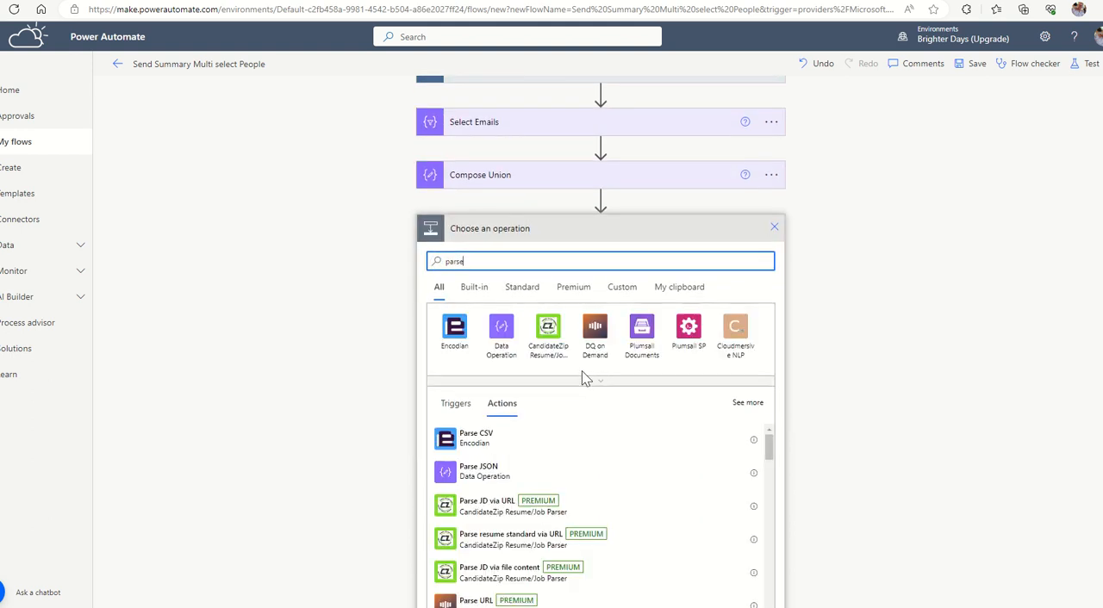
left_click(466, 476)
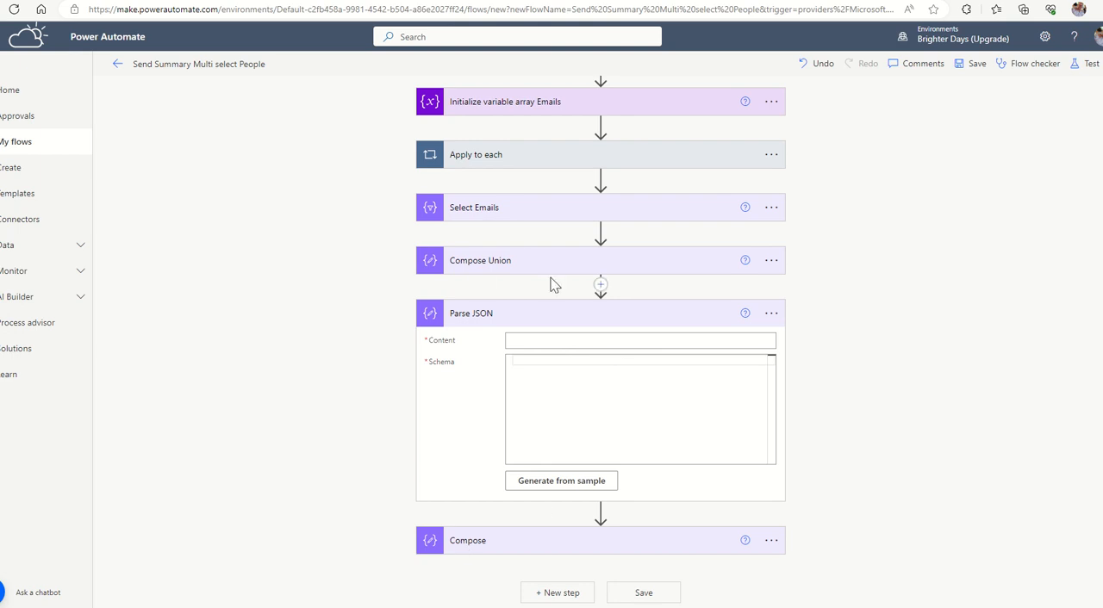
Set the Parse JSON content to the Compose Union Outputs and paste a schema for an array of objects with a required TaskEmail string.
left_click(522, 342)
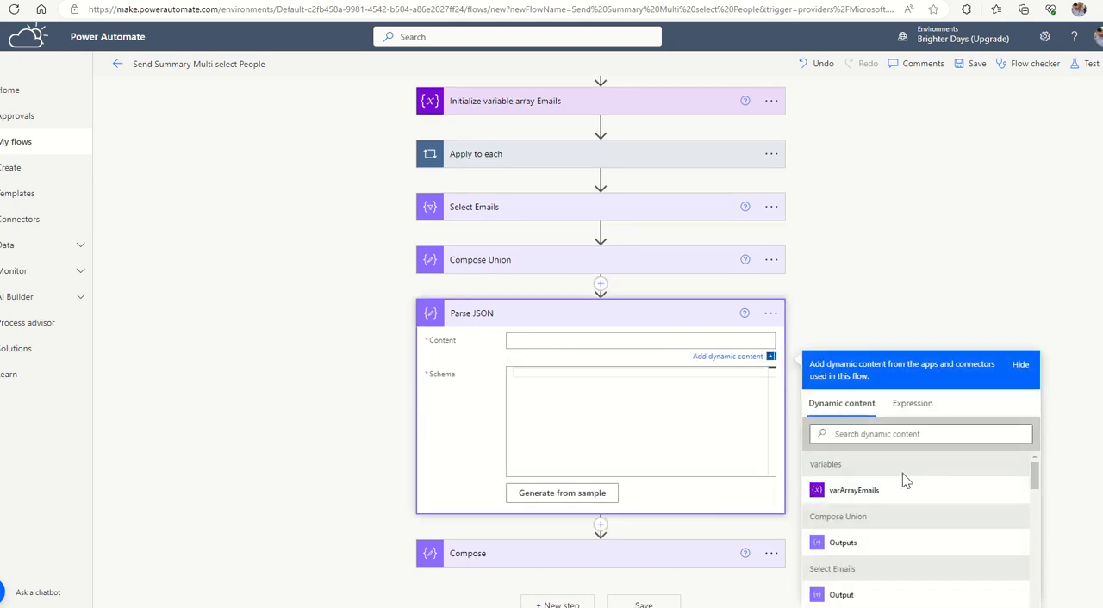
left_click(836, 545)
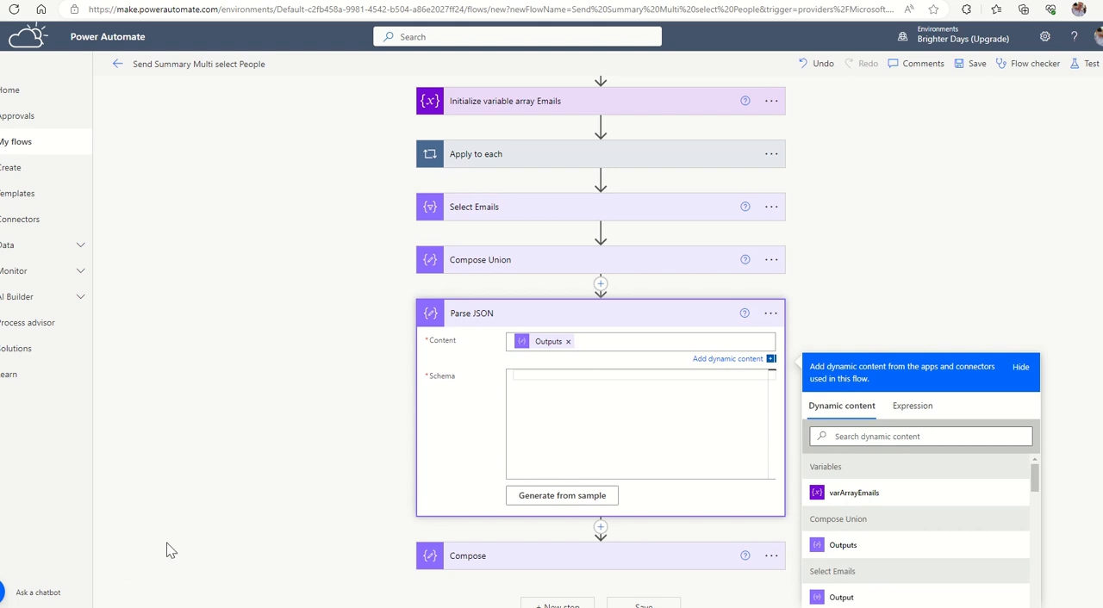
left_click(539, 380)
type("{     \"type\": \"array\",     \"items\": {         \"type\": \"object\",         \"properties\": {             \"TaskEmail\": {                 \"type\": \"string\"             }         },         \"required\": [             \"TaskEmail\"         ]     } }")
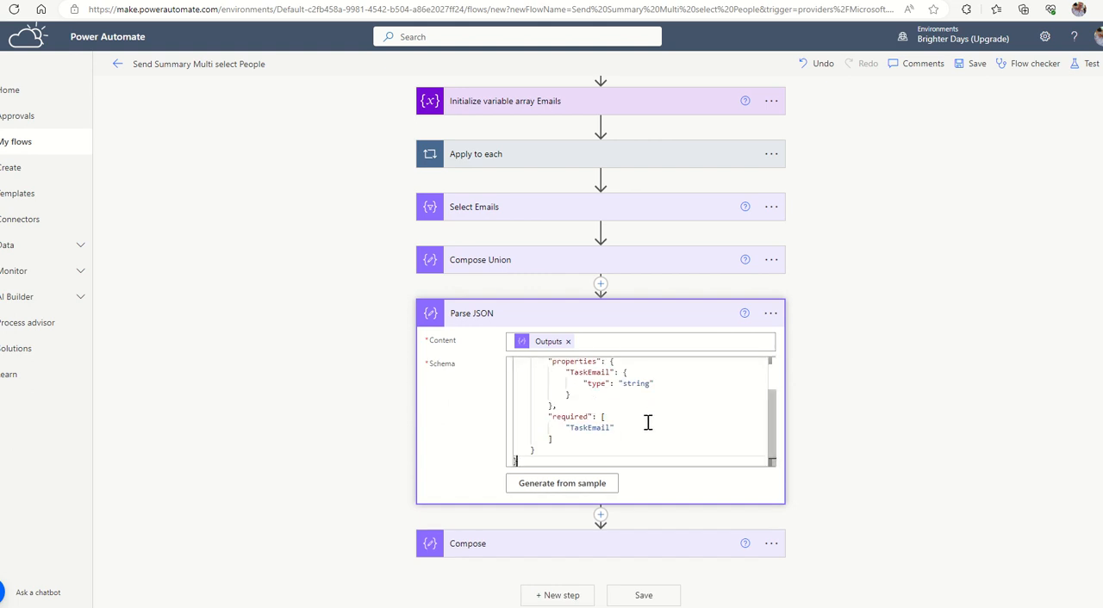
scroll(648, 421, "up", 2)
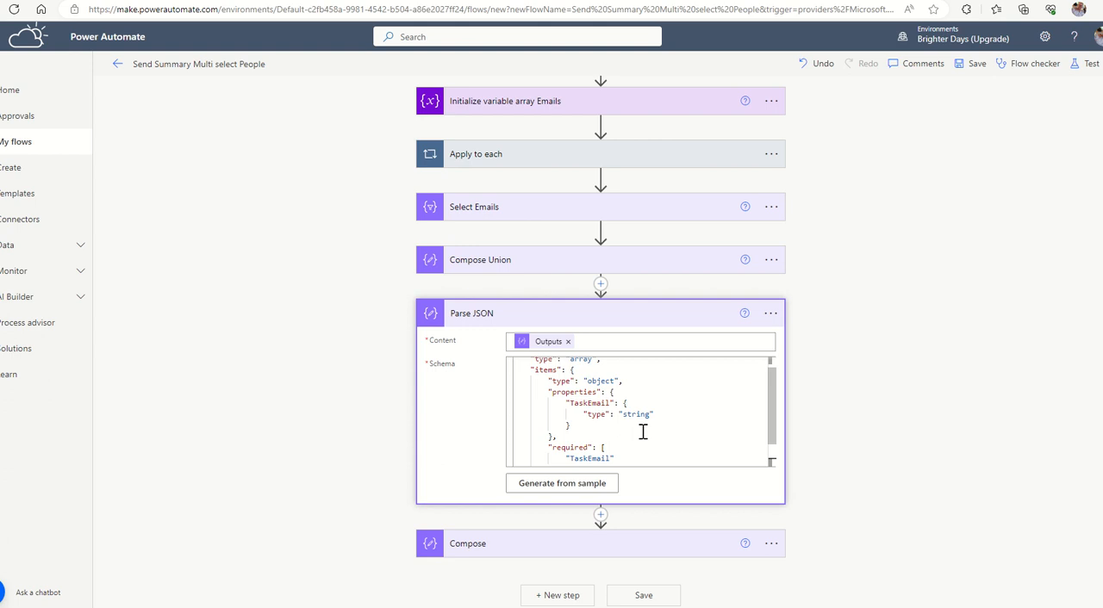
scroll(643, 432, "up", 1)
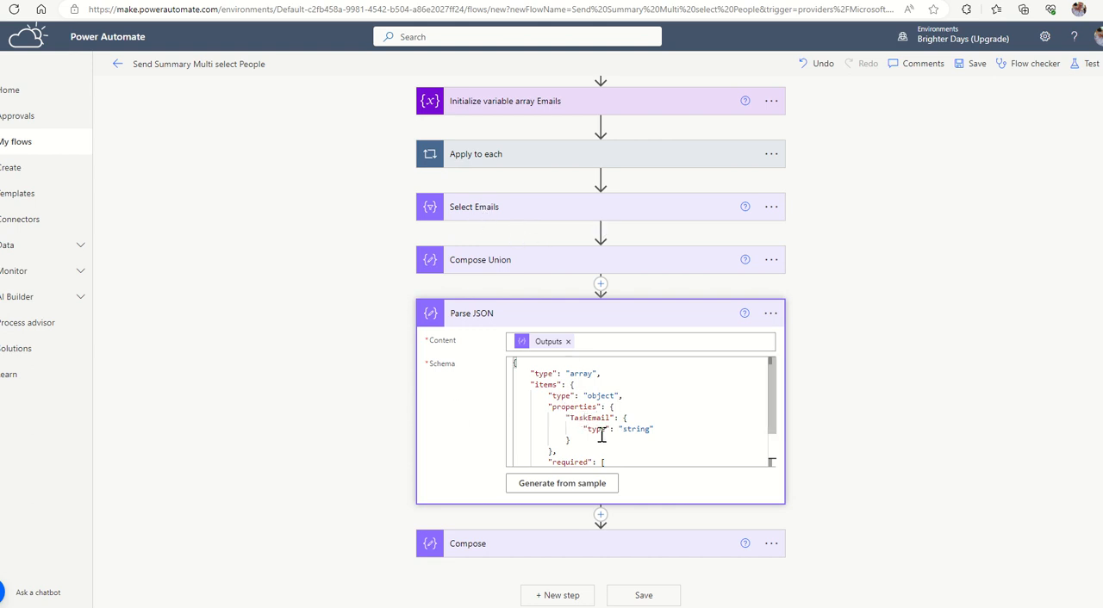
scroll(560, 423, "down", 1)
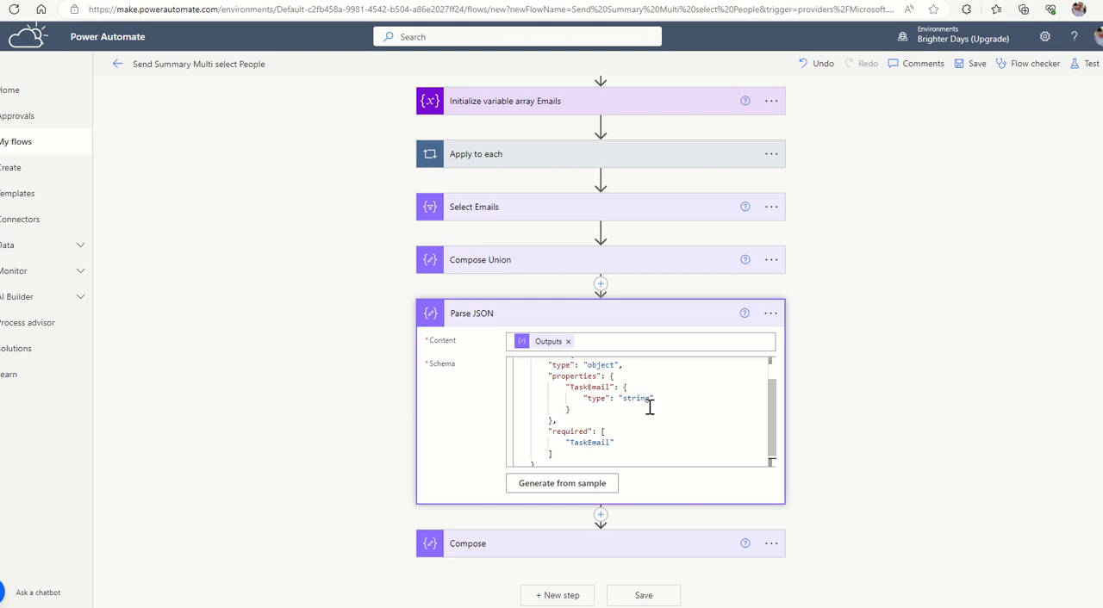
scroll(595, 435, "down", 1)
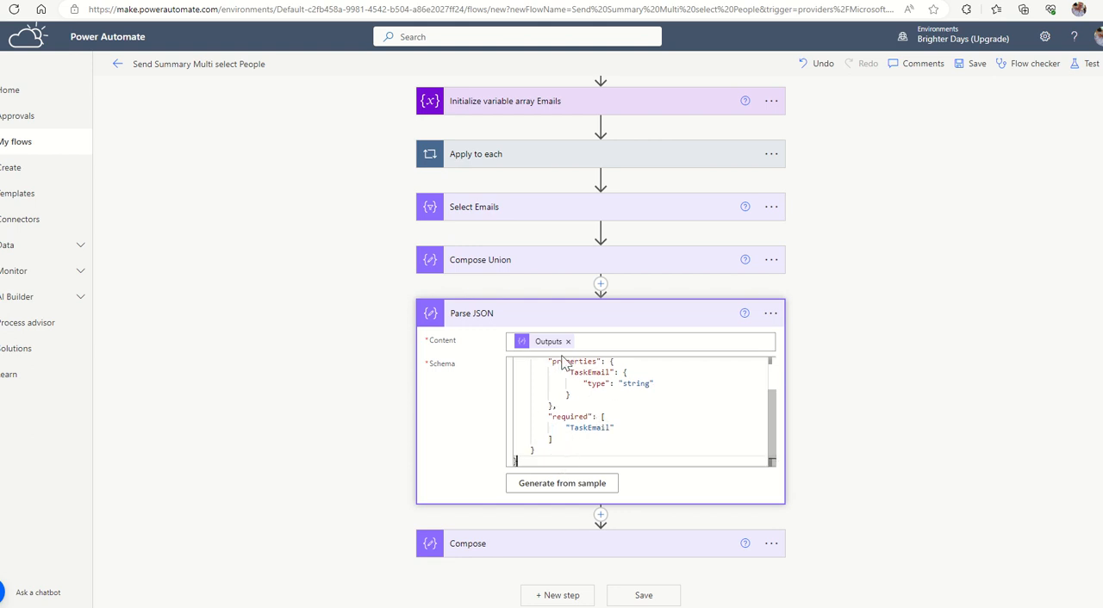
Rename the Parse JSON action as "Parse JSON distinct emails" and collapse it.
left_click(770, 313)
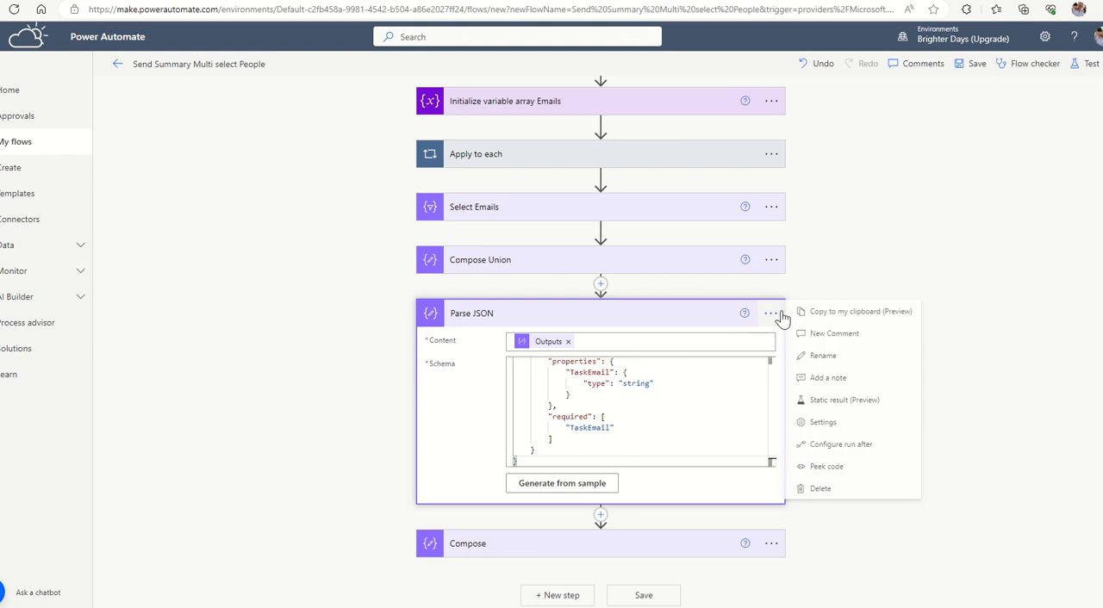
left_click(805, 353)
left_click(583, 315)
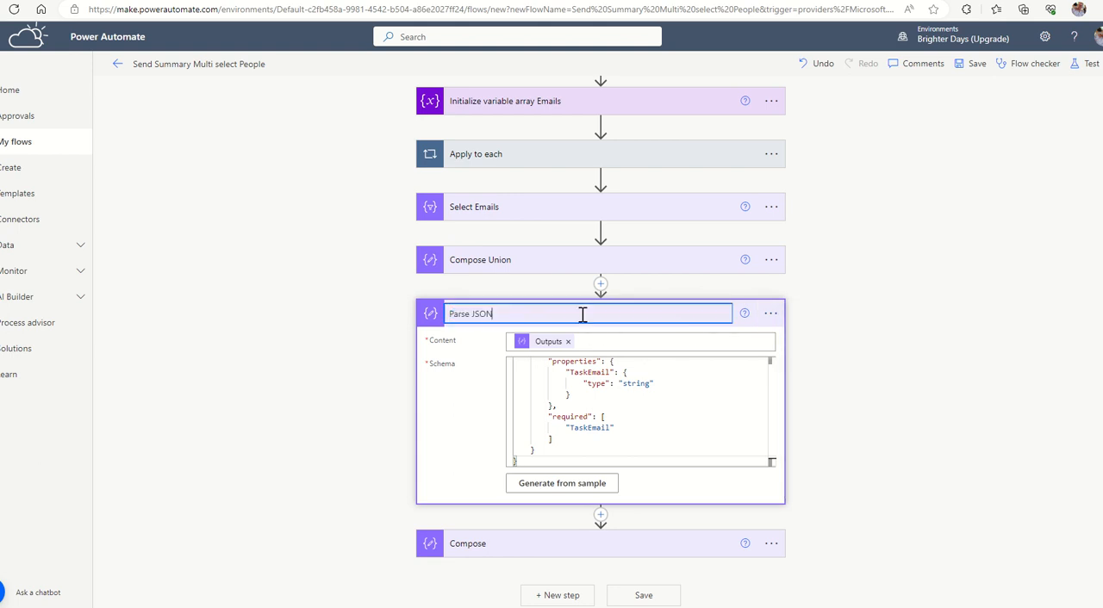
type("di")
type("stinct erma")
type("mai")
left_click(972, 392)
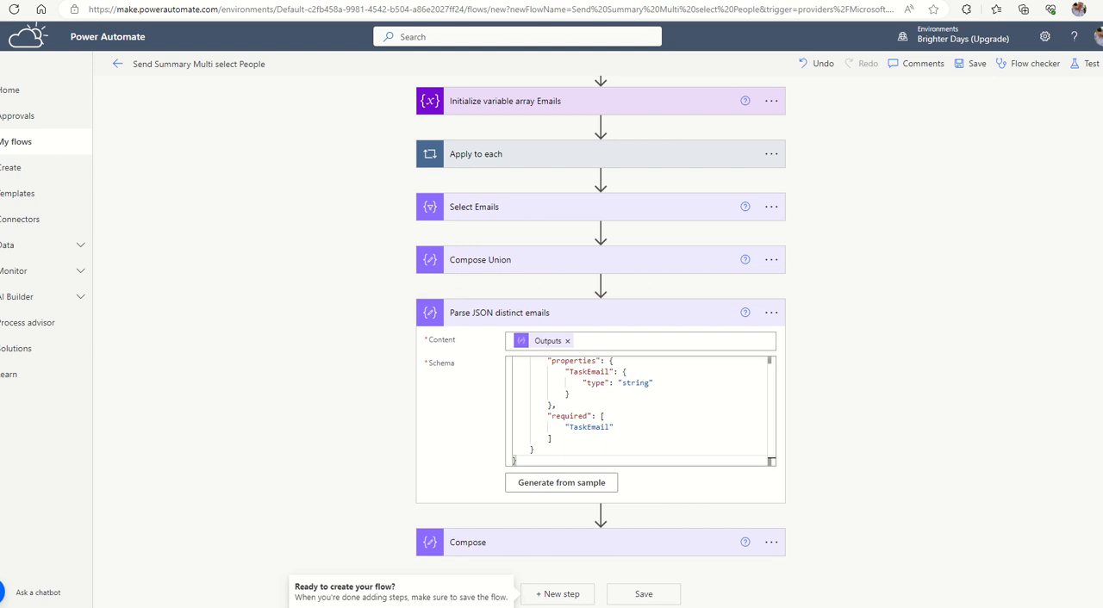
left_click(548, 317)
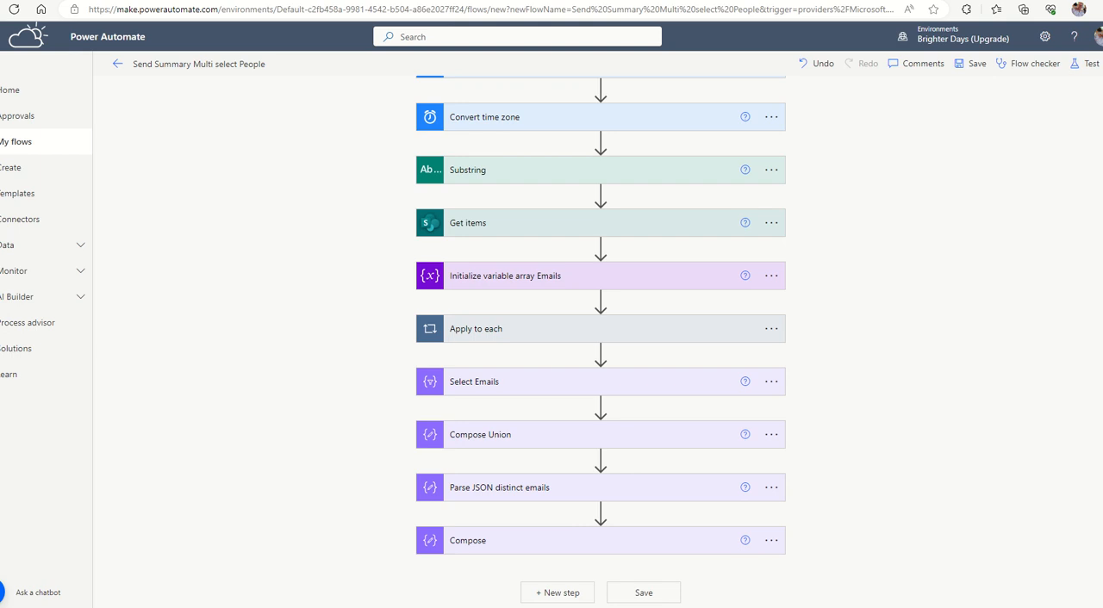
Insert an Apply to each loop between Parse JSON distinct emails and the final Compose action.
left_click(600, 513)
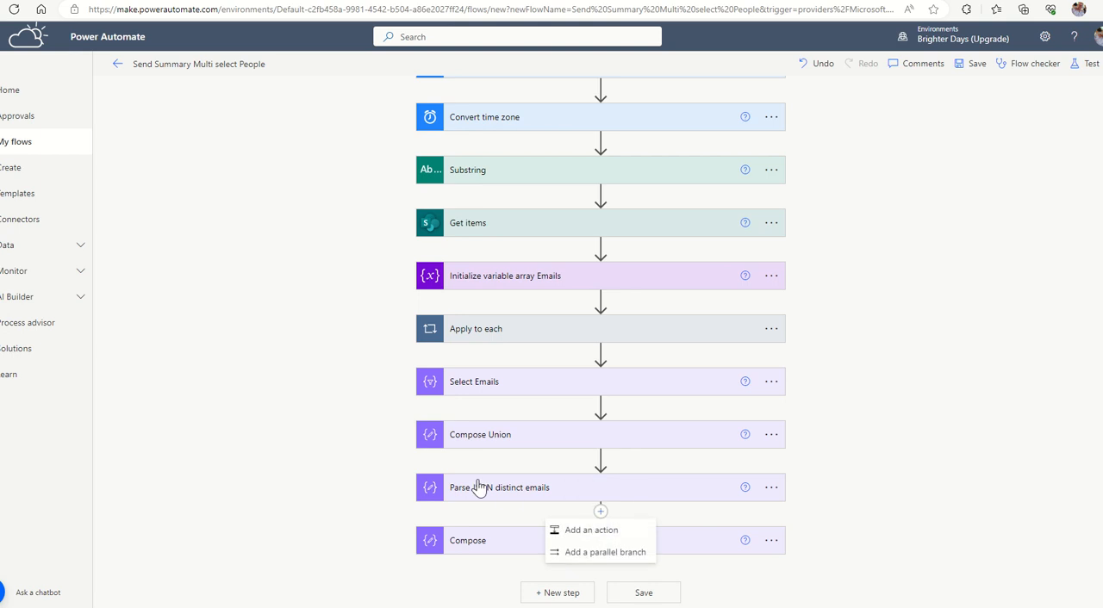
left_click(585, 531)
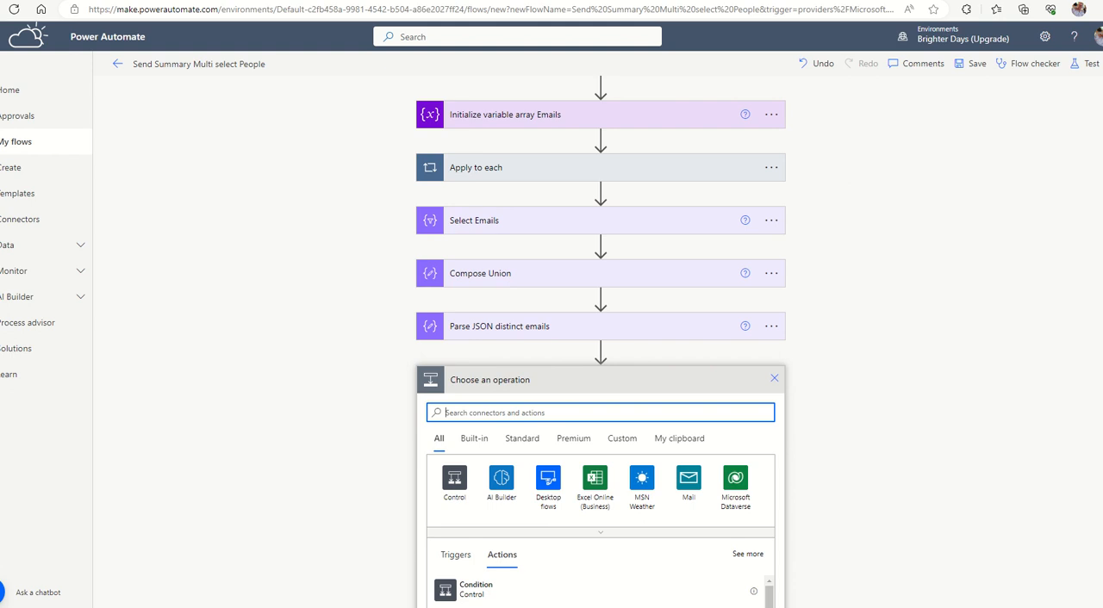
left_click(453, 406)
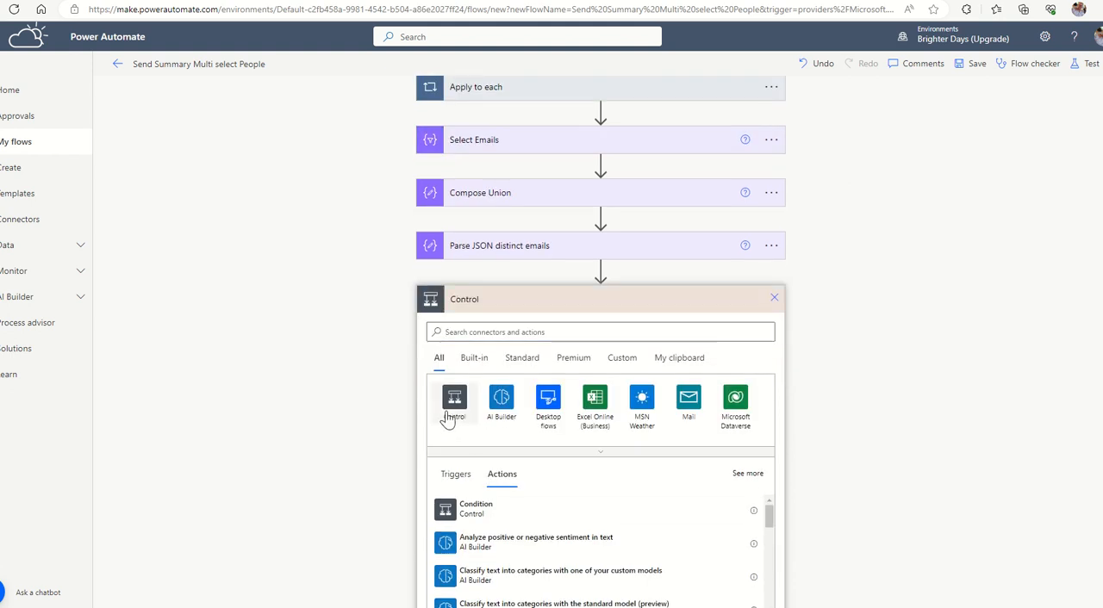
left_click(454, 437)
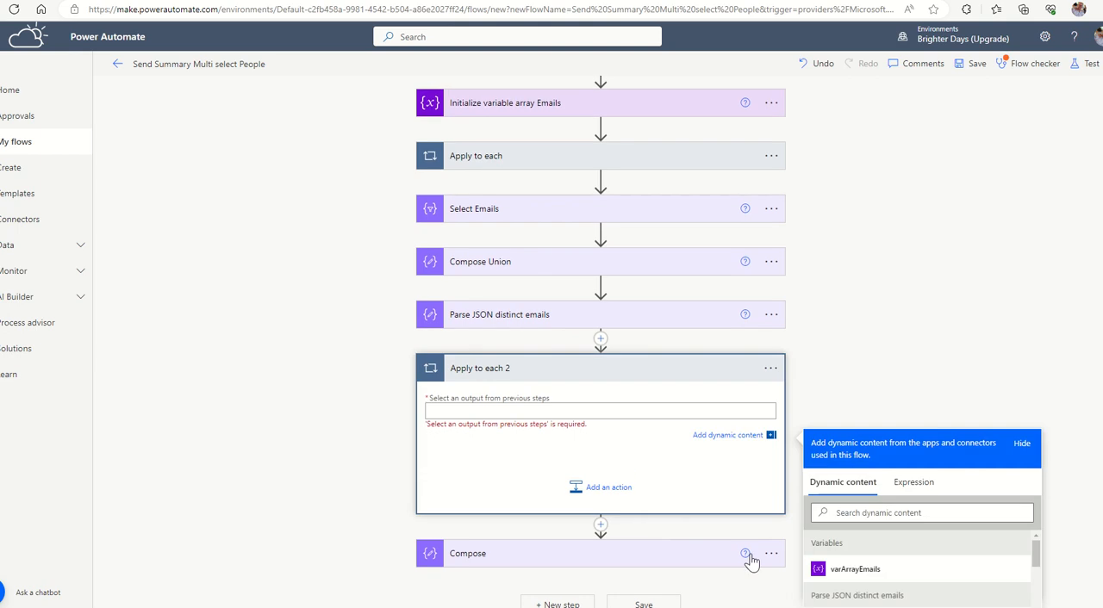
Try TaskEmail from Parse JSON distinct emails as the new loop's input, and delete the nested Apply to each 2 loop.
scroll(854, 561, "down", 1)
left_click(869, 589)
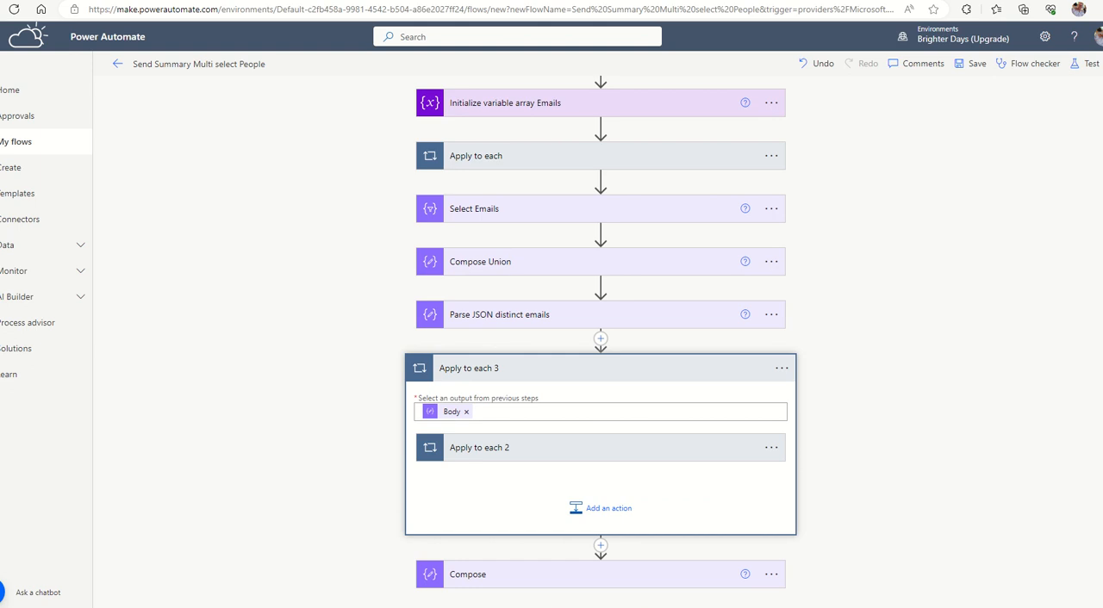
scroll(596, 483, "down", 1)
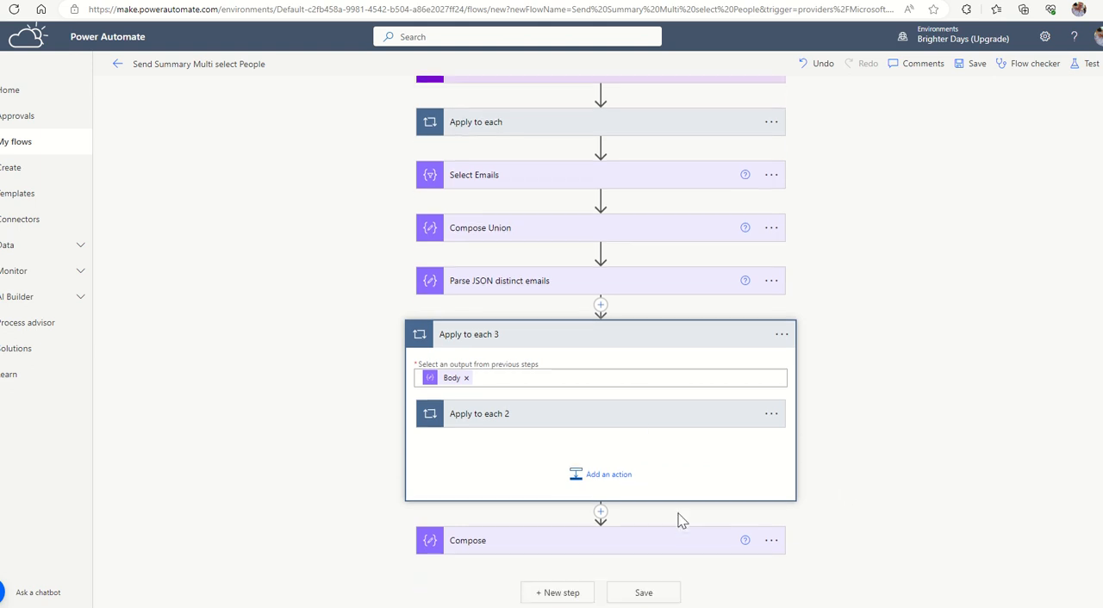
left_click(580, 419)
left_click(771, 414)
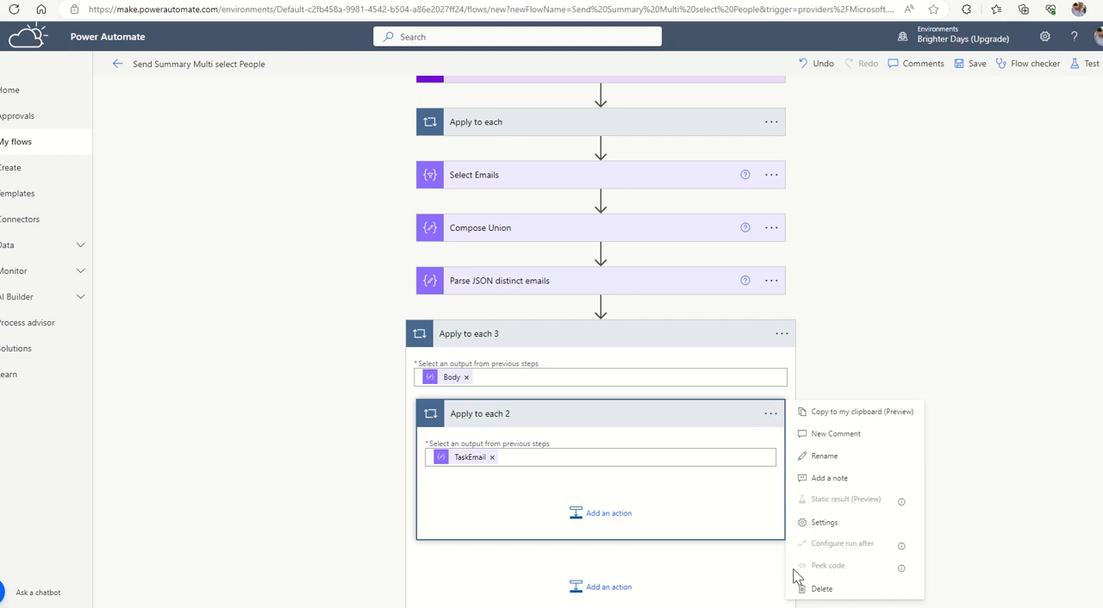
left_click(822, 590)
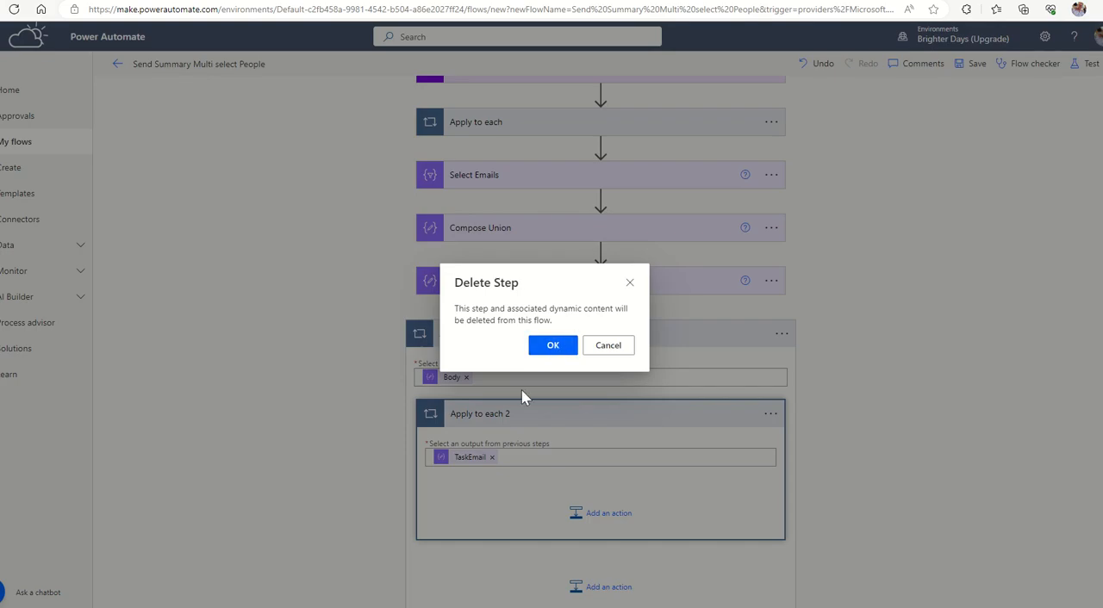
left_click(552, 346)
Replace the Body input of the remaining Apply to each 3 loop with the Compose Union Outputs.
double_click(479, 422)
left_click(477, 420)
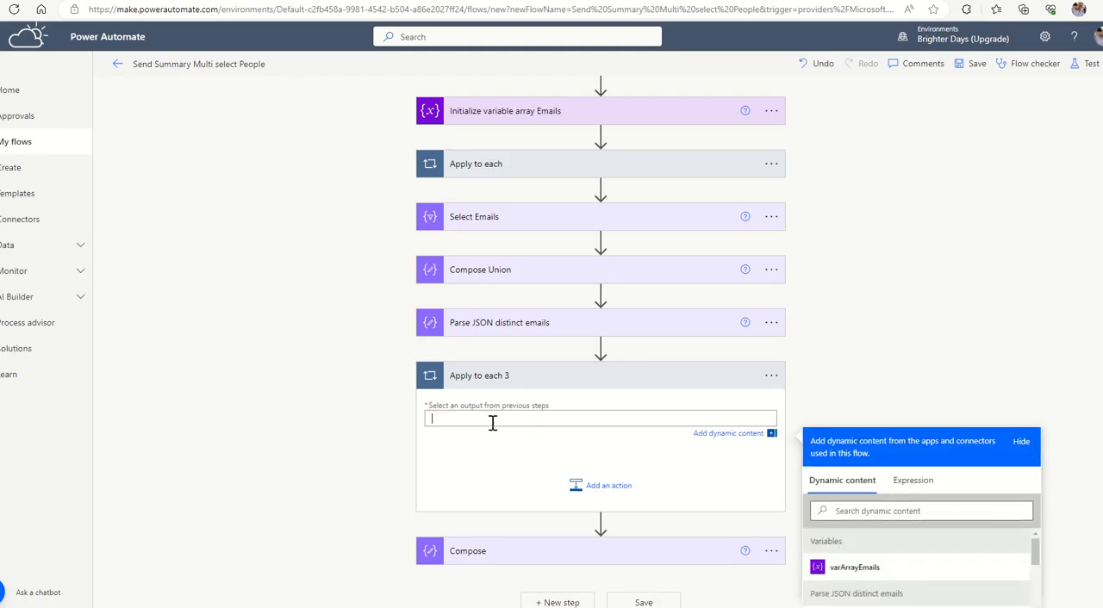
scroll(828, 477, "down", 2)
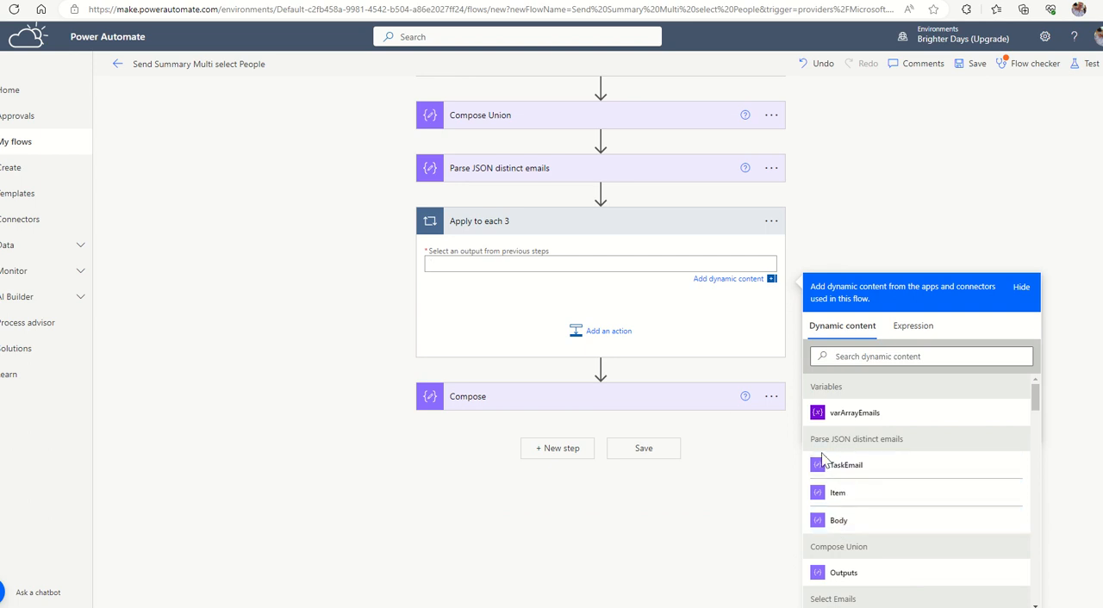
left_click(848, 574)
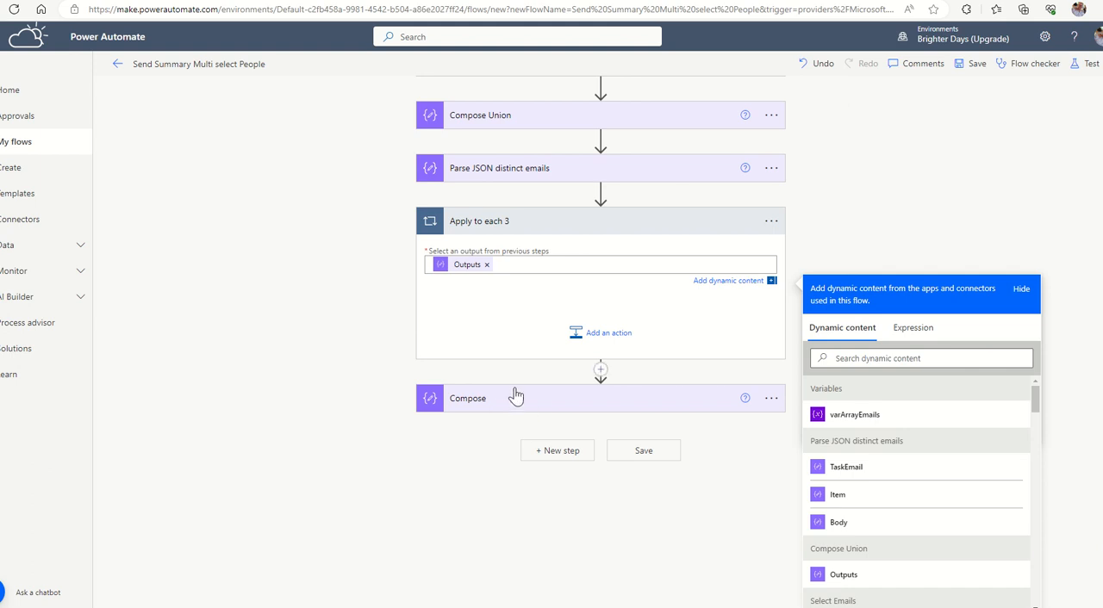
Rename the Apply to each 3 loop as "Apply to each Person Recheck List".
left_click(607, 333)
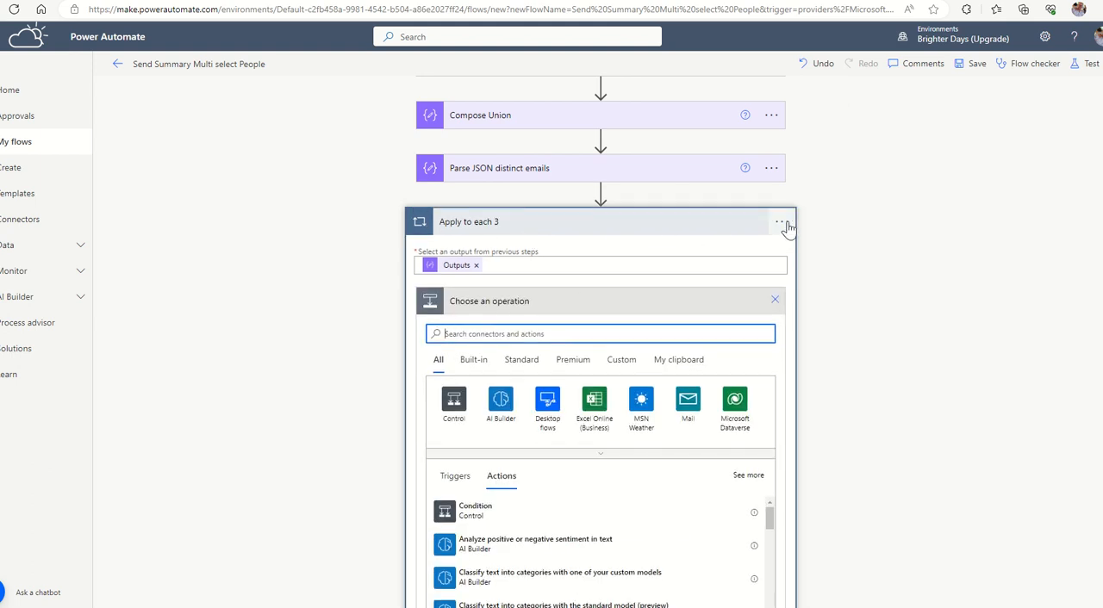
left_click(780, 223)
left_click(820, 263)
left_click(561, 227)
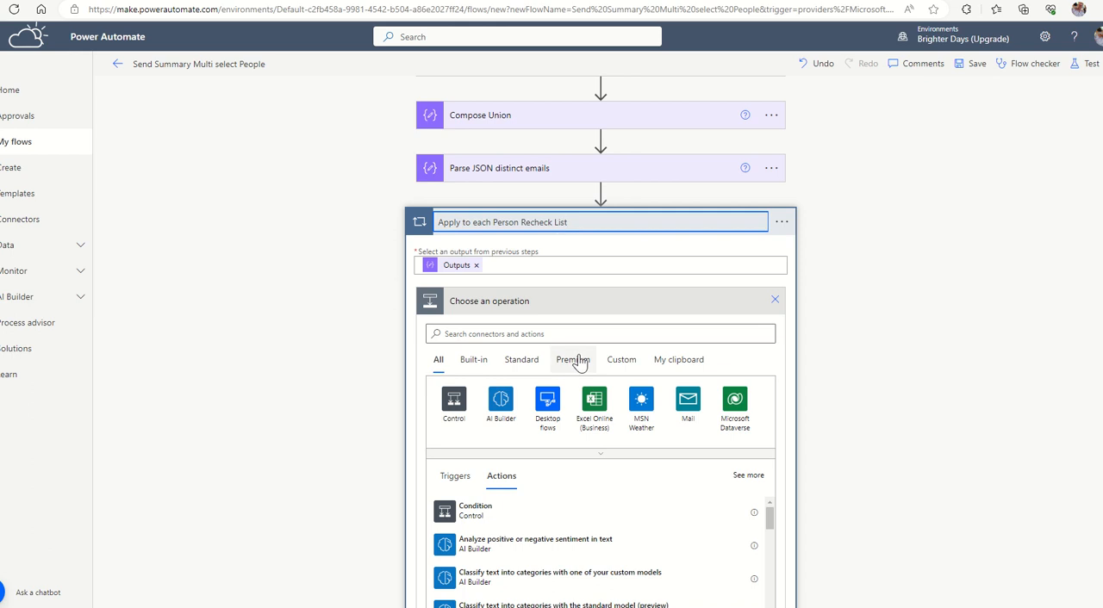
Add a Compose action inside the Person Recheck List loop and rename it as "Compose Person Info".
left_click(552, 336)
type("compose")
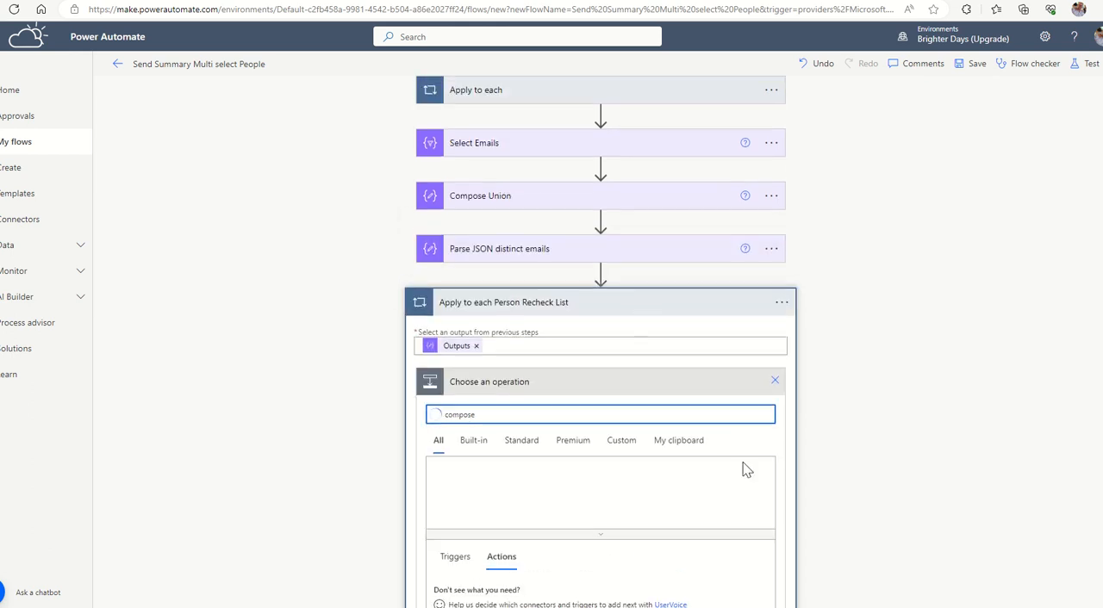
left_click(474, 511)
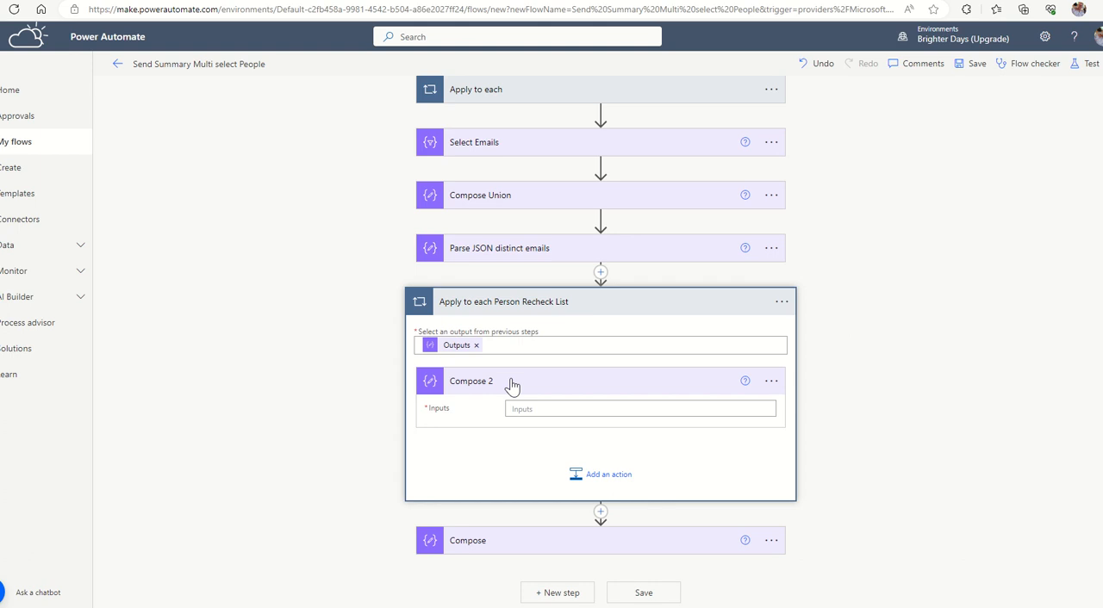
left_click(770, 381)
left_click(824, 424)
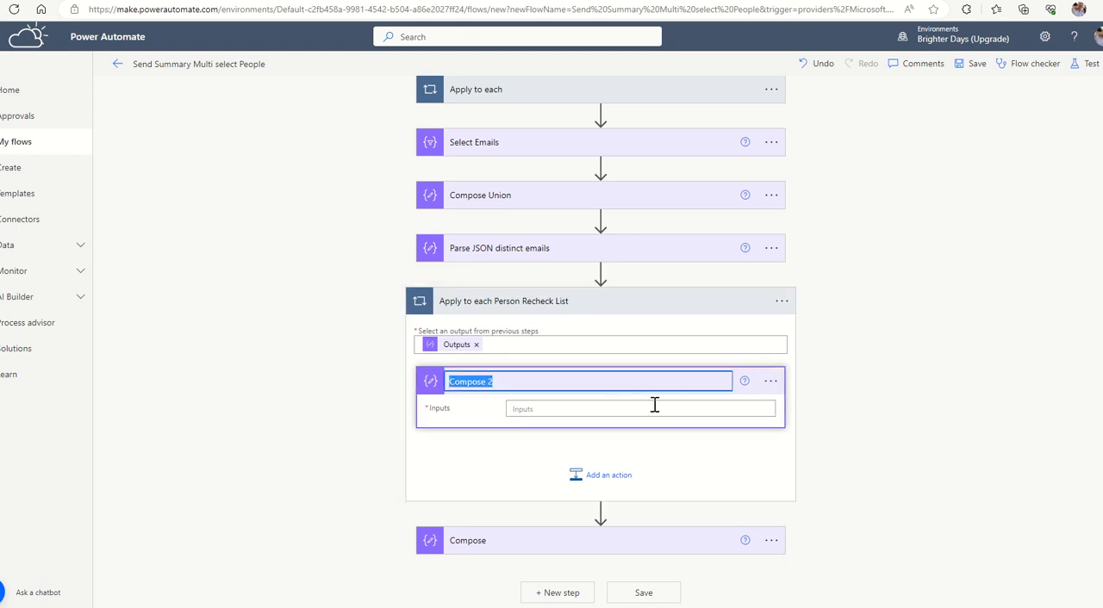
left_click(585, 382)
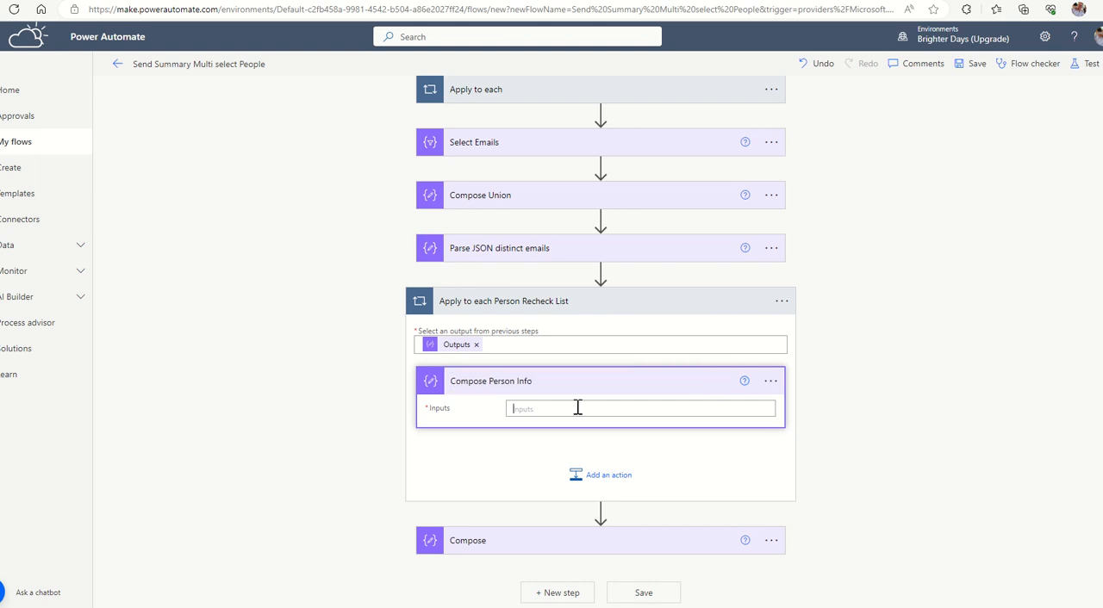
Set the Compose Person Info input to TaskEmail from Parse JSON distinct emails and review the inserted value.
left_click(605, 409)
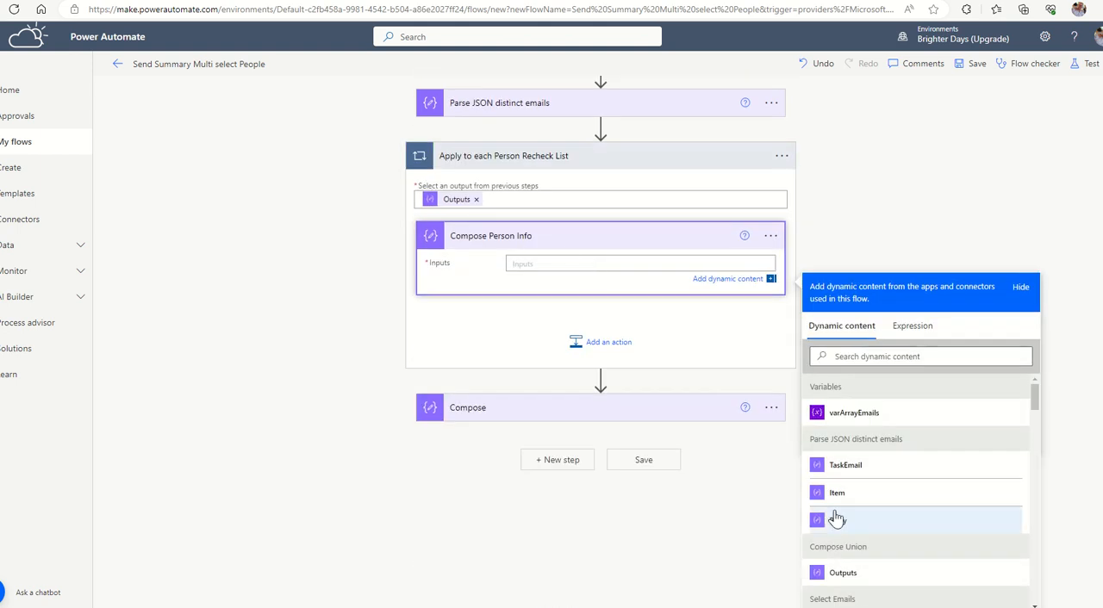
left_click(842, 466)
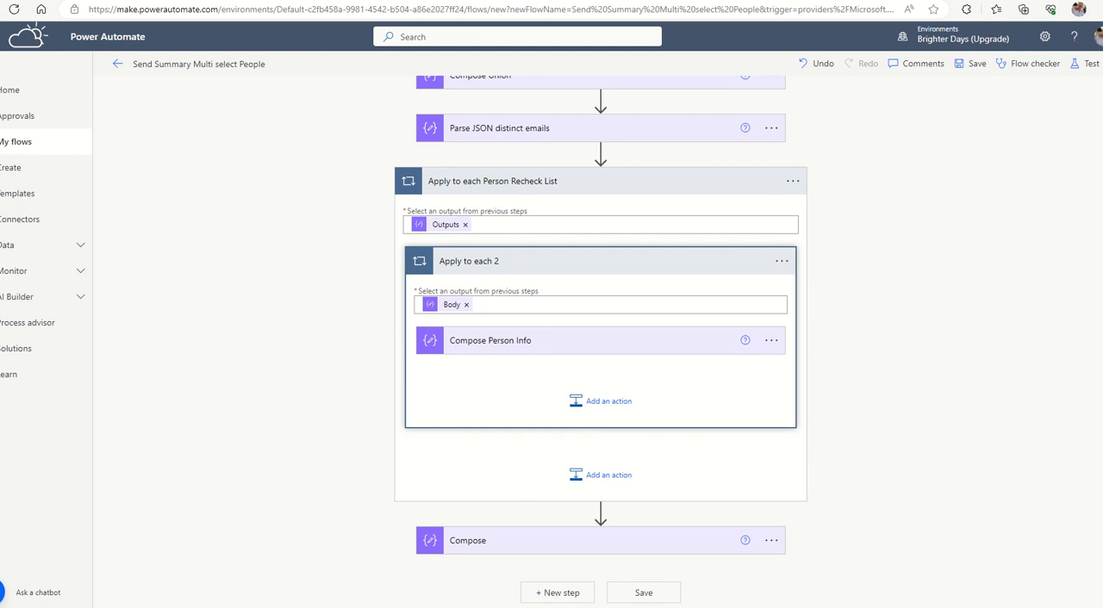
left_click(474, 340)
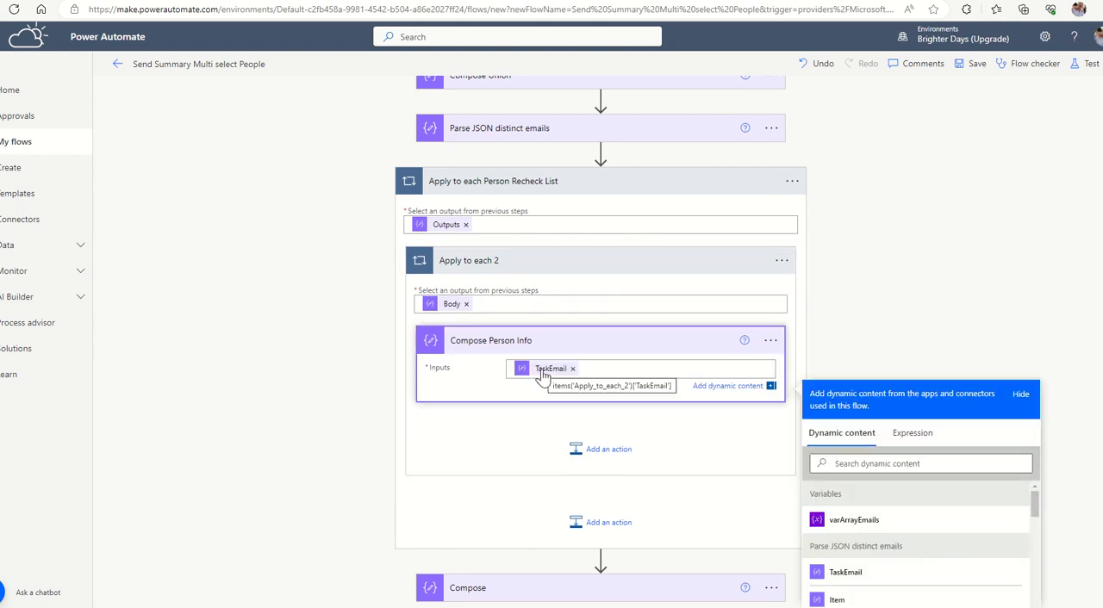
Delete the Compose Person Info action and the nested Apply to each 2 loop around it.
left_click(770, 341)
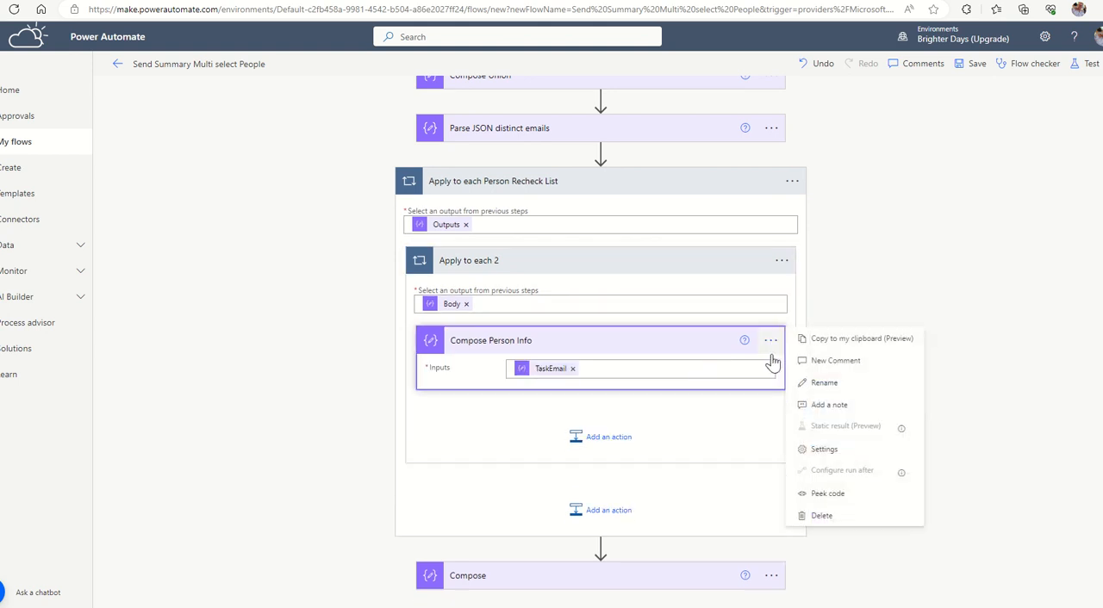
left_click(825, 515)
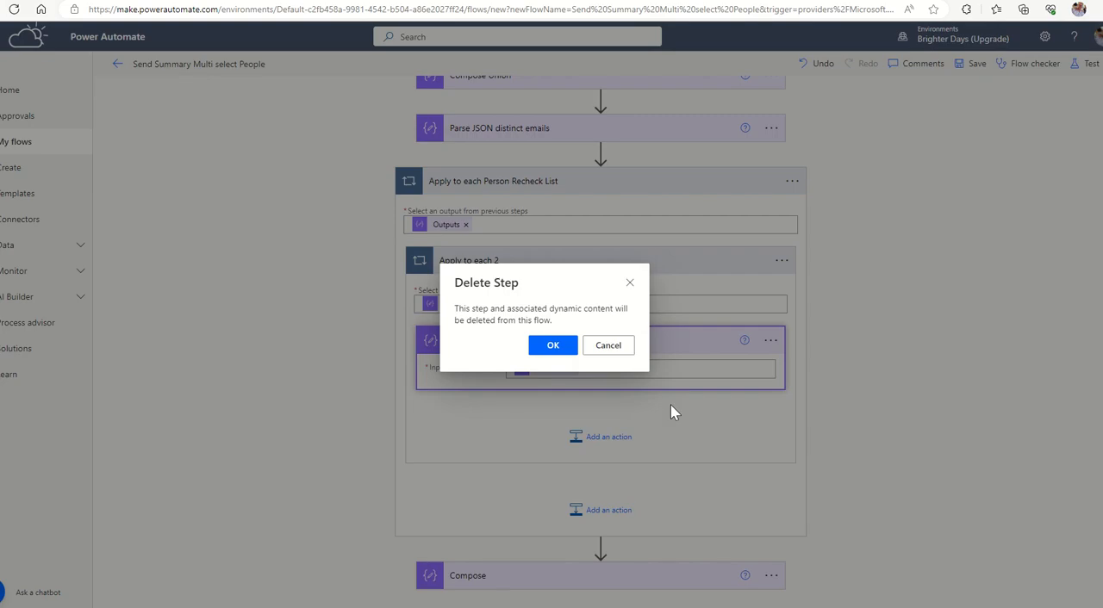
left_click(554, 349)
left_click(470, 348)
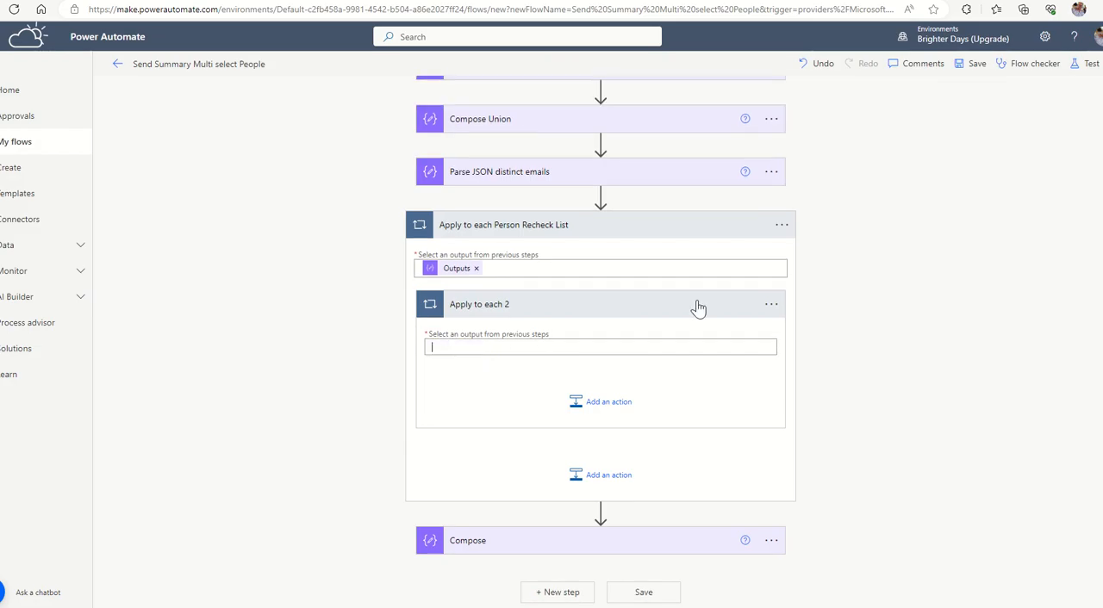
left_click(770, 306)
left_click(824, 481)
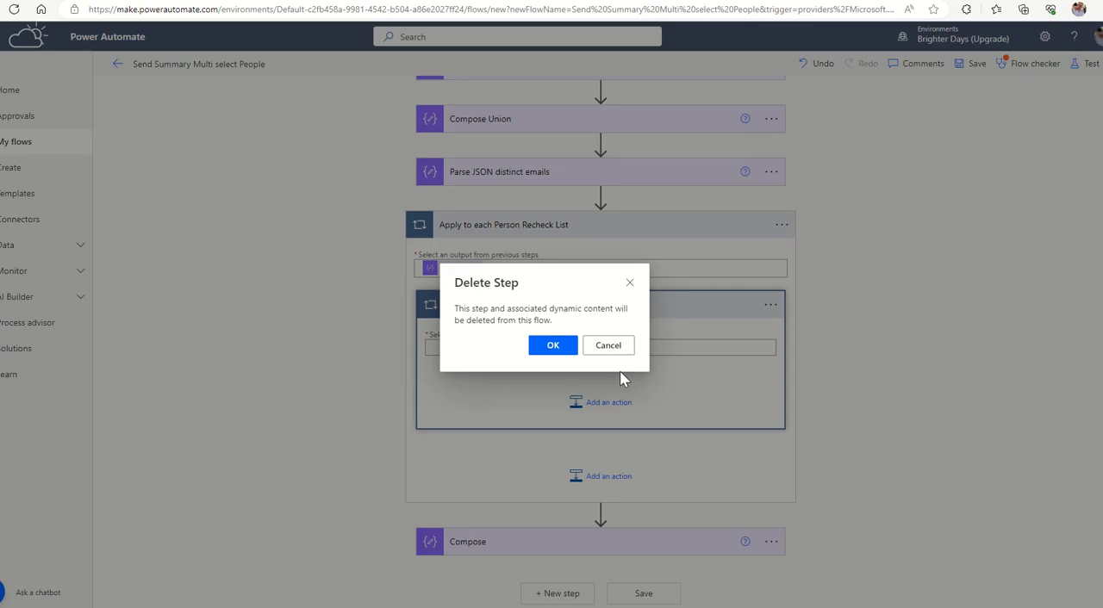
left_click(572, 349)
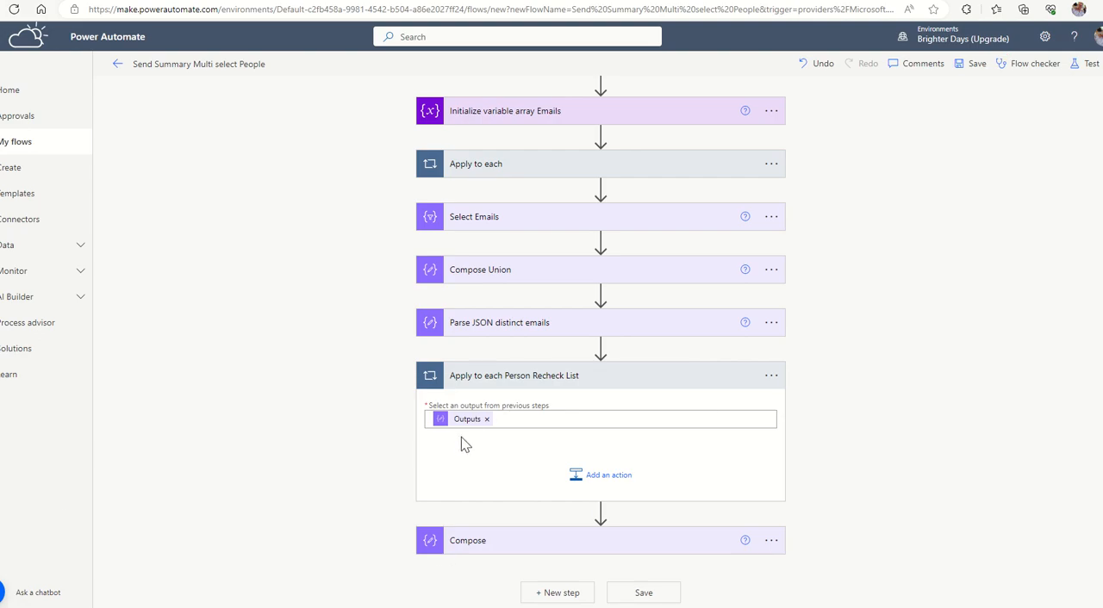
Add a SharePoint Get items action inside the Apply to each Person Recheck List loop.
mouse_move(467, 422)
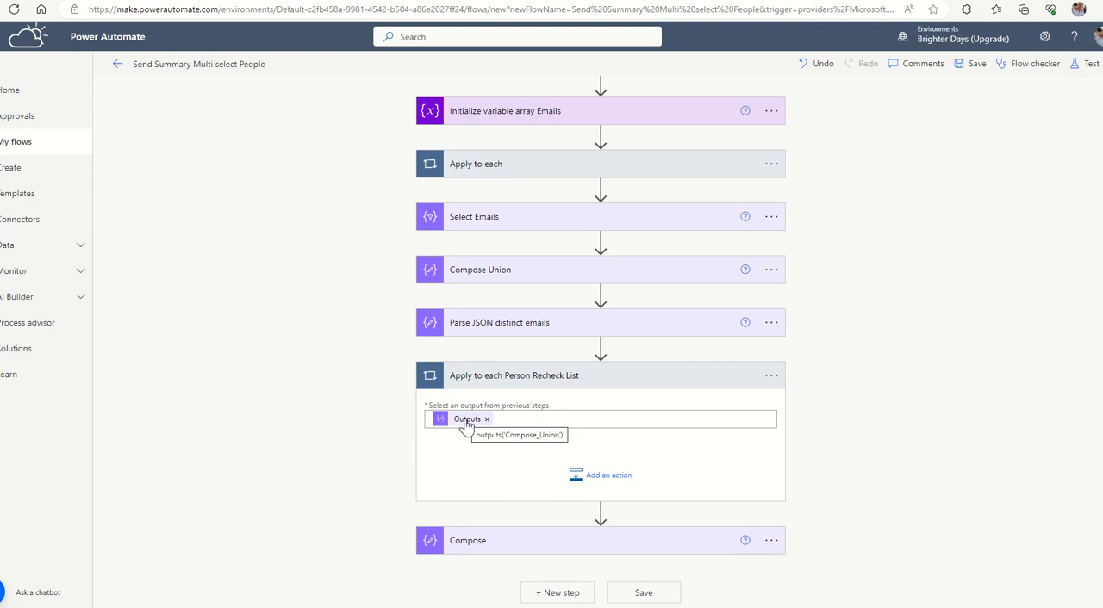
left_click(606, 479)
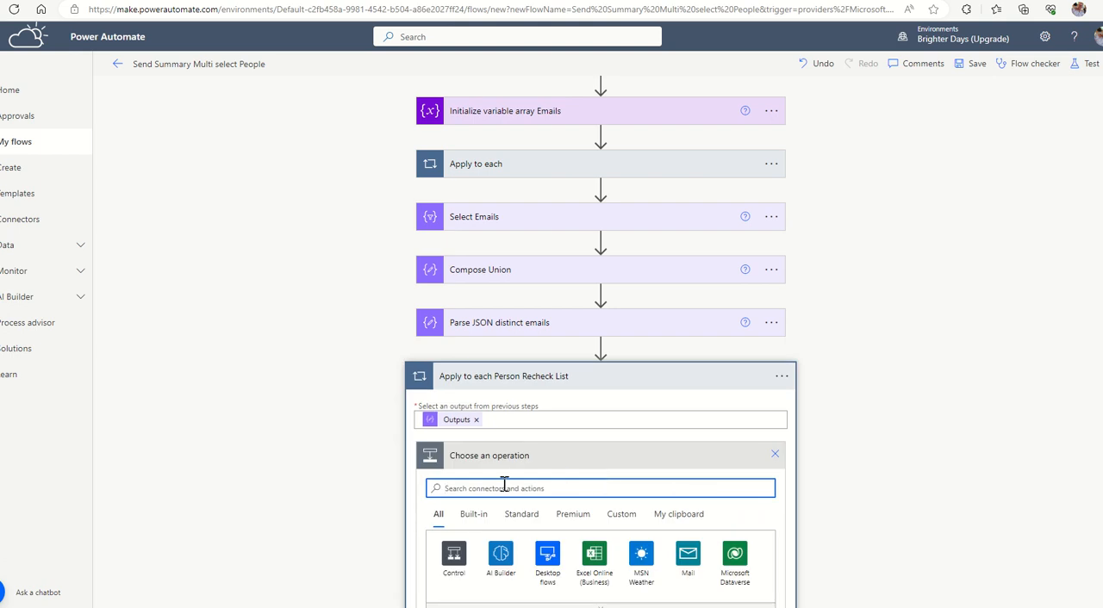
type("App")
key("BackSpace")
key("BackSpace")
key("BackSpace")
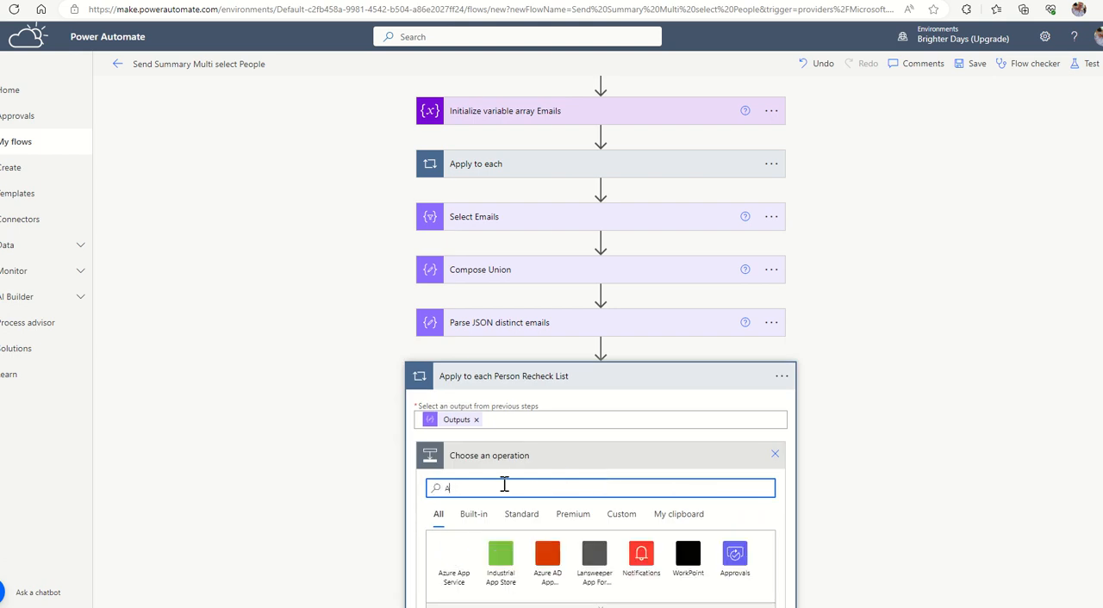
type("Get items")
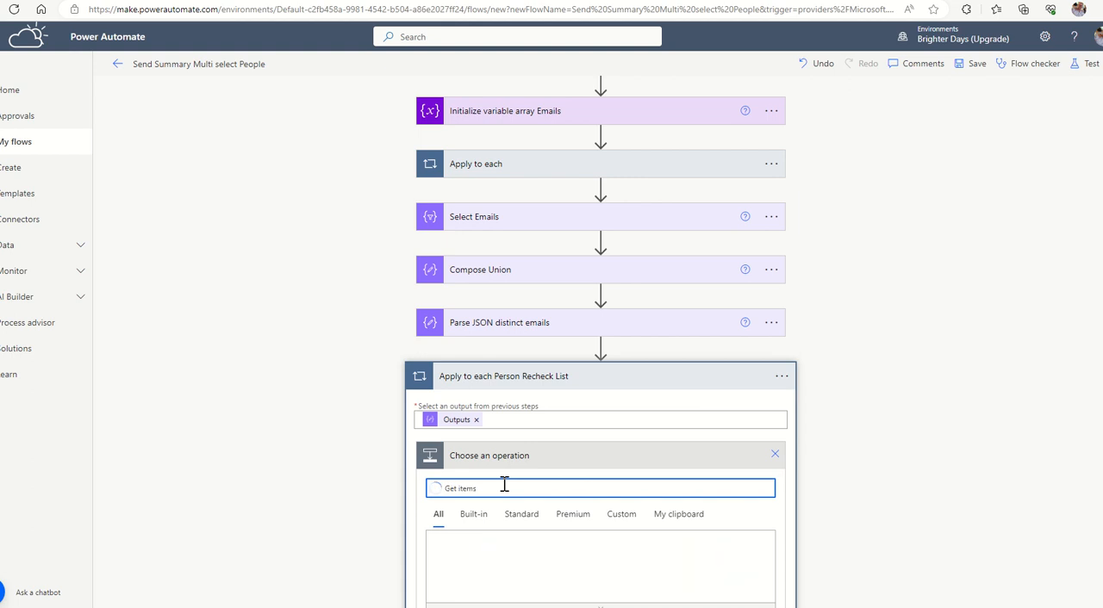
scroll(505, 522, "down", 2)
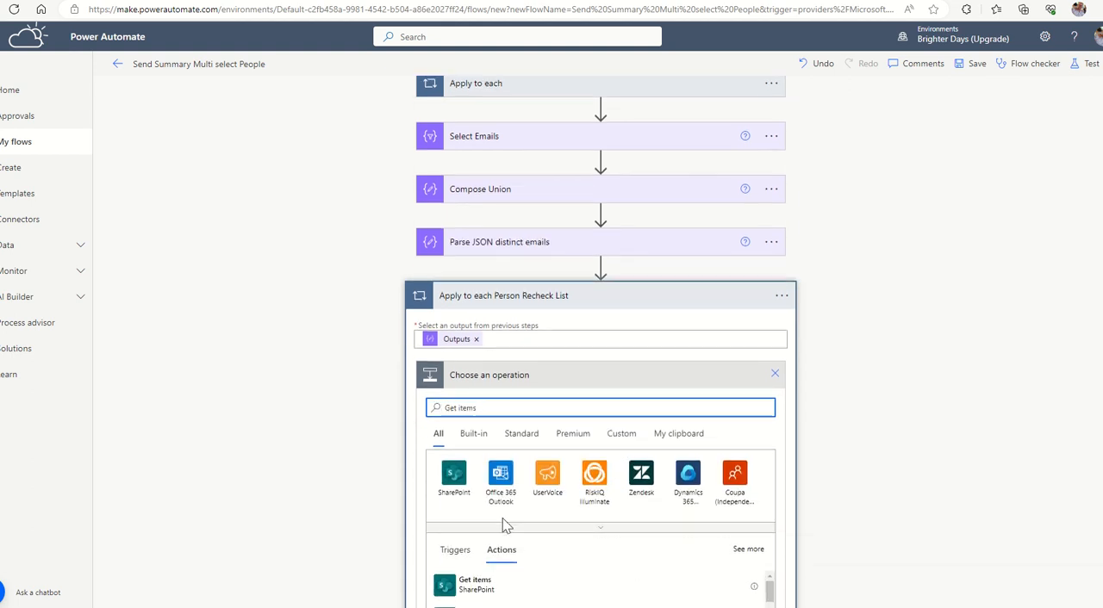
left_click(470, 513)
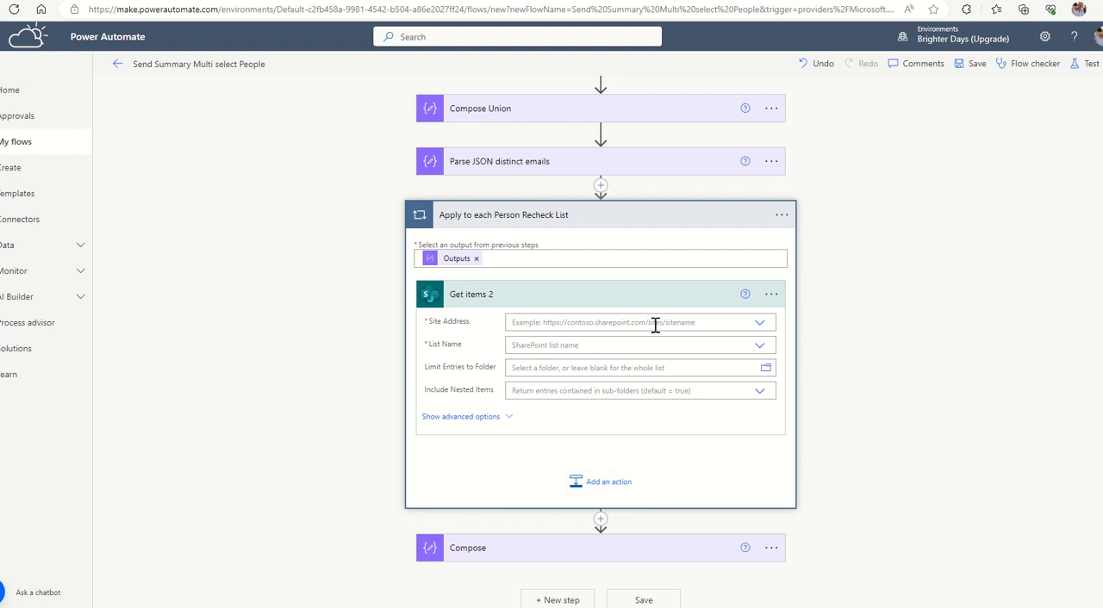
Rename the new Get items 2 action as "Get items Filtered".
left_click(770, 295)
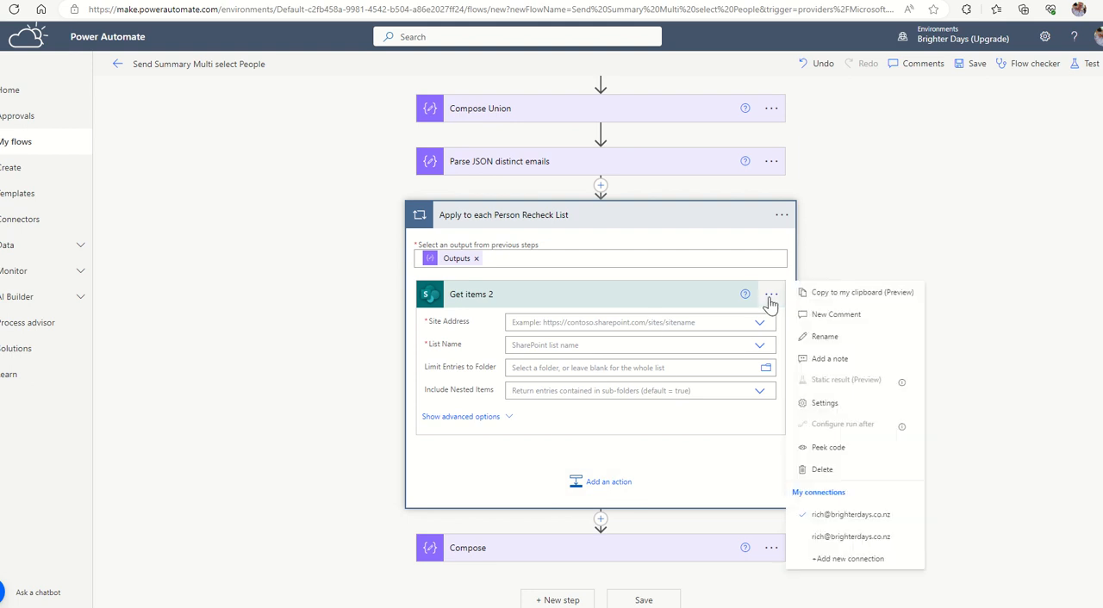
left_click(820, 341)
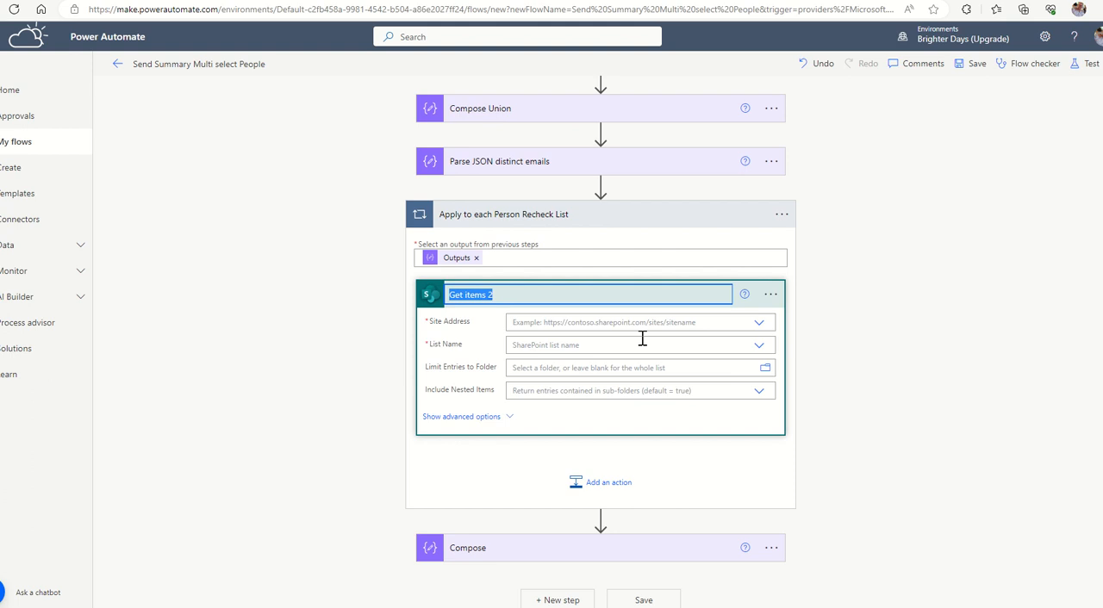
left_click(534, 294)
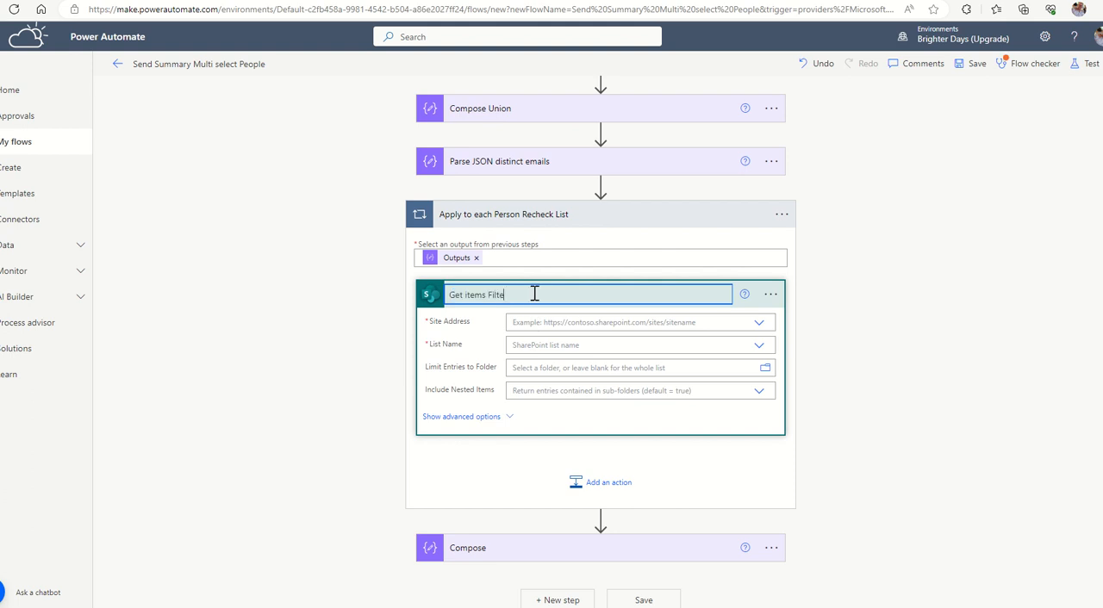
type("Filtered")
Set the Get items Filtered site address to Power Platform and its list to PeopleMultiSelect.
left_click(548, 321)
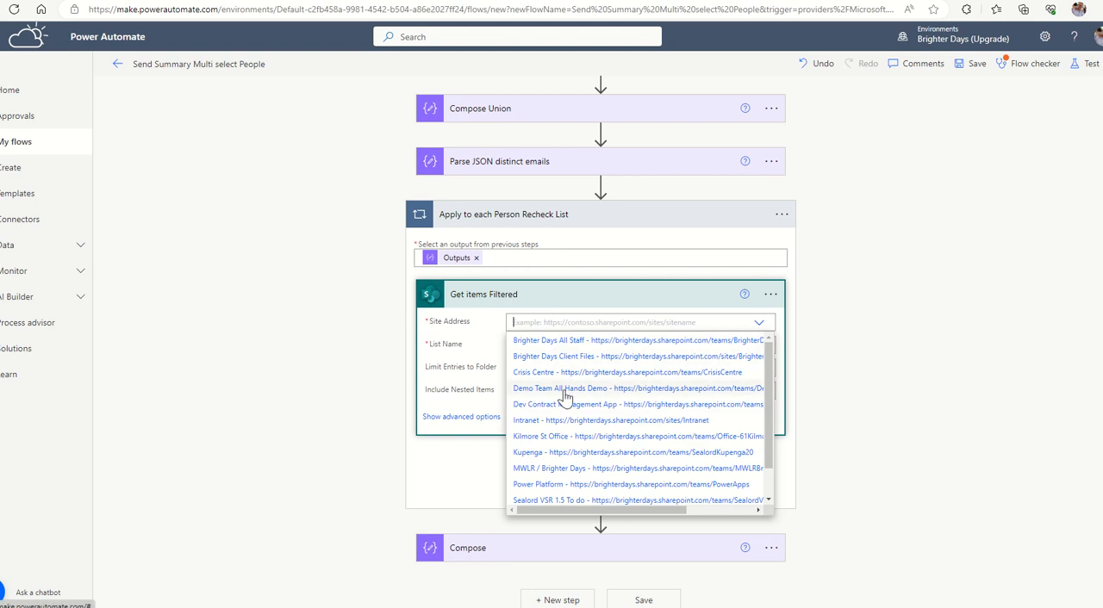
scroll(569, 400, "down", 2)
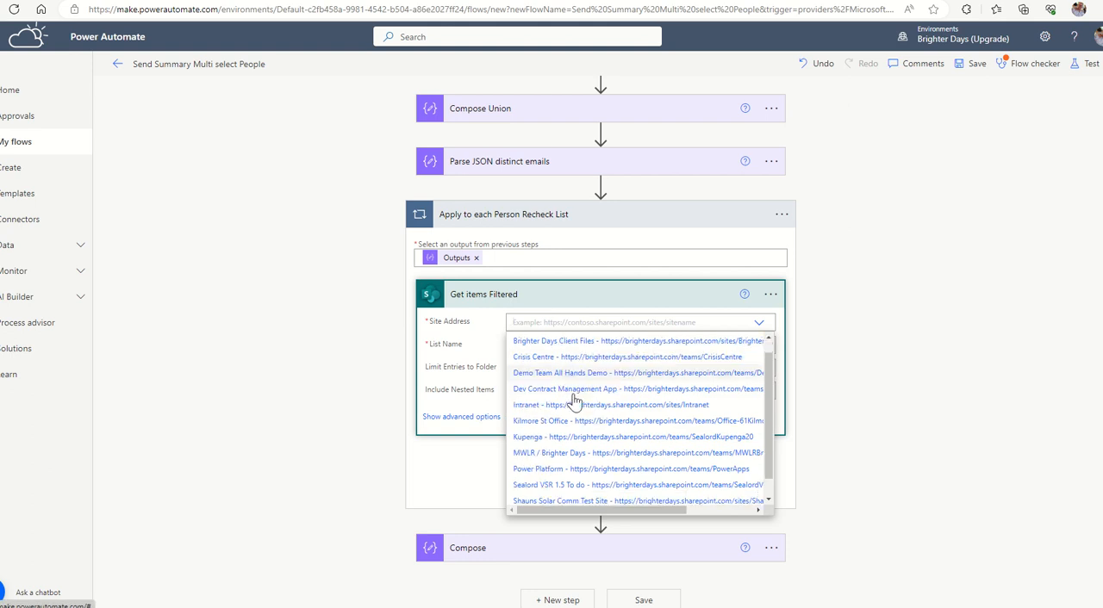
left_click(544, 461)
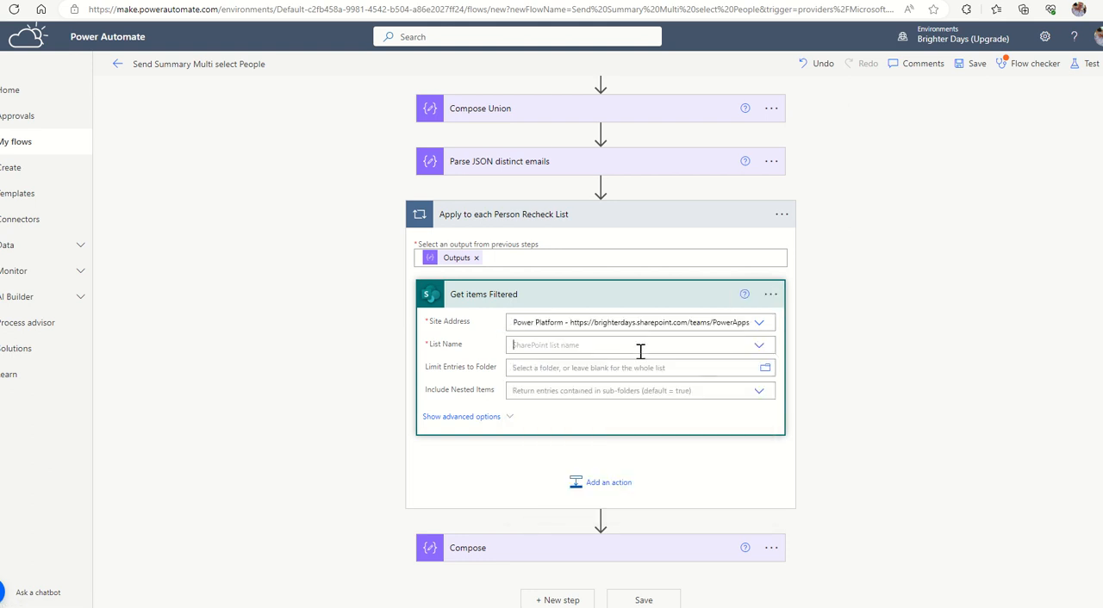
left_click(639, 347)
scroll(586, 431, "down", 15)
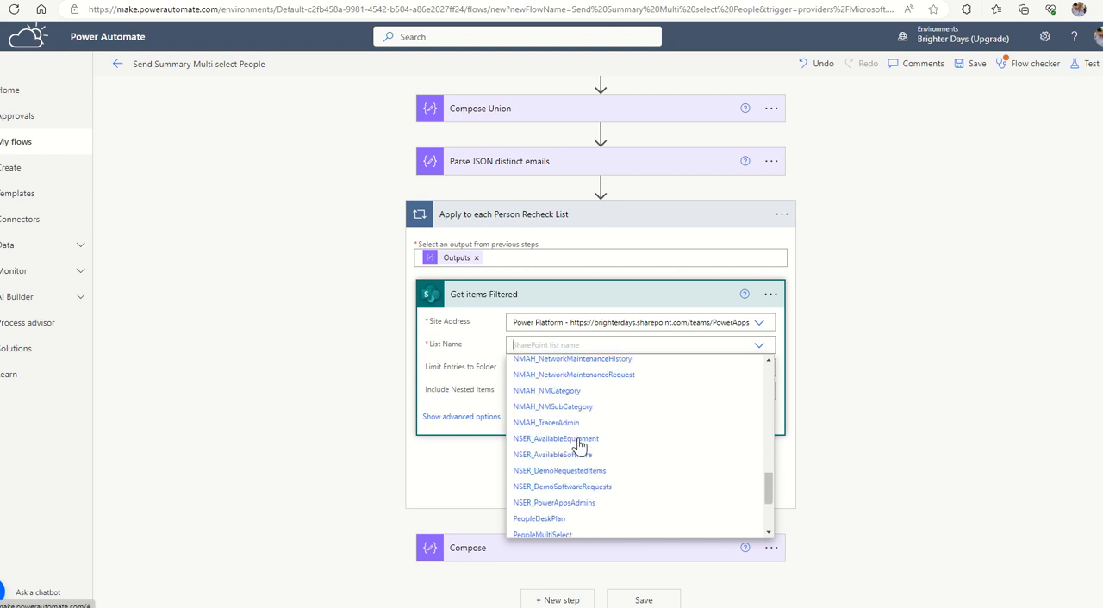
left_click(542, 401)
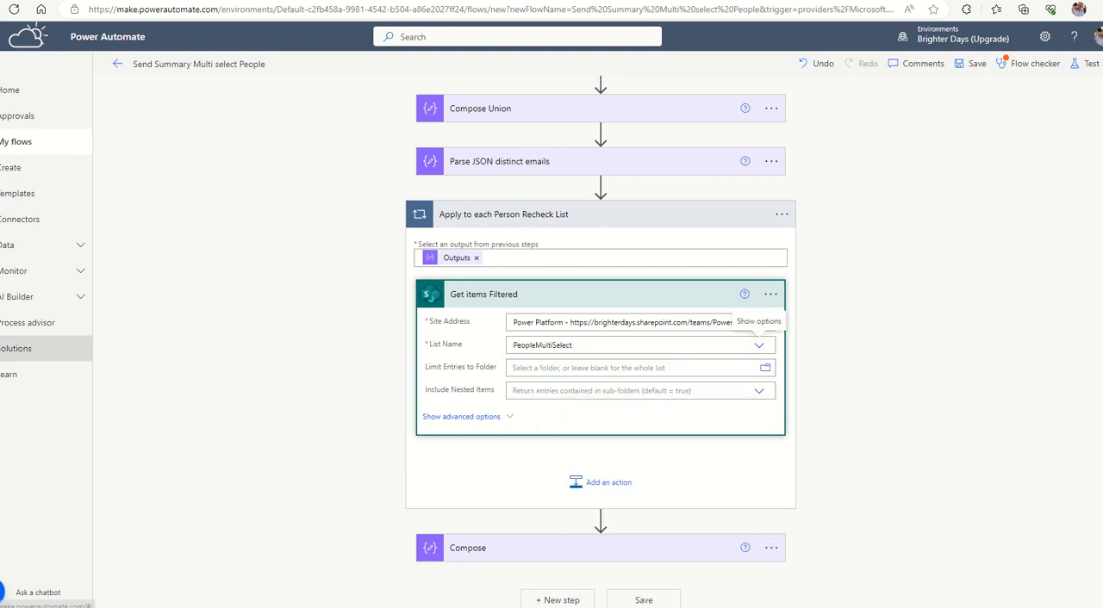
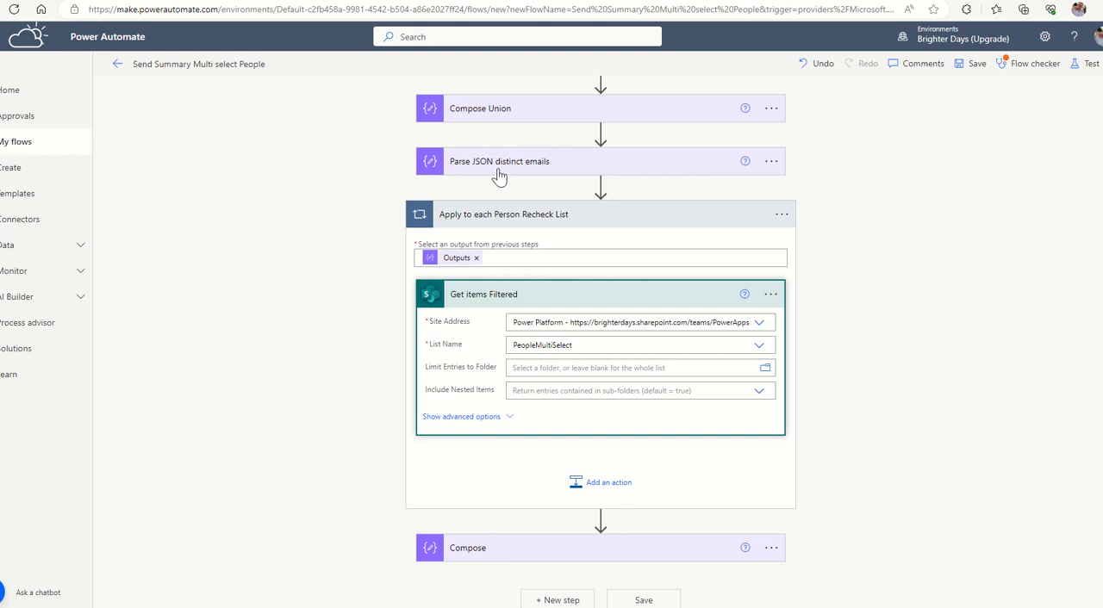
Set the Apply to each Person Recheck List input to Body from Parse JSON distinct emails, and add a Compose action inside the loop.
left_click(476, 258)
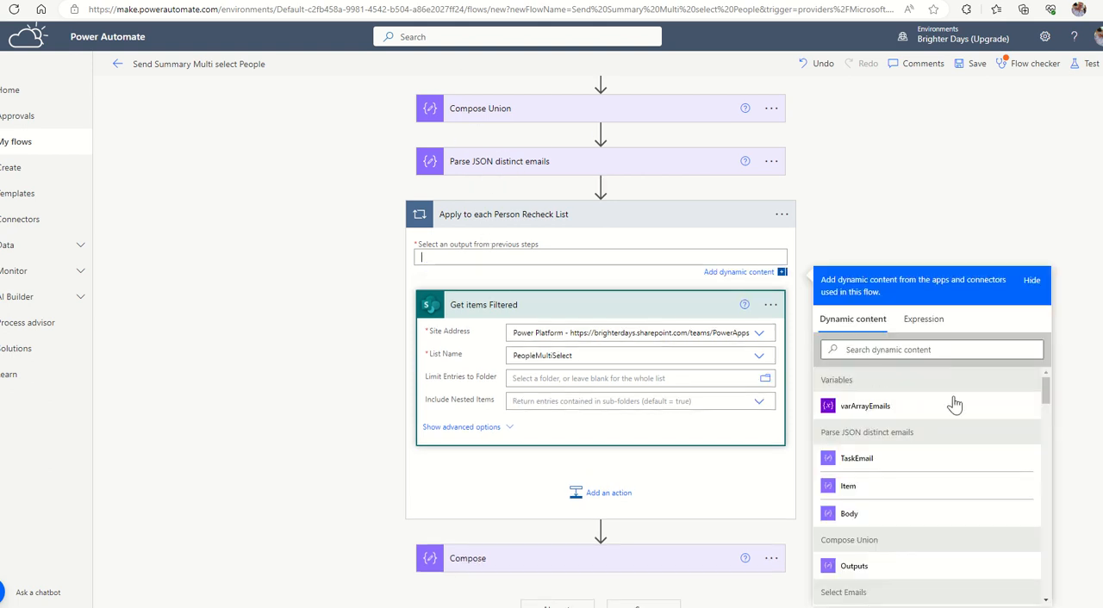
left_click(851, 515)
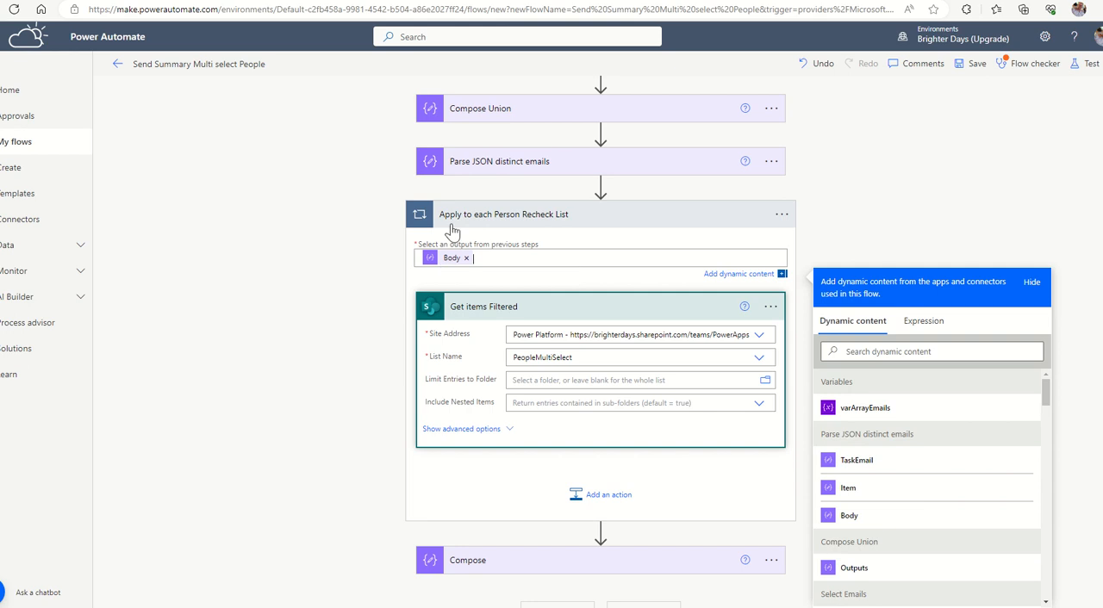
left_click(633, 498)
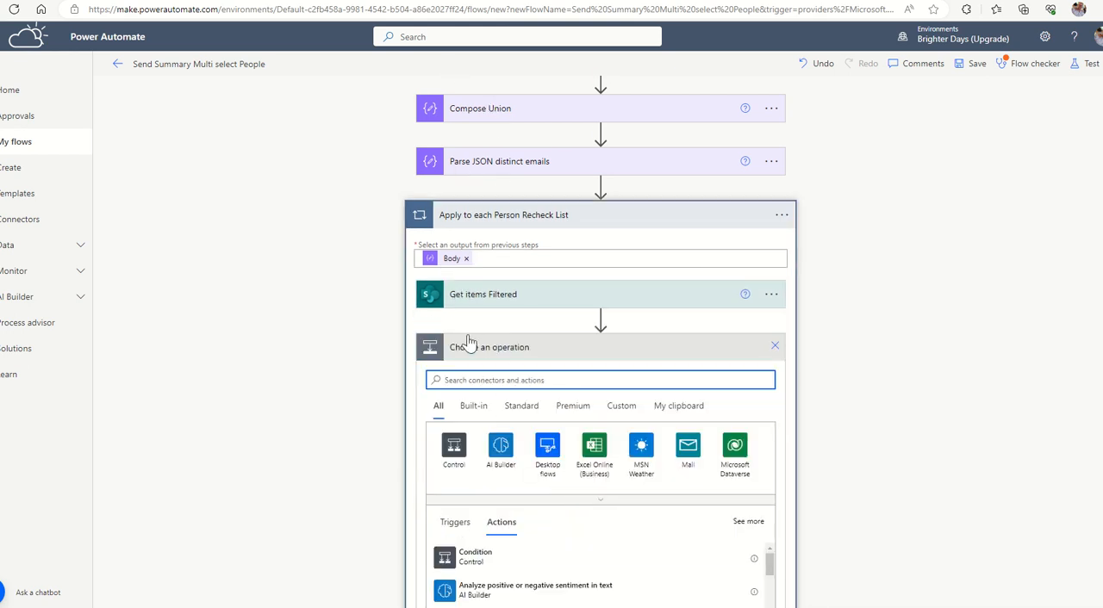
type("com")
type("[pose")
key("BackSpace")
key("BackSpace")
key("BackSpace")
key("BackSpace")
type("pose")
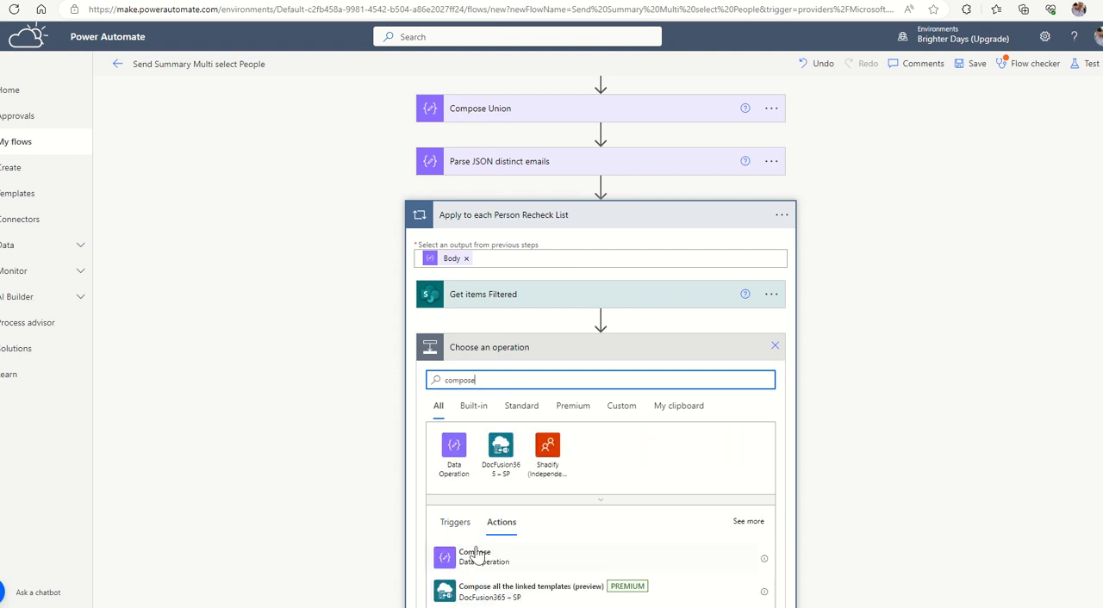
left_click(476, 556)
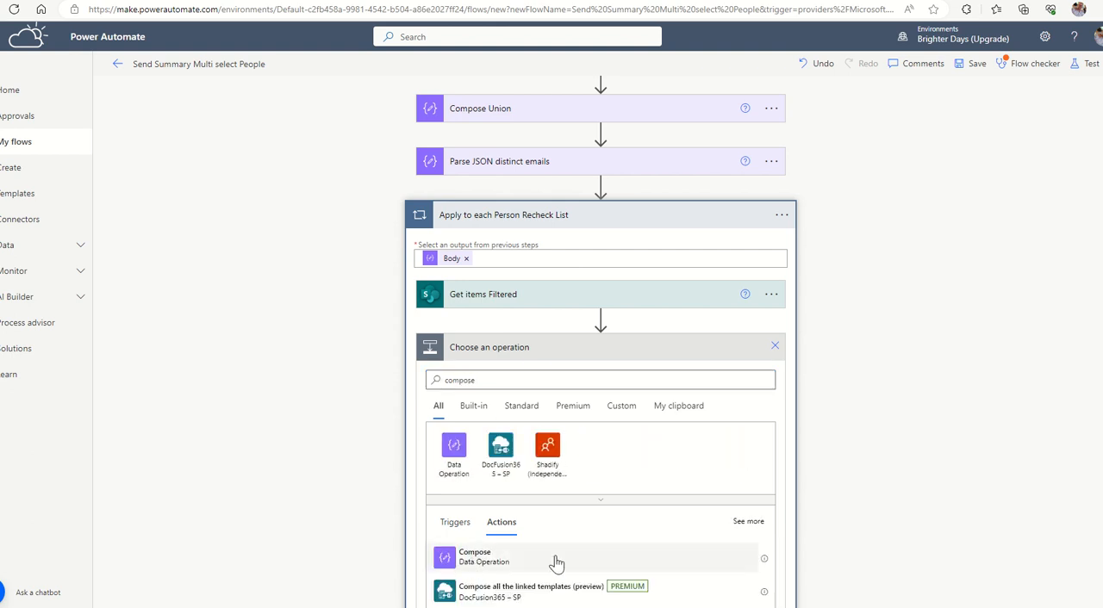
Rename the new Compose 2 action inside the loop as "Compose Email".
left_click(770, 381)
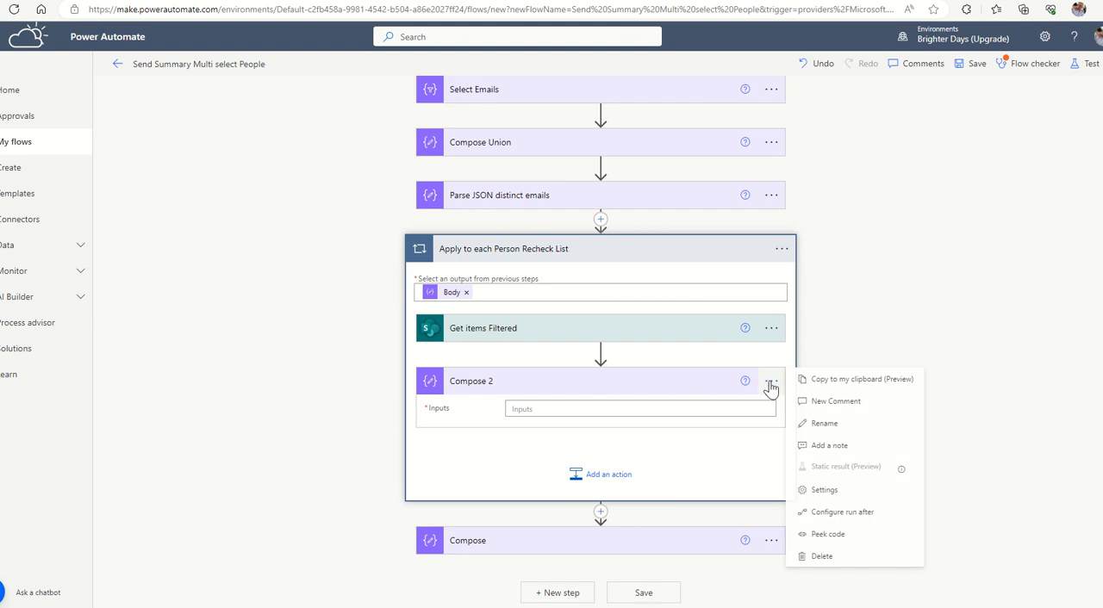
left_click(815, 421)
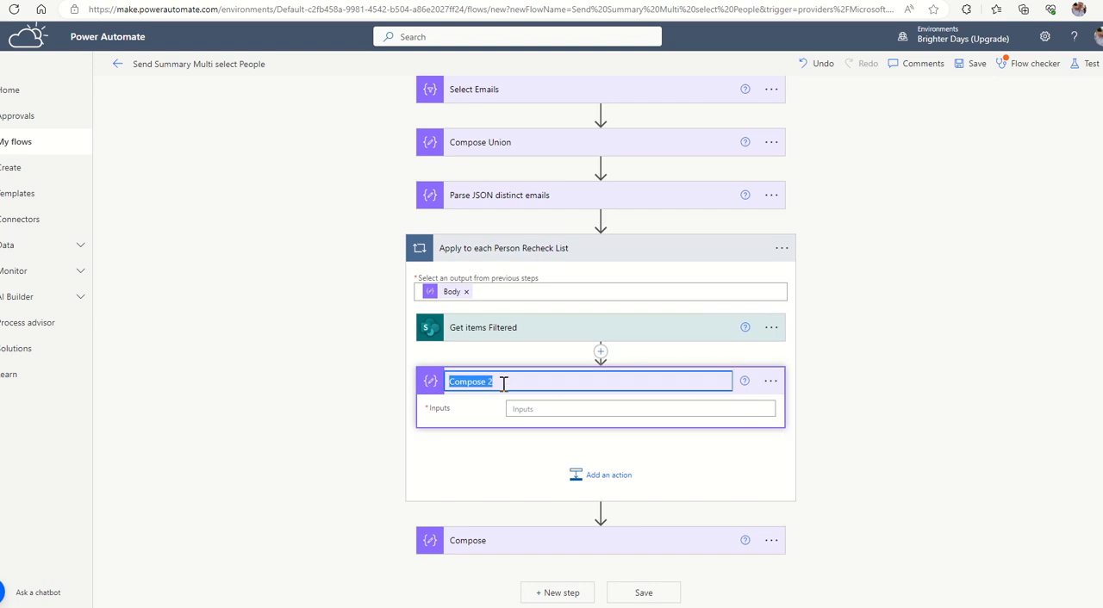
left_click(503, 384)
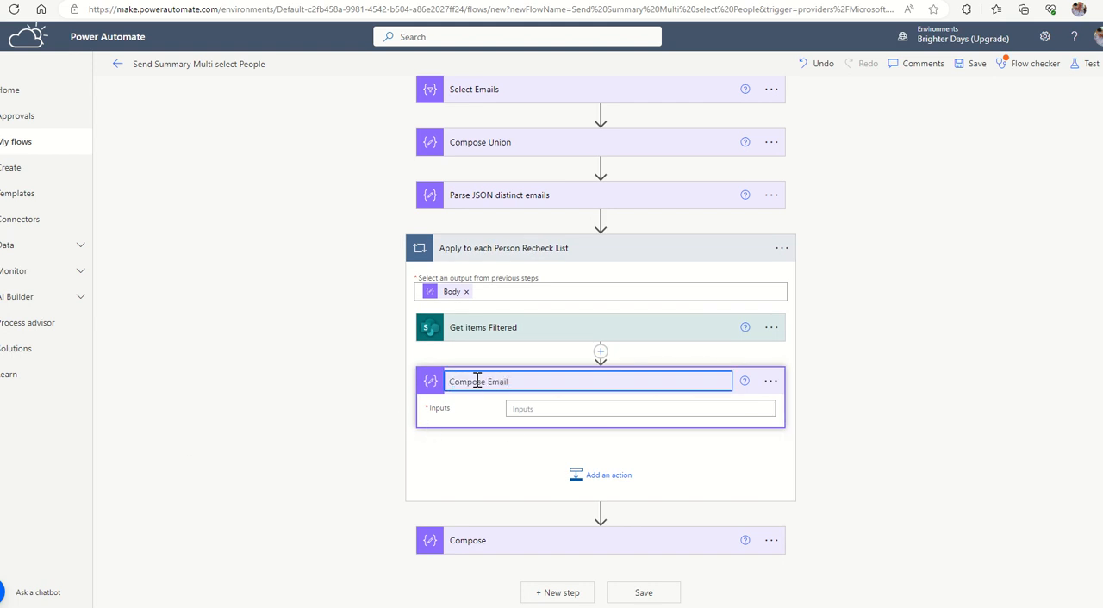
Set the Compose Email input to TaskEmail from Parse JSON distinct emails, and move Get items Filtered below Compose Email.
left_click(572, 408)
scroll(887, 517, "down", 2)
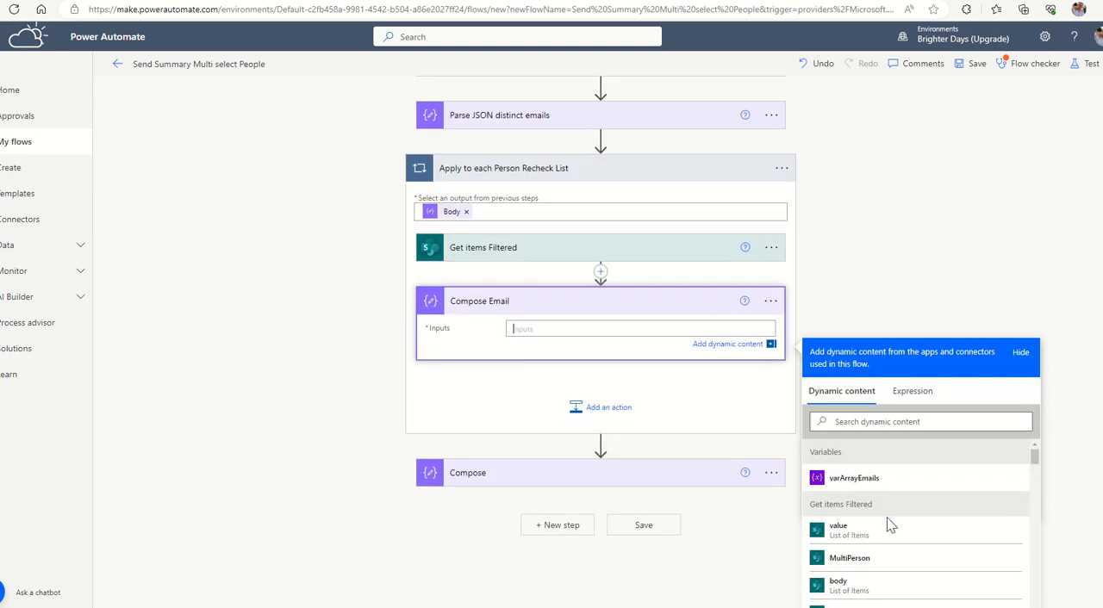
scroll(912, 532, "down", 10)
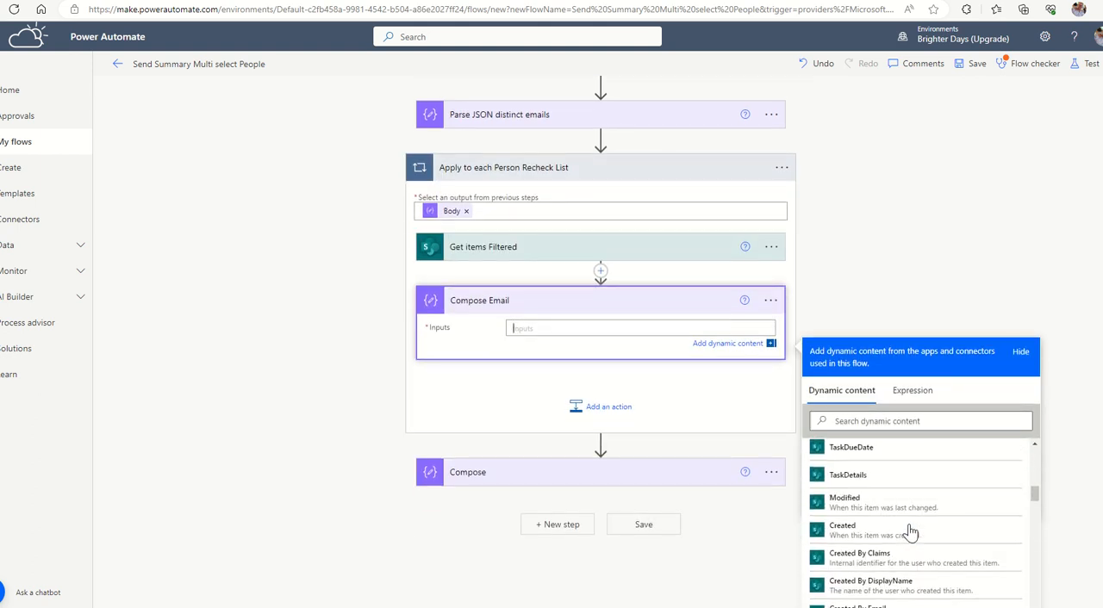
scroll(912, 532, "down", 10)
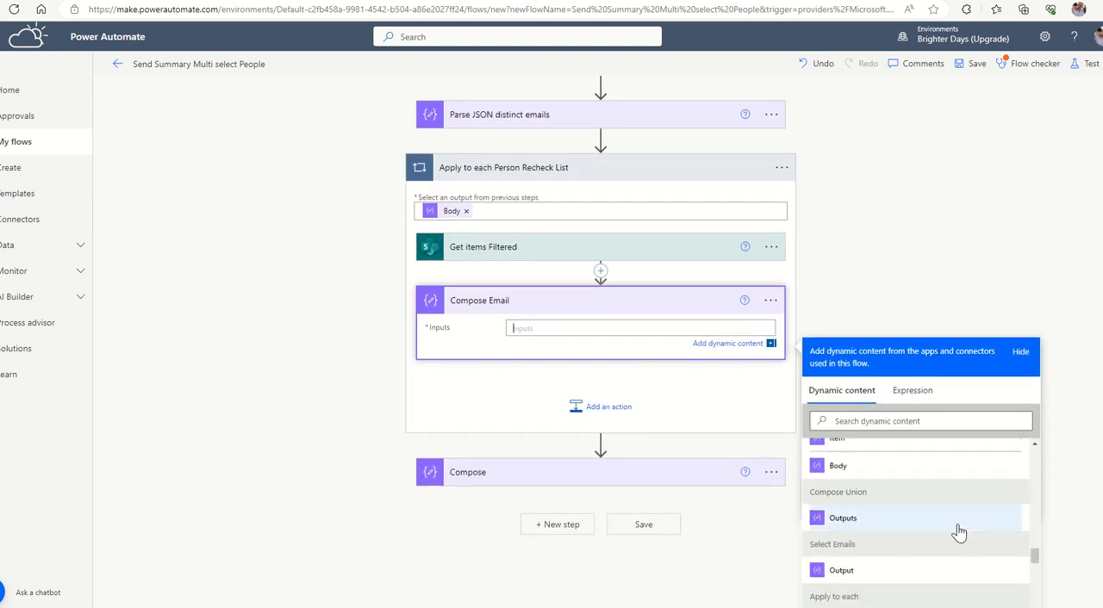
left_click(855, 485)
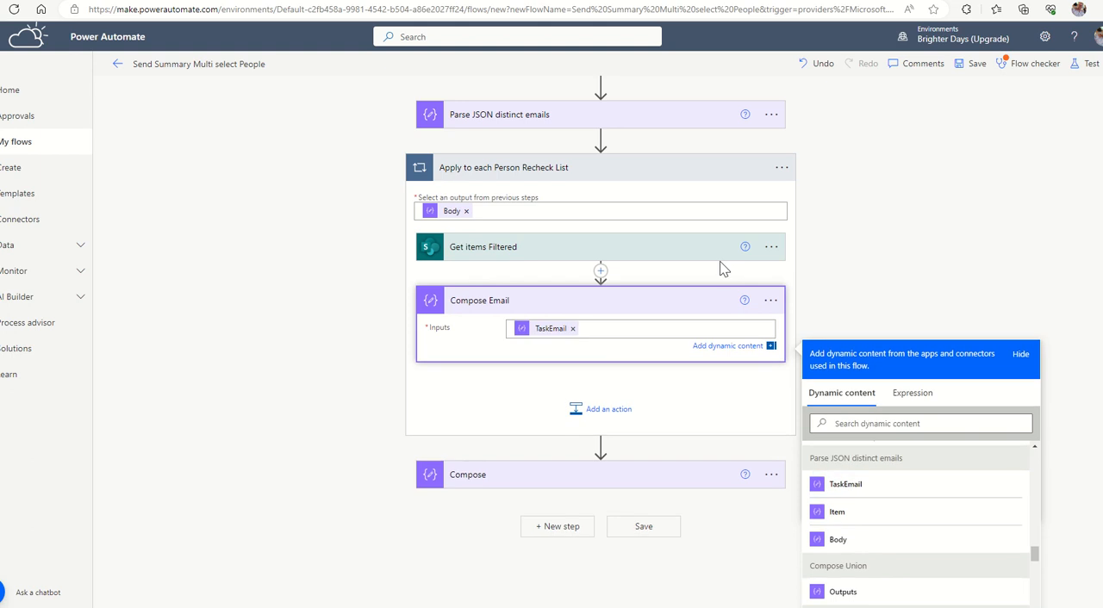
left_click_drag(623, 247, 601, 444)
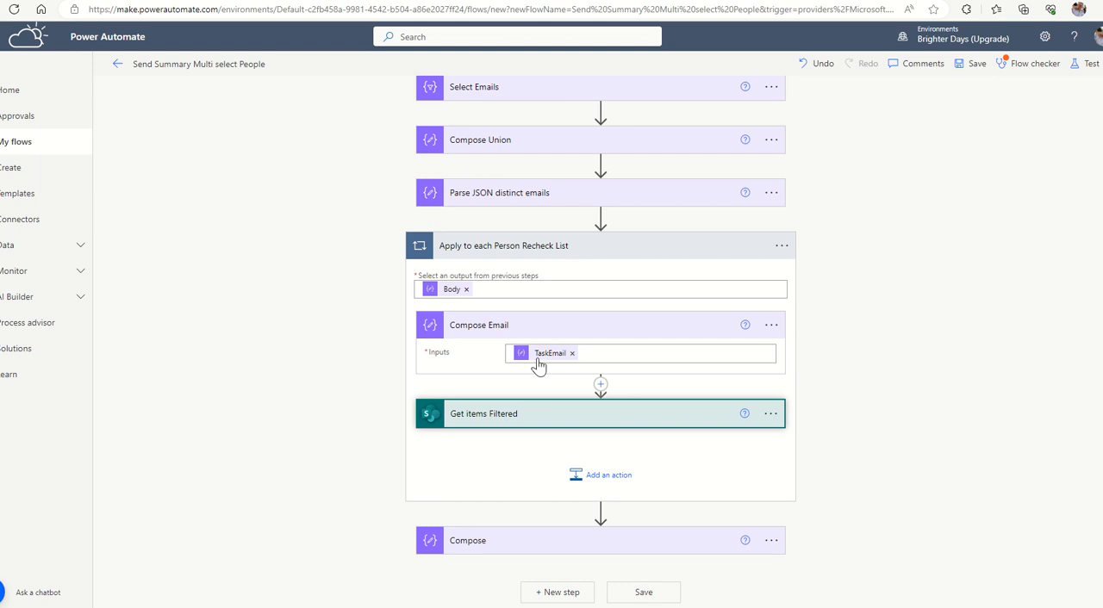
Start the Get items Filtered filter query with MultiPerson/EMail eq, followed by the Compose Email Outputs in single quotes.
left_click(520, 413)
scroll(510, 506, "down", 1)
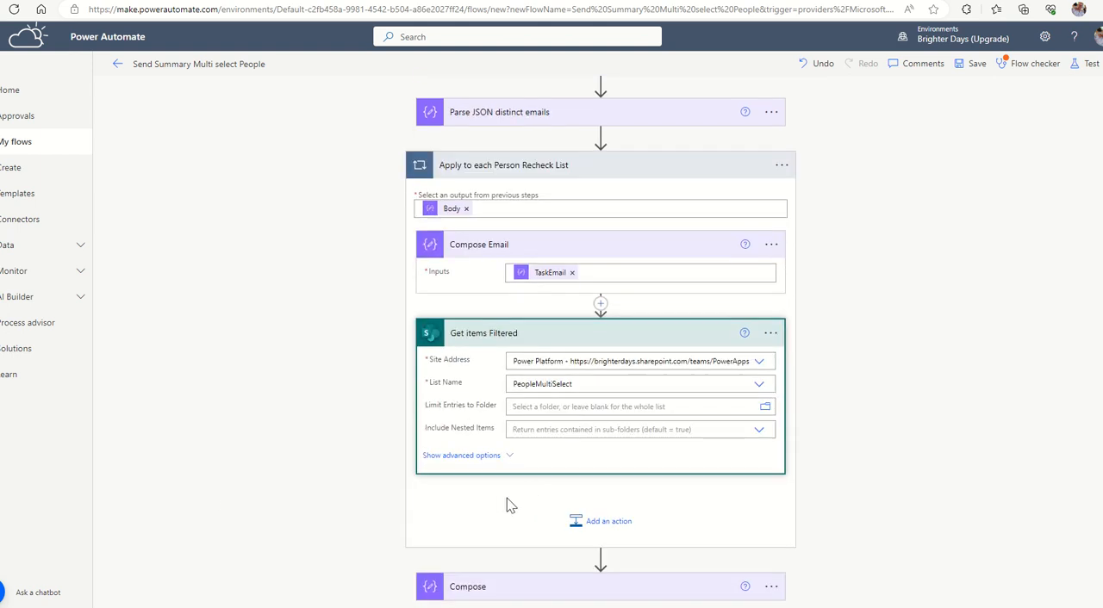
left_click(507, 455)
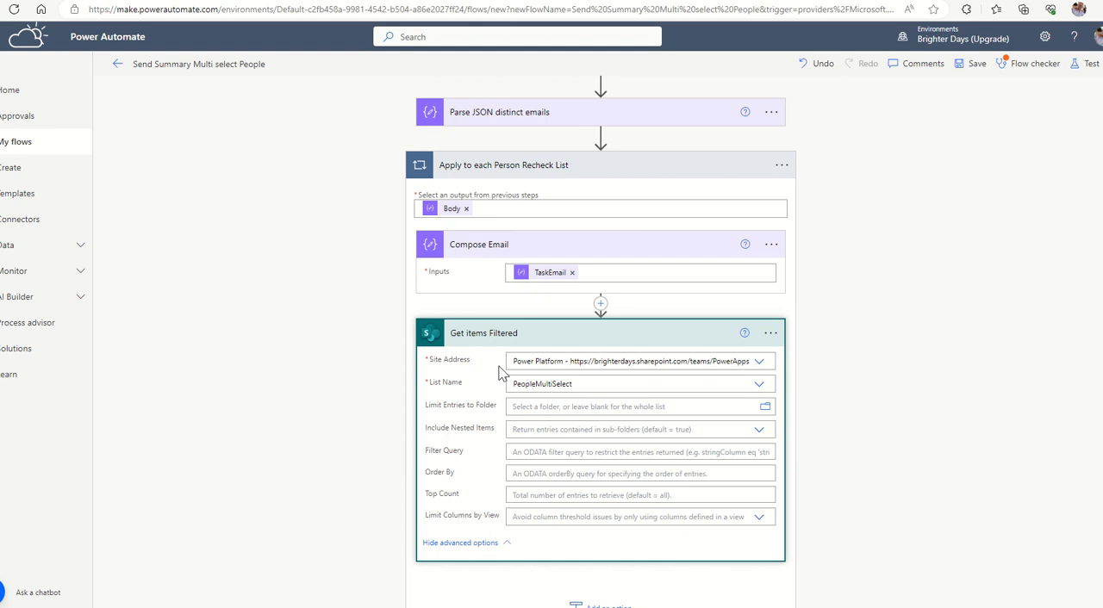
left_click(540, 452)
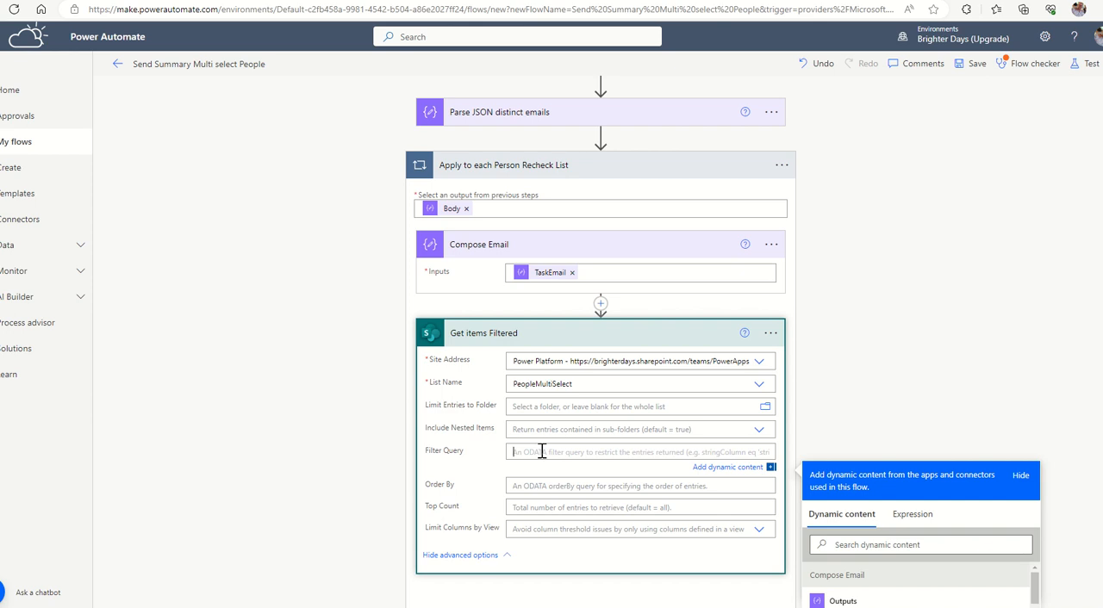
type("Mulit")
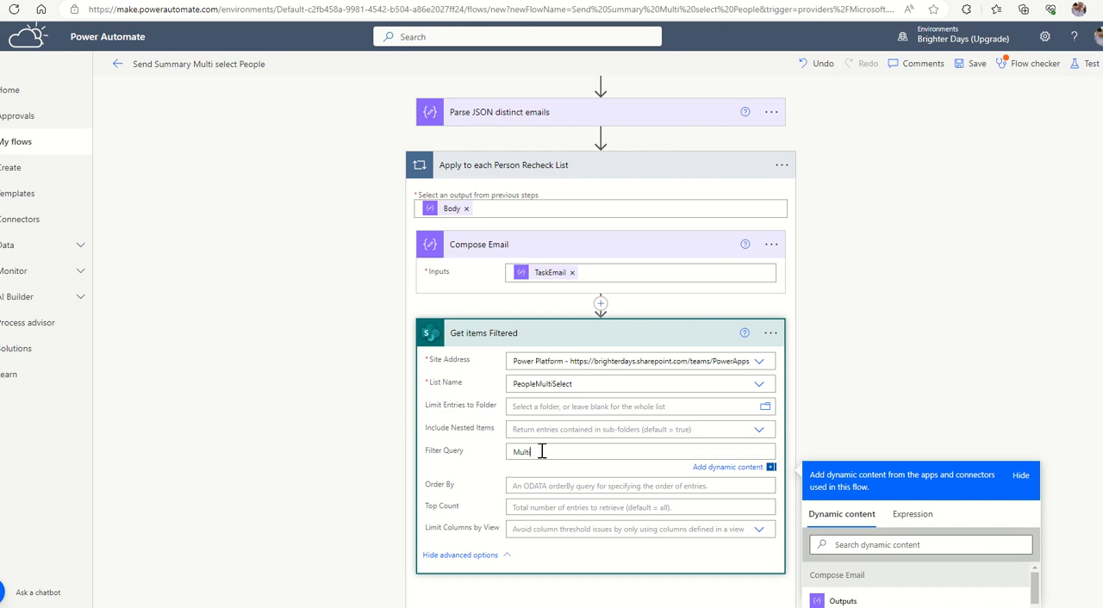
type("iPerson/E")
type("Mail eq")
scroll(867, 241, "down", 1)
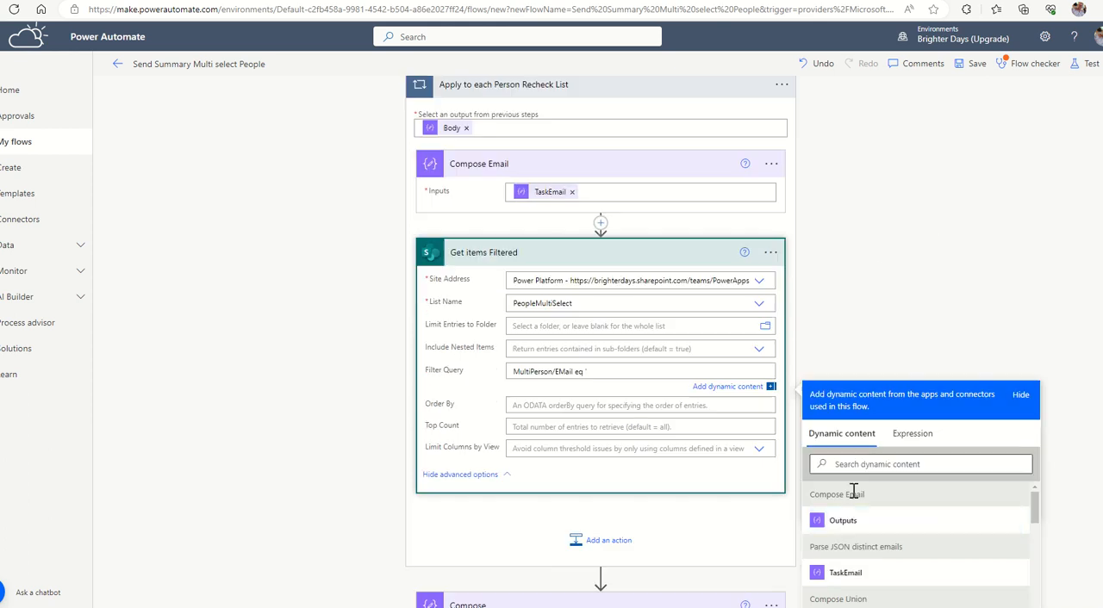
left_click(843, 522)
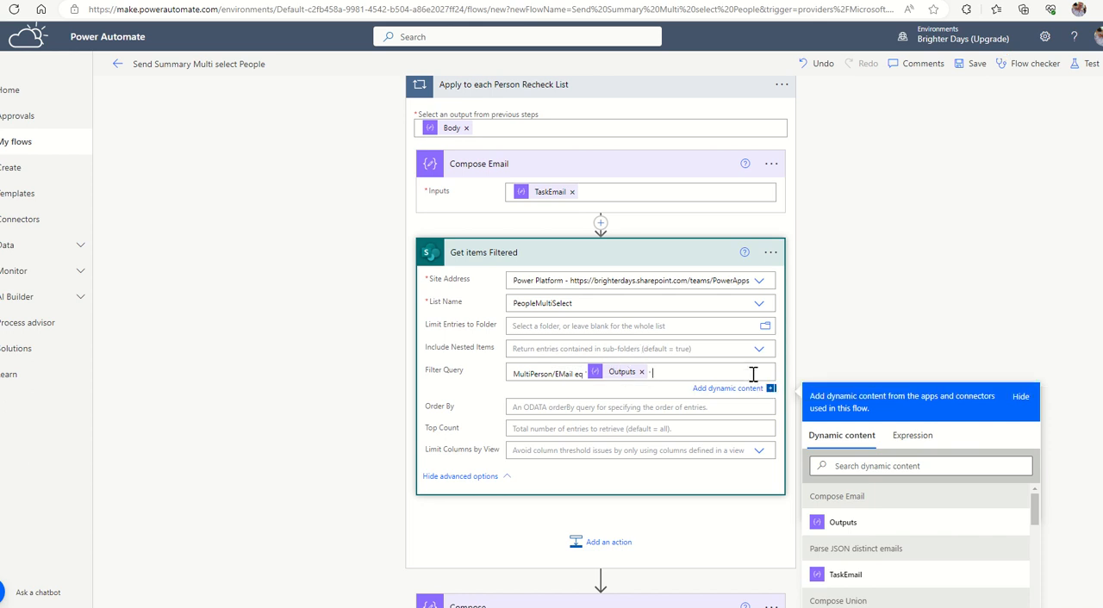
Extend the filter query with "and TaskDueDate eq", followed by the Substring output in single quotes.
type("and TaskDueDate eq")
scroll(882, 448, "down", 10)
scroll(886, 472, "down", 15)
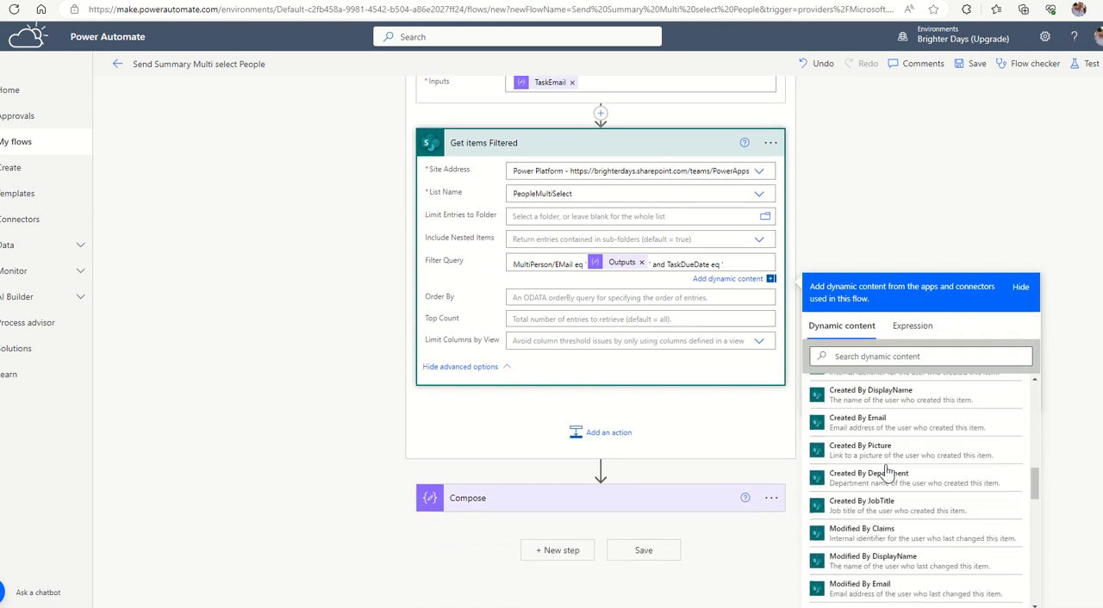
left_click(887, 473)
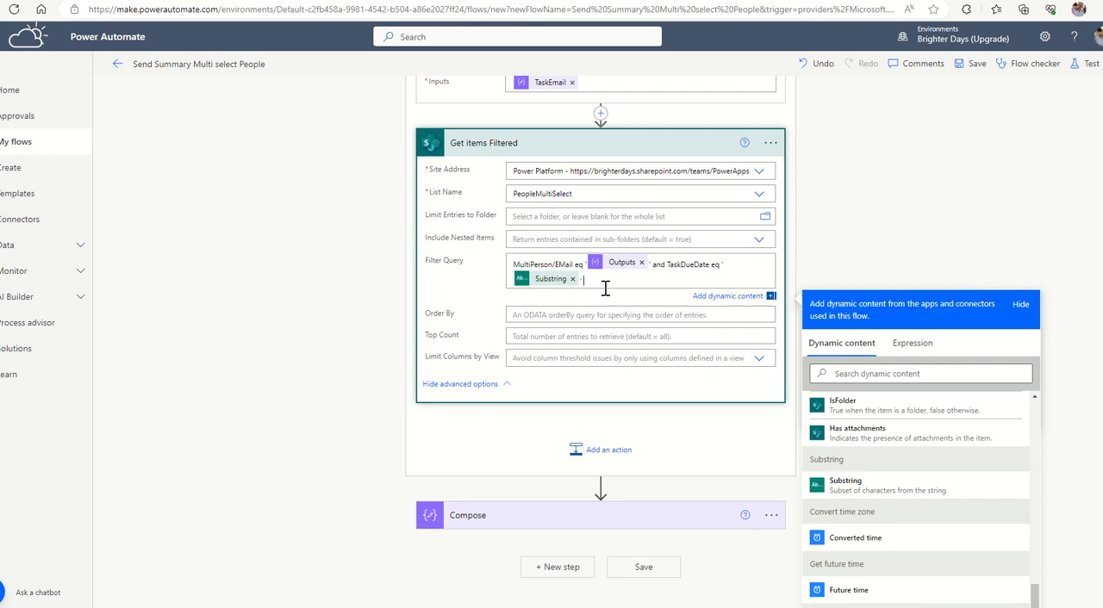
Append "and TaskStatus eq 'Active'" to the filter query, and collapse the Get items Filtered action.
type("' and Task")
key("BackSpace")
key("BackSpace")
type("skStatus eq 'Active")
scroll(615, 182, "up", 2)
scroll(511, 179, "down", 2)
scroll(516, 238, "up", 10)
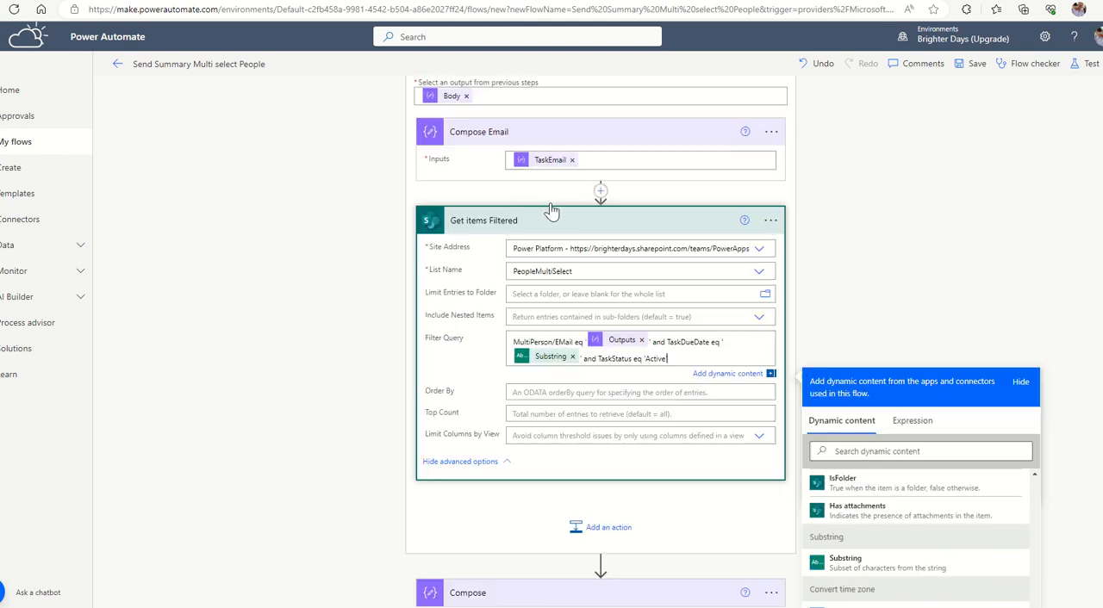
scroll(552, 268, "down", 8)
scroll(579, 328, "down", 2)
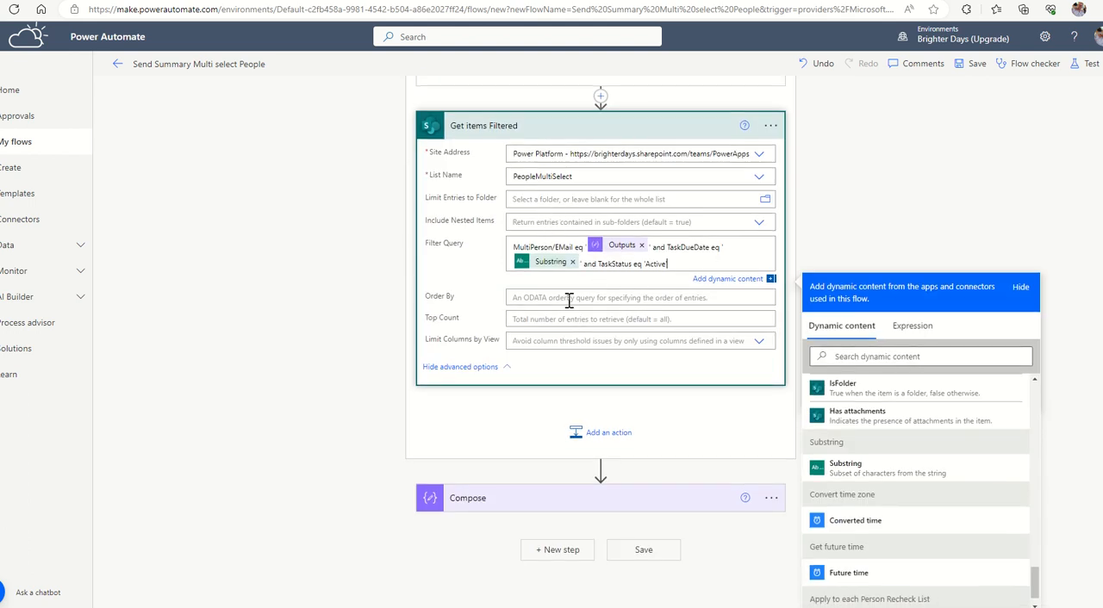
mouse_move(618, 251)
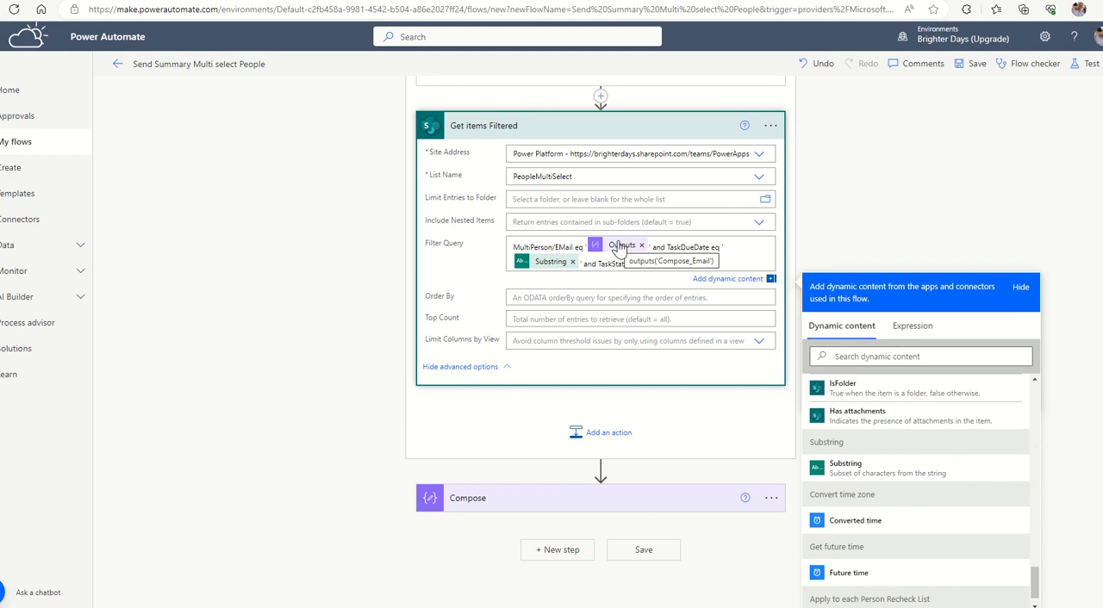
left_click(877, 204)
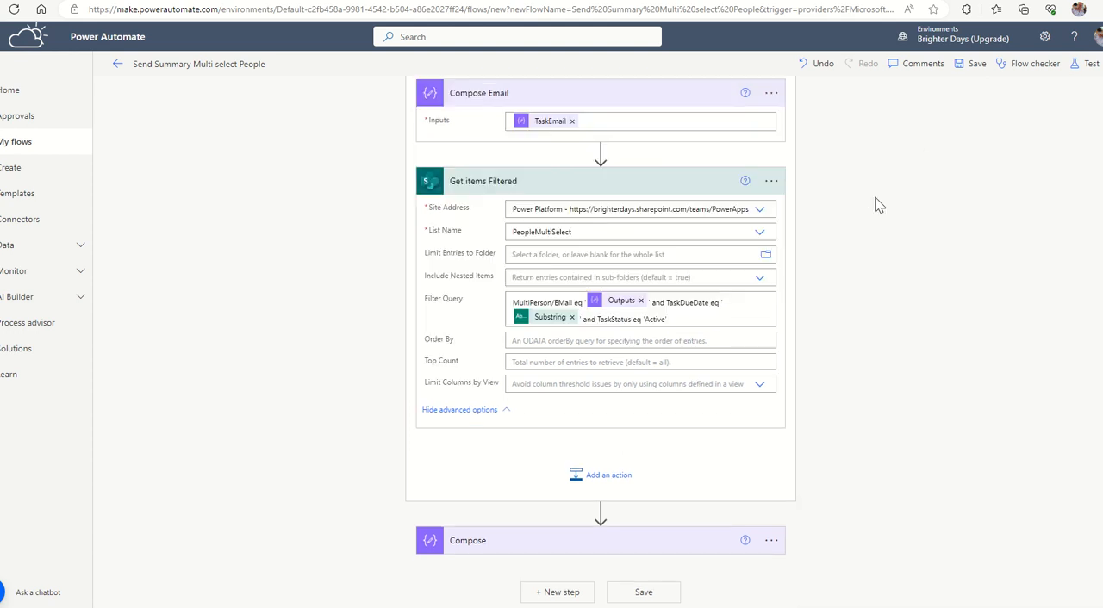
left_click(594, 181)
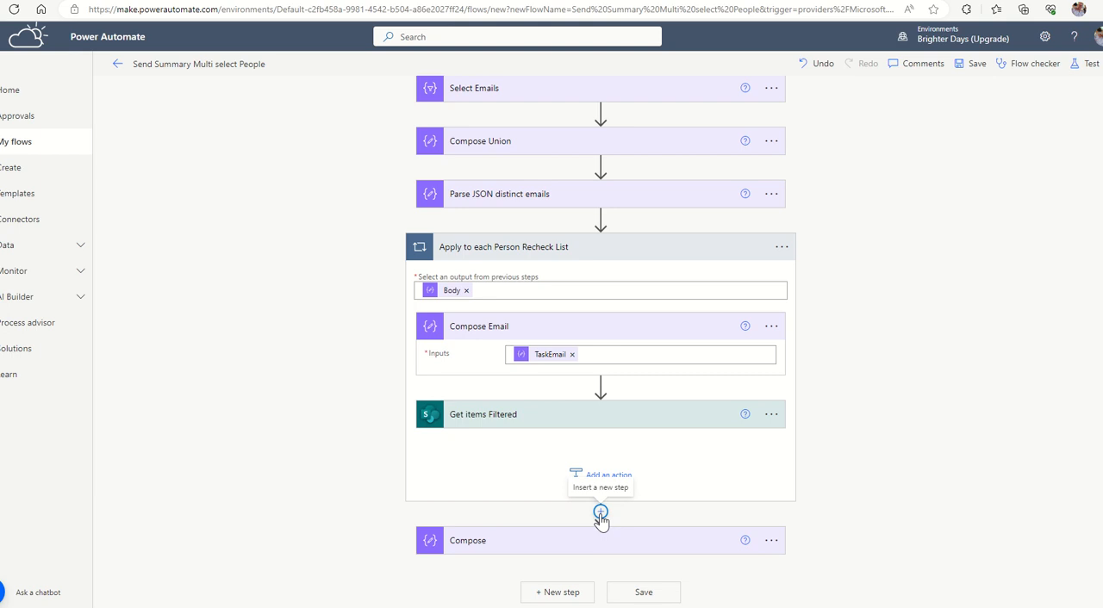
Add a Compose action between the Apply to each Person Recheck List loop and the last Compose action.
left_click(600, 515)
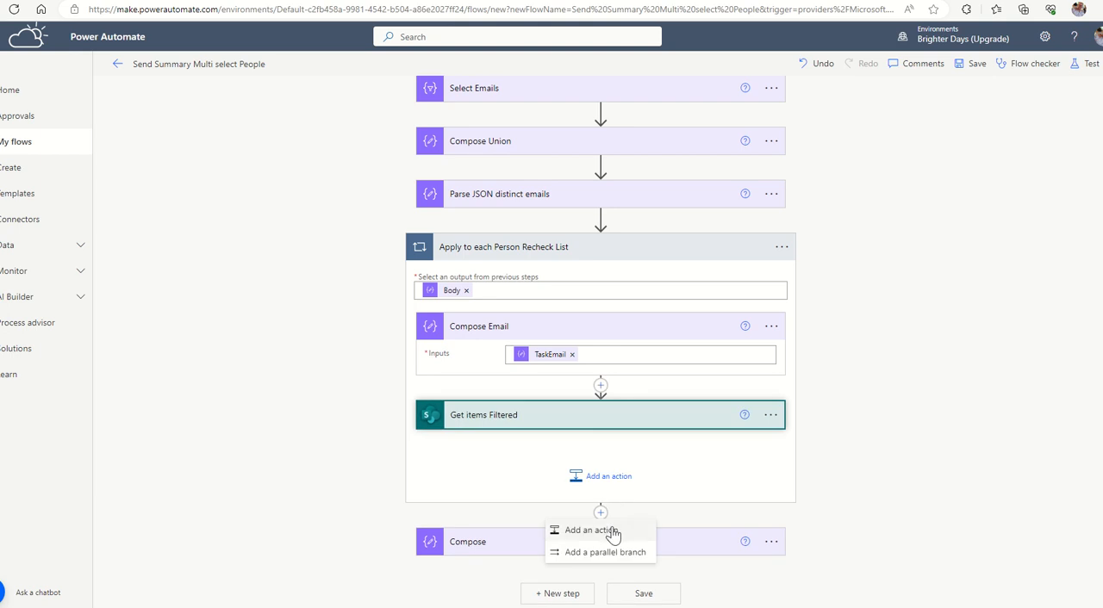
left_click(611, 531)
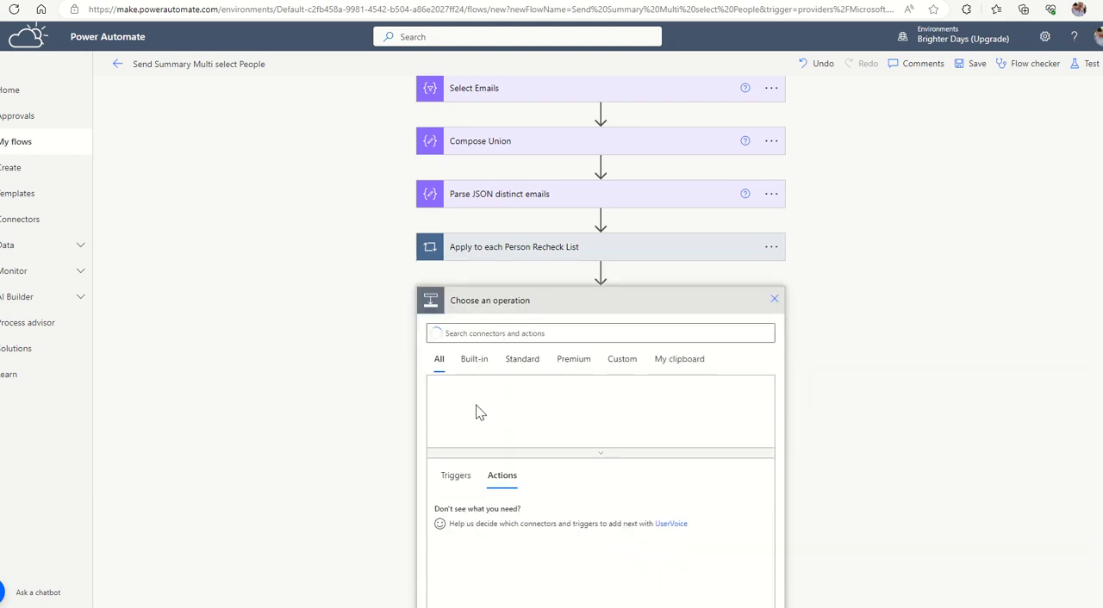
left_click(472, 335)
type("c")
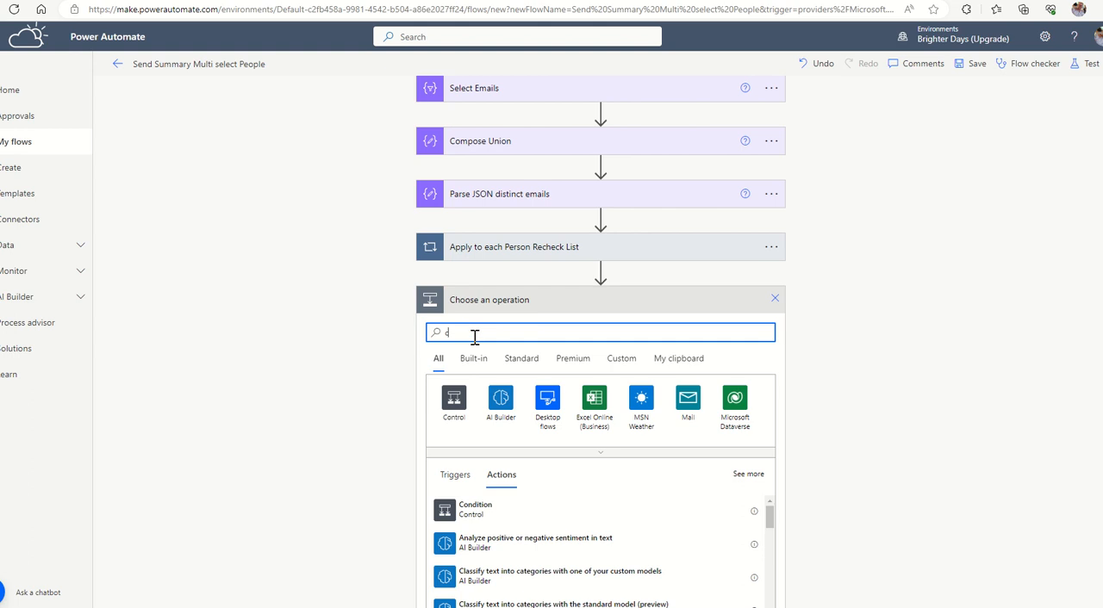
type("ompose")
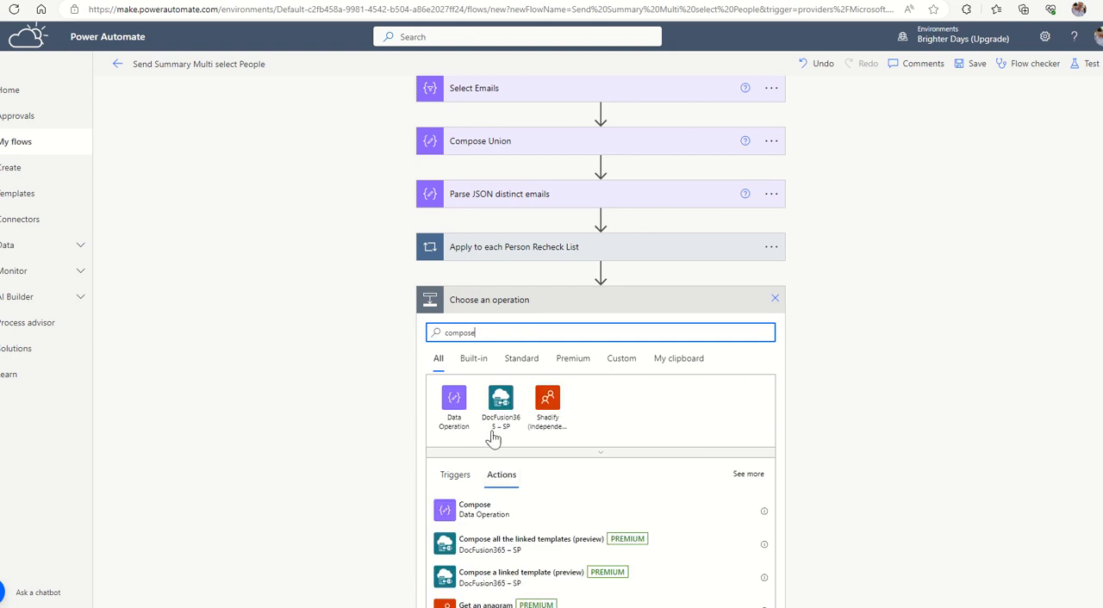
left_click(474, 510)
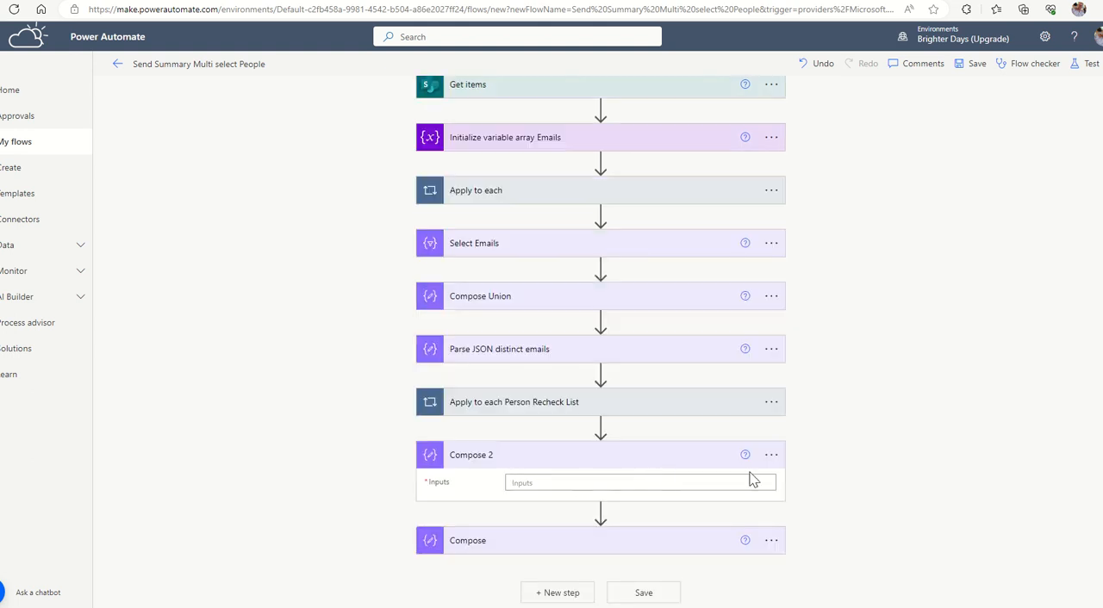
Rename the new Compose 2 action below the loop as "Compose CSS Input".
left_click(771, 457)
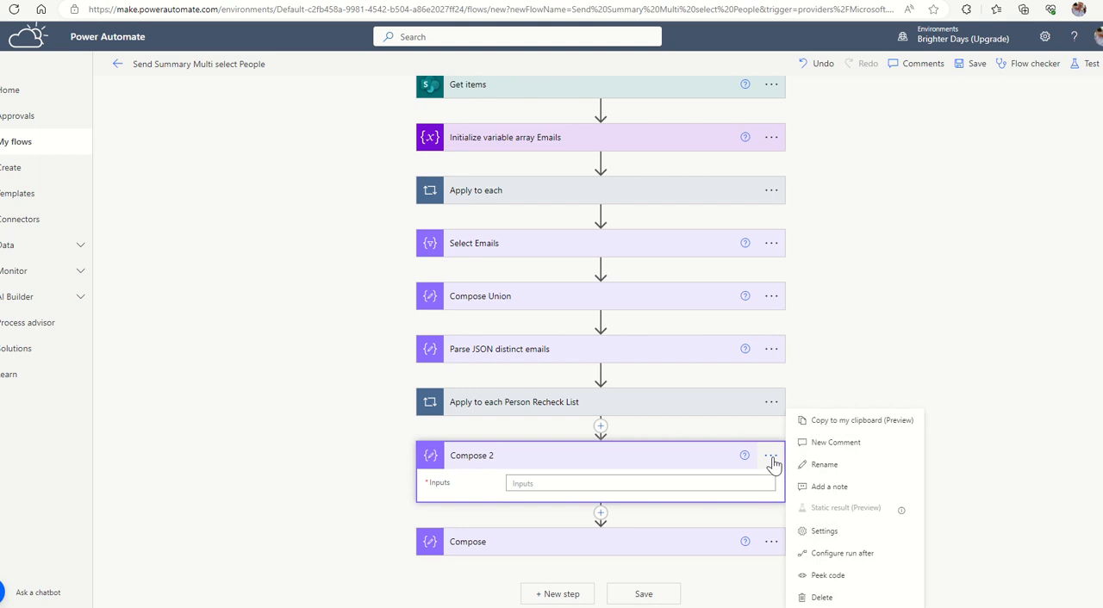
left_click(824, 466)
left_click(518, 459)
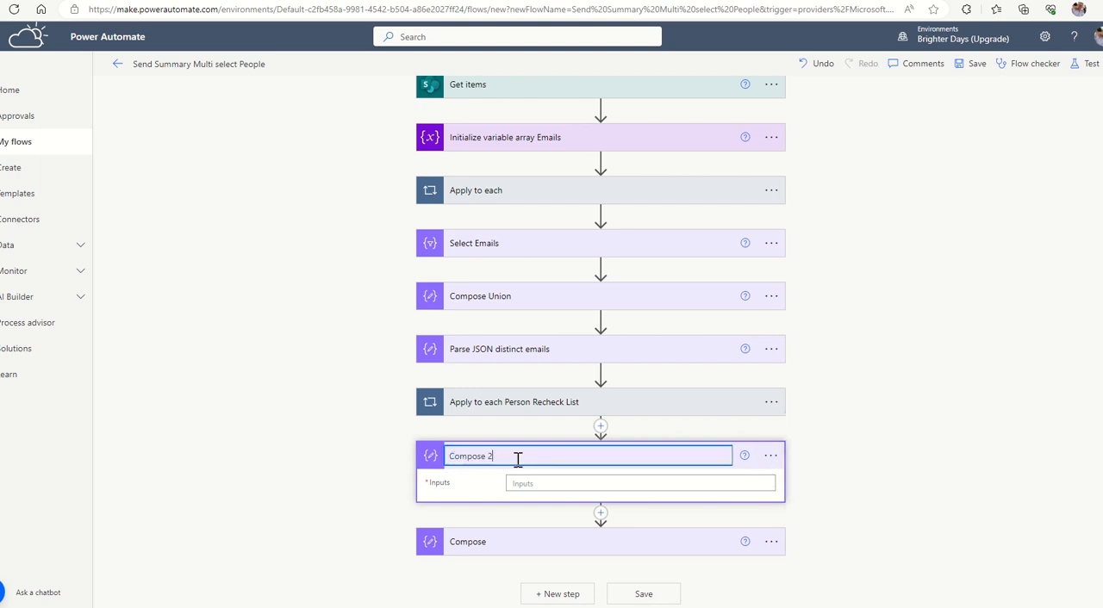
key("BackSpace")
type("CSS Input")
Paste the table CSS style block into the Compose CSS Input, with Arial font, #EEEEEE background, 75% width and bold 15px white headers.
left_click(518, 483)
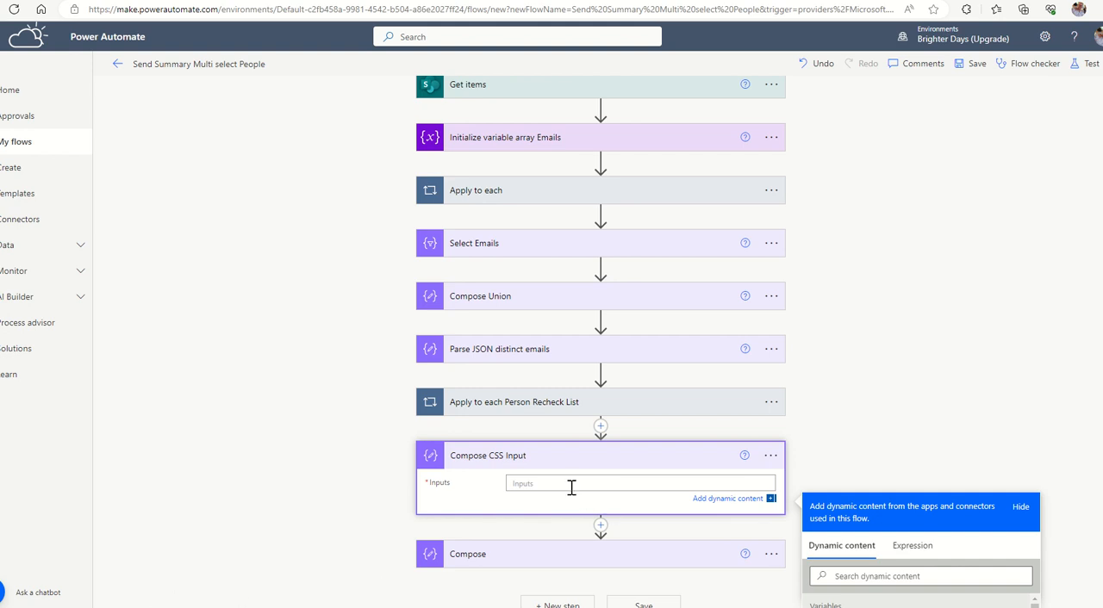
key("ctrl+v")
scroll(638, 368, "down", 4)
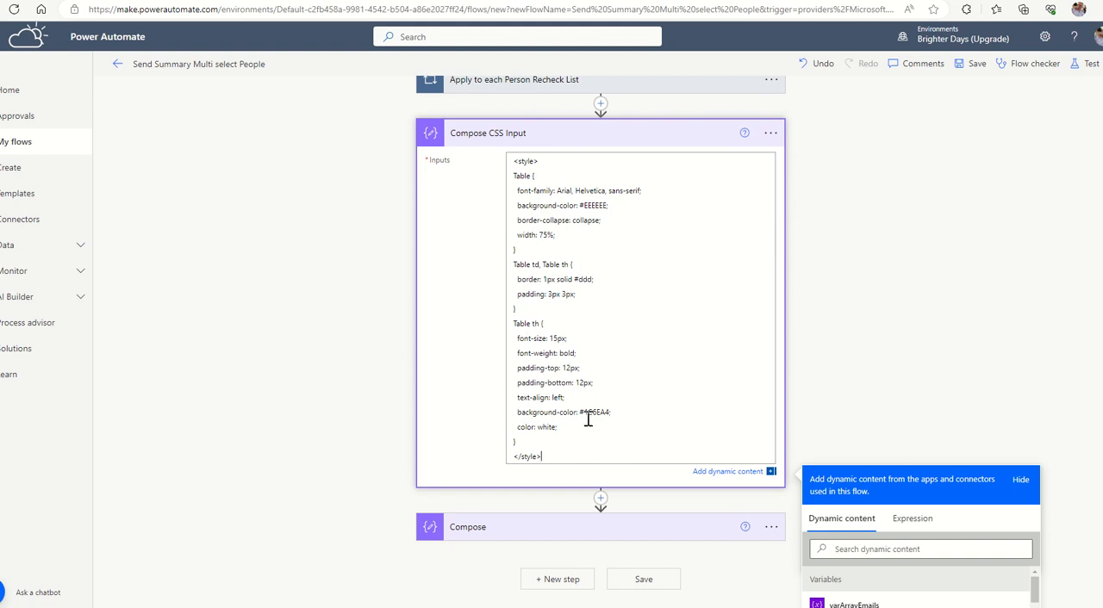
left_click_drag(580, 412, 612, 412)
left_click(360, 270)
scroll(663, 349, "up", 2)
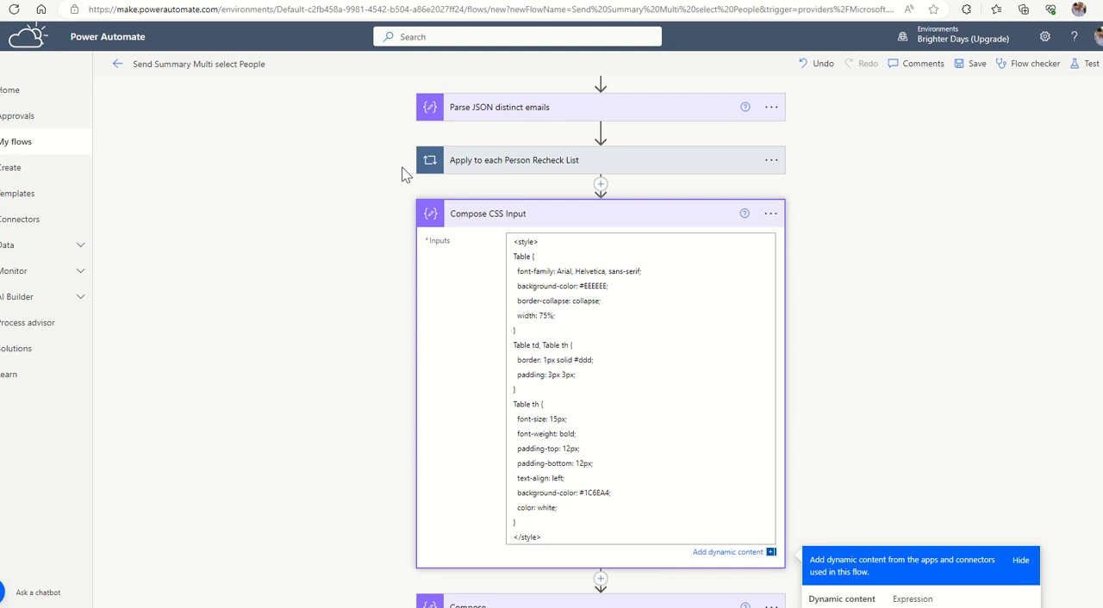
scroll(561, 428, "down", 2)
left_click(599, 504)
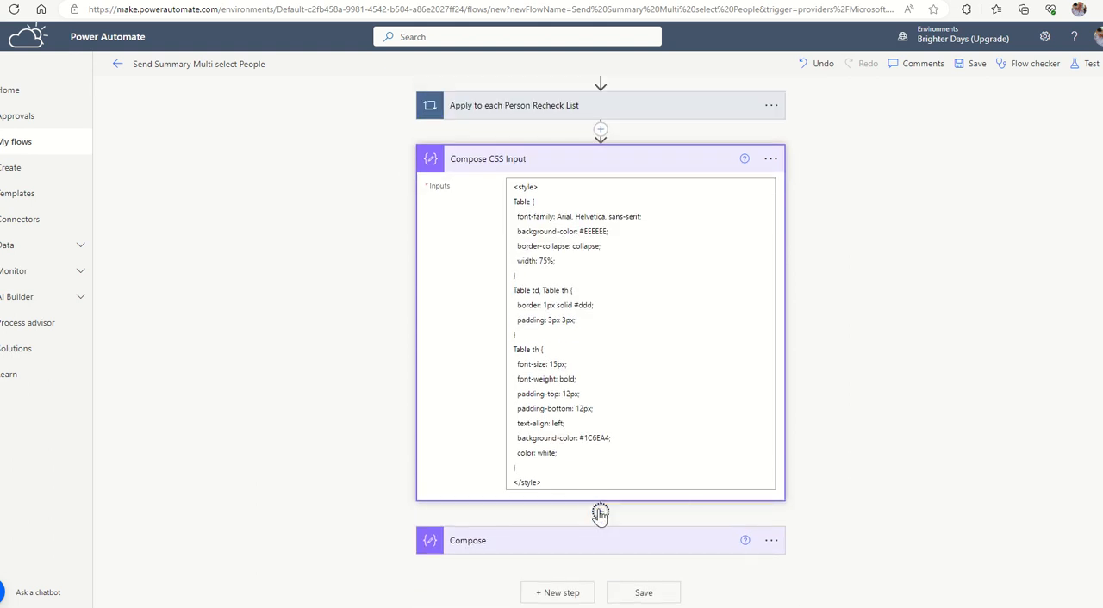
left_click(601, 513)
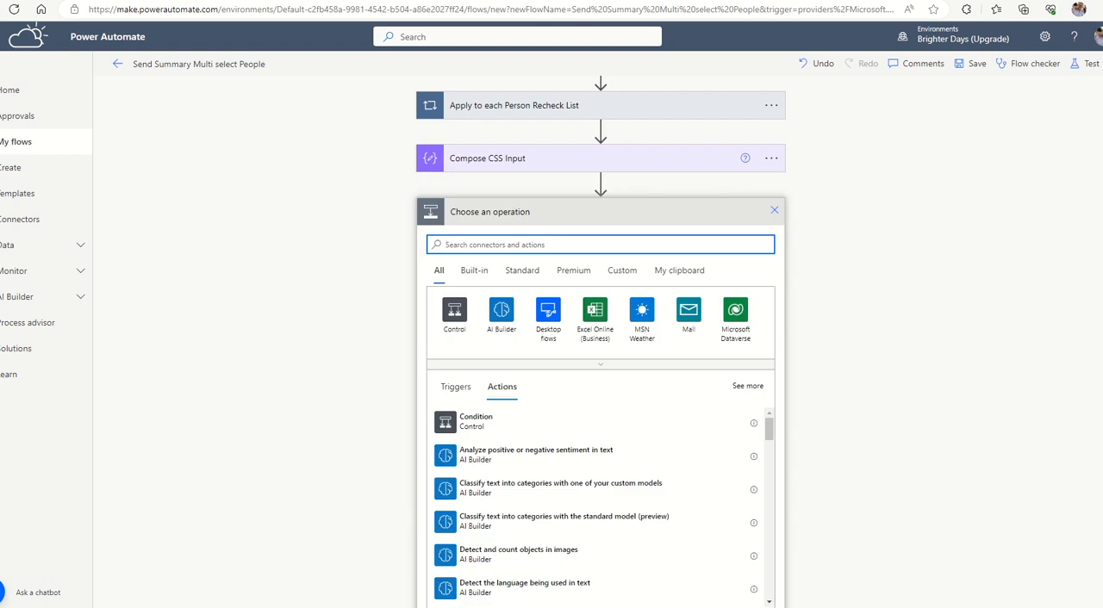
left_click(852, 262)
scroll(852, 262, "up", 1)
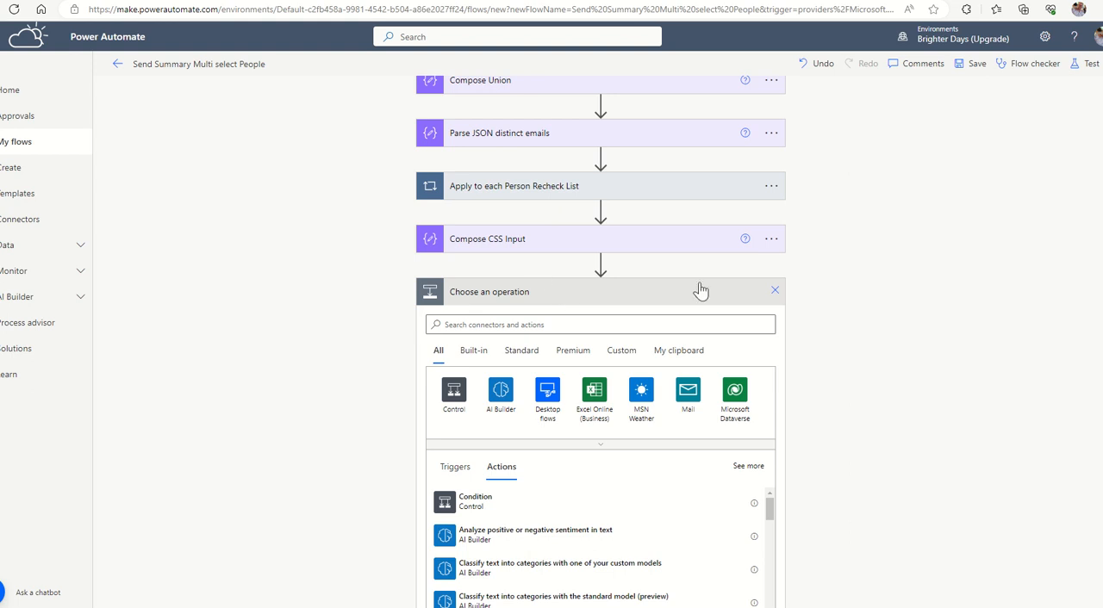
left_click(775, 291)
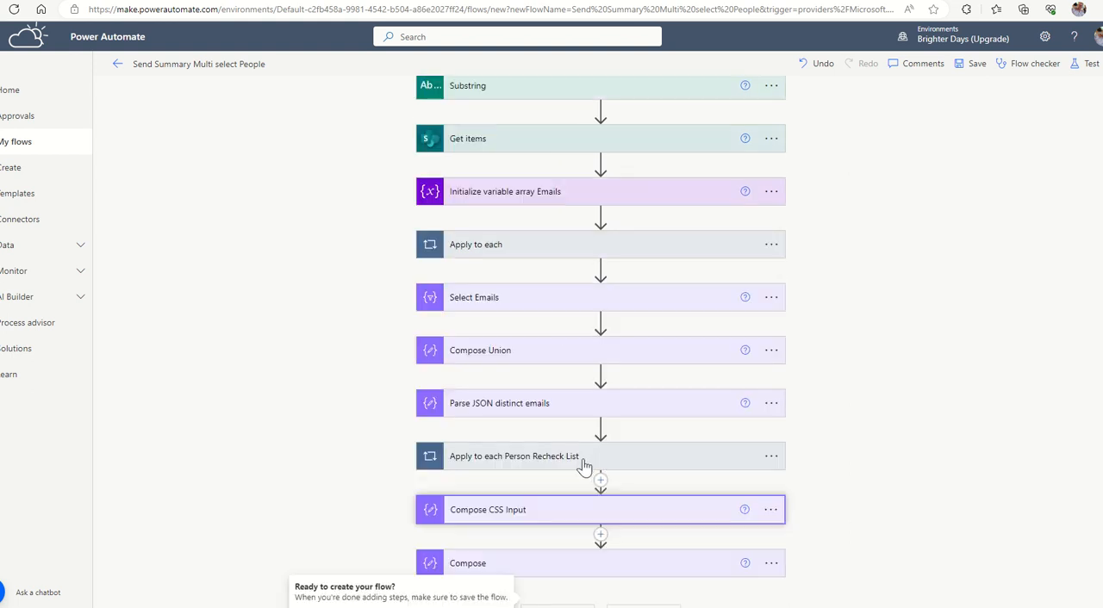
Expand the Apply to each Person Recheck List loop and move Compose CSS Input into it, directly after Get items Filtered.
left_click(585, 465)
scroll(715, 419, "down", 3)
left_click_drag(609, 485, 608, 405)
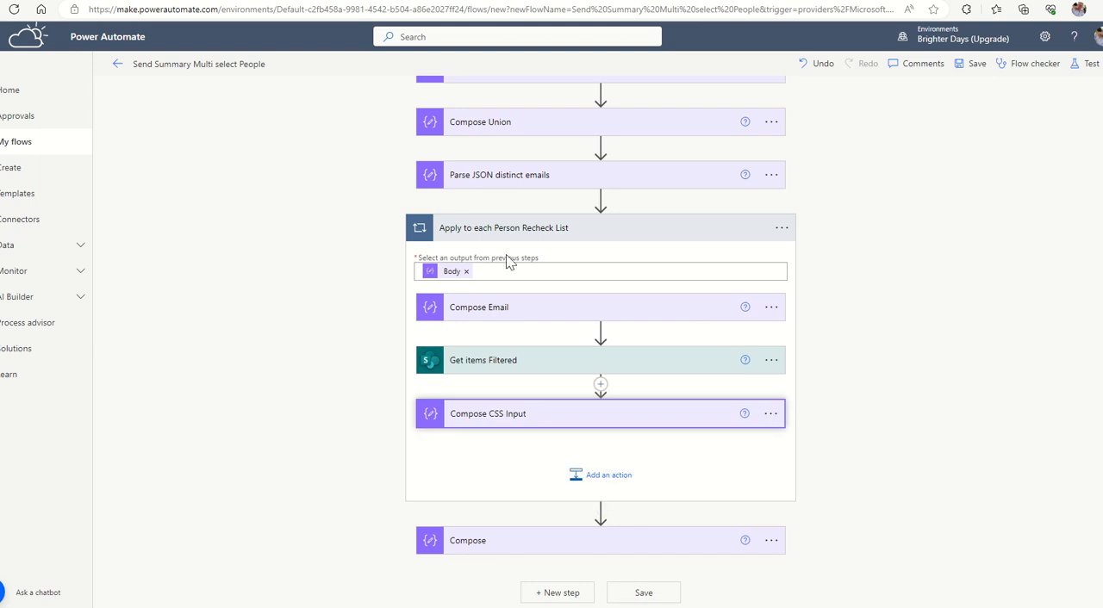
Add a Create HTML table action below Compose CSS Input inside the Apply to each Person Recheck List loop.
left_click(598, 481)
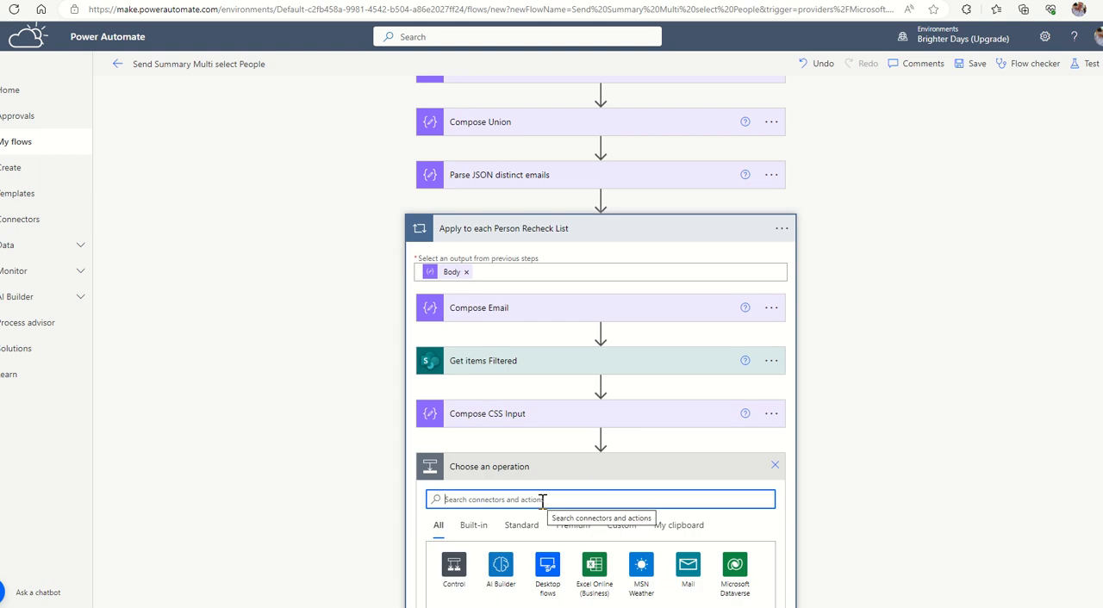
type("create html")
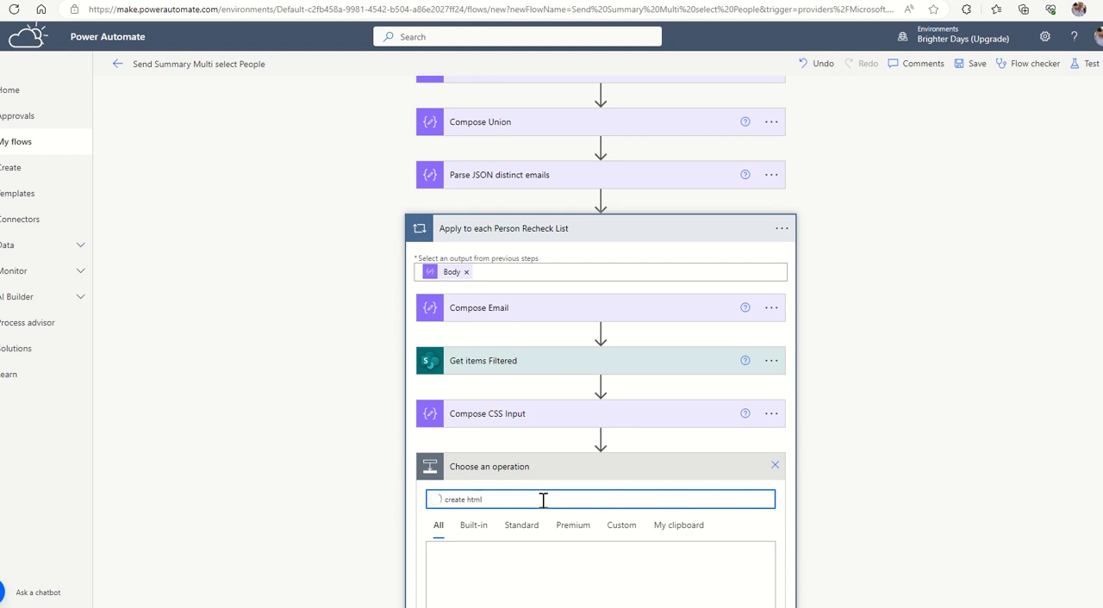
scroll(645, 357, "down", 3)
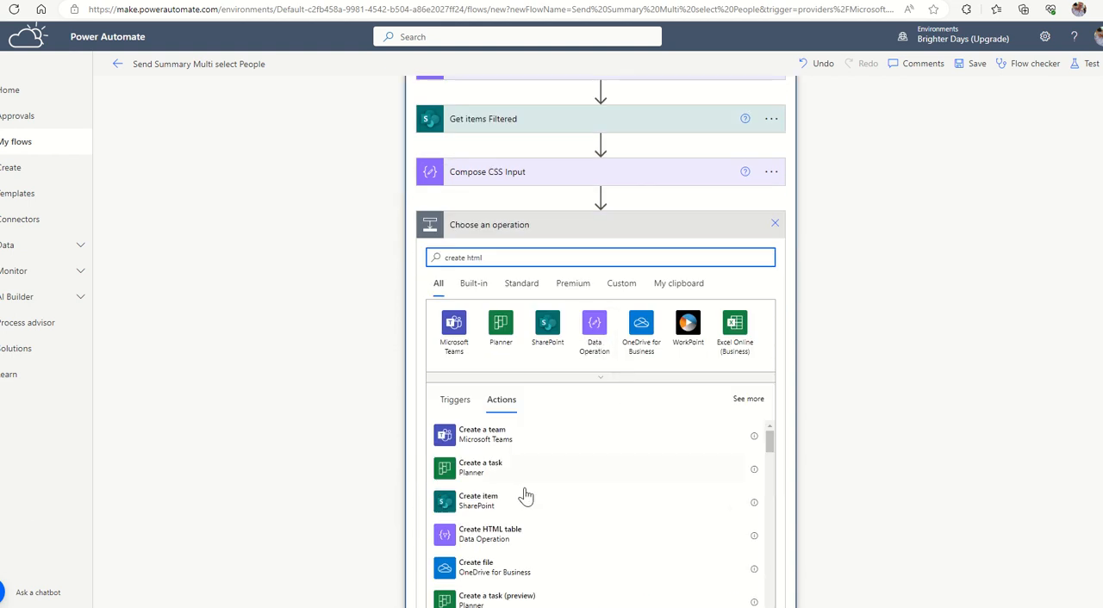
left_click(480, 539)
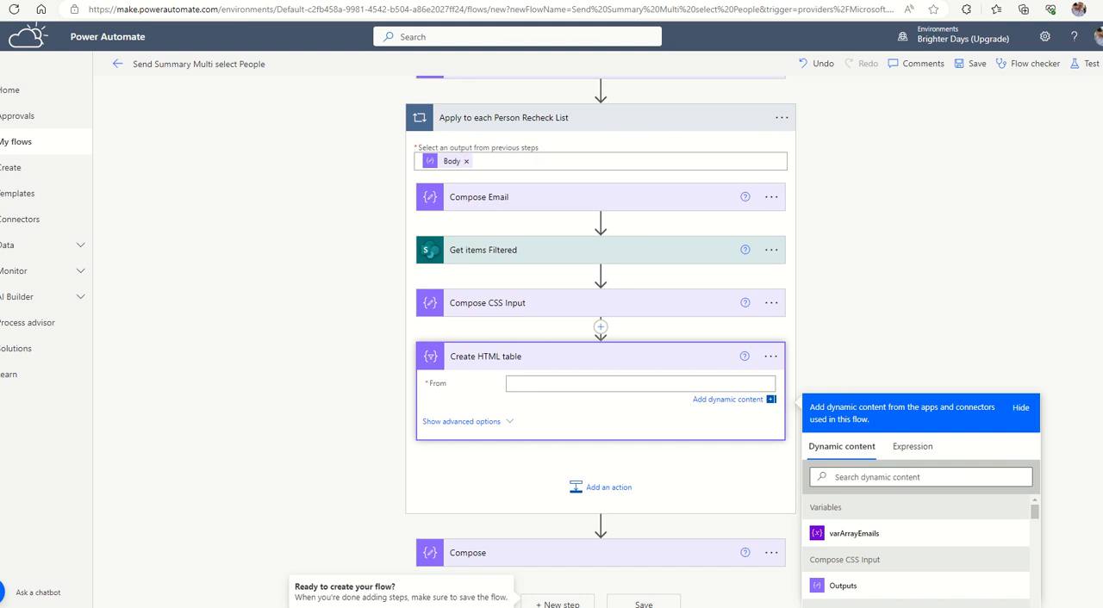
Set the HTML table's source to the Get items Filtered value list and switch its columns to Custom.
scroll(921, 345, "down", 2)
scroll(857, 476, "down", 3)
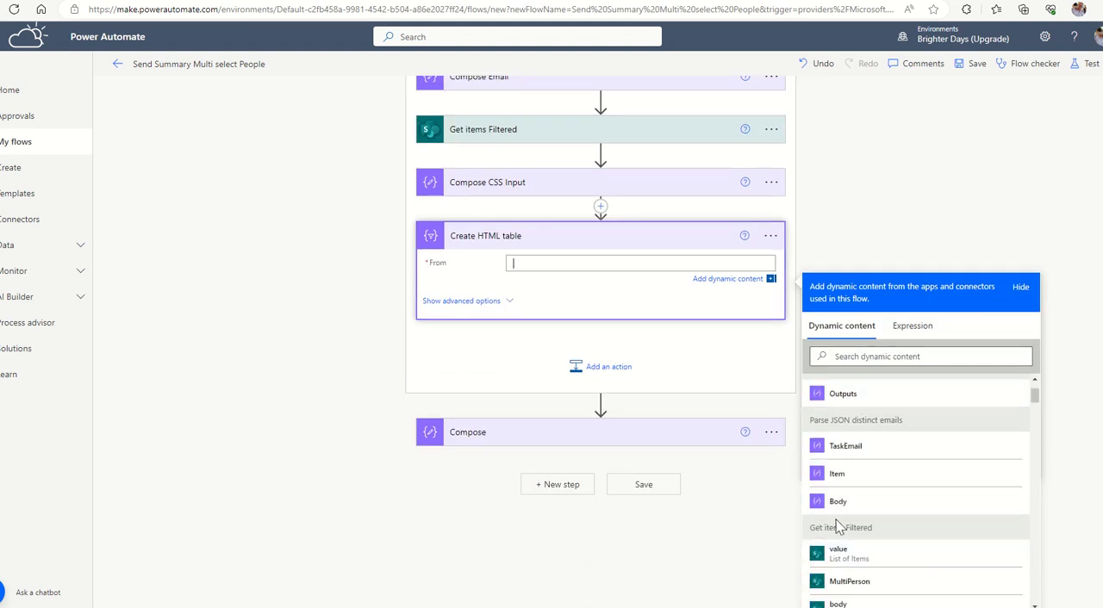
left_click(847, 556)
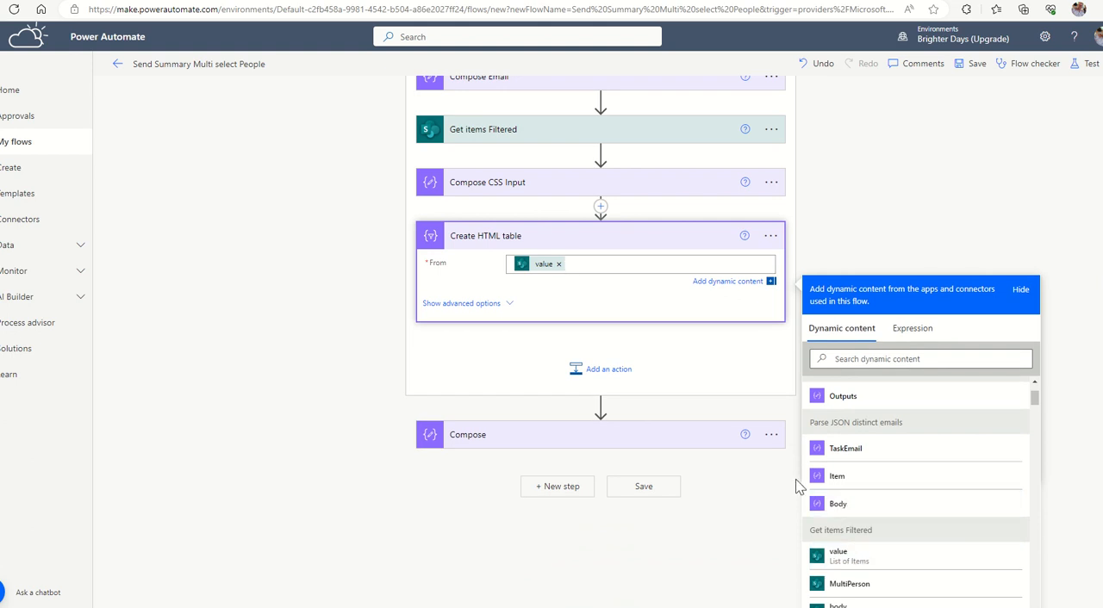
left_click(488, 306)
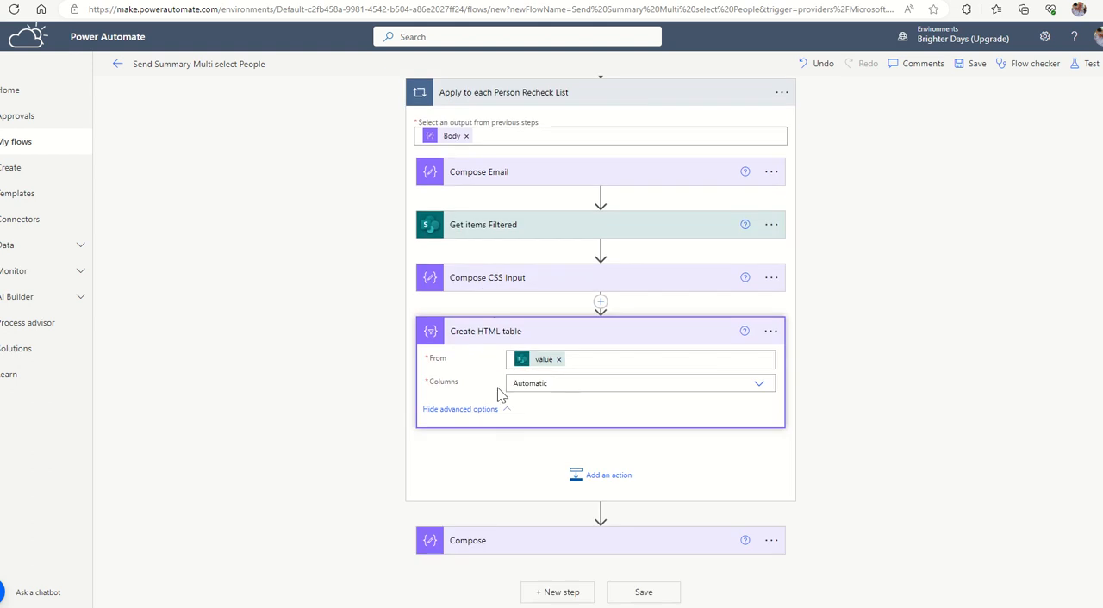
left_click(759, 386)
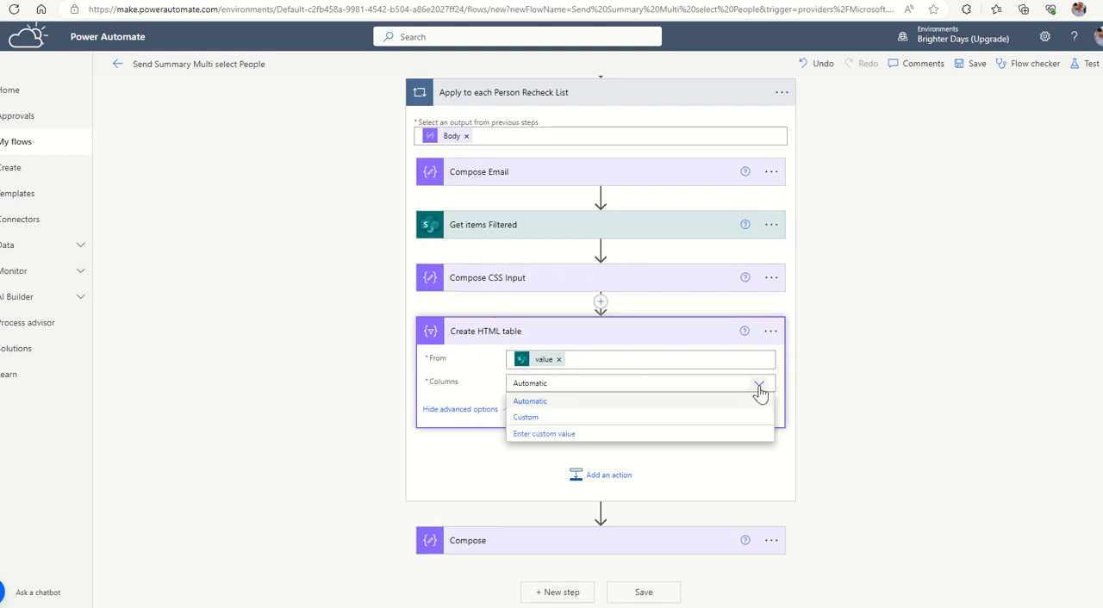
left_click(527, 418)
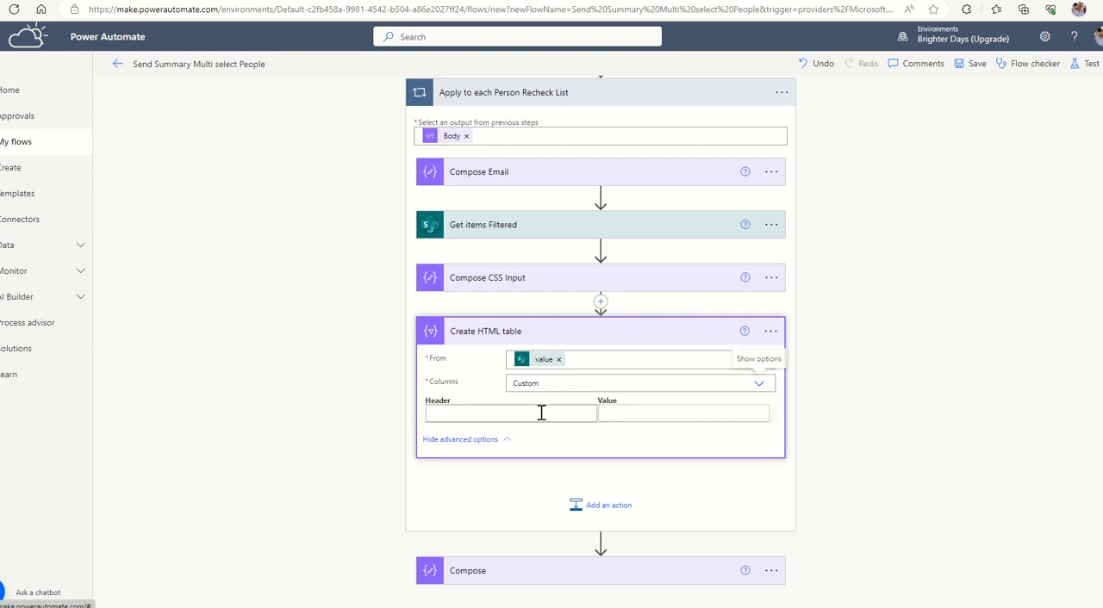
Enter Title, Task and Description as the first three column headers of the HTML table.
left_click(480, 413)
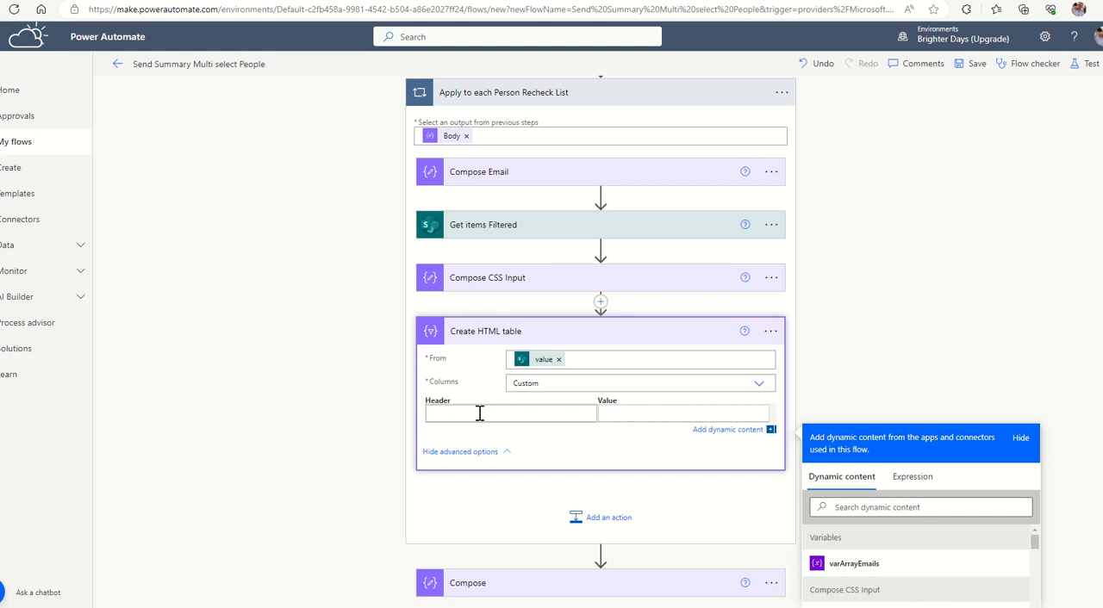
type("Title")
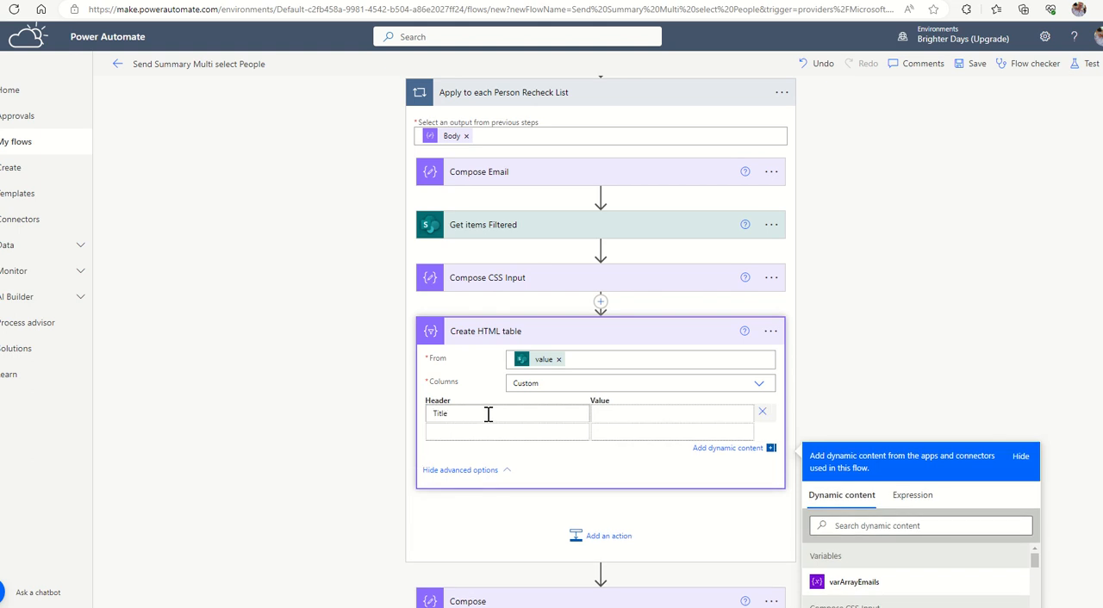
type("Task")
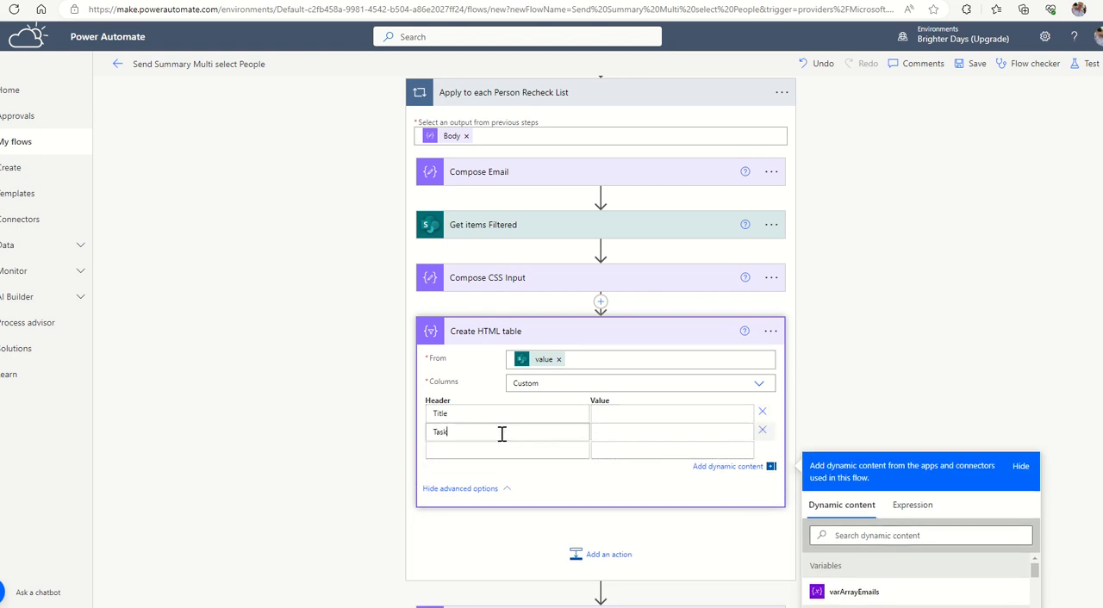
left_click(488, 453)
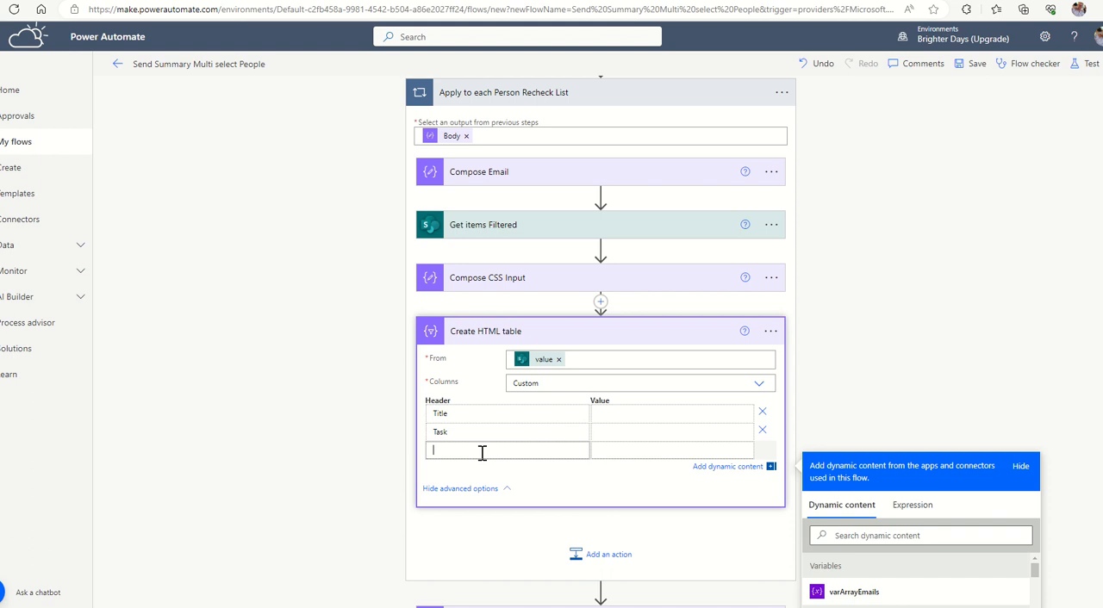
type("Description")
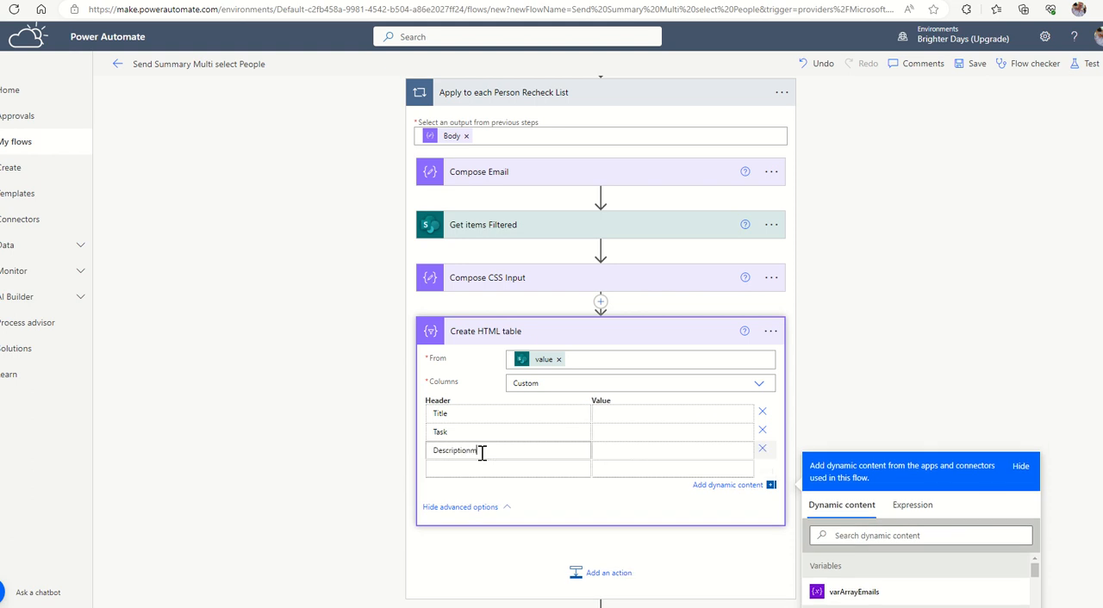
Set the fourth column header of the HTML table to the expression string('Due Date').
left_click(470, 466)
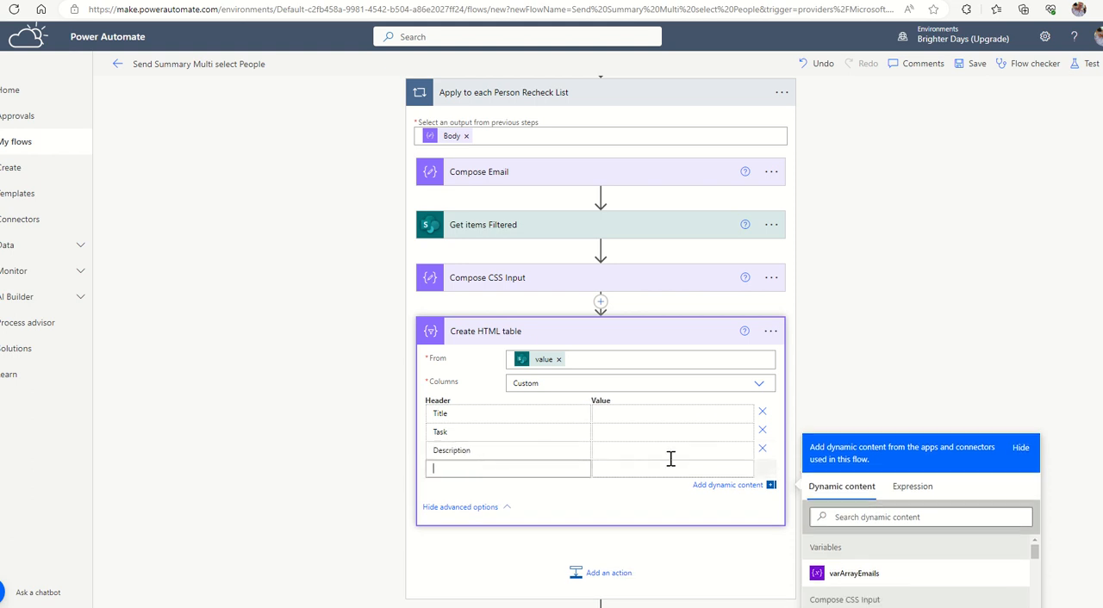
scroll(541, 403, "down", 3)
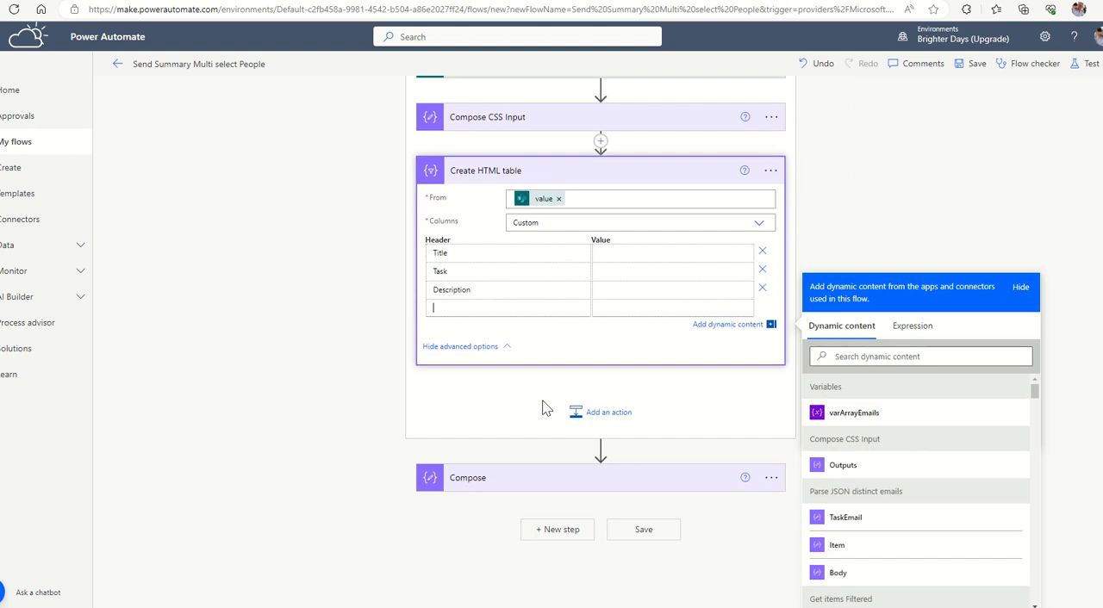
left_click(912, 326)
type("string")
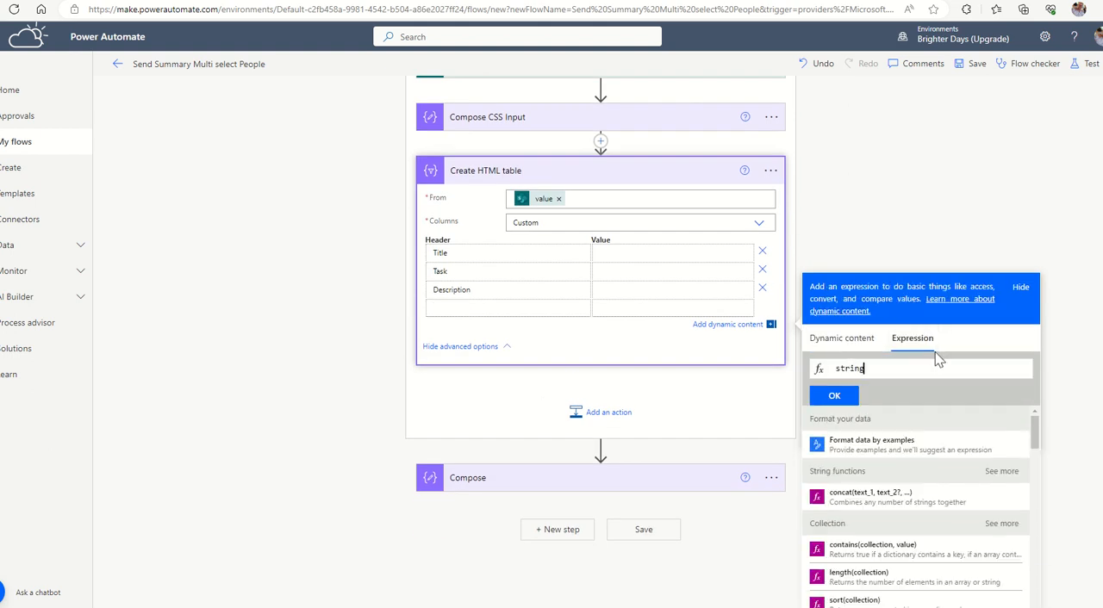
type("()'Due Date')")
left_click(835, 395)
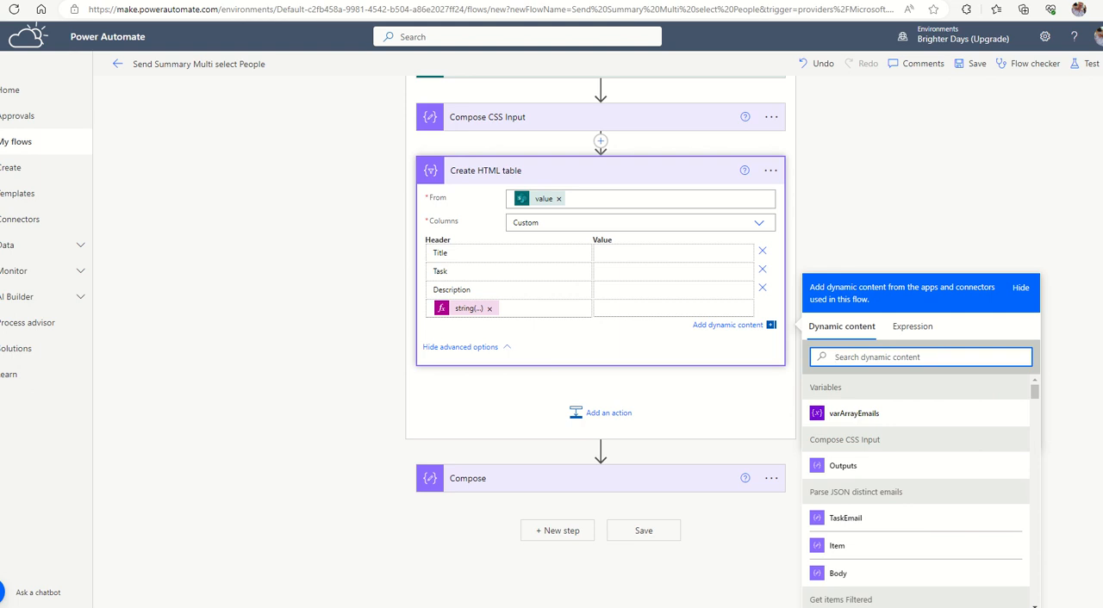
Map the Title column's value to the Title field from Get items Filtered.
left_click(630, 259)
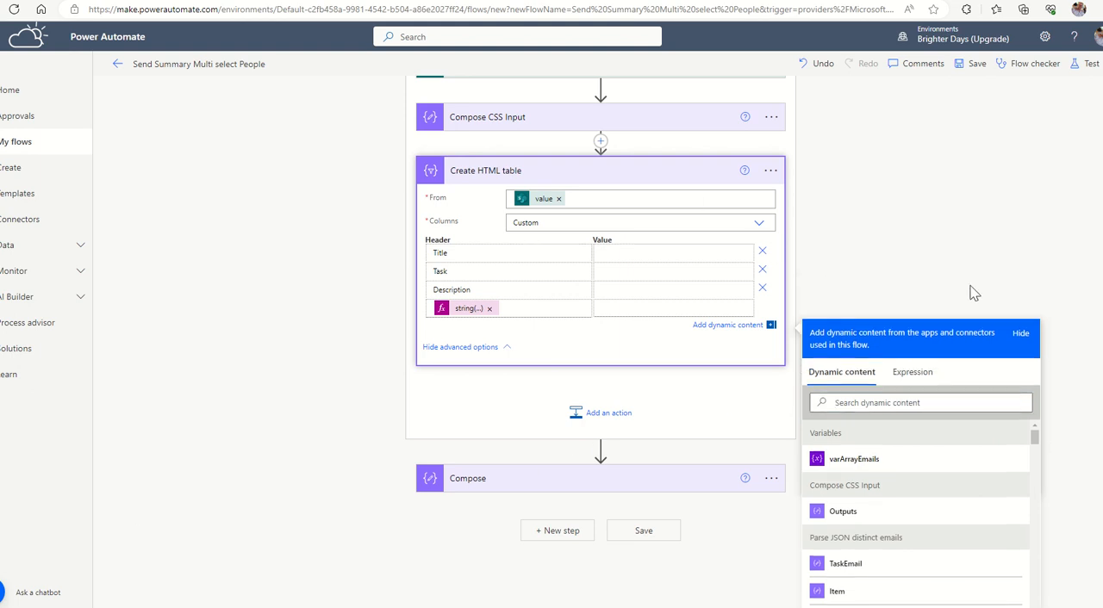
scroll(922, 487, "down", 5)
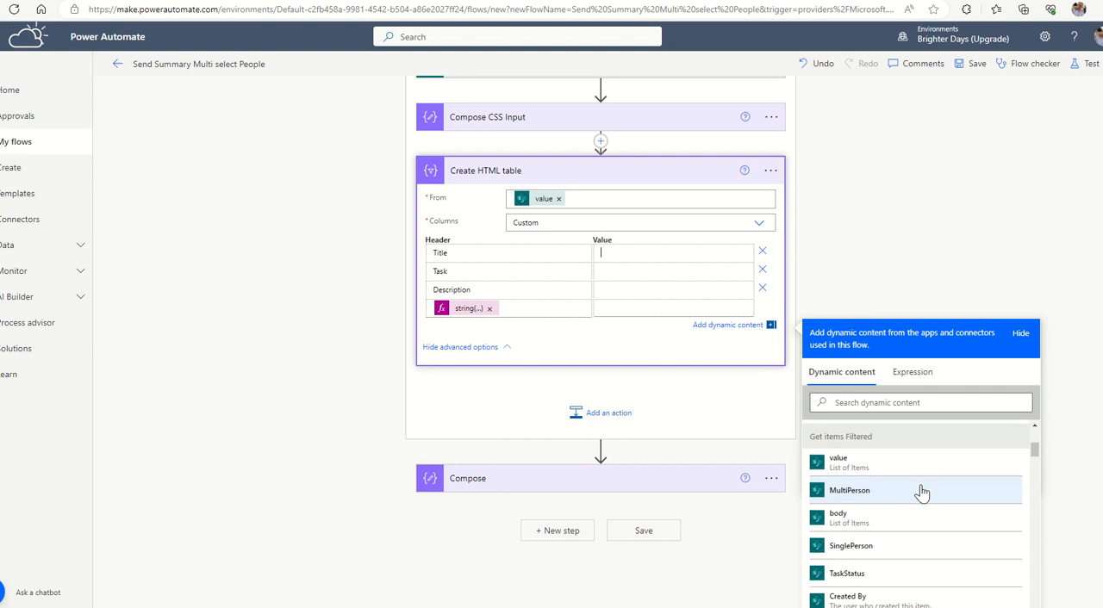
scroll(918, 492, "down", 2)
scroll(868, 492, "down", 2)
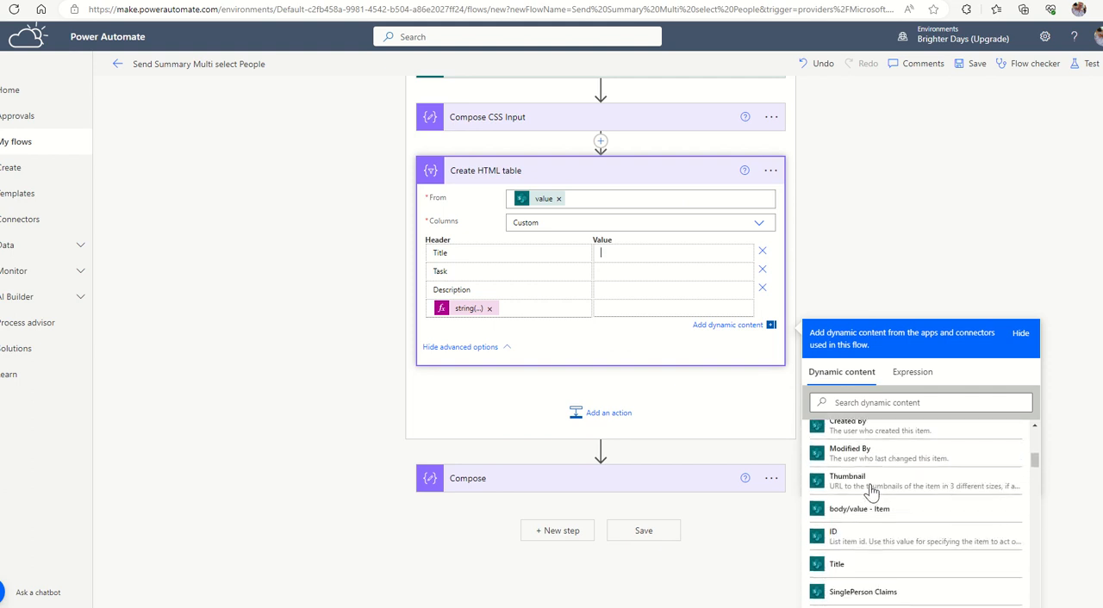
scroll(871, 491, "down", 1)
scroll(862, 491, "up", 3)
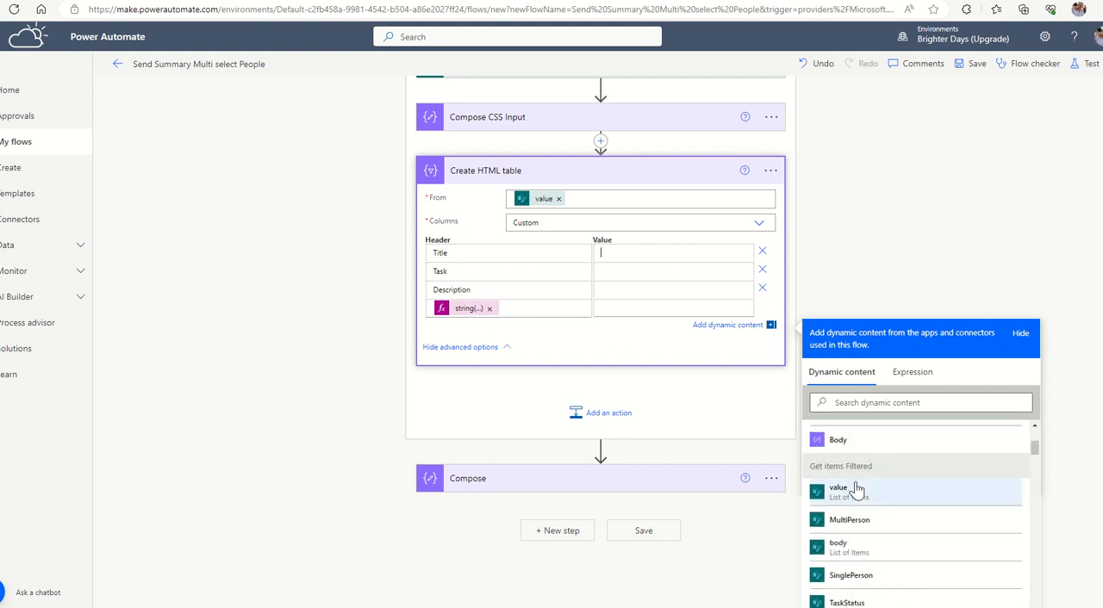
scroll(856, 490, "up", 1)
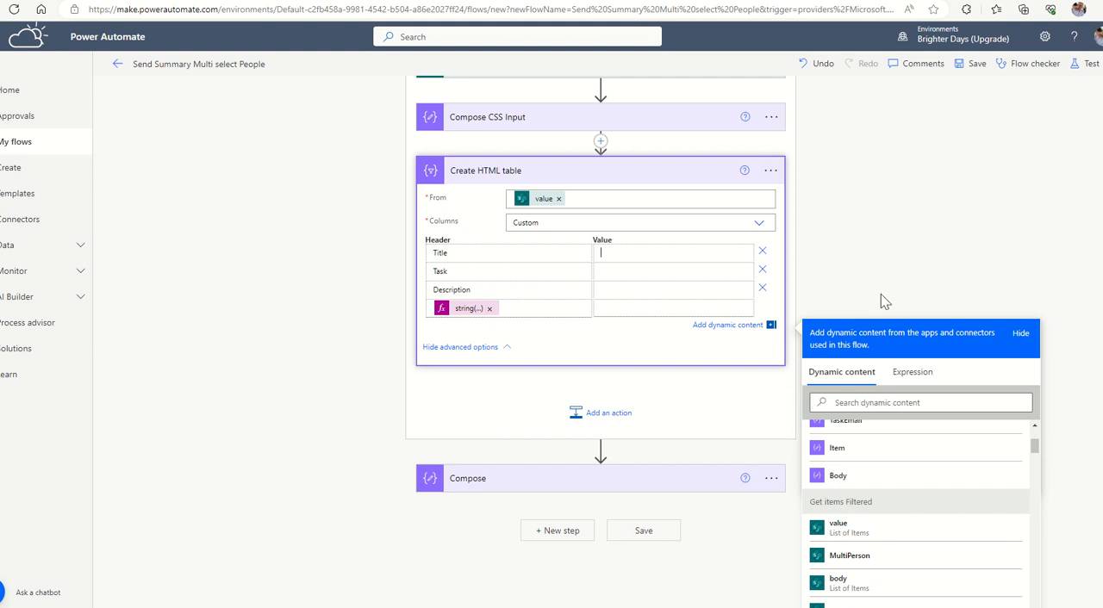
scroll(983, 298, "down", 1)
scroll(948, 440, "down", 2)
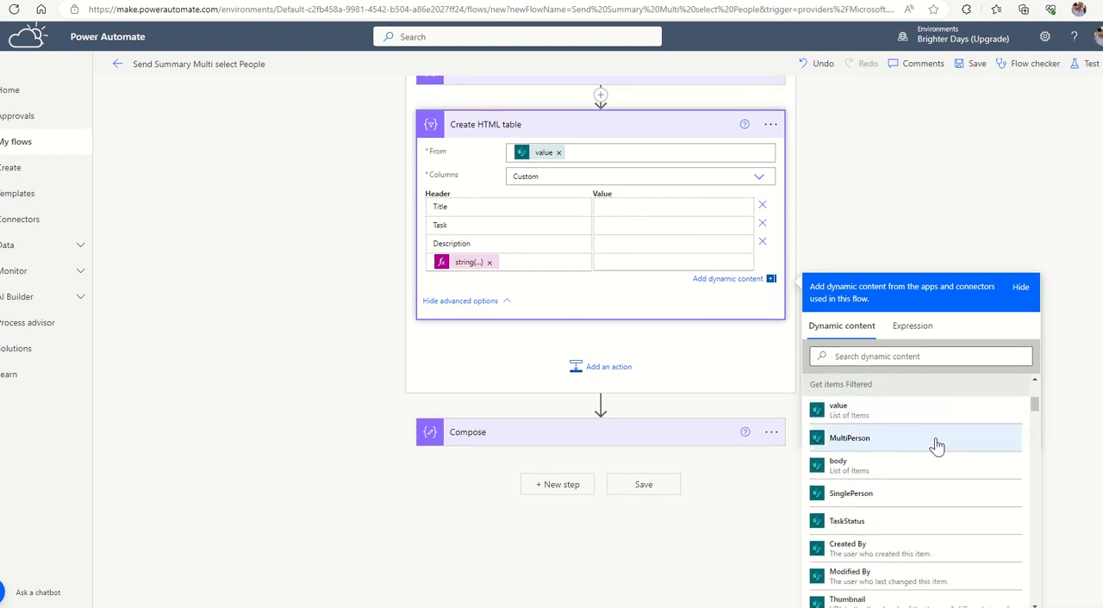
scroll(935, 446, "down", 4)
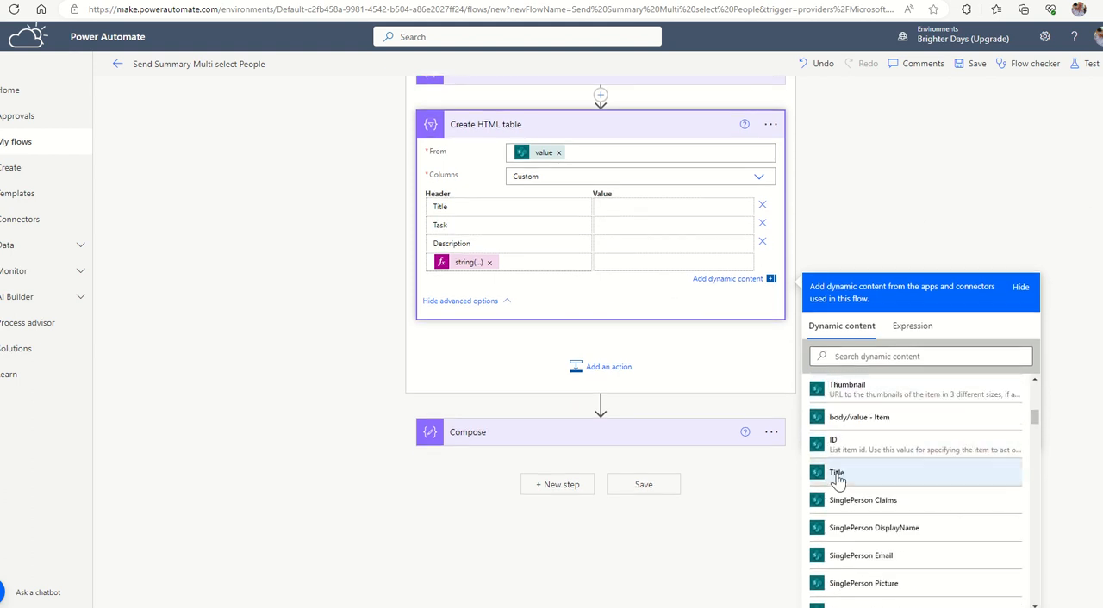
left_click(909, 474)
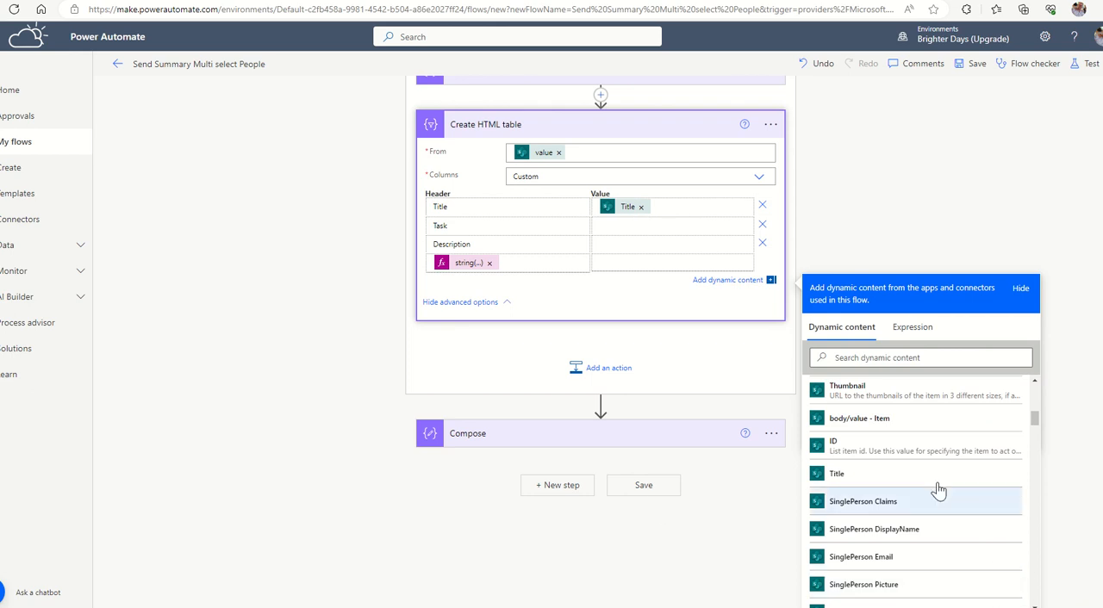
Map the Task column's value to the TaskTitle field from Get items Filtered.
left_click(610, 226)
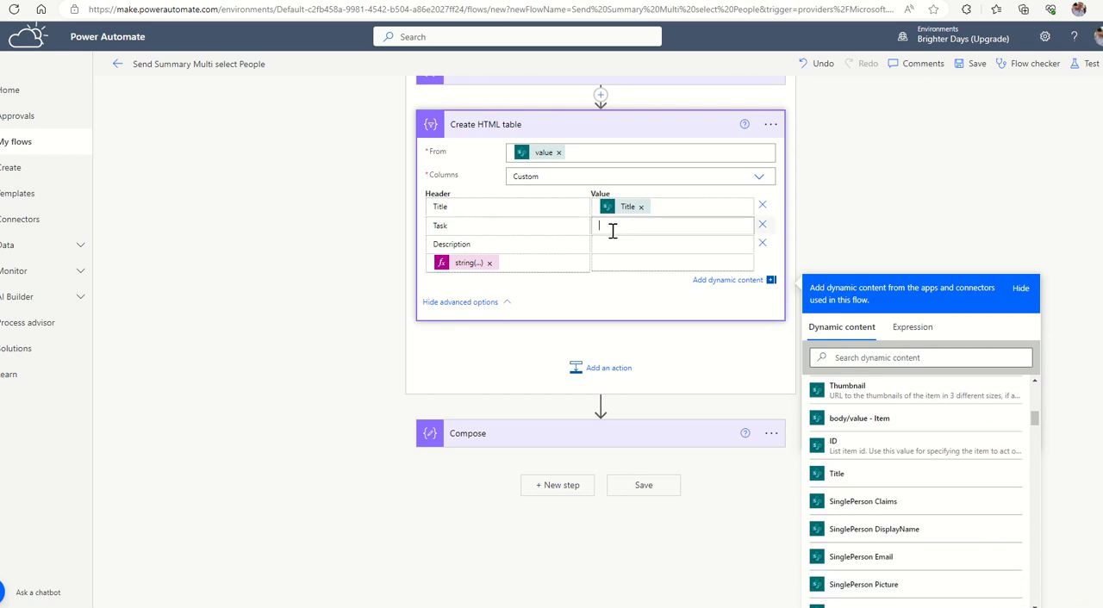
scroll(901, 499, "down", 3)
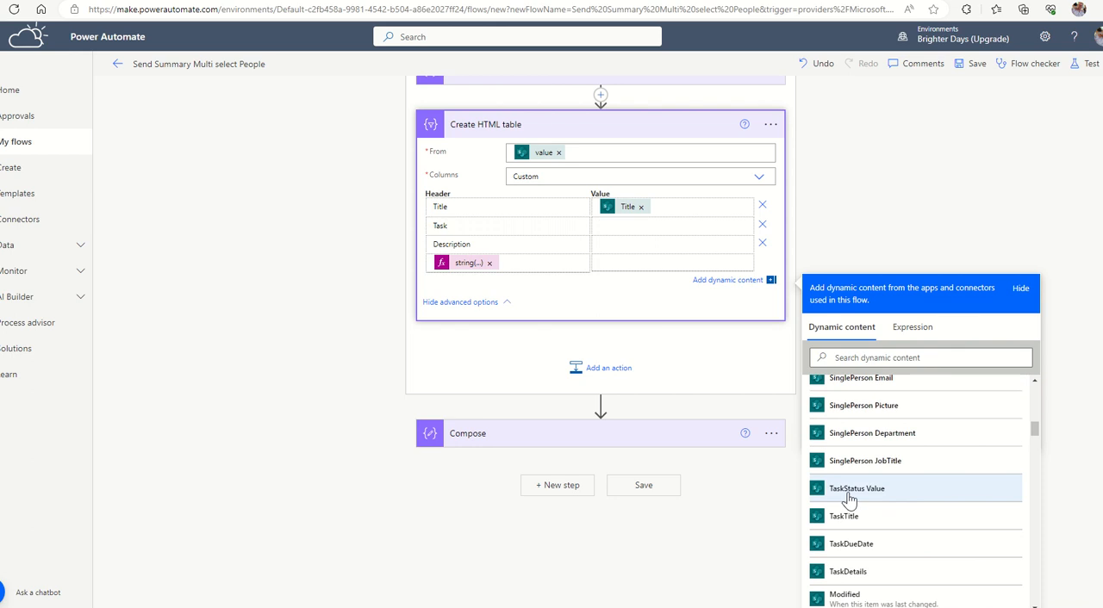
left_click(849, 519)
Find the task fields in the dynamic content and map the Description column's value to TaskDetails from Get items Filtered.
left_click(611, 248)
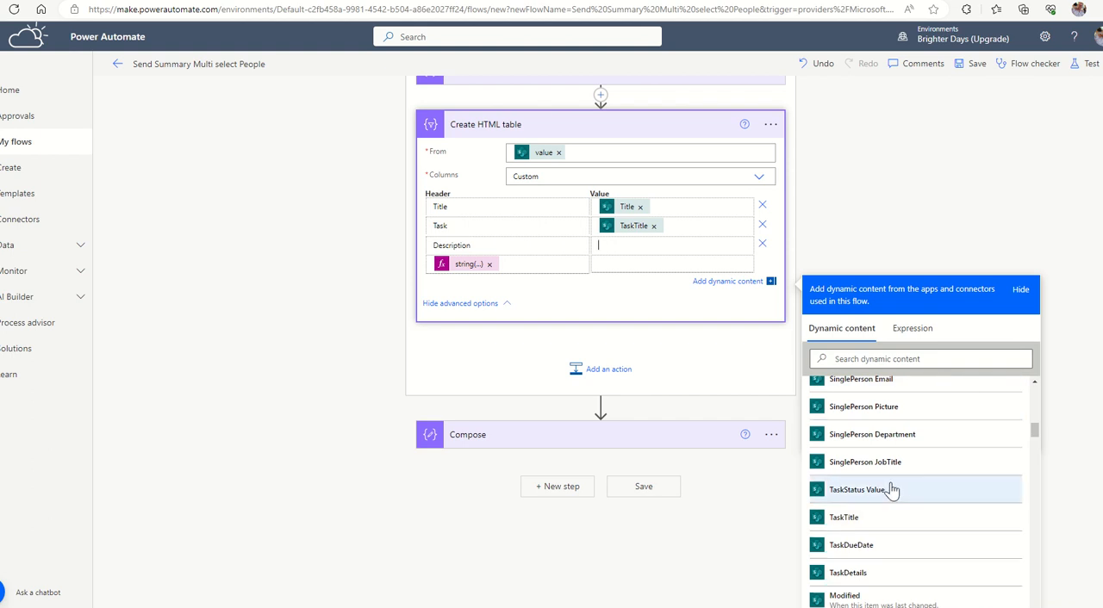
scroll(896, 492, "up", 2)
scroll(896, 491, "up", 5)
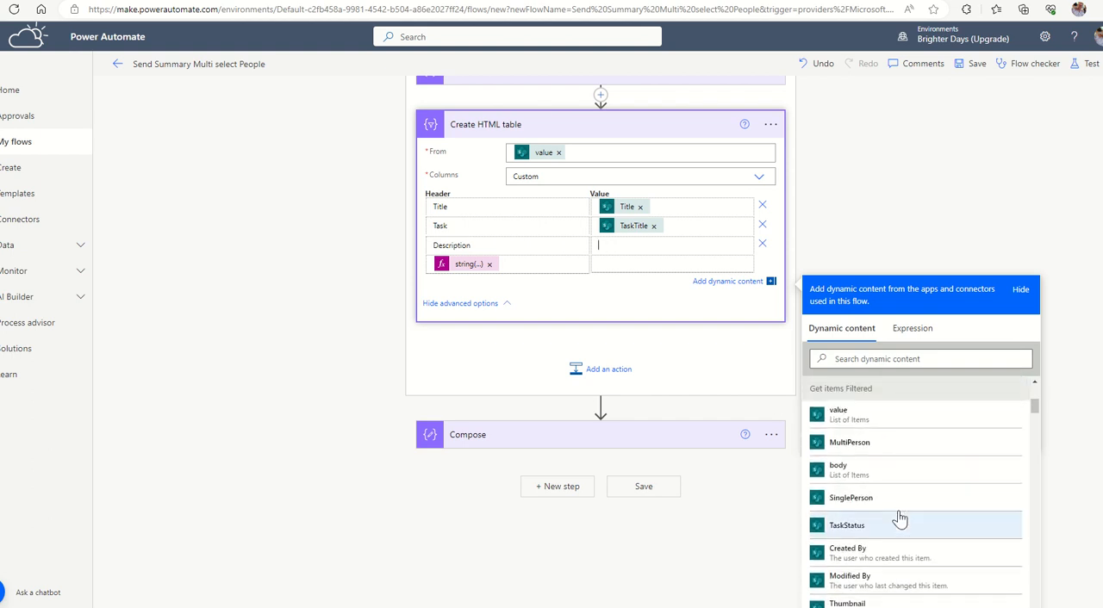
scroll(896, 517, "down", 5)
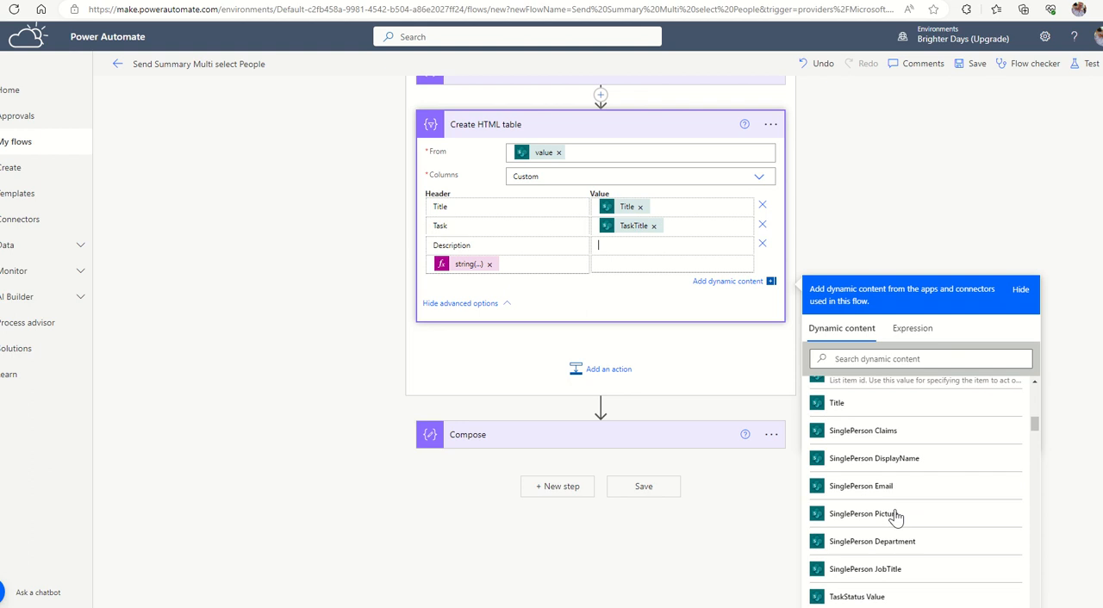
scroll(896, 515, "down", 5)
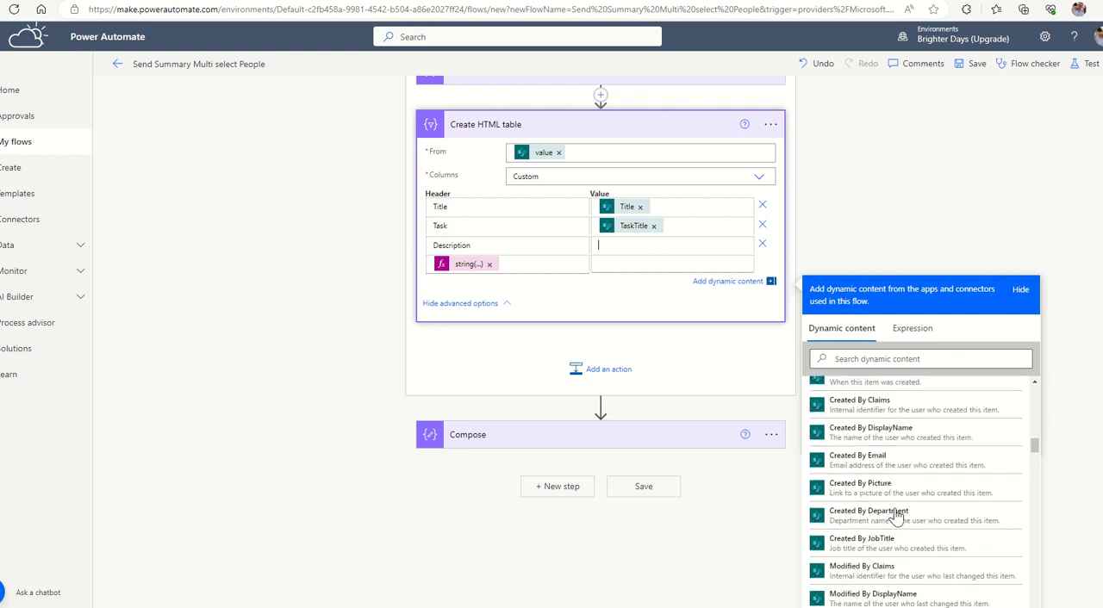
scroll(896, 515, "down", 5)
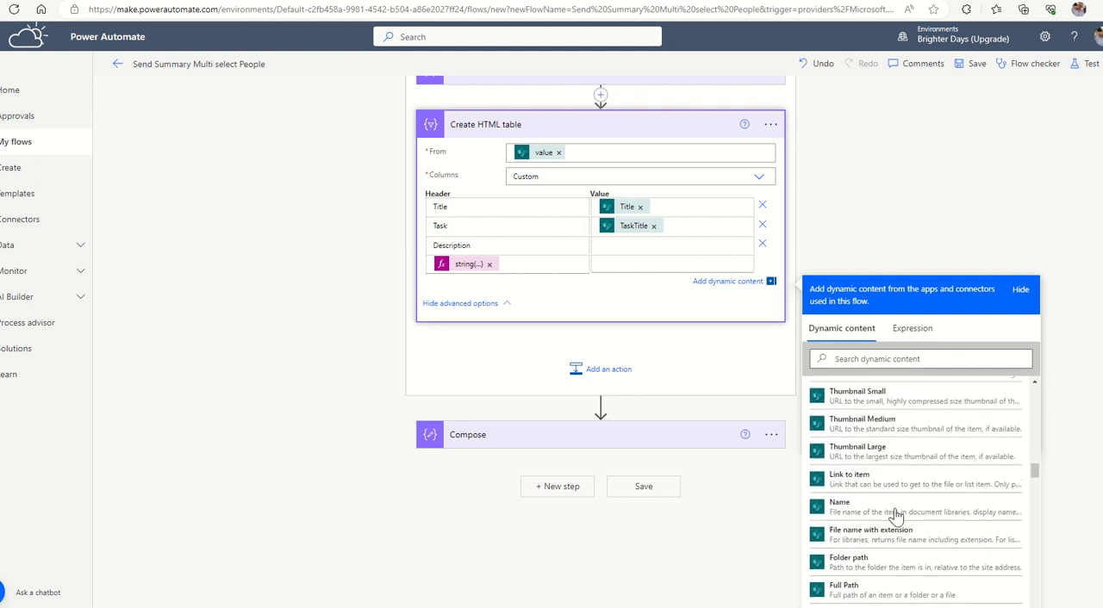
scroll(897, 515, "down", 3)
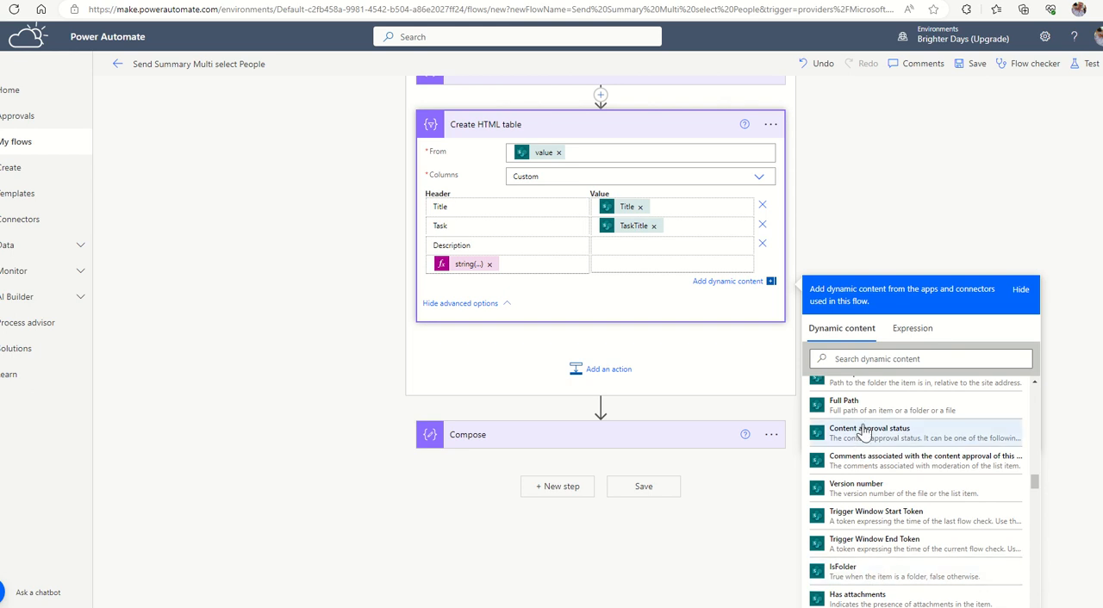
left_click(884, 357)
type("task")
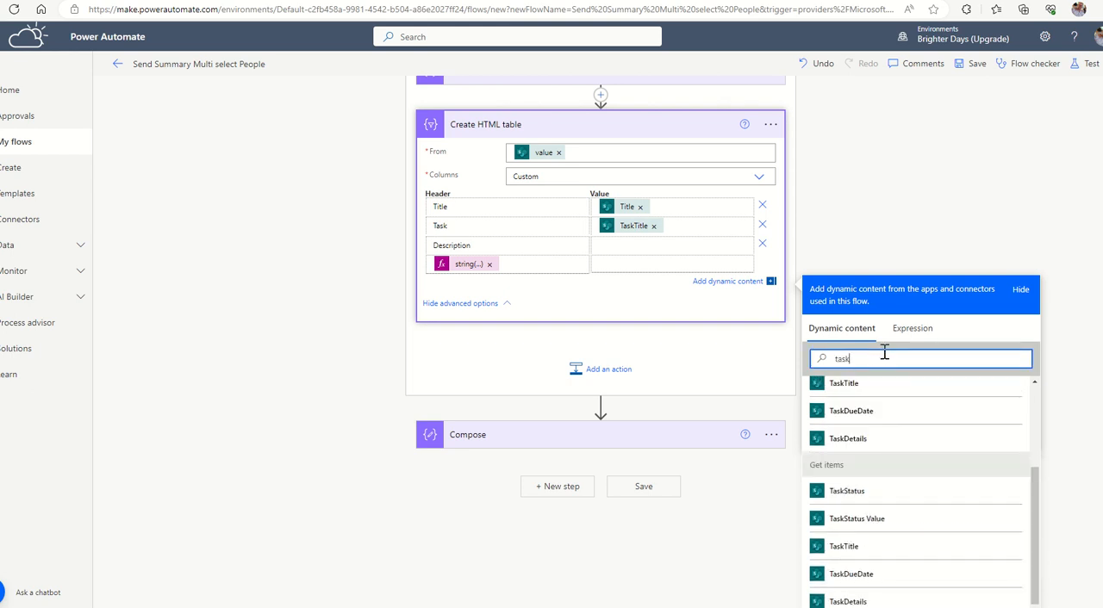
type("de")
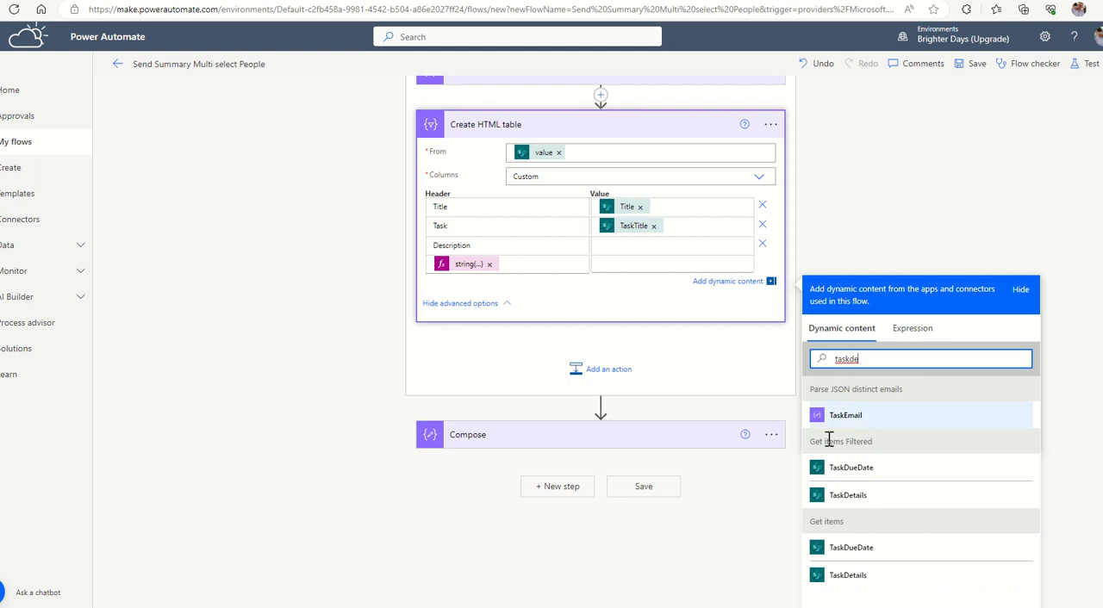
left_click_drag(817, 443, 888, 444)
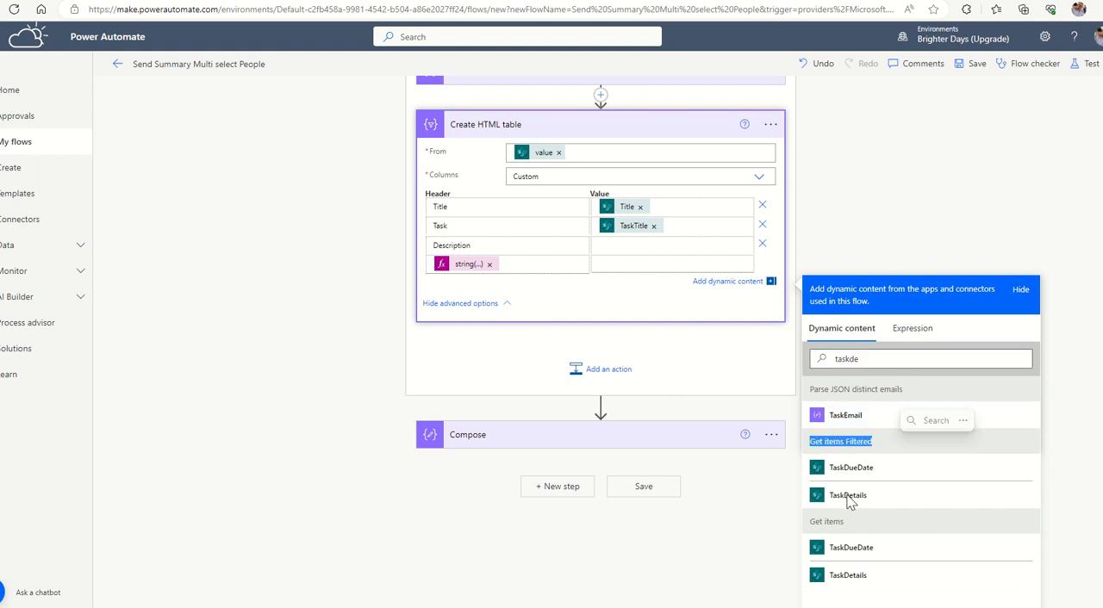
left_click(848, 496)
Map the Due Date column's value to the TaskDueDate field from Get items Filtered.
left_click(619, 270)
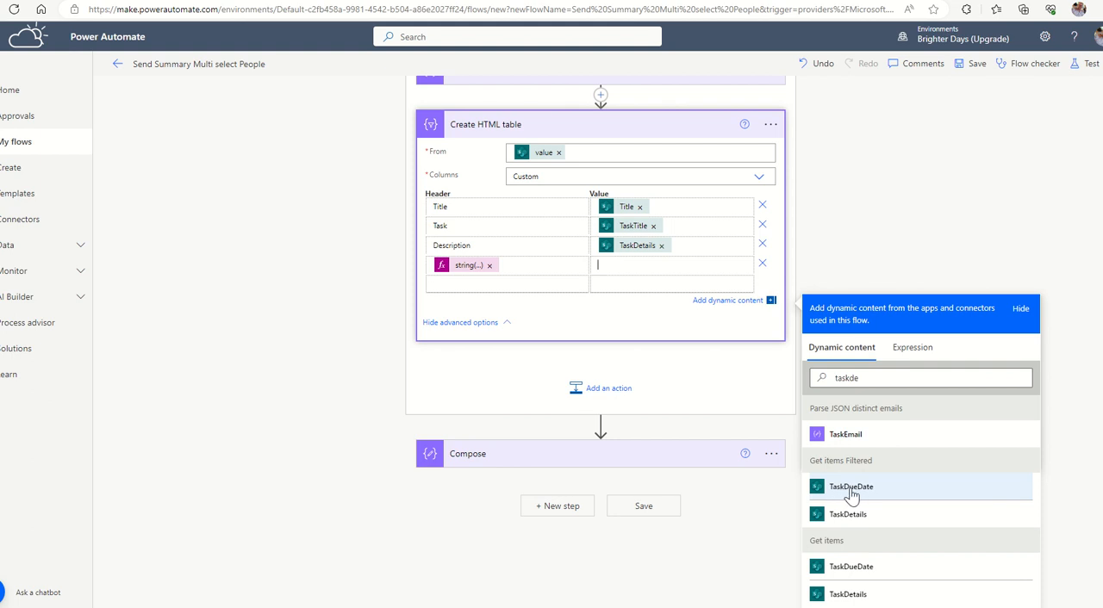
left_click_drag(855, 378, 865, 414)
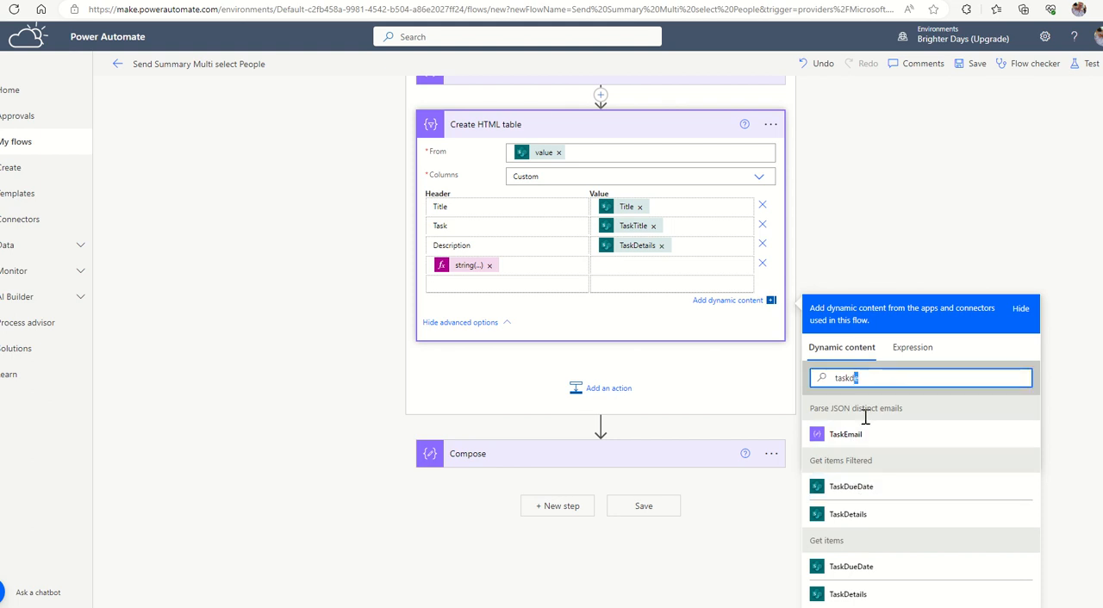
left_click(854, 497)
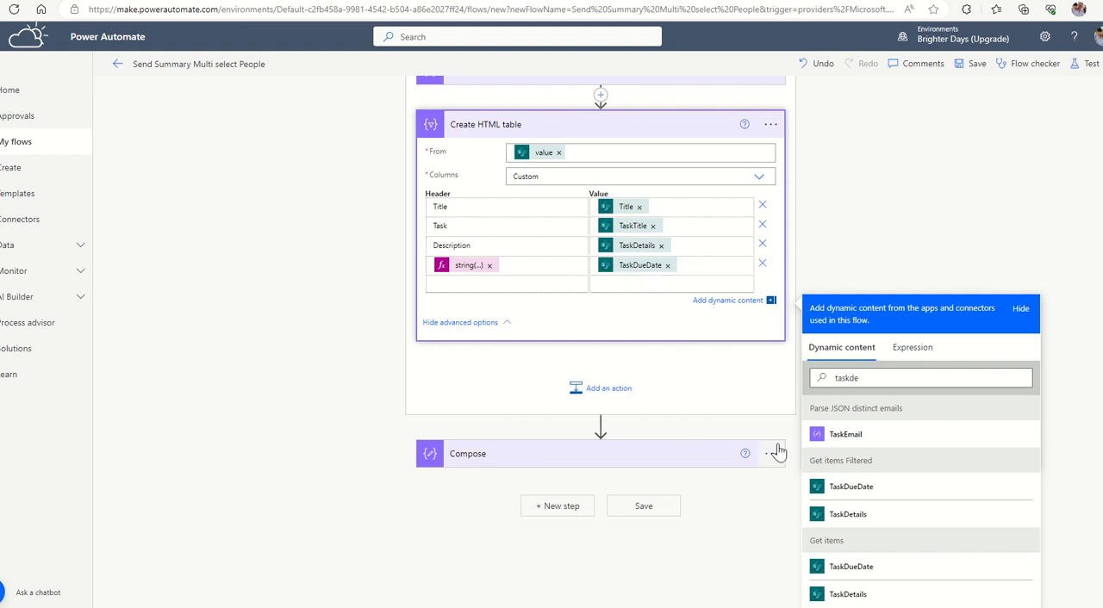
Add the Office 365 Outlook action Send an email (V2) below Create HTML table inside the loop.
left_click(598, 401)
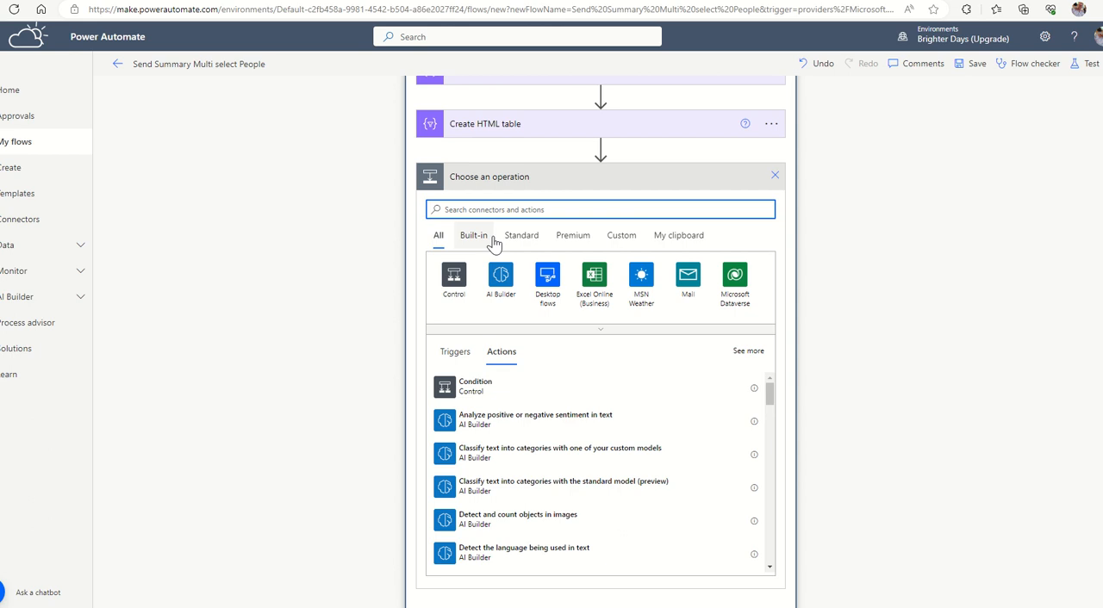
type("Send and")
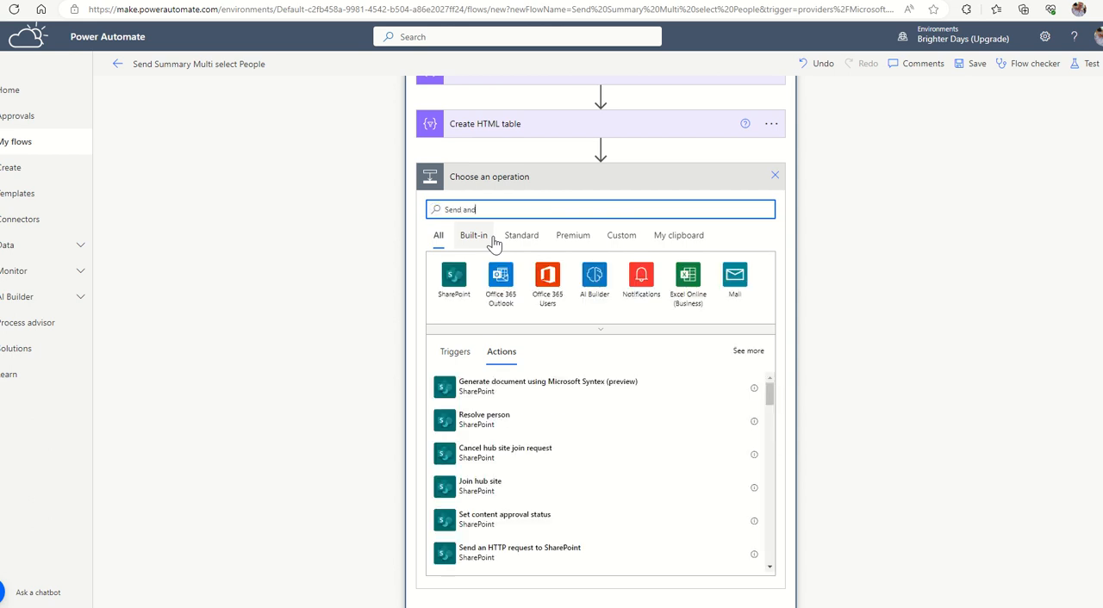
key("BackSpace")
type("email")
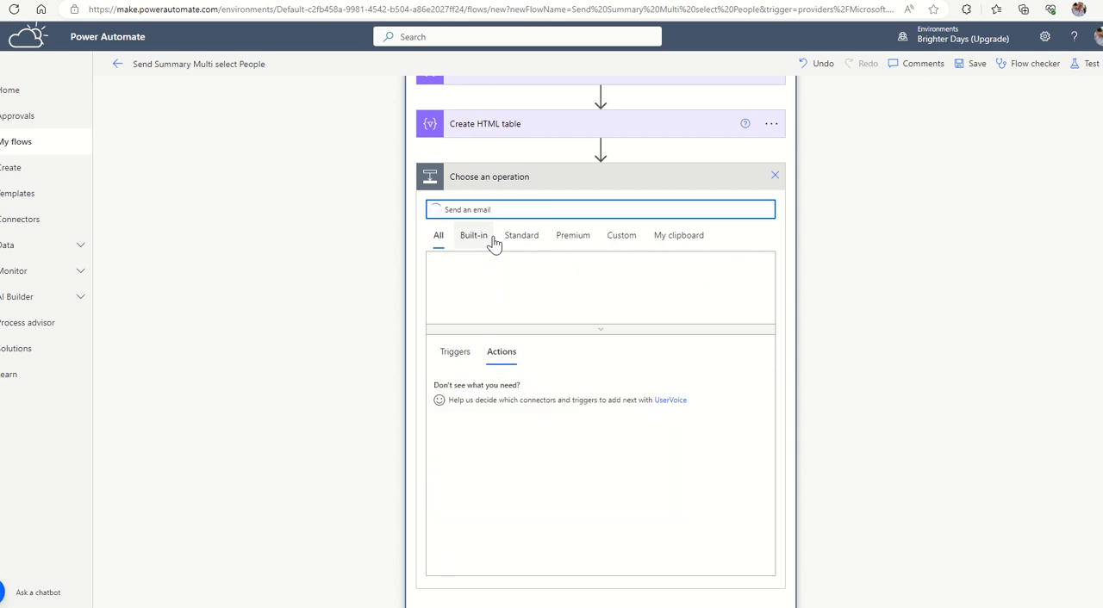
left_click(508, 455)
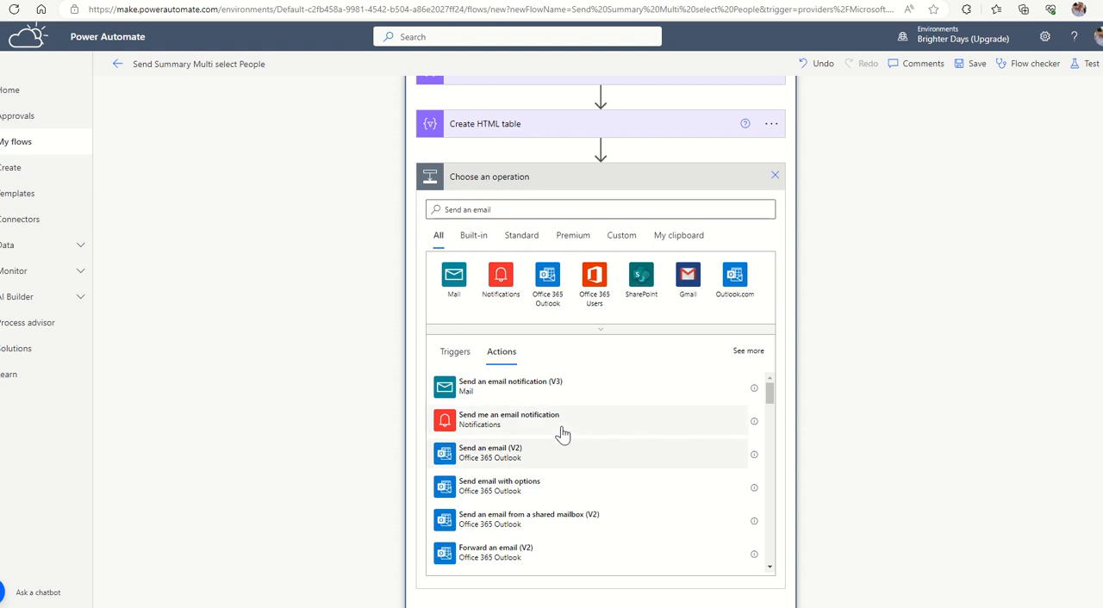
left_click(573, 317)
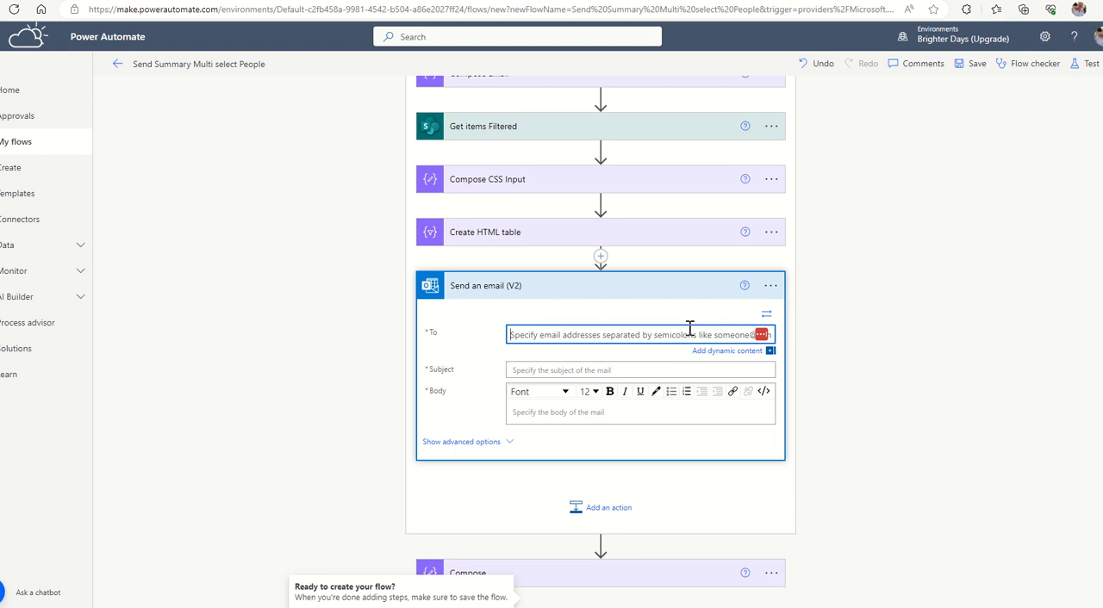
type("ricj")
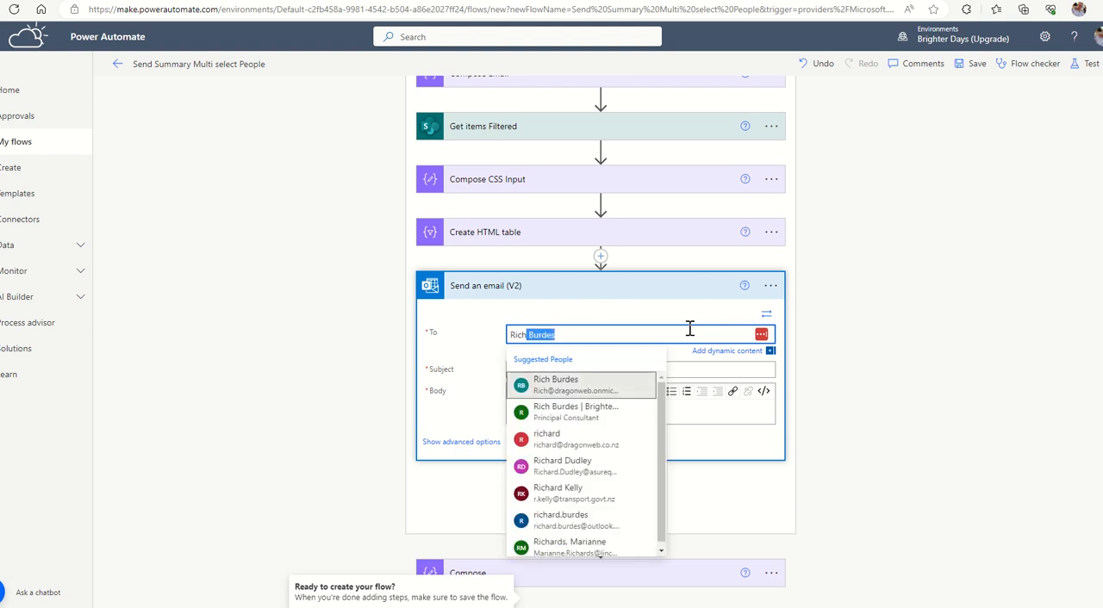
left_click(551, 386)
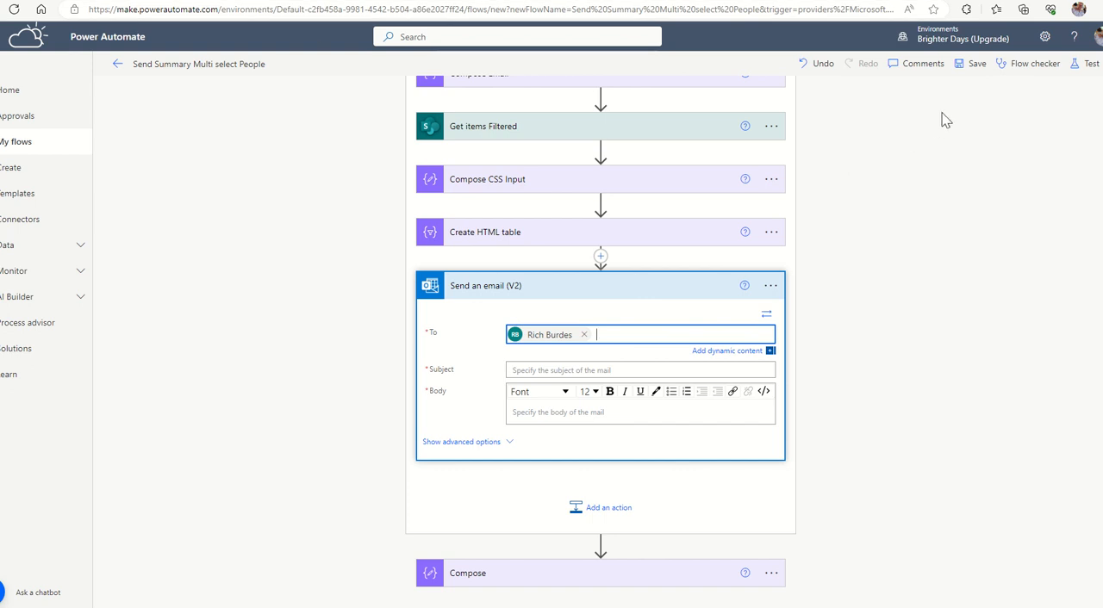
left_click(585, 336)
Address the email to the flow author's Brighter Days account from the suggested people.
type("rich")
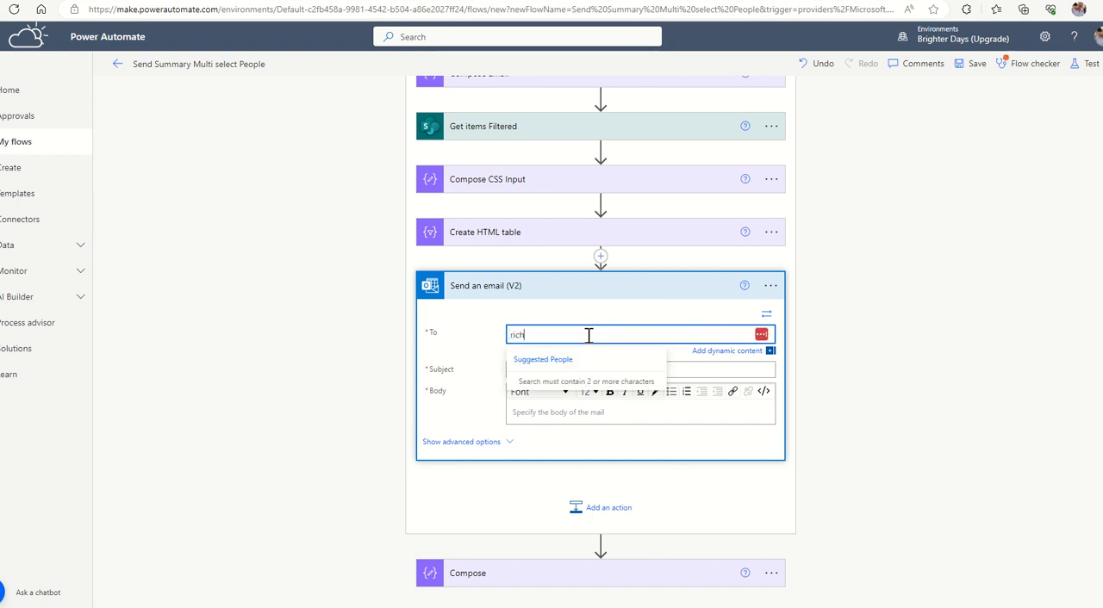
type("@")
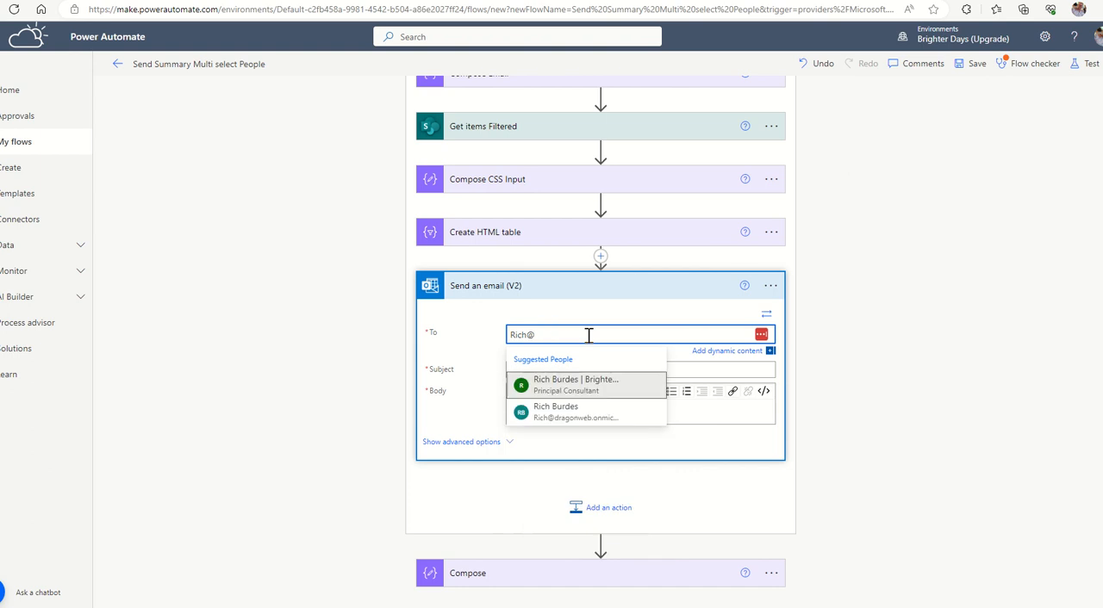
left_click(559, 385)
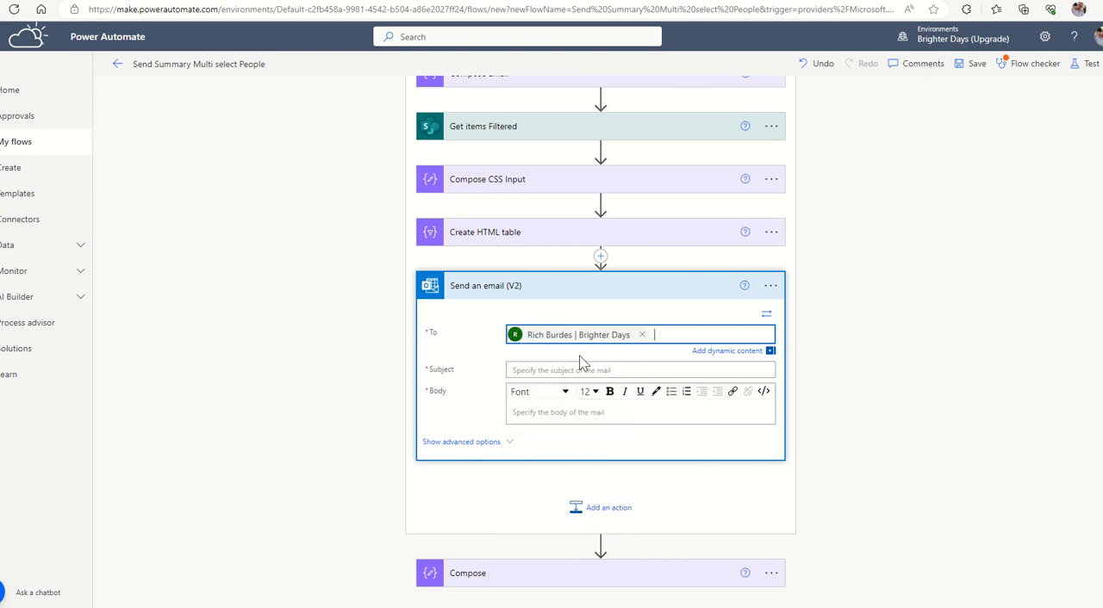
Set the email subject to "Summary of Open Tasks due on" followed by the Substring dynamic value.
left_click(573, 370)
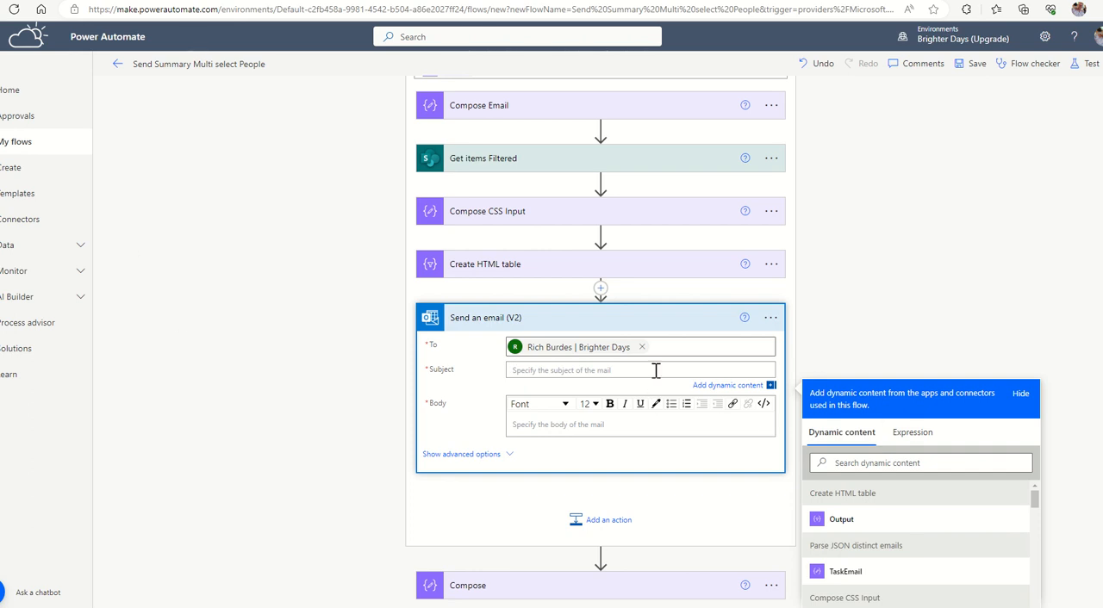
type("Summary of Open Tasks due on")
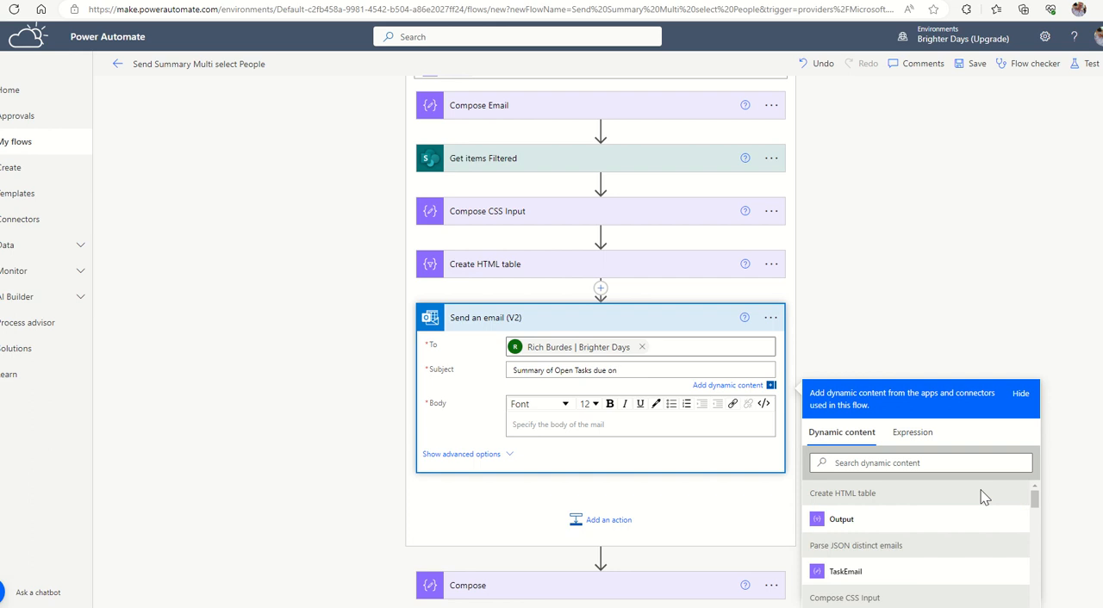
left_click(909, 465)
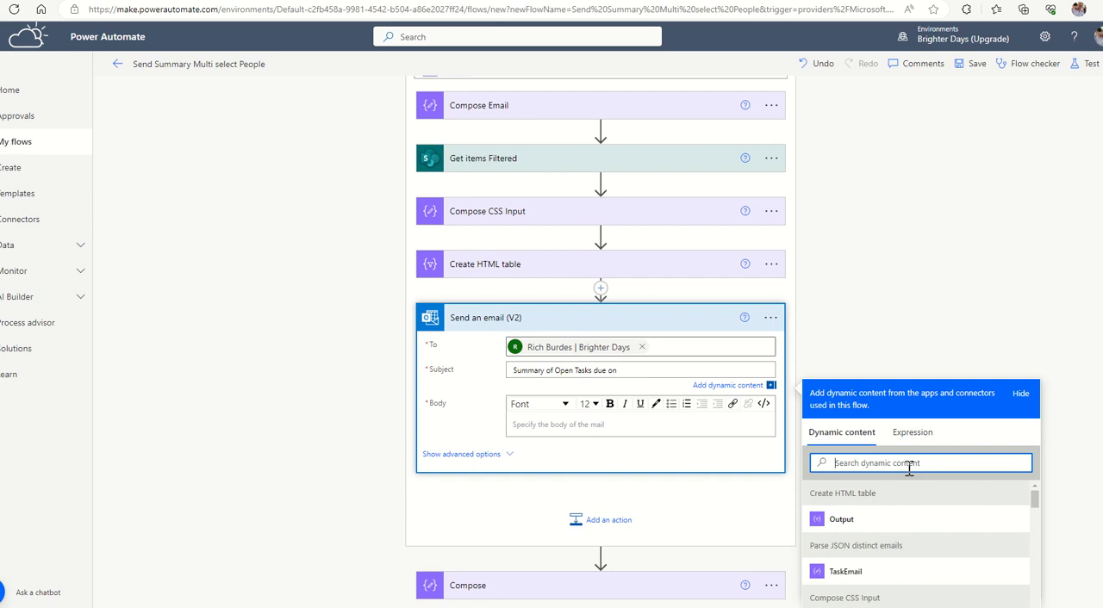
type("sub")
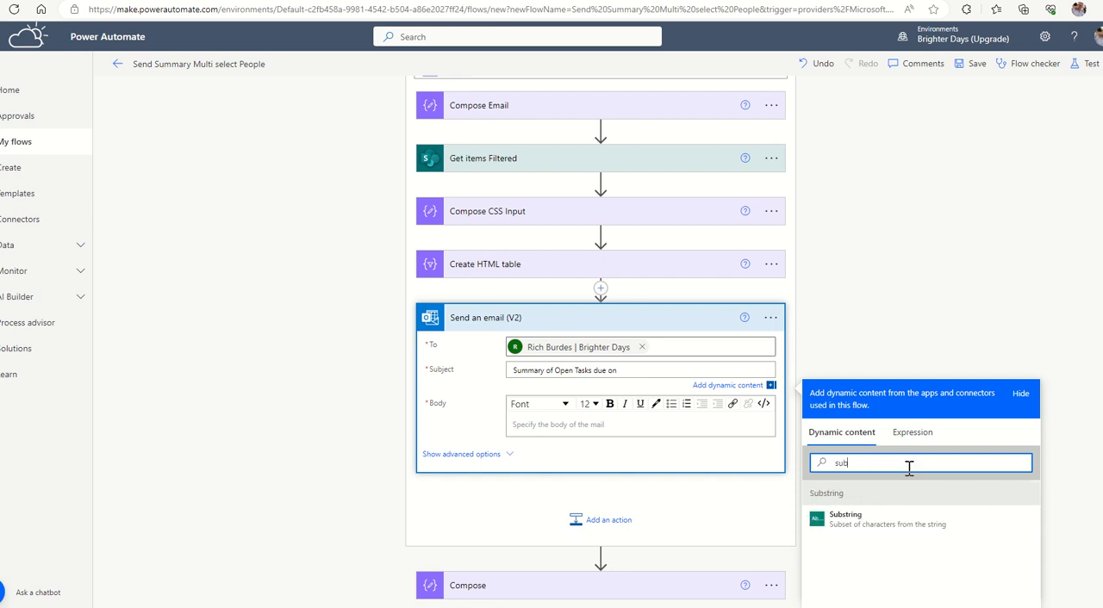
left_click(853, 521)
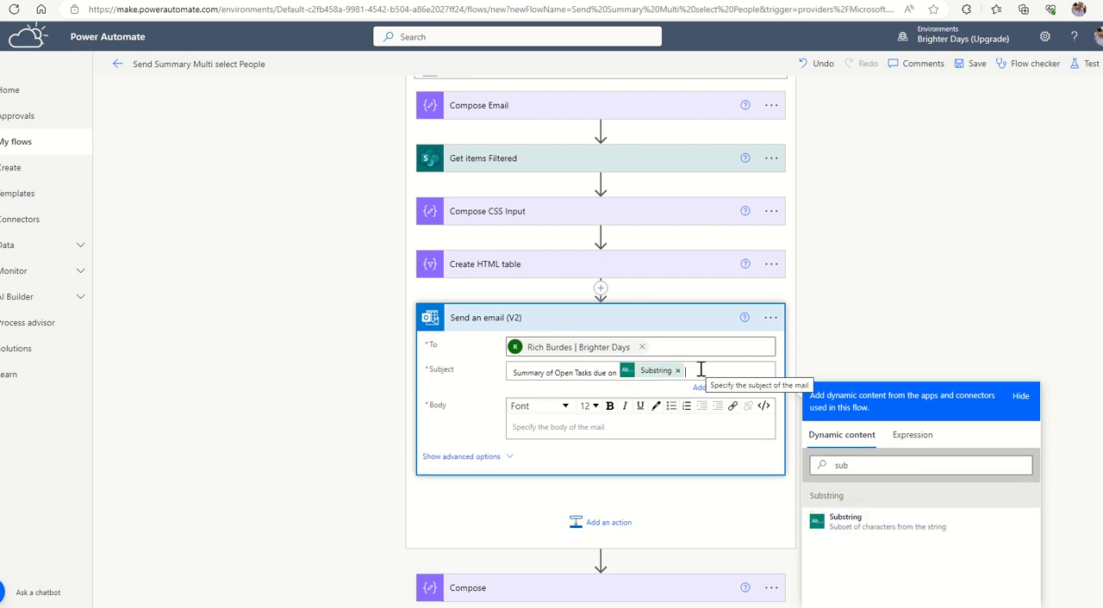
Change the words "Open Tasks" in the email subject to lowercase "open tasks".
left_click(556, 375)
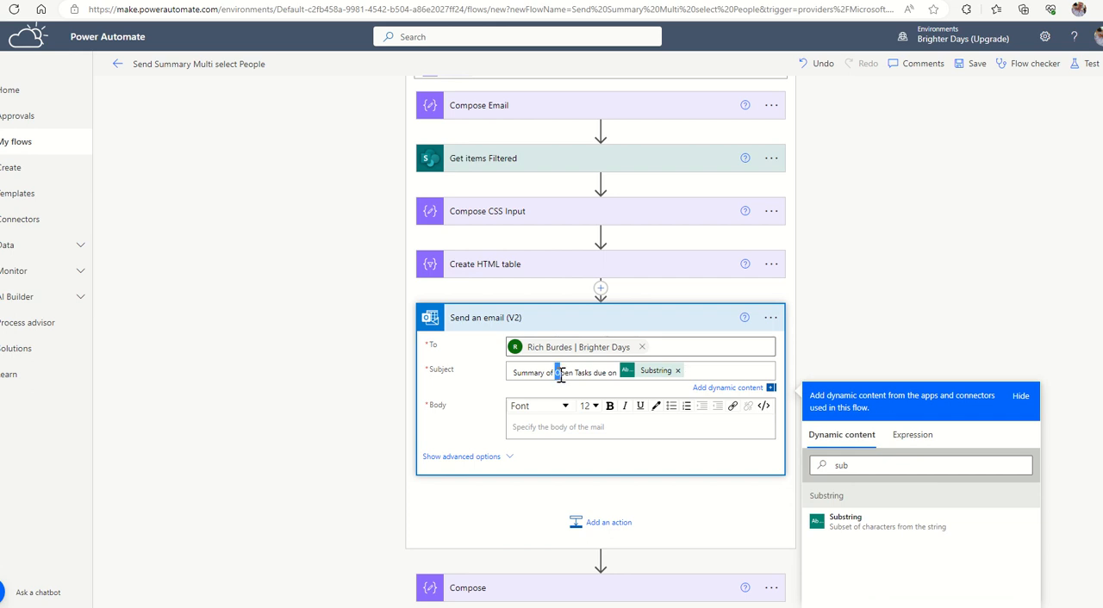
key("BackSpace")
type("o")
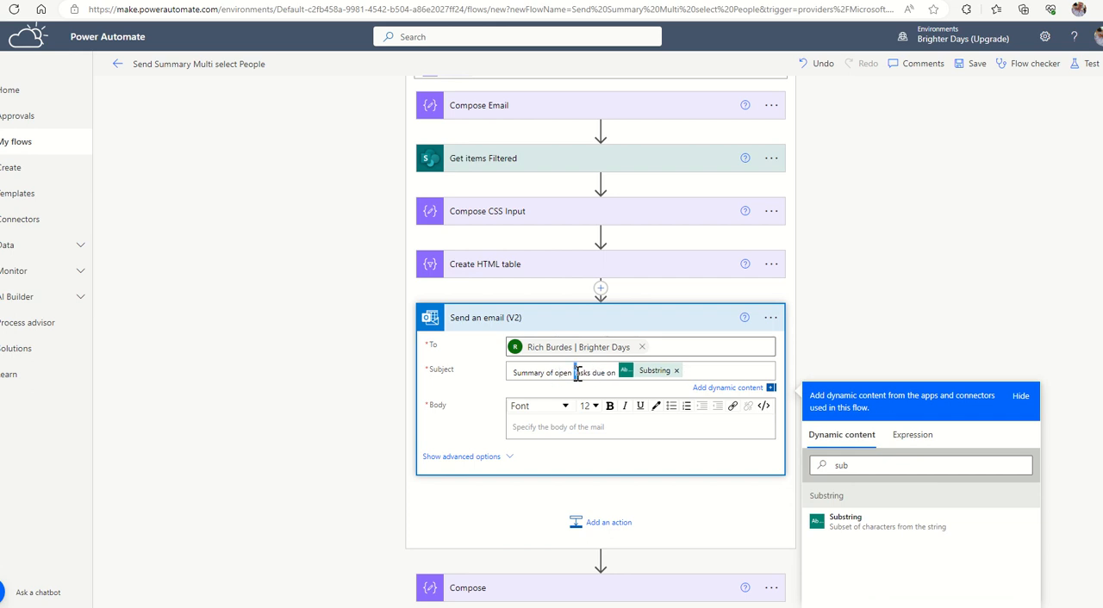
Enter "Here is a table" in the email body and insert the Compose CSS Input Outputs on a new line.
left_click(548, 428)
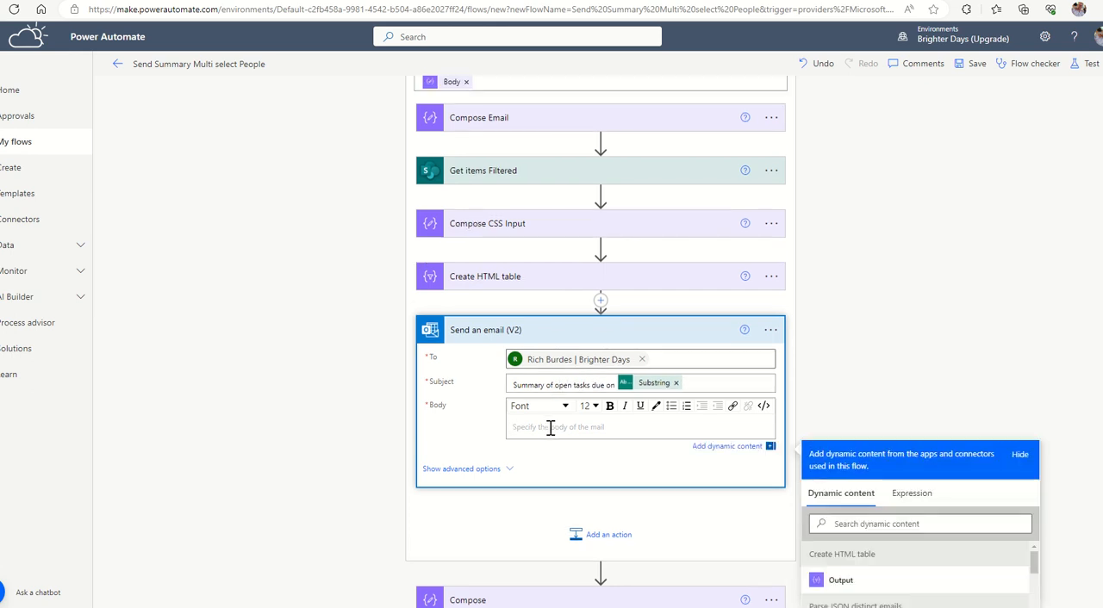
type("Here is a table")
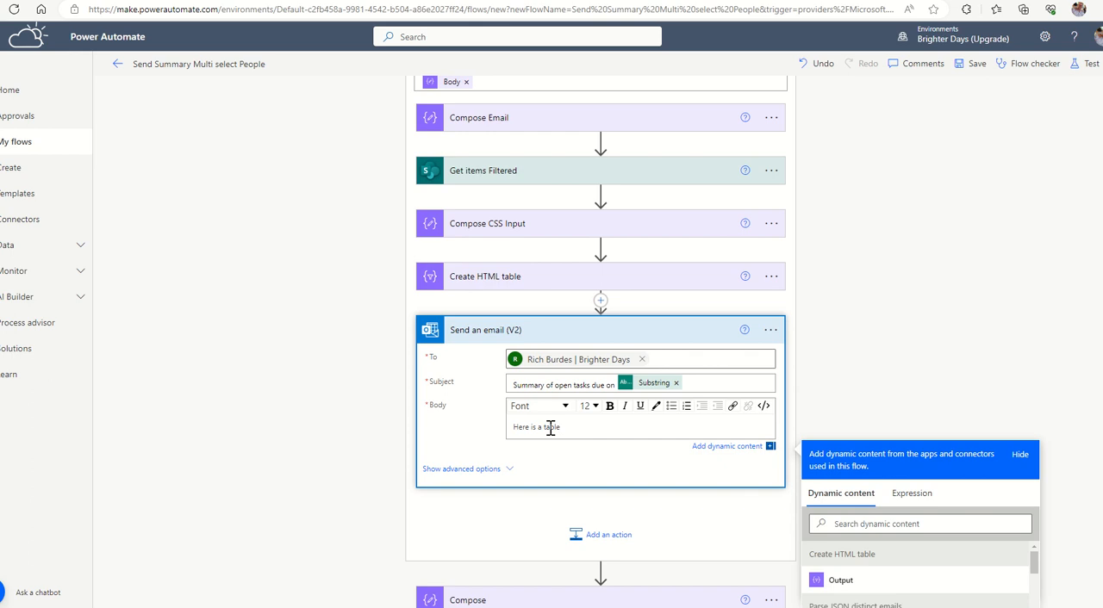
scroll(550, 428, "down", 2)
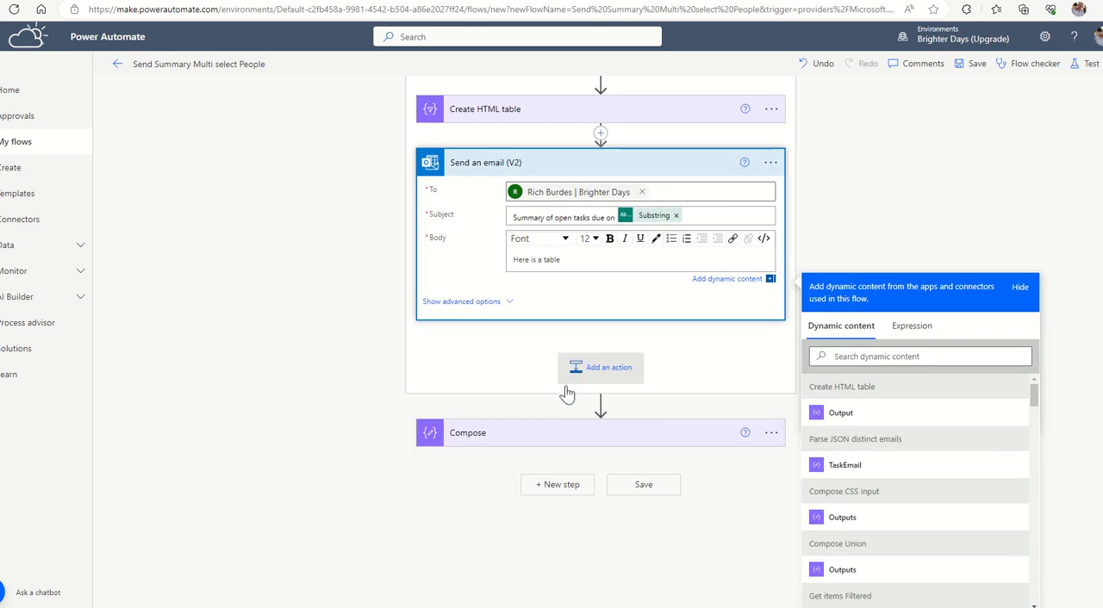
left_click(842, 528)
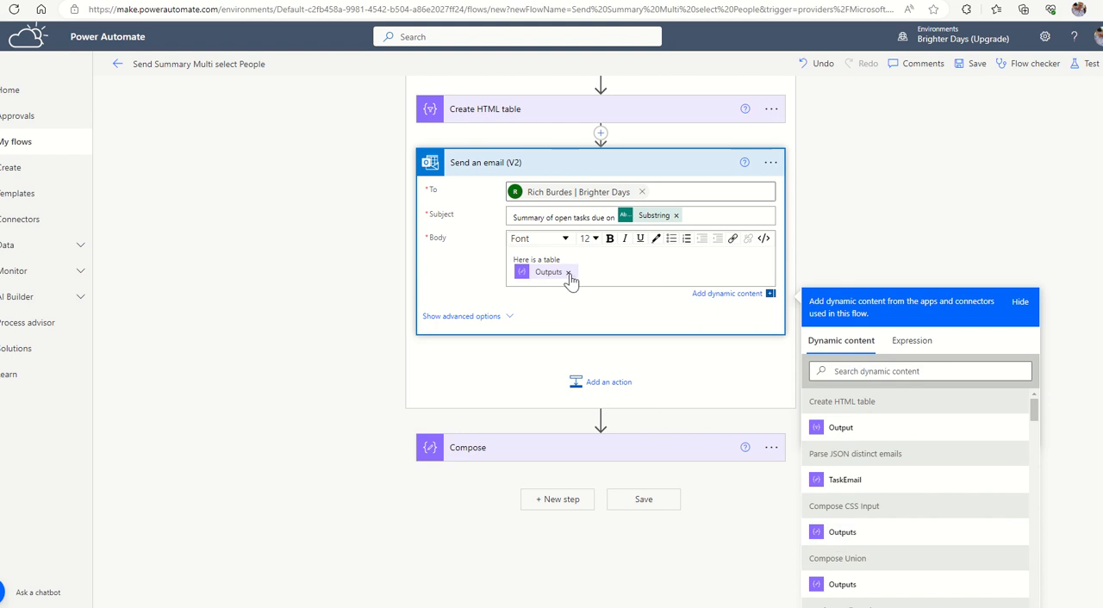
Insert the Create HTML table Output after the CSS Outputs in the email body and end it with "Many thanks!".
left_click(847, 442)
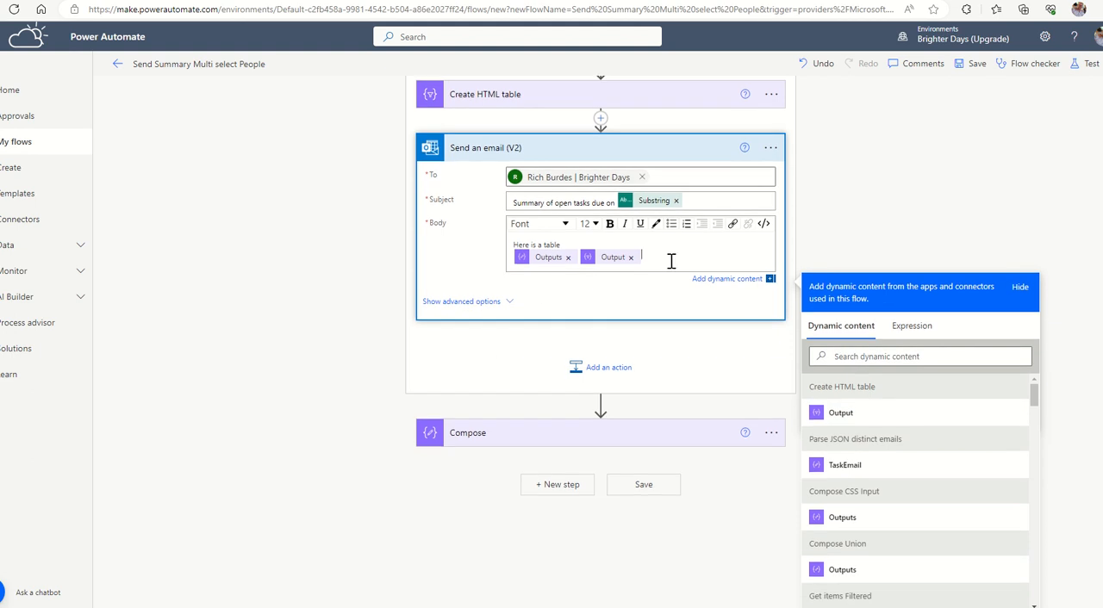
key("Return")
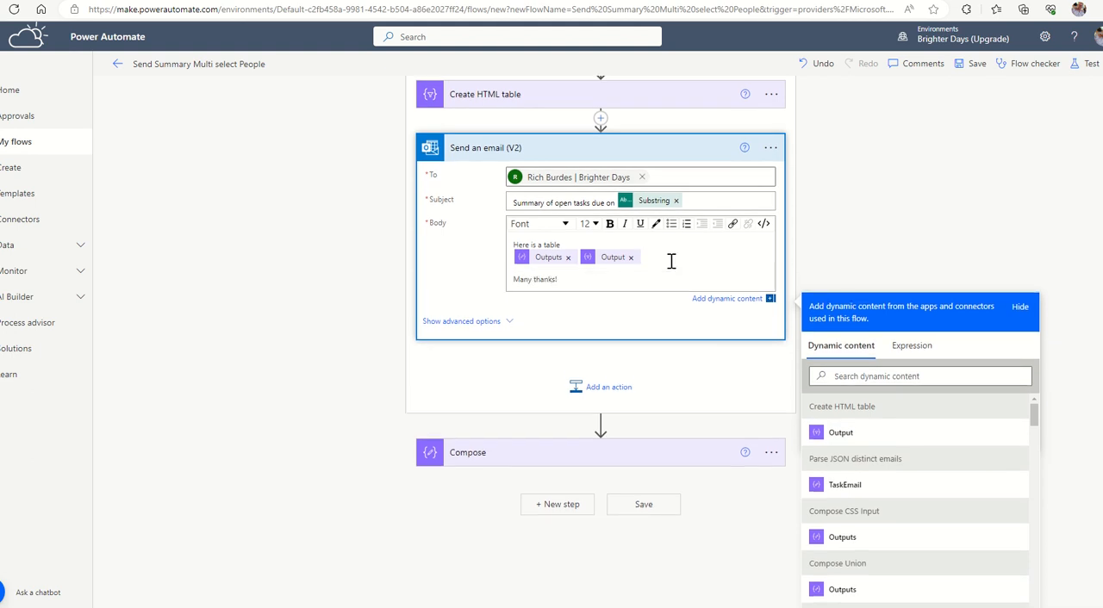
left_click(779, 461)
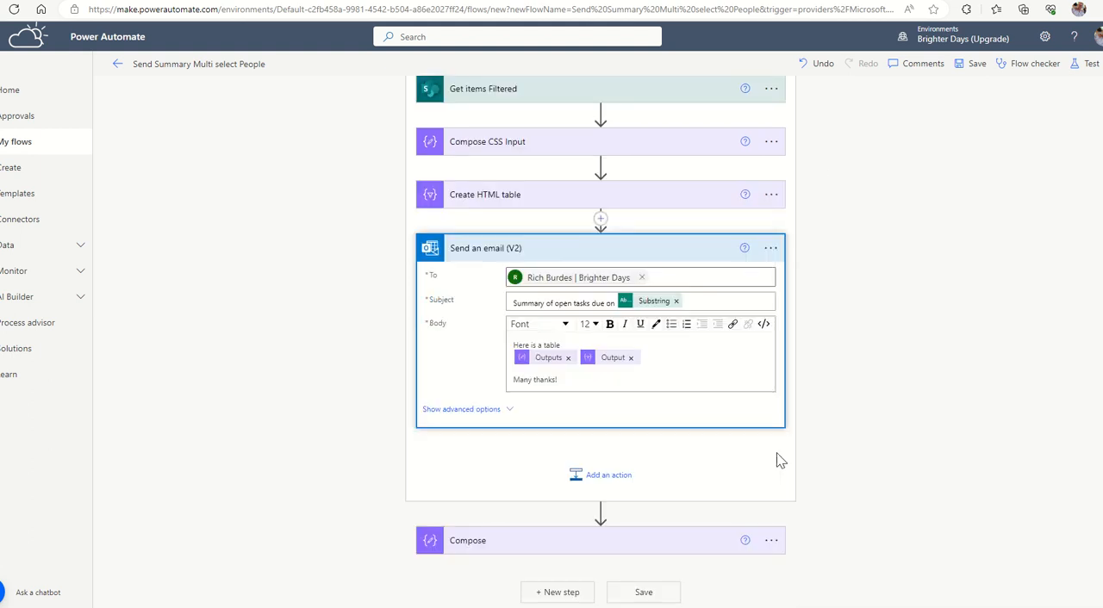
Delete the leftover Compose action below the loop and save the flow.
left_click(771, 540)
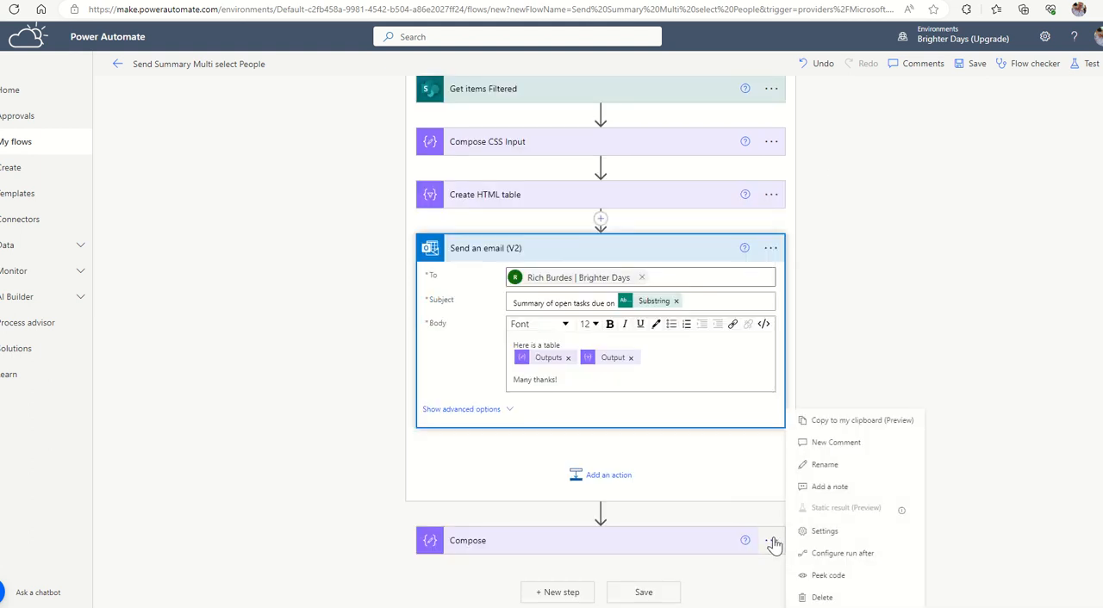
left_click(823, 598)
left_click(552, 345)
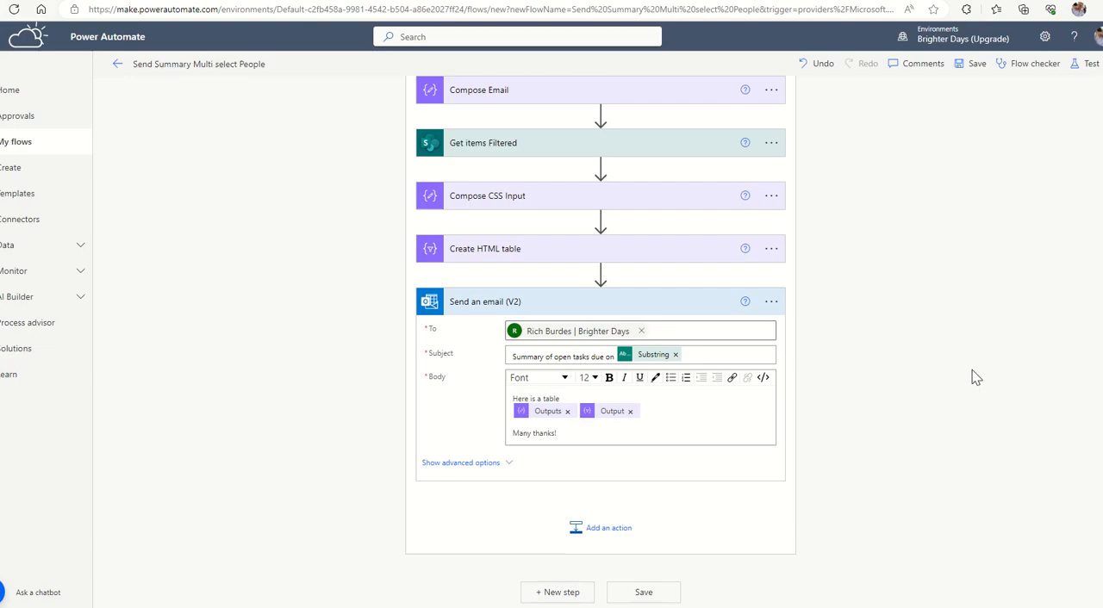
left_click(977, 66)
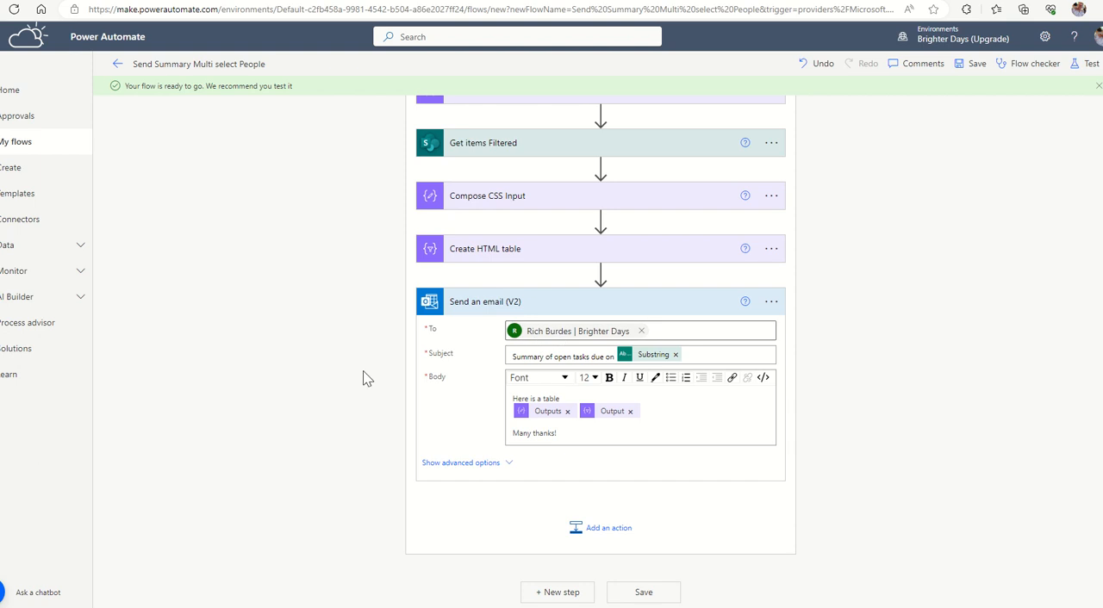
Switch the email's To field to dynamic content entry, check the Compose Email input, and append a semicolon to the address.
left_click(667, 333)
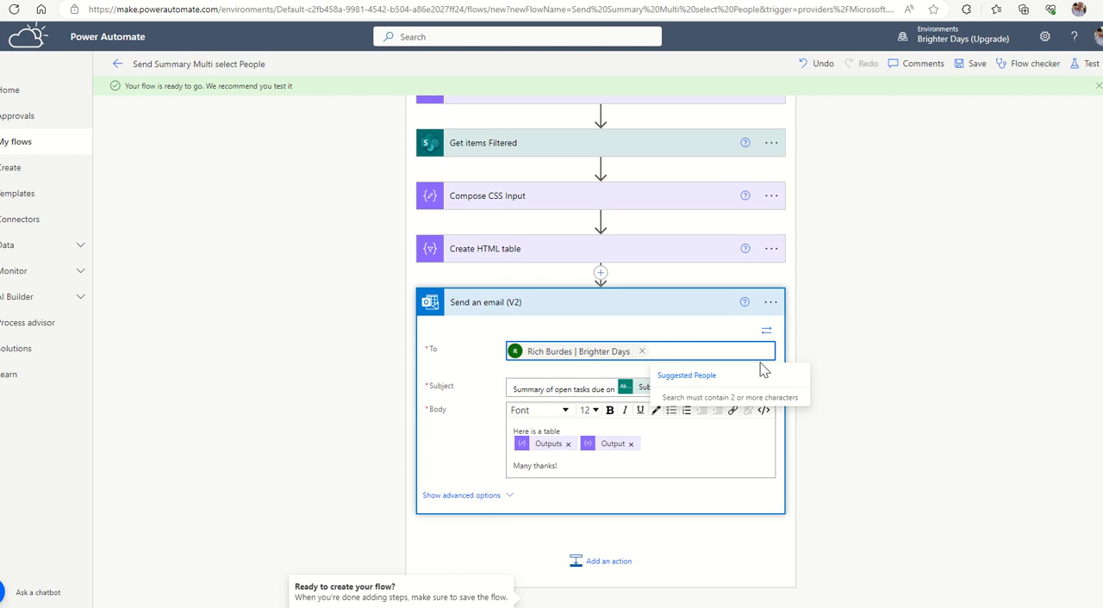
left_click(766, 331)
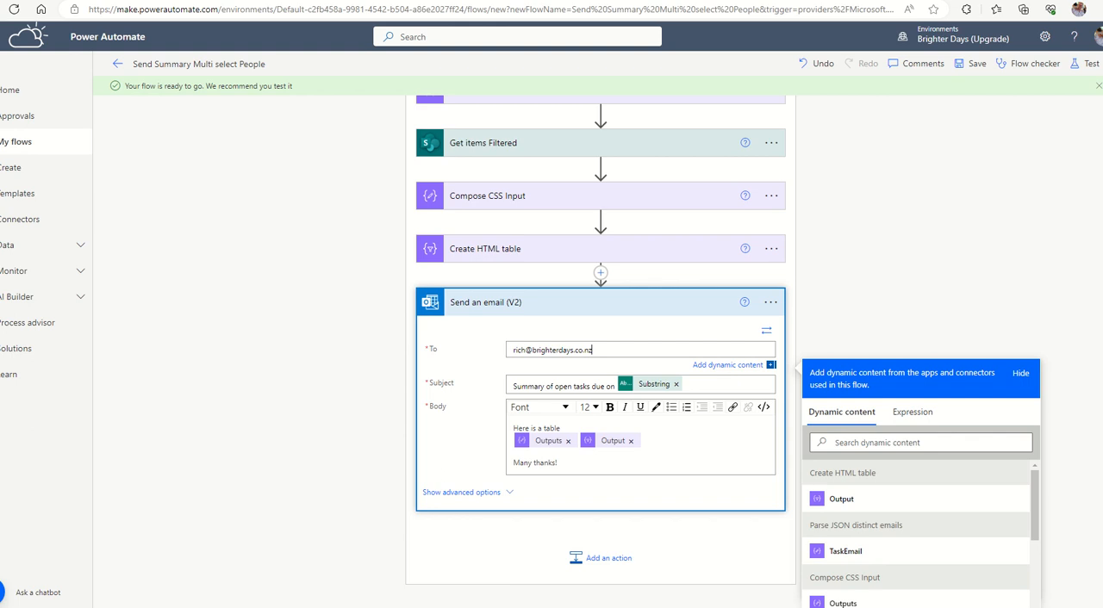
left_click(489, 203)
left_click(498, 202)
scroll(513, 207, "up", 2)
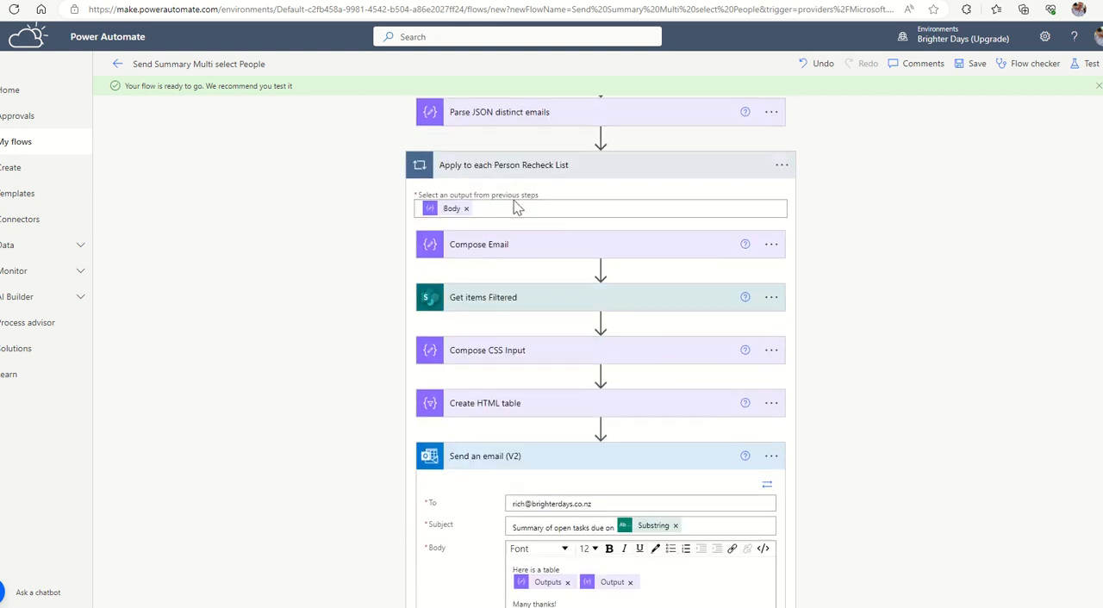
left_click(489, 246)
scroll(515, 259, "down", 2)
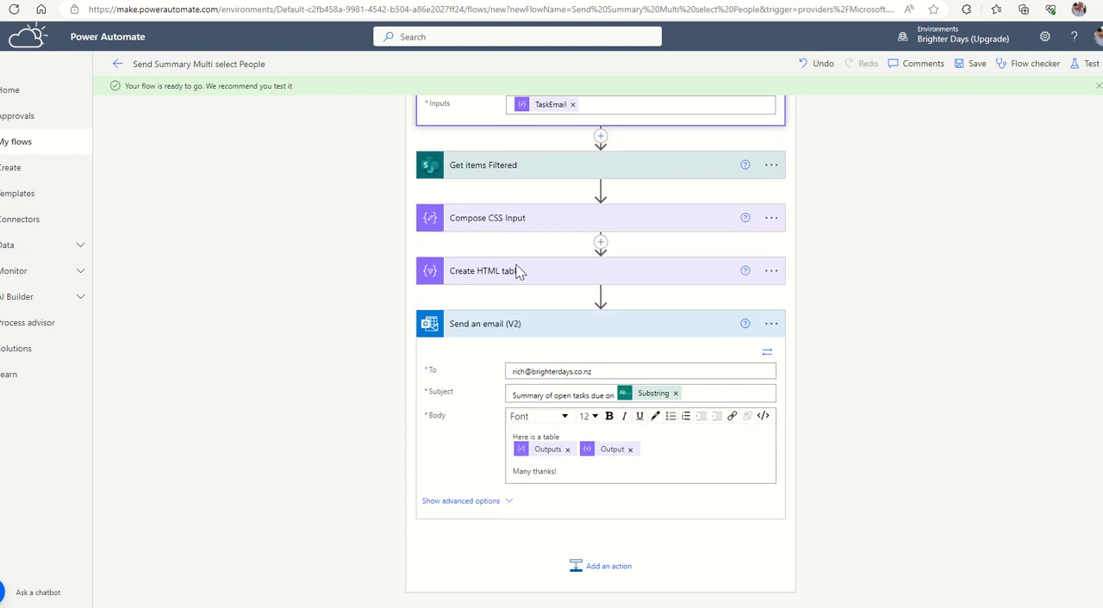
scroll(520, 272, "down", 1)
left_click(613, 335)
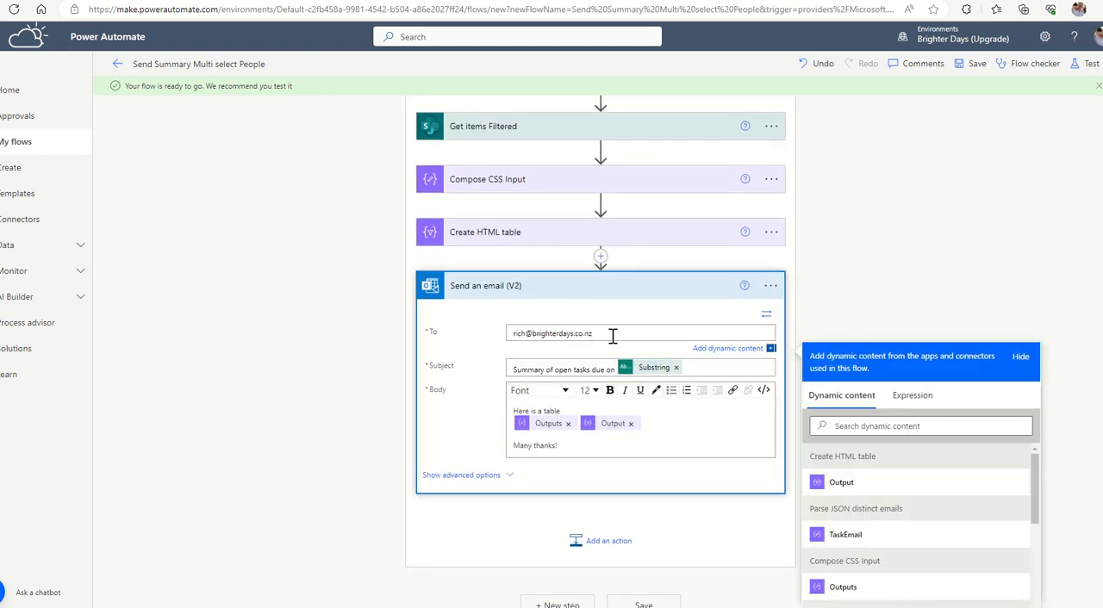
type(";")
Try adding the Compose Email Outputs as a second recipient in the To field.
scroll(560, 202, "up", 4)
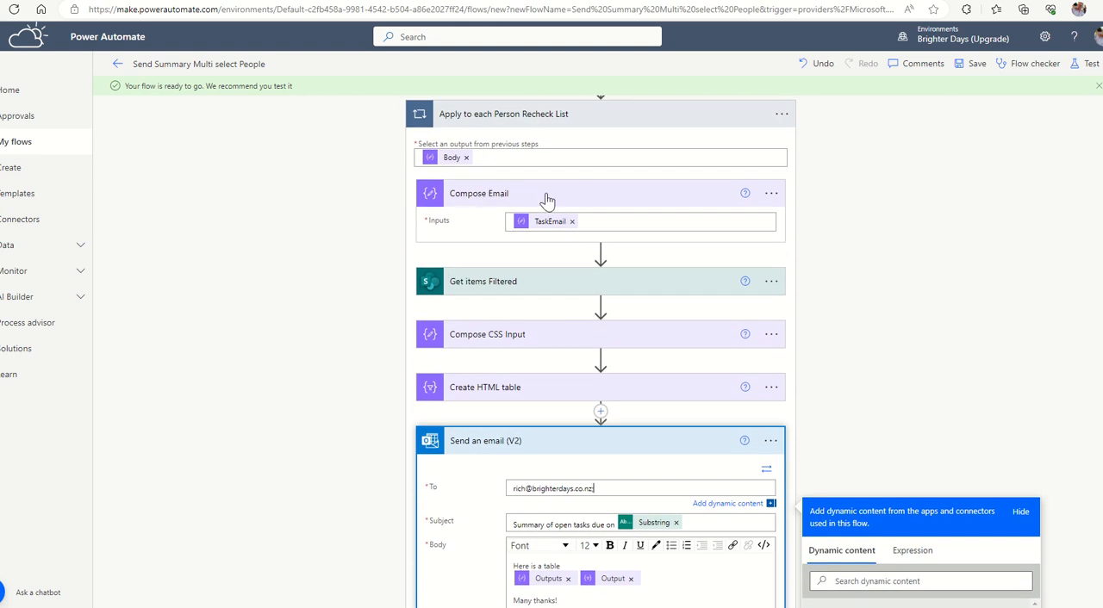
scroll(546, 202, "down", 4)
key("BackSpace")
scroll(897, 483, "down", 5)
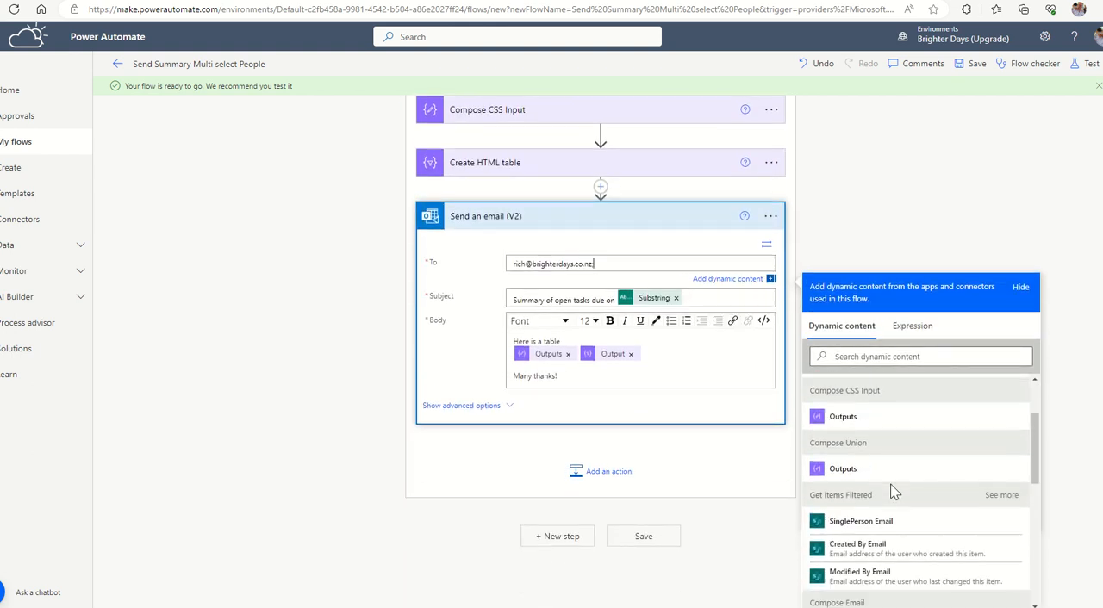
scroll(893, 492, "down", 2)
left_click(854, 554)
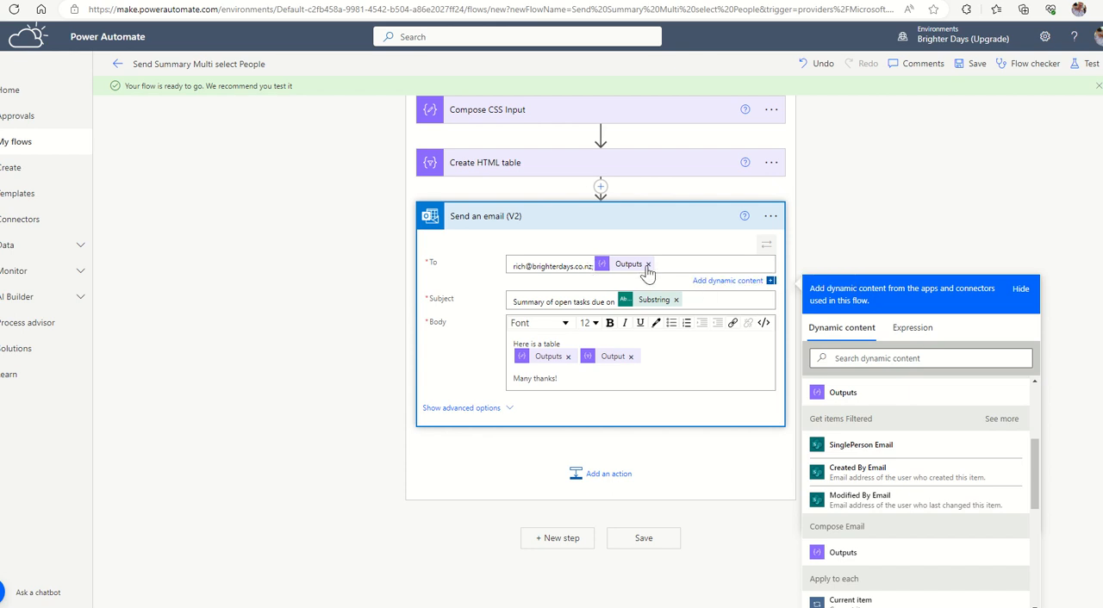
left_click(649, 266)
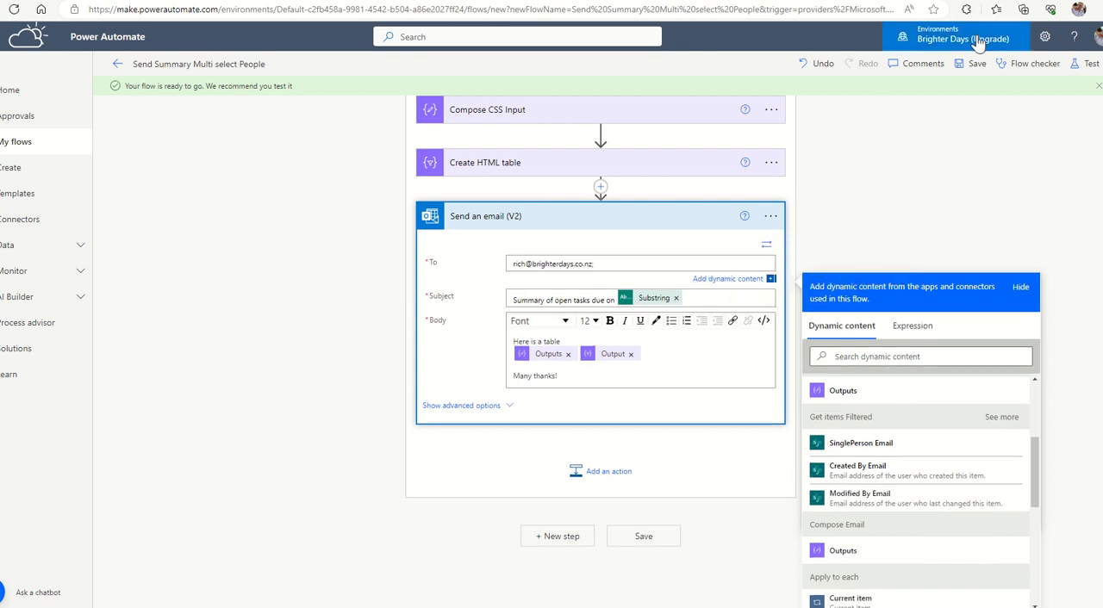
Save the flow and run a manual test of it.
left_click(972, 65)
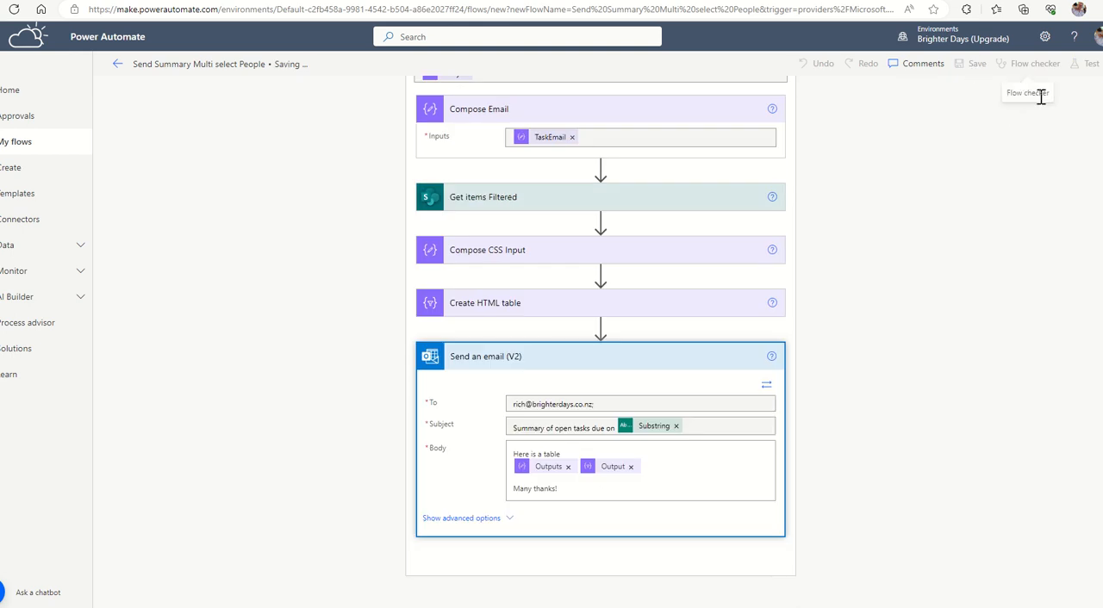
left_click(1084, 65)
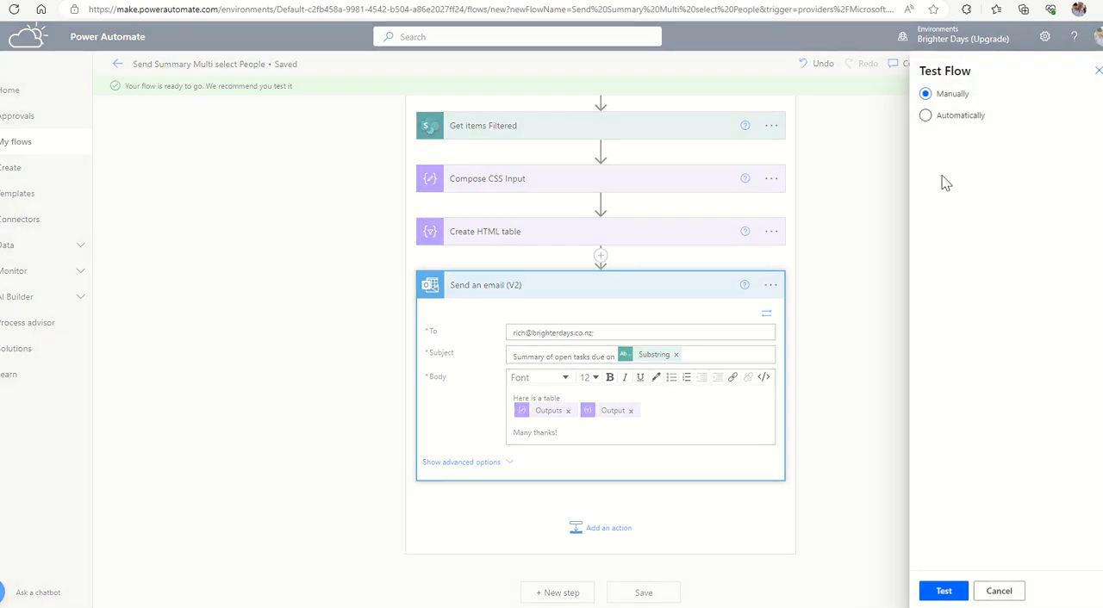
left_click(945, 592)
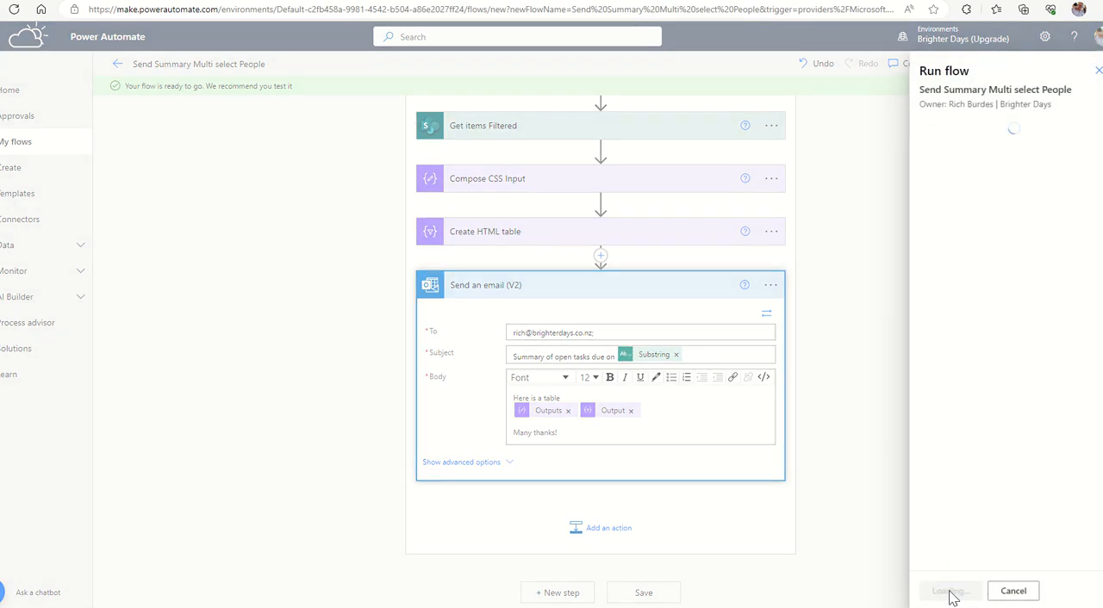
left_click(948, 592)
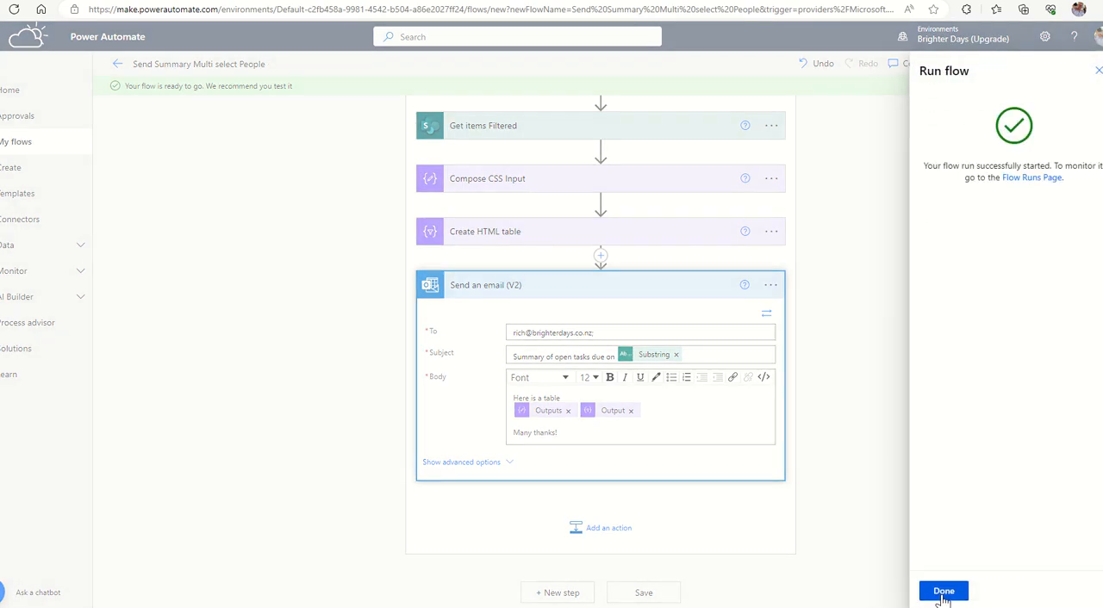
left_click(944, 592)
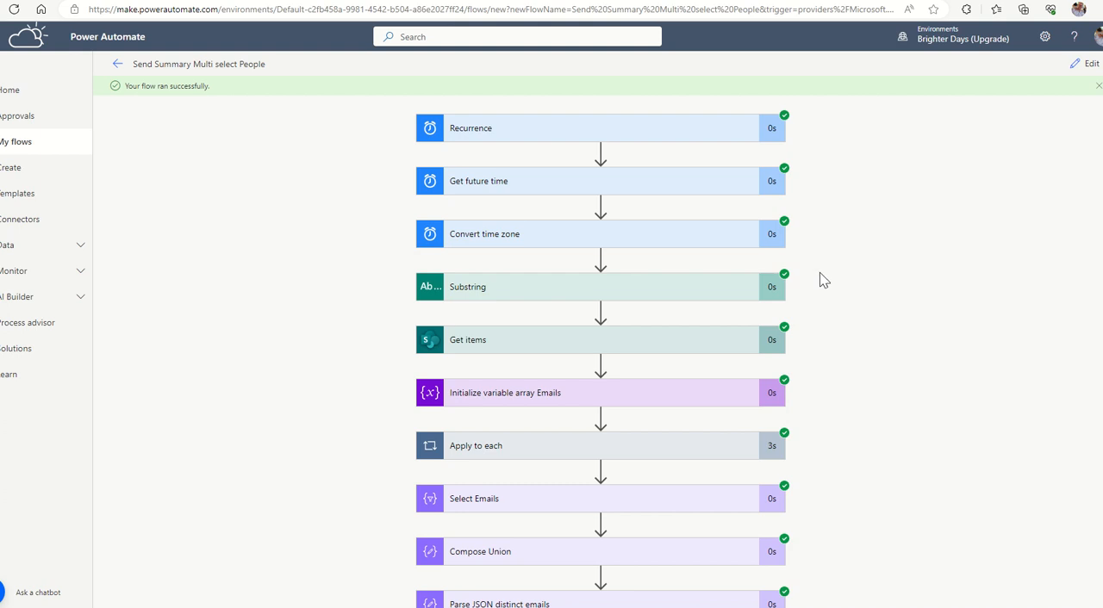
Expand Apply to each Person Recheck List in the run results and check the Compose Email output across its iterations, returning to iteration 1.
scroll(820, 281, "down", 1)
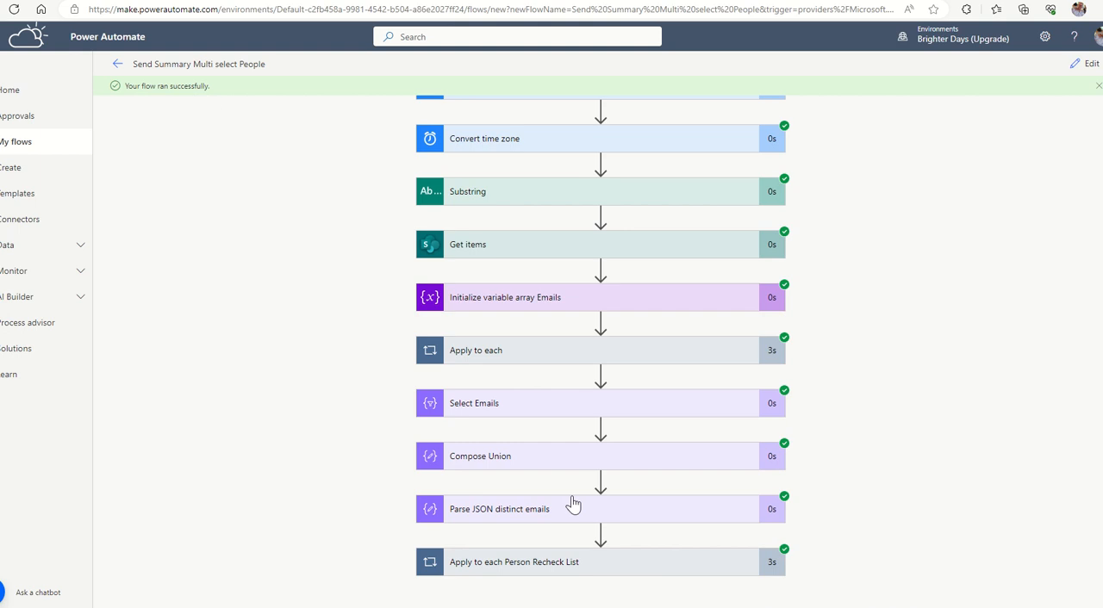
left_click(476, 572)
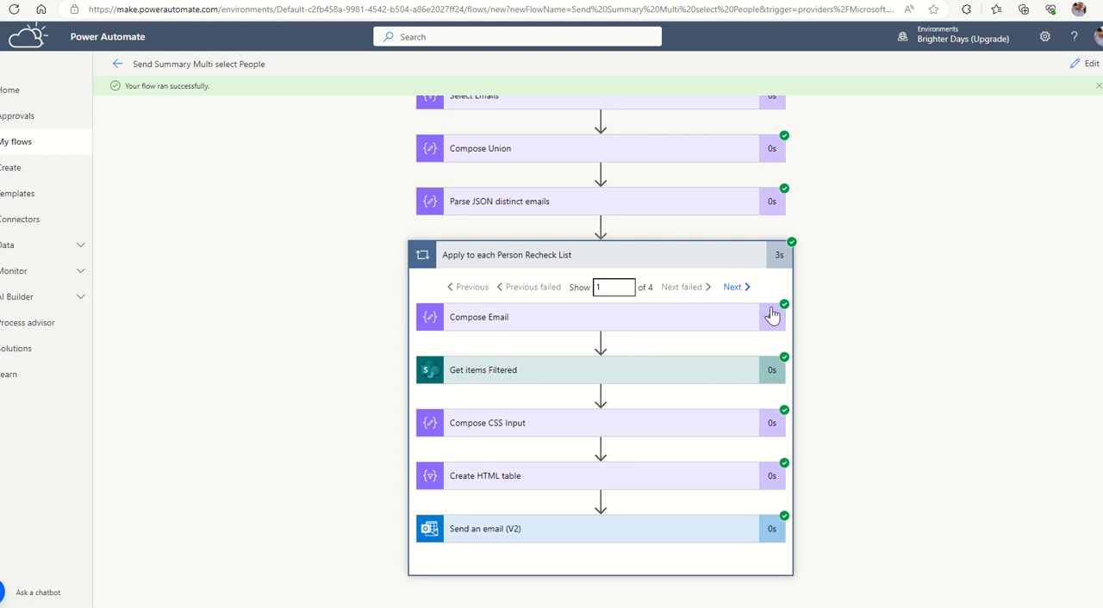
left_click(592, 326)
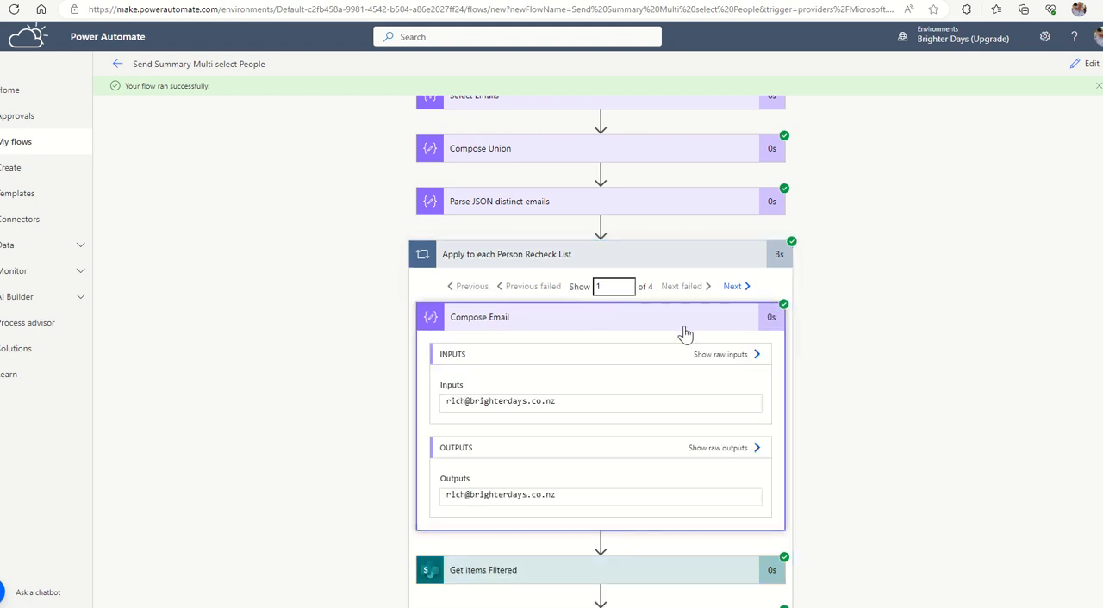
left_click(735, 289)
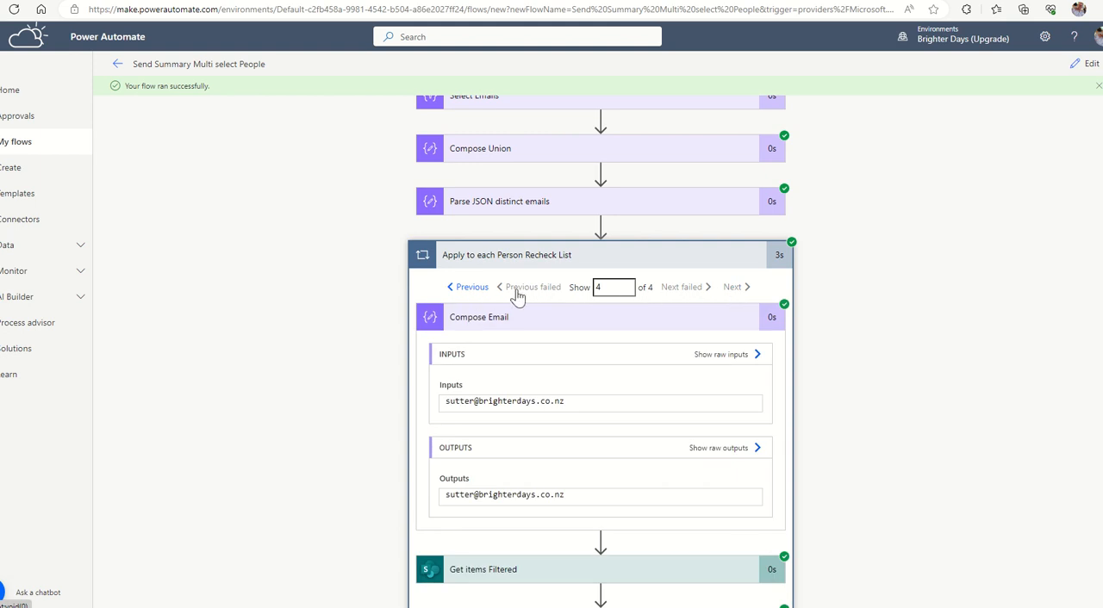
left_click_drag(605, 289, 577, 287)
type("1")
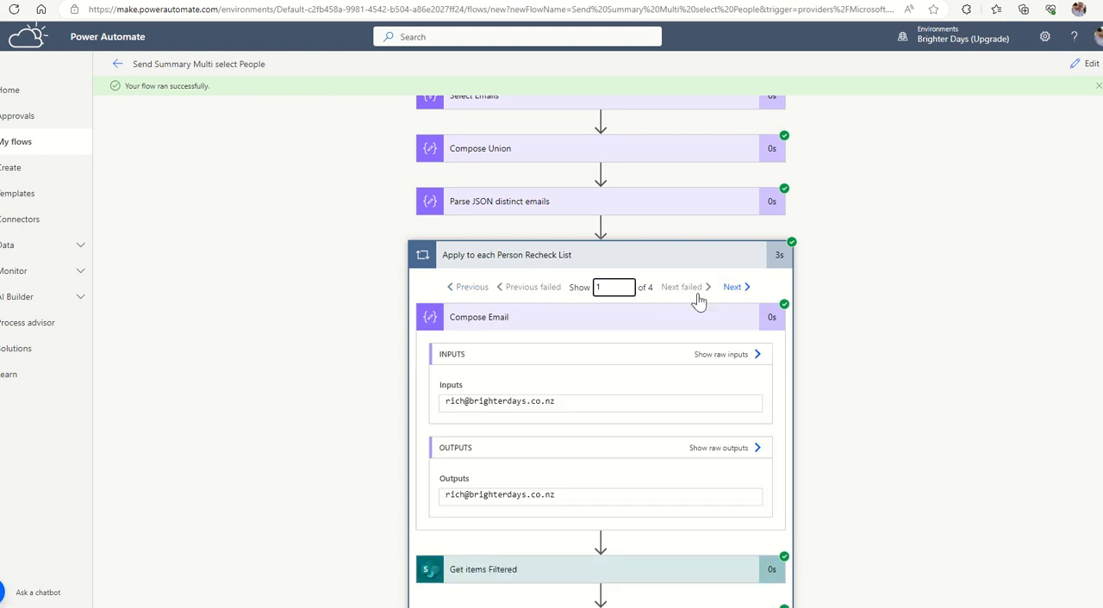
Examine the complete Filter Query input of Get items Filtered in the first iteration.
scroll(618, 405, "down", 2)
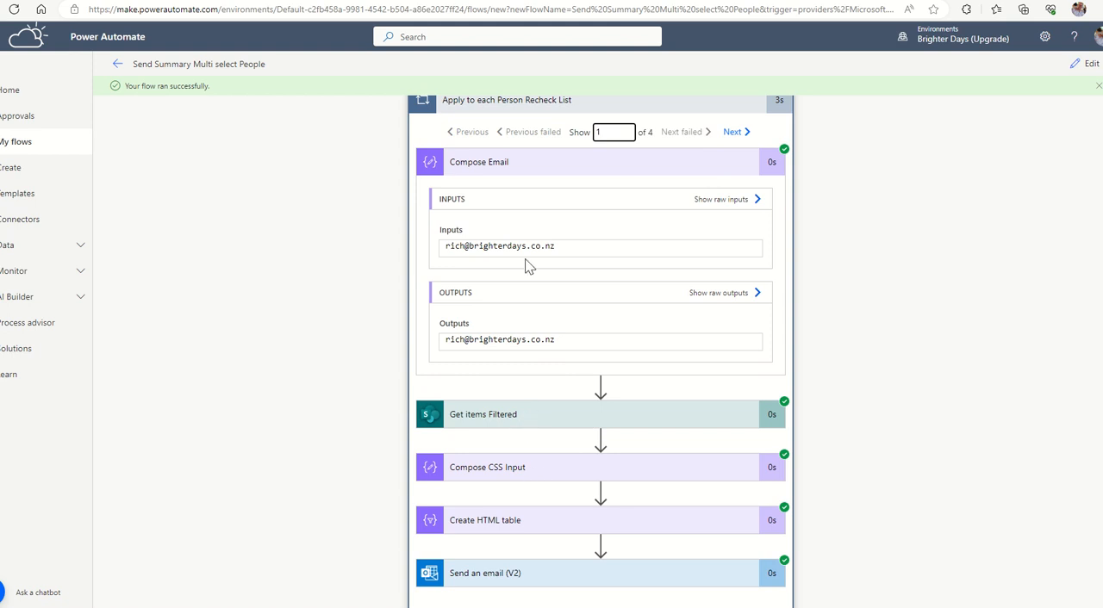
left_click(495, 422)
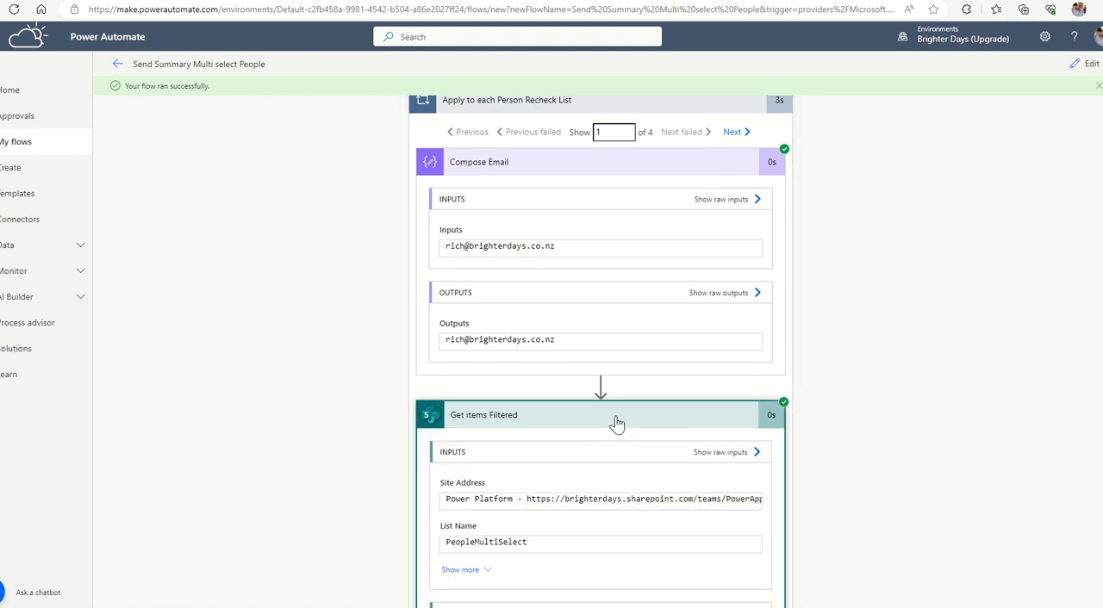
scroll(617, 423, "down", 3)
left_click(449, 342)
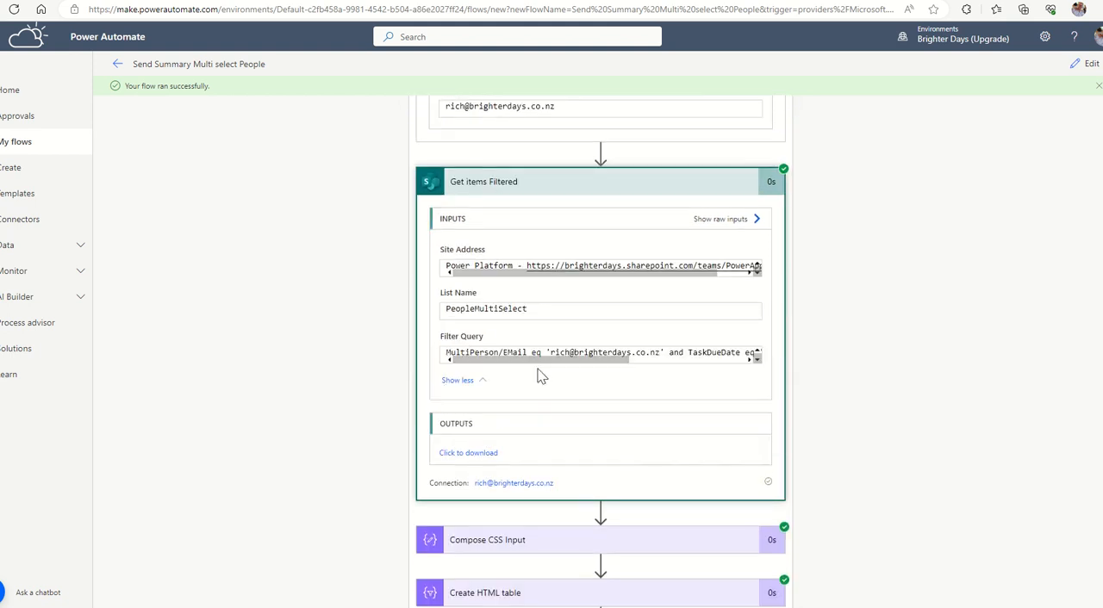
left_click_drag(542, 365, 564, 362)
left_click_drag(642, 369, 612, 367)
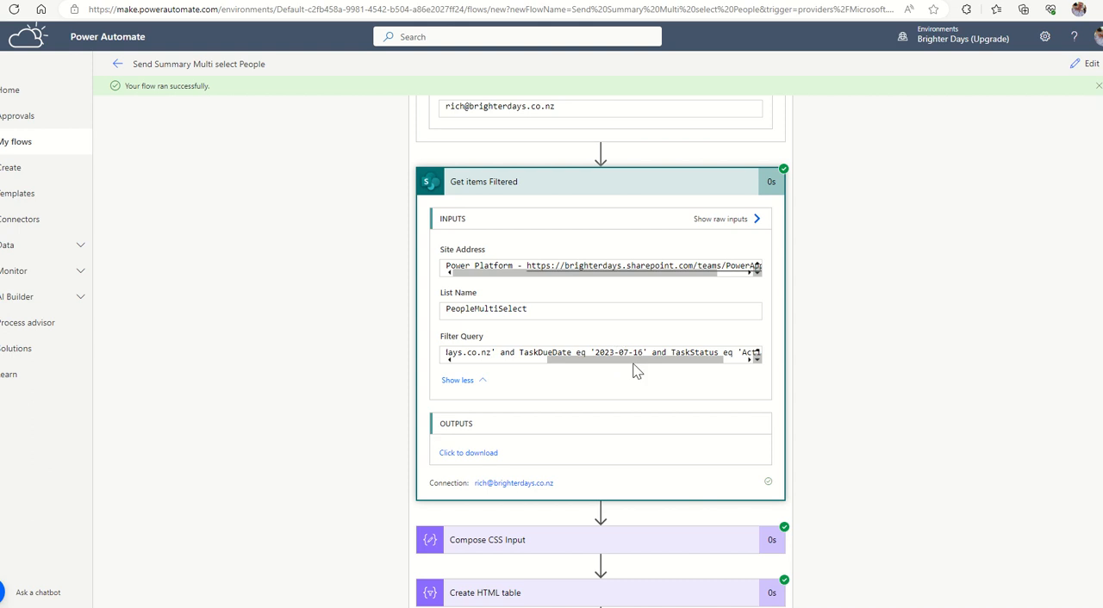
left_click_drag(638, 367, 666, 365)
Examine the recipient, subject and HTML body that Send an email (V2) used in the first iteration.
scroll(869, 422, "down", 1)
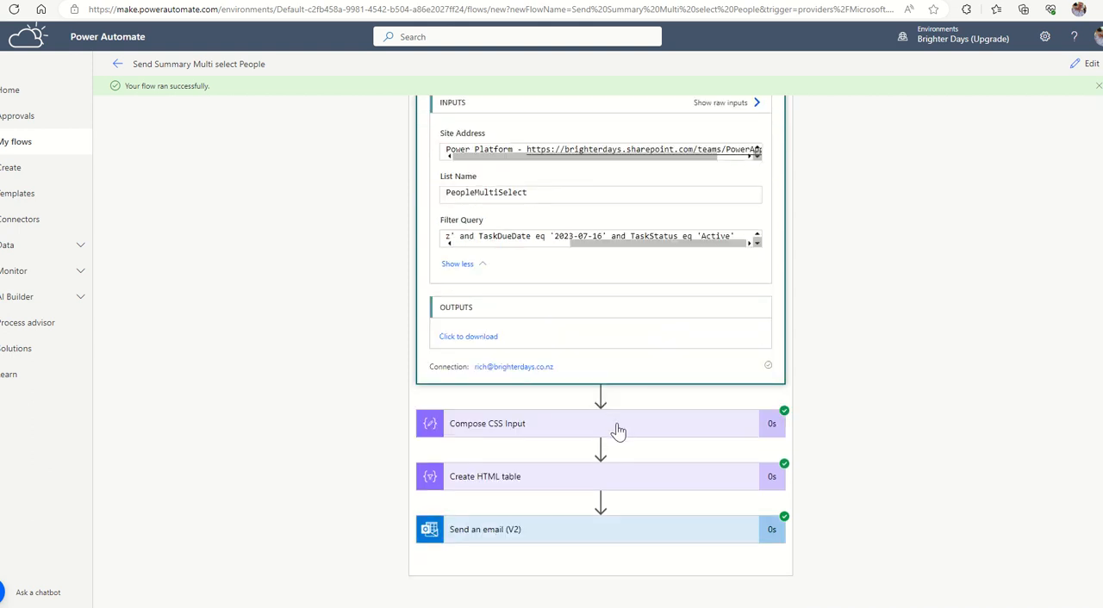
left_click(555, 530)
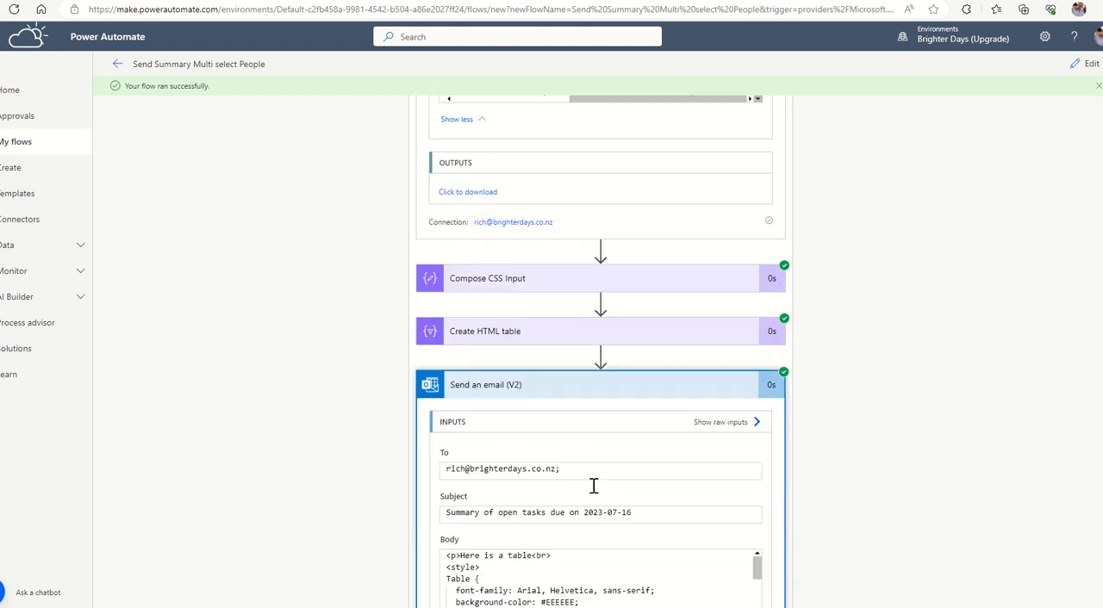
scroll(647, 443, "down", 1)
scroll(630, 426, "up", 1)
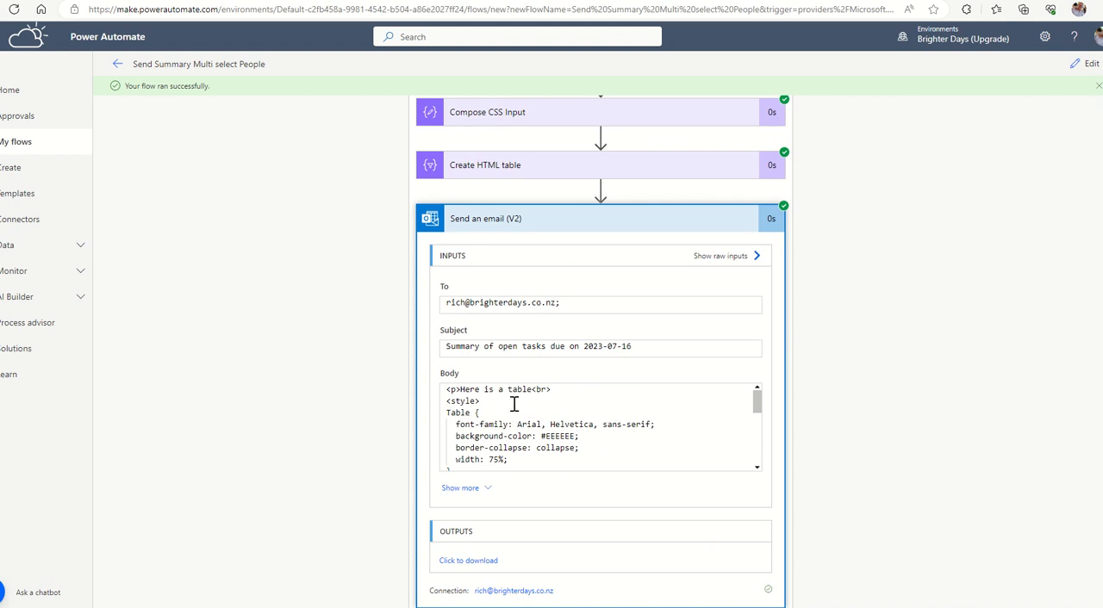
scroll(525, 428, "down", 6)
scroll(534, 429, "down", 1)
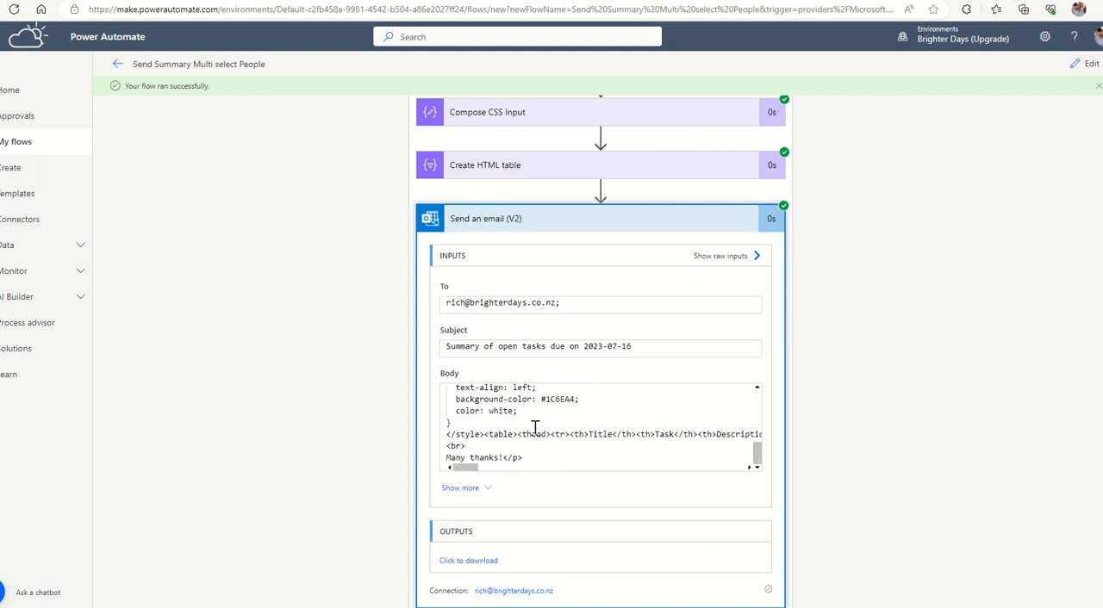
left_click_drag(535, 435, 572, 435)
left_click_drag(477, 469, 431, 463)
Switch to Outlook to check the inbox for the summary emails sent by the flow.
left_click(10, 36)
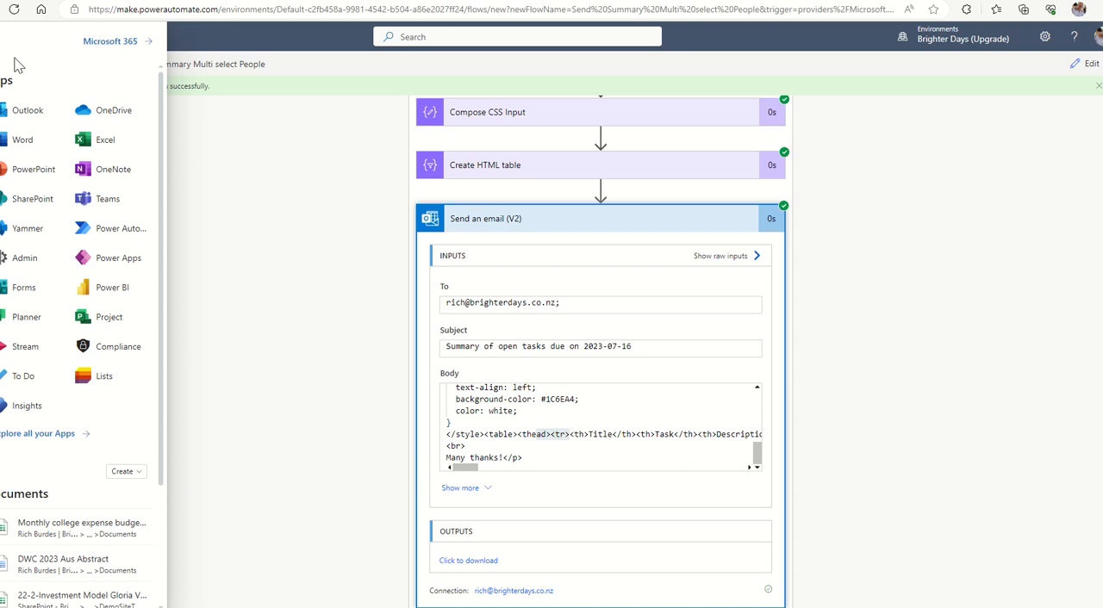
left_click(34, 112)
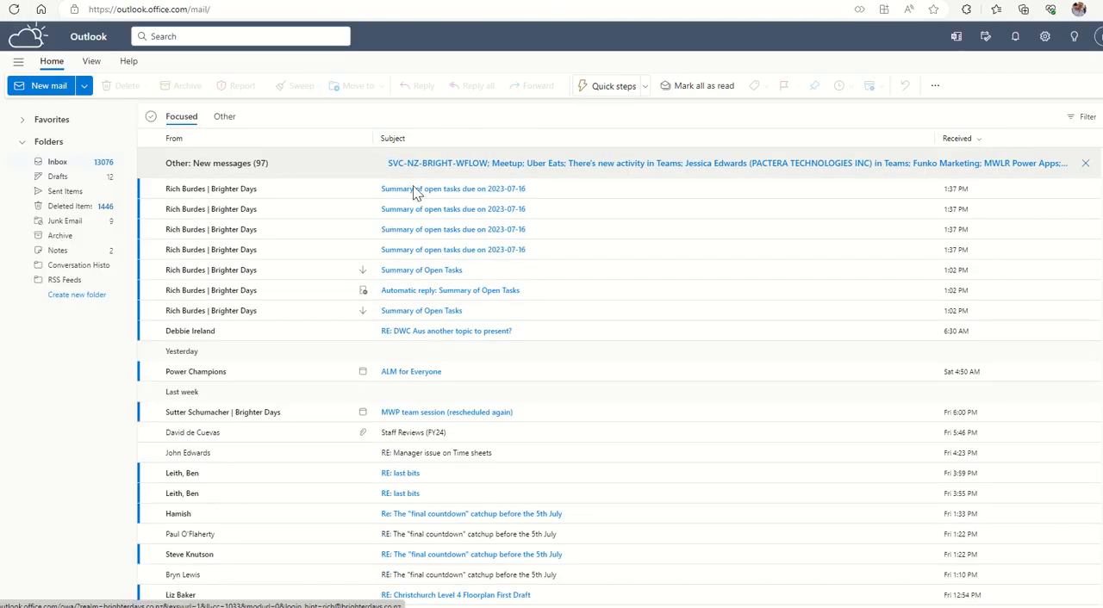
Open two of the "Summary of open tasks due on 2023-07-16" emails in turn and check their task tables and due dates, dismissing the automatic replies notice.
left_click(505, 209)
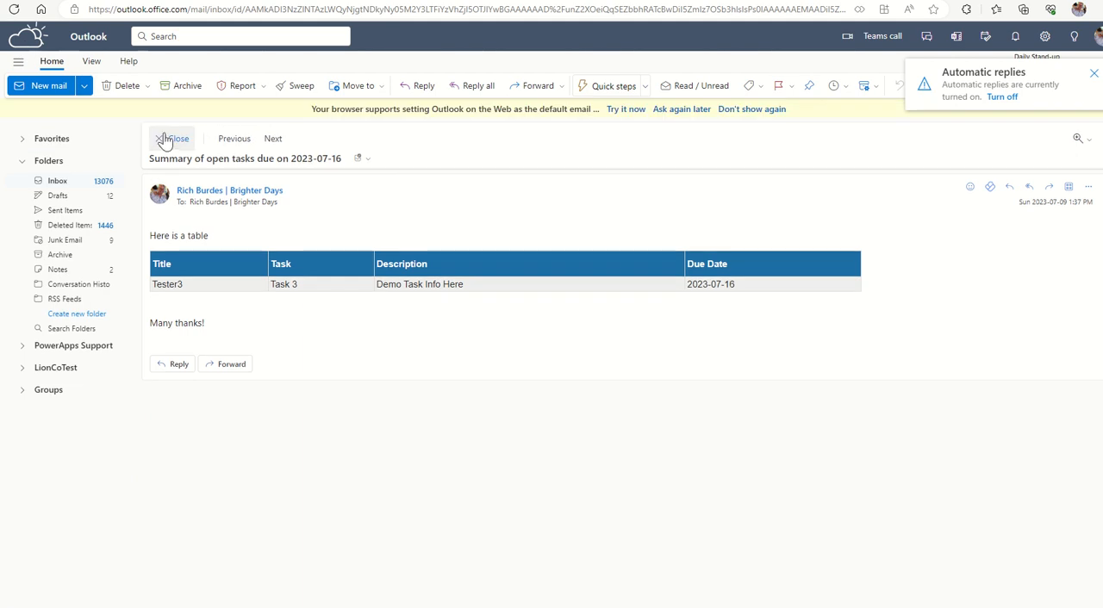
left_click(172, 139)
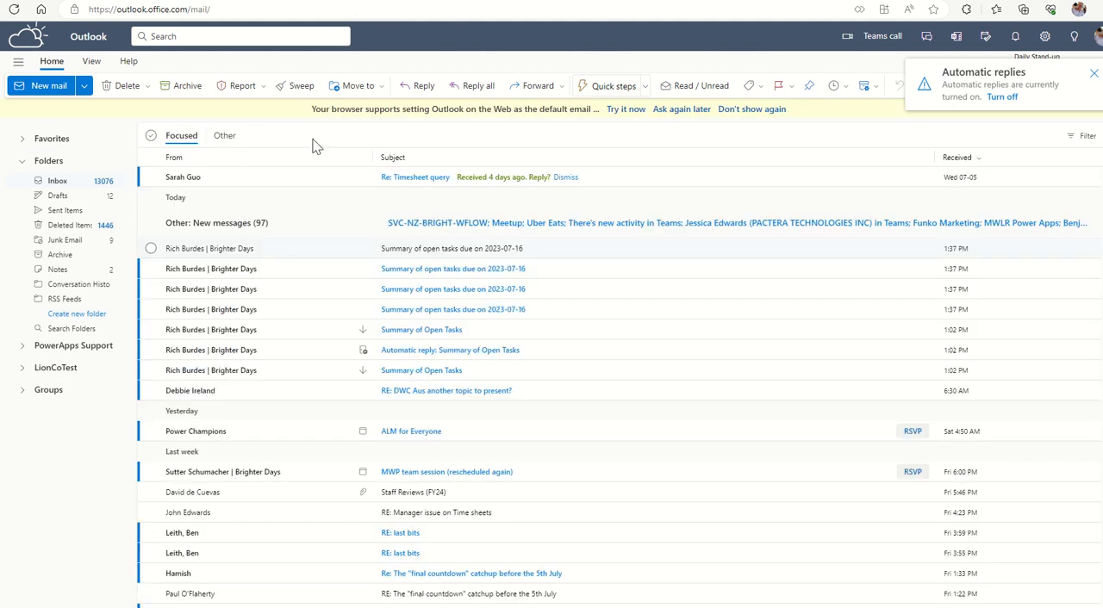
left_click(1092, 74)
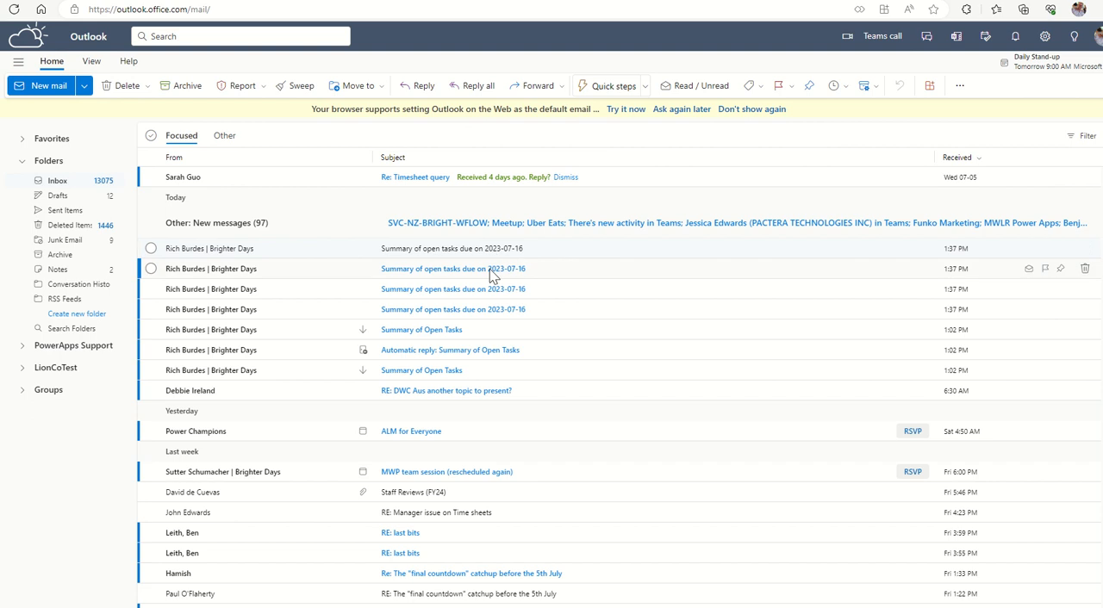
left_click(485, 313)
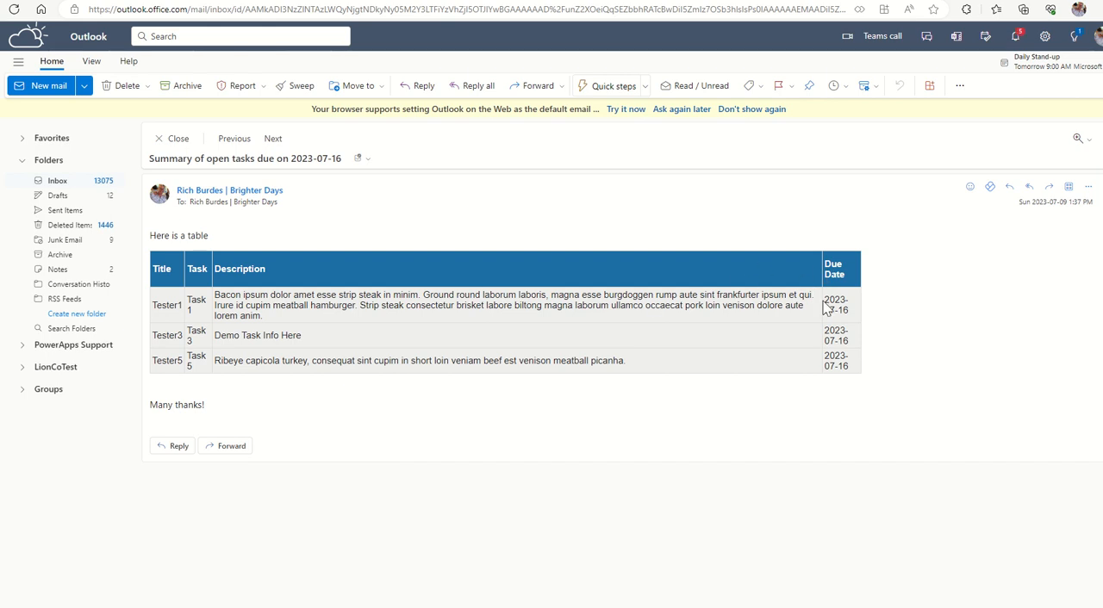
left_click_drag(826, 300, 855, 318)
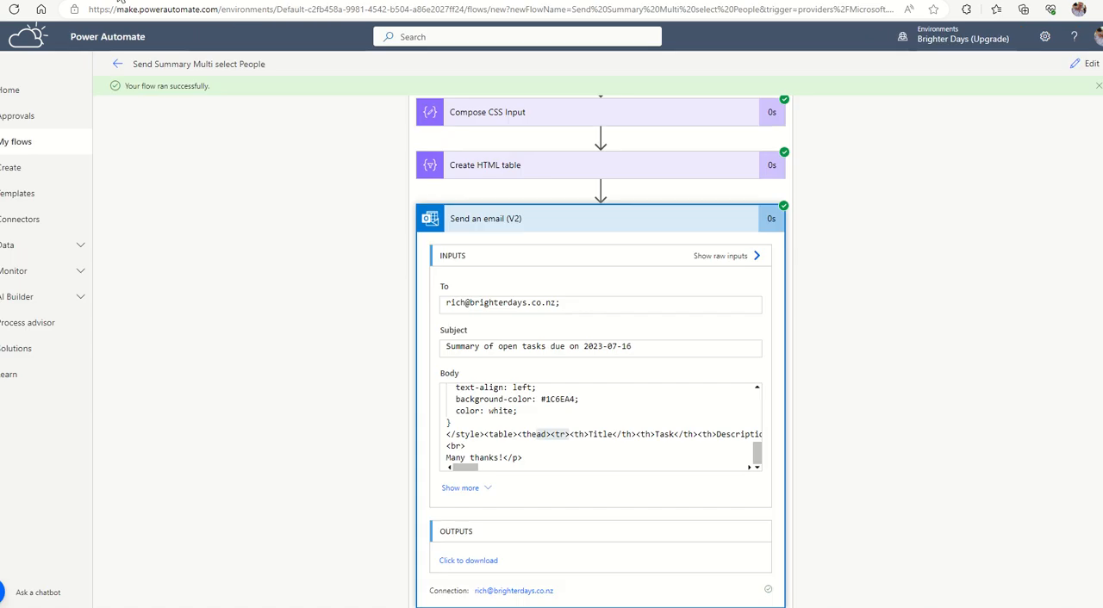
Switch back to the Power Automate run results, review the Send an email (V2) body and collapse that action.
scroll(727, 386, "up", 2)
scroll(728, 386, "up", 1)
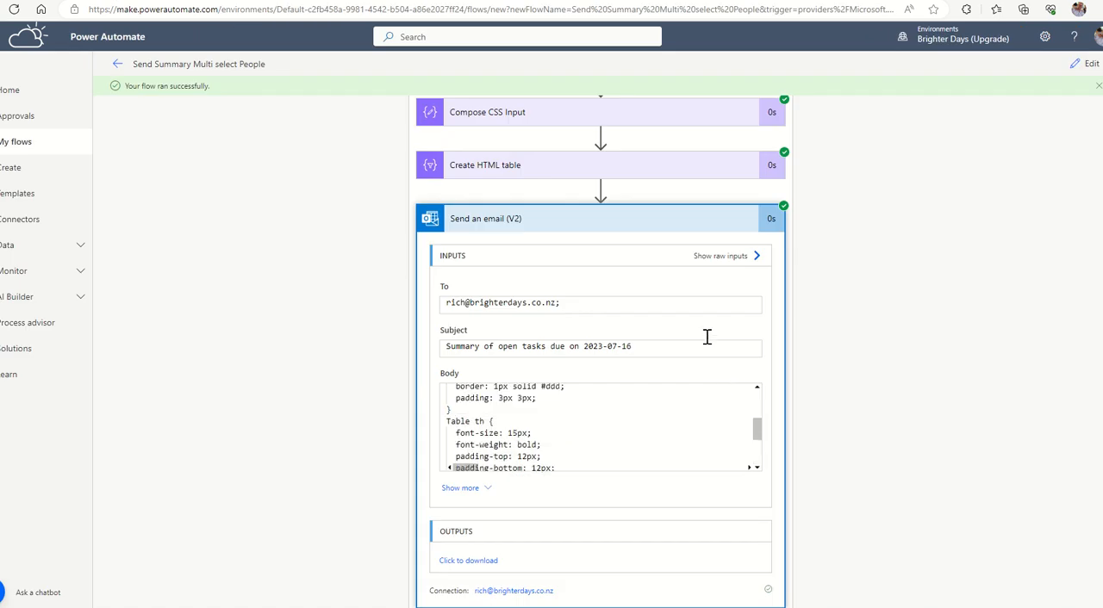
left_click(624, 224)
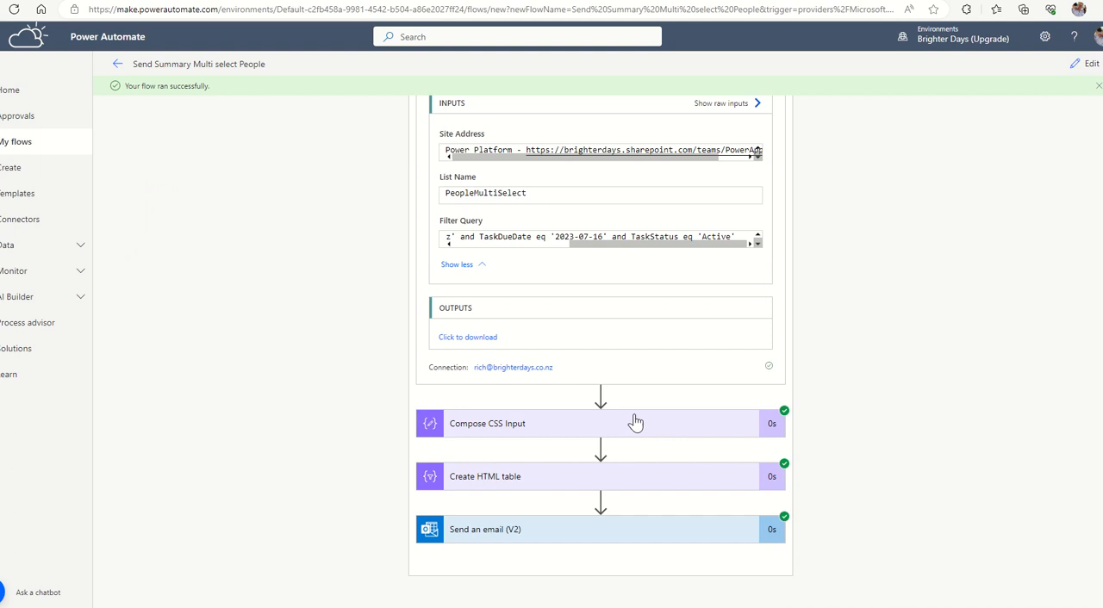
Expand Parse JSON distinct emails in the run results and examine its content and the required TaskEmail property in its schema.
scroll(779, 435, "up", 12)
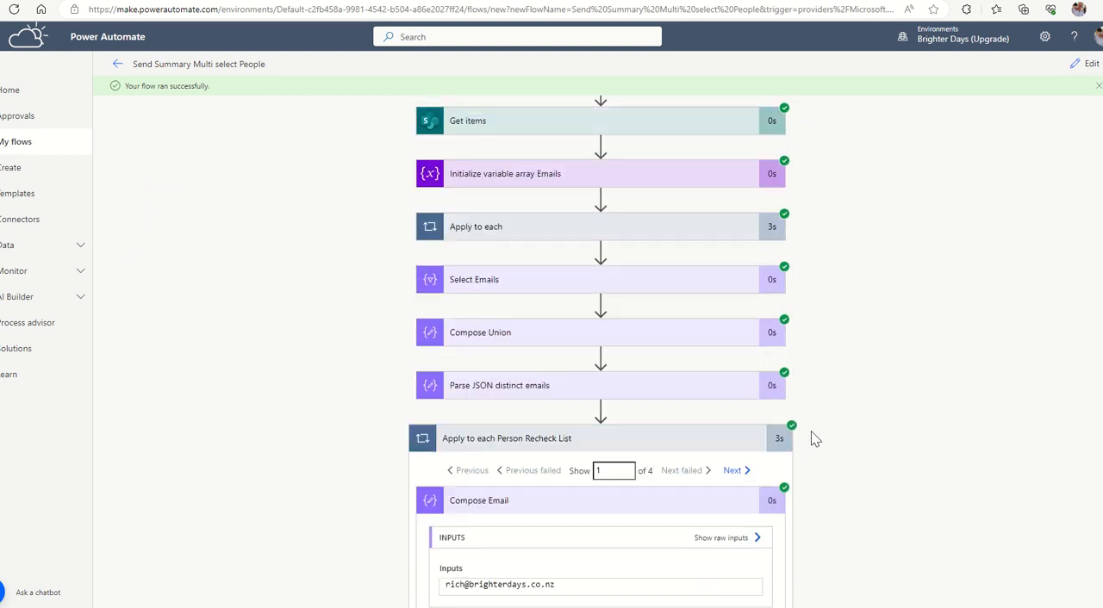
scroll(732, 422, "down", 1)
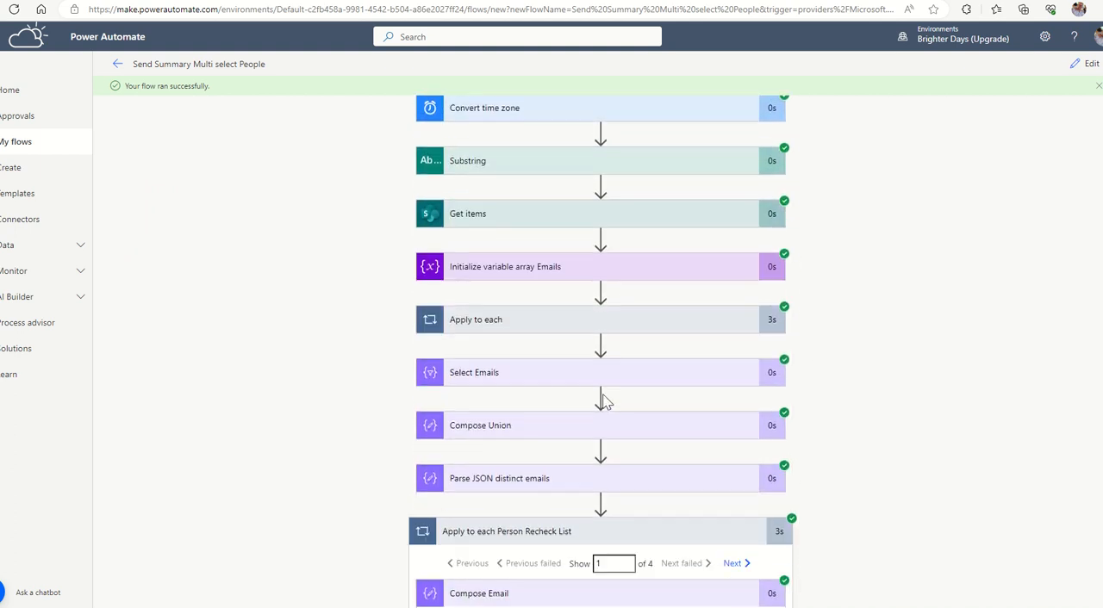
left_click(485, 478)
scroll(359, 414, "down", 3)
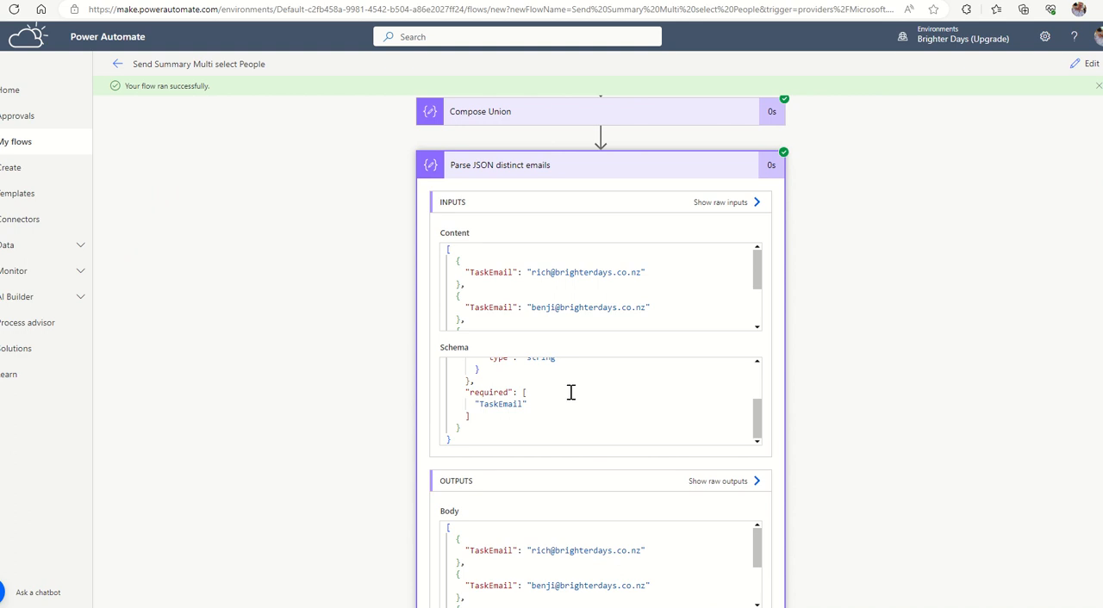
scroll(571, 392, "up", 1)
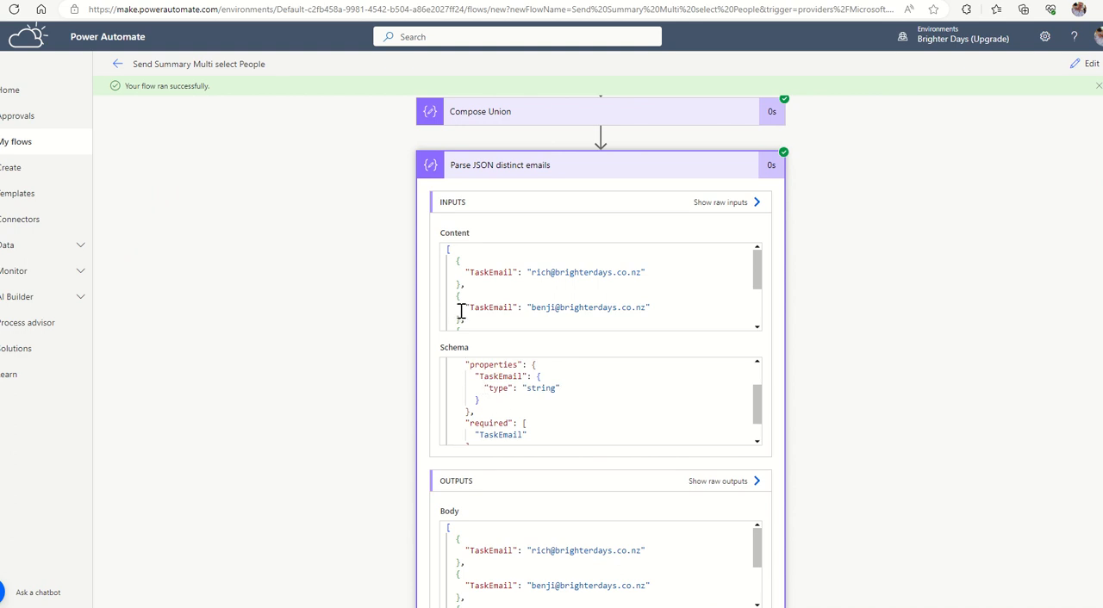
left_click_drag(480, 436, 519, 436)
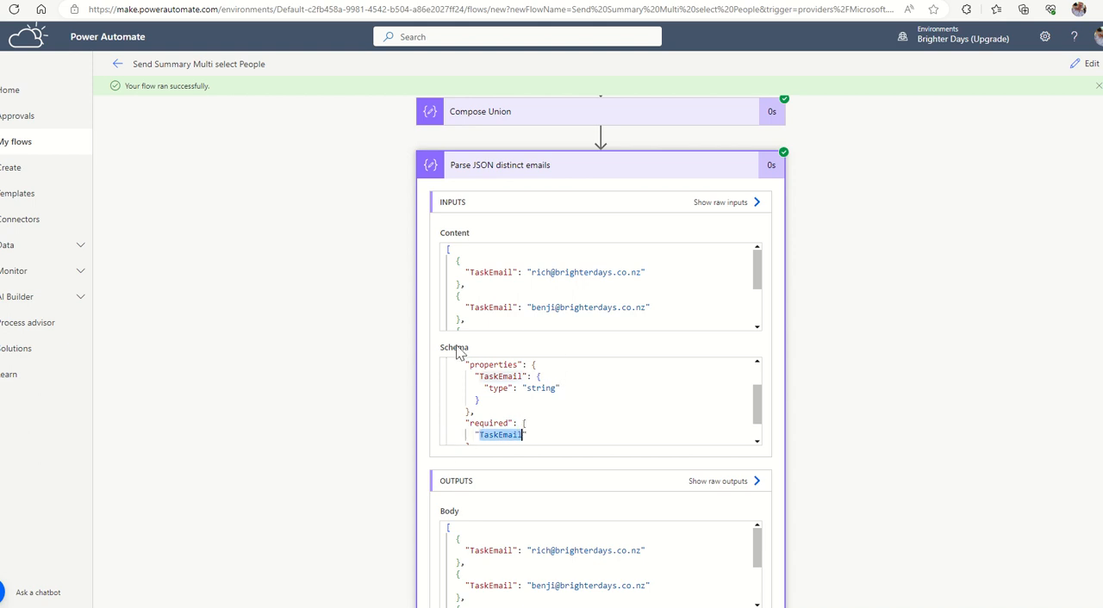
Expand Select Emails in the run results and examine the TaskEmail key in its output body.
scroll(470, 241, "up", 2)
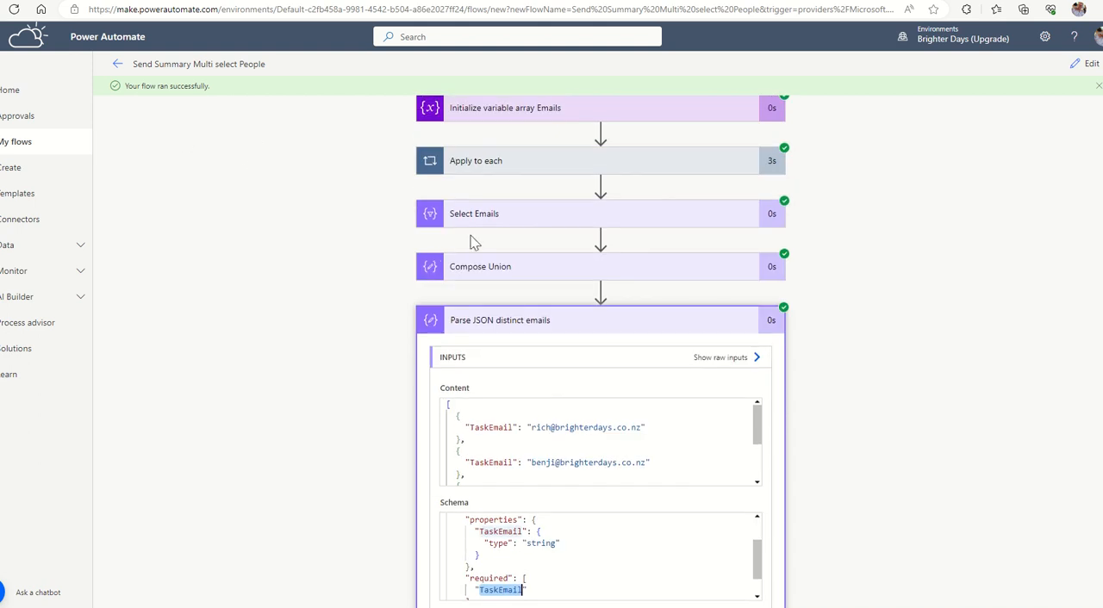
left_click(476, 222)
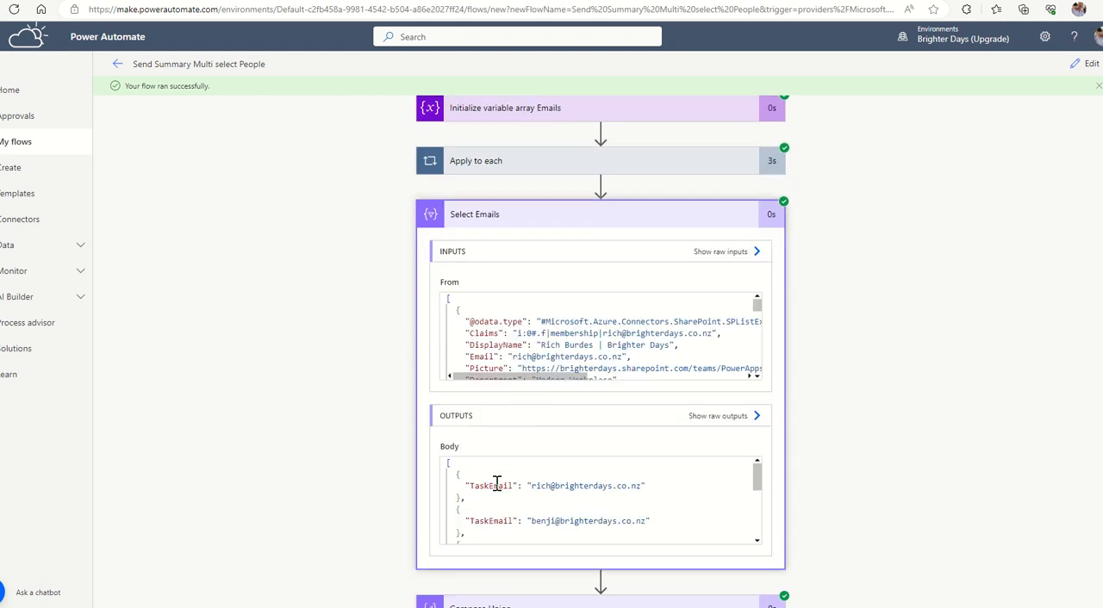
left_click_drag(469, 486, 514, 486)
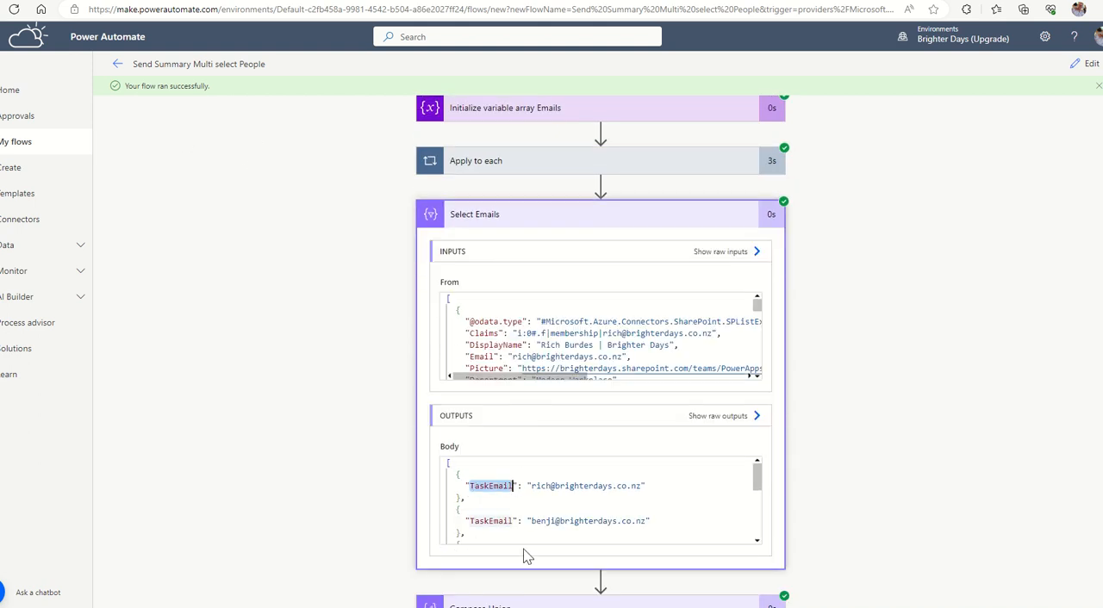